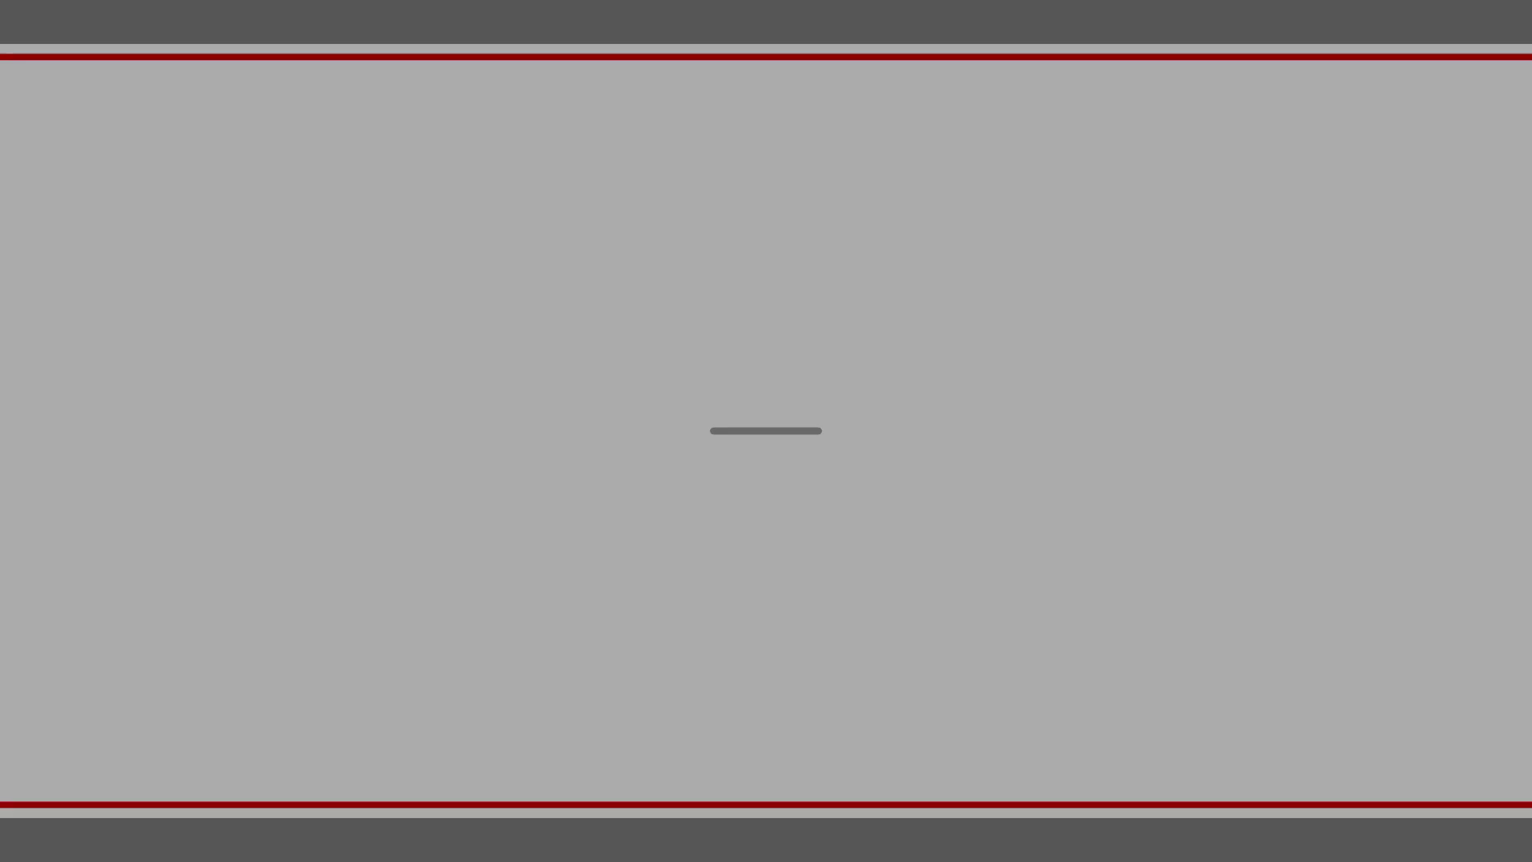
# Step: Orbit the Фланец.SLDPRT flange part from side-on to an angled view
pyautogui.moveTo(574, 453)
pyautogui.mouseDown(button='middle')
pyautogui.moveTo(448, 479)
pyautogui.moveTo(467, 502)
pyautogui.mouseUp(button='middle')
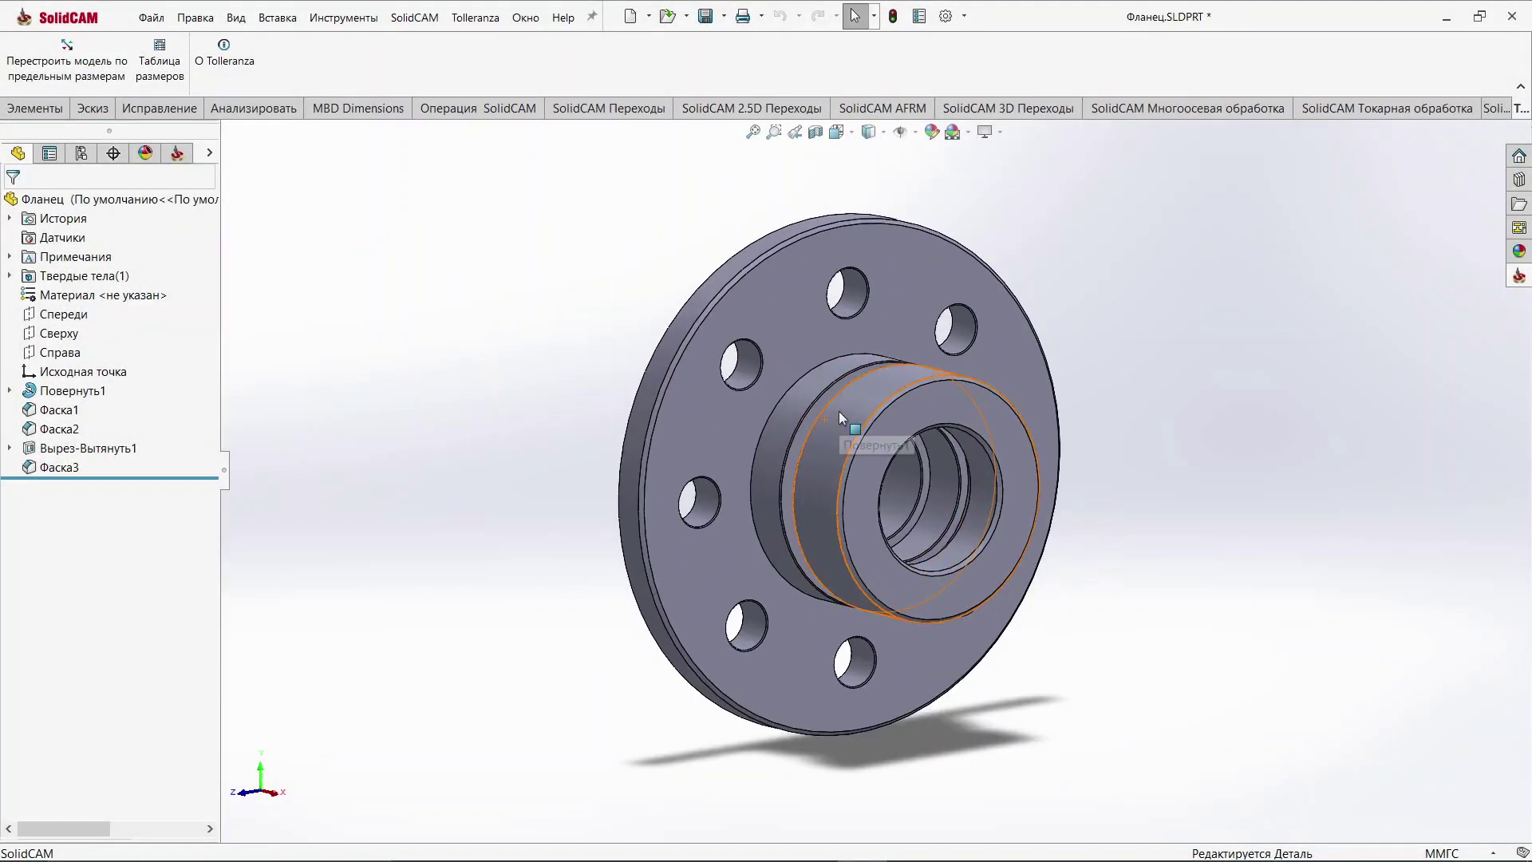
# Step: Expand Повернуть1 and select Эскиз1 to display its dimensions on the flange
pyautogui.scroll(-2, 840, 410)
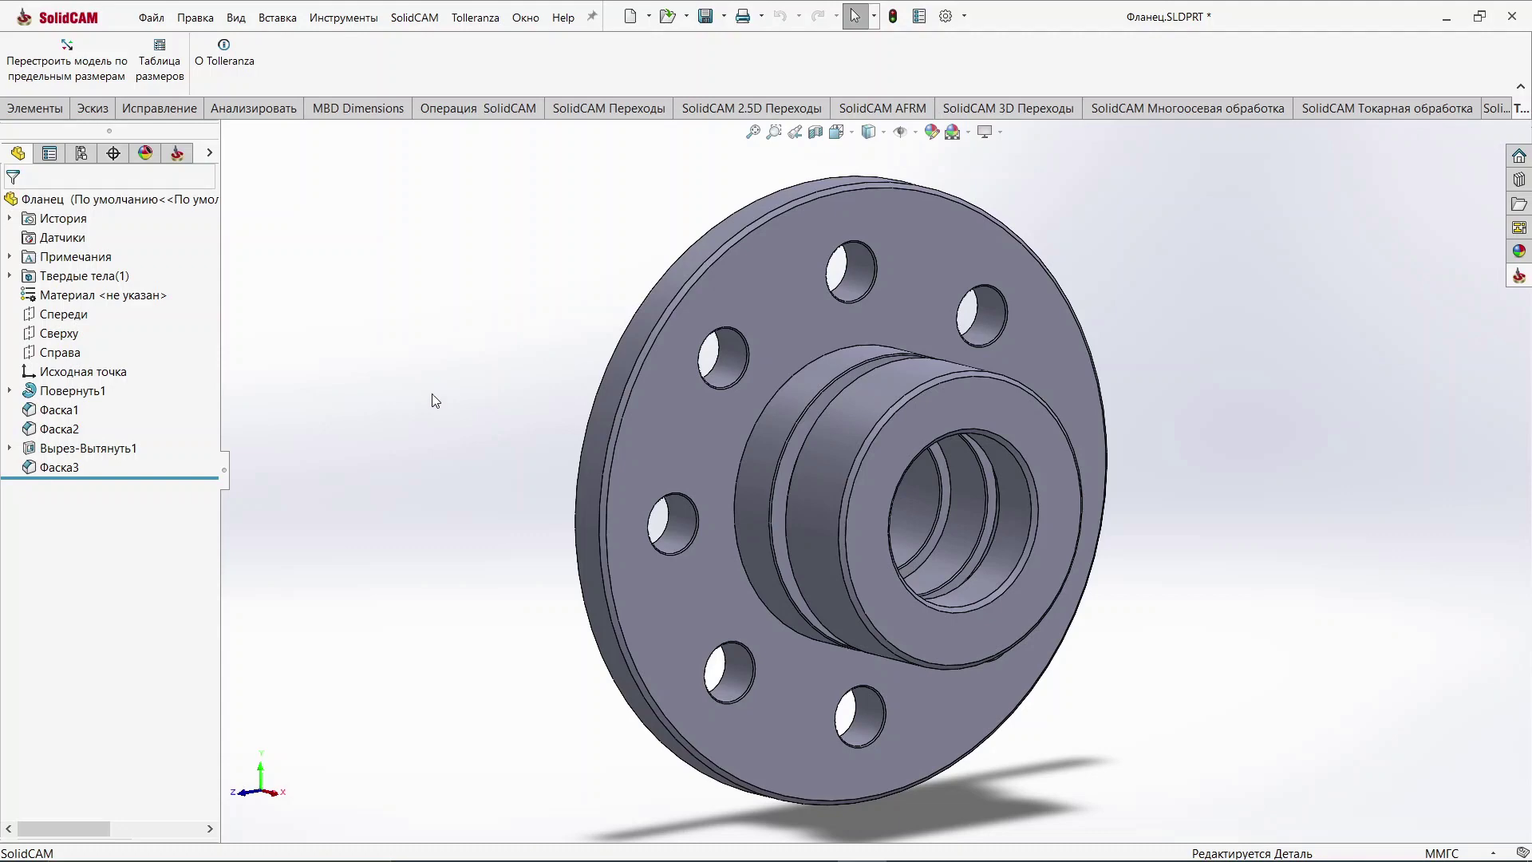
pyautogui.click(10, 391)
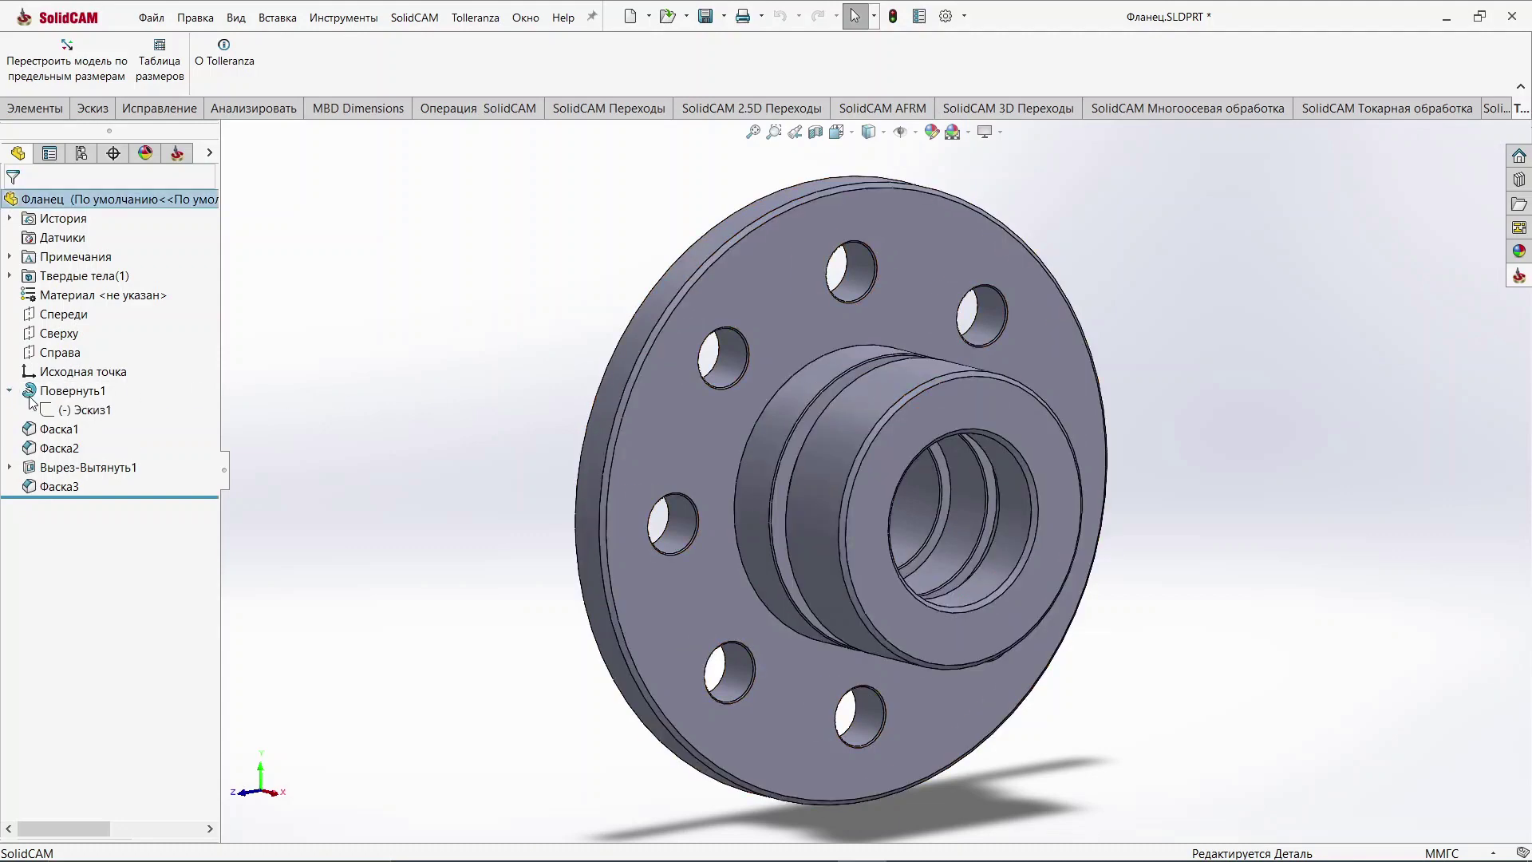
pyautogui.click(86, 420)
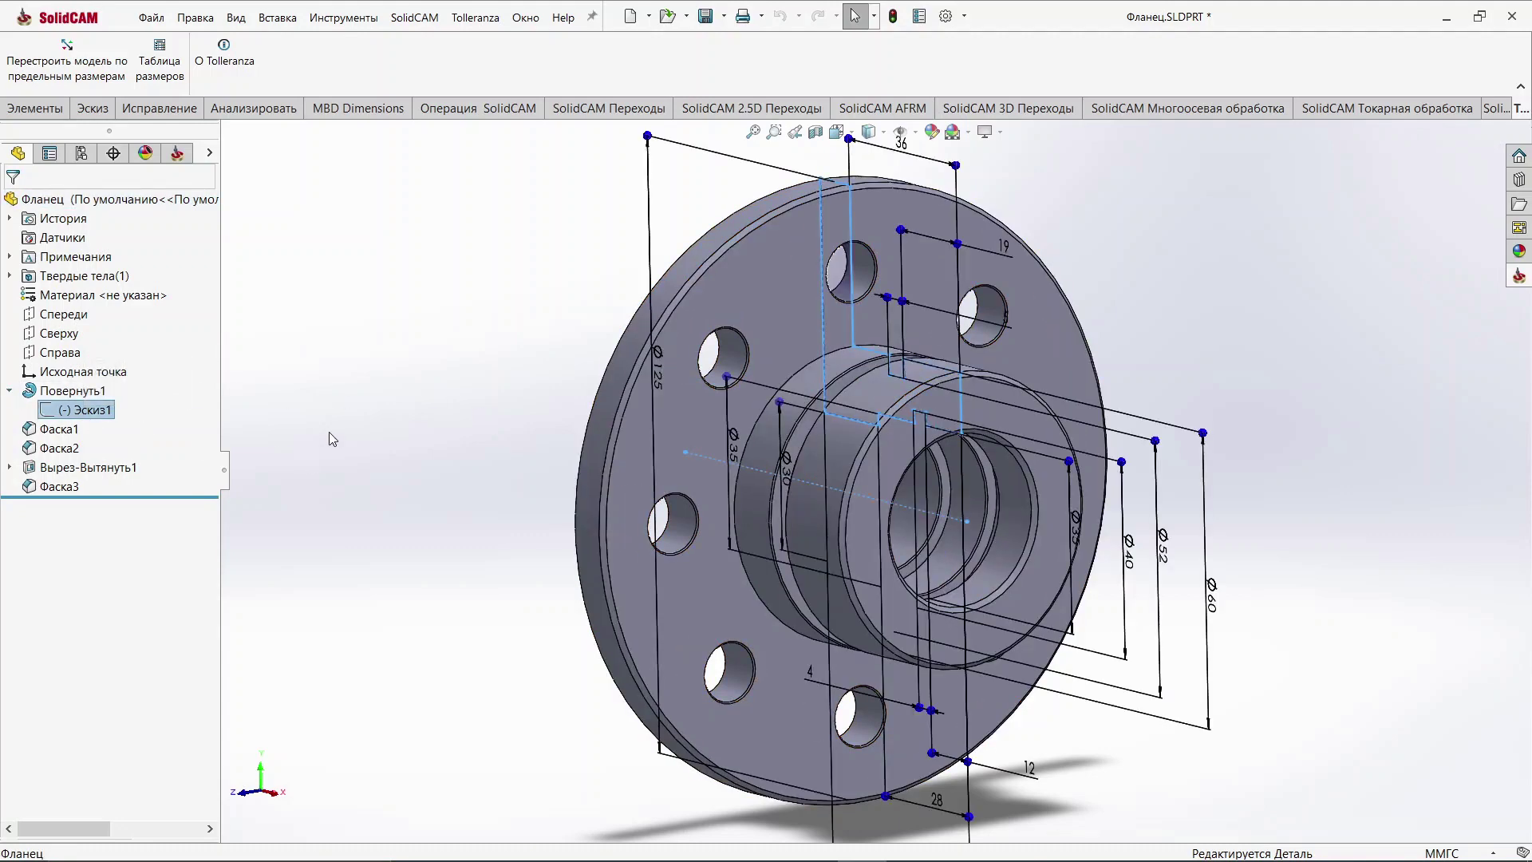
pyautogui.moveTo(328, 432); pyautogui.dragTo(438, 411, button='middle')
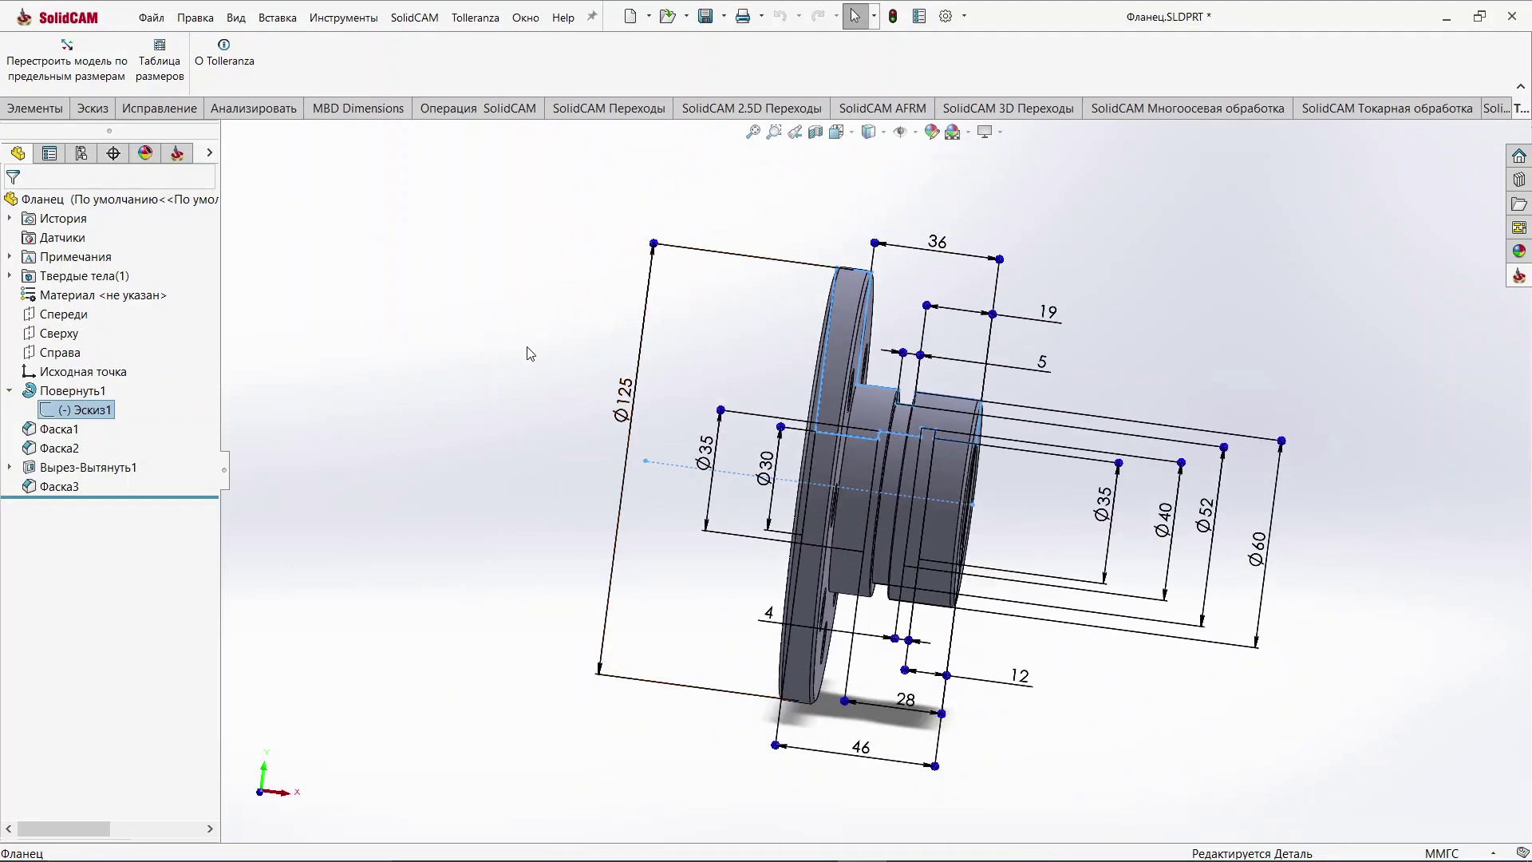
# Step: Apply a section view of the flange and open Эскиз1 for editing
pyautogui.click(816, 132)
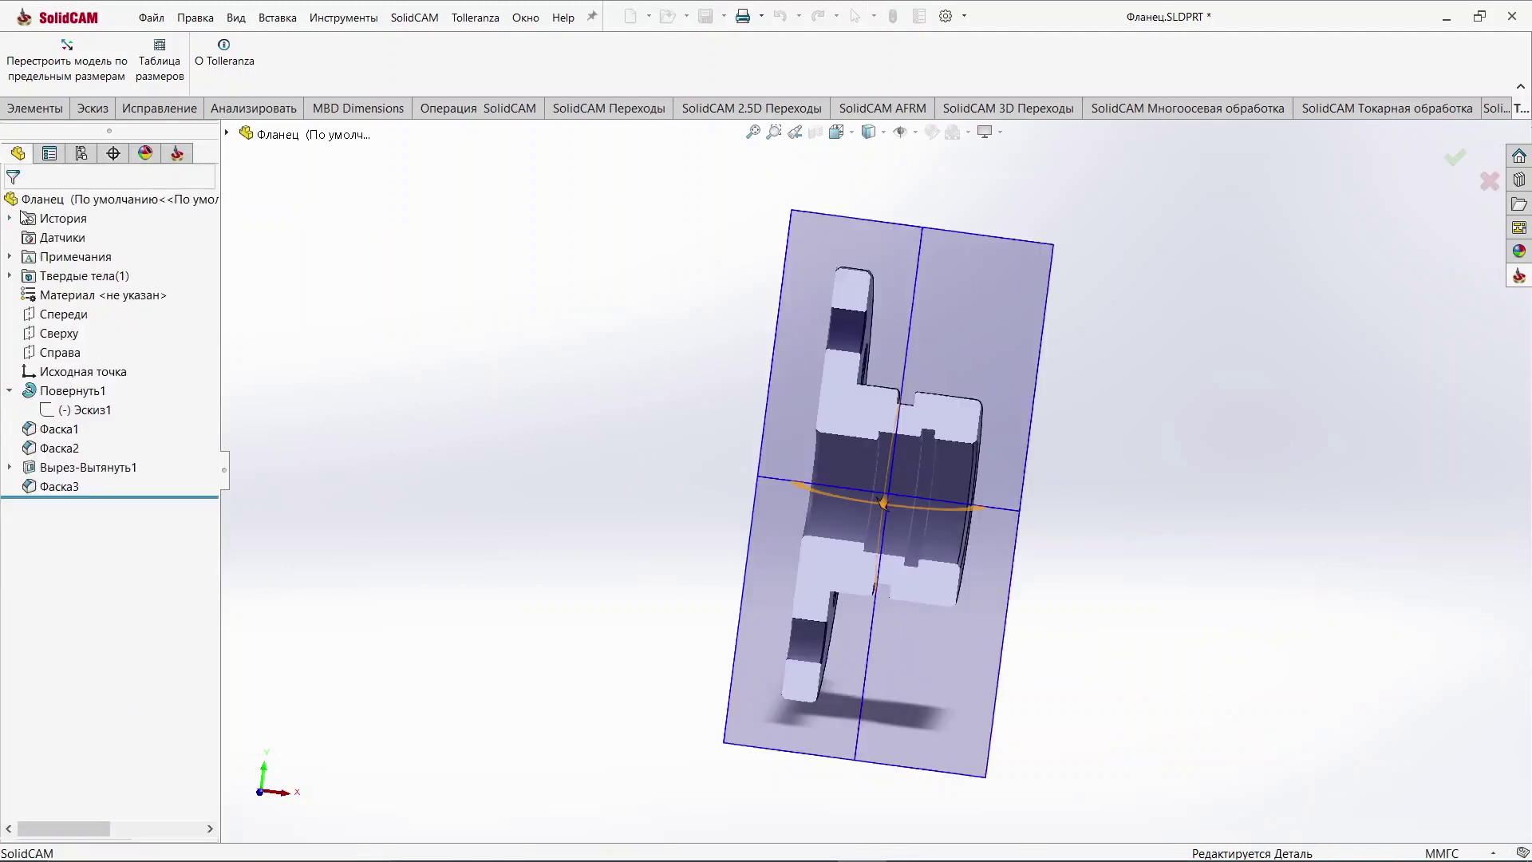
pyautogui.click(14, 205)
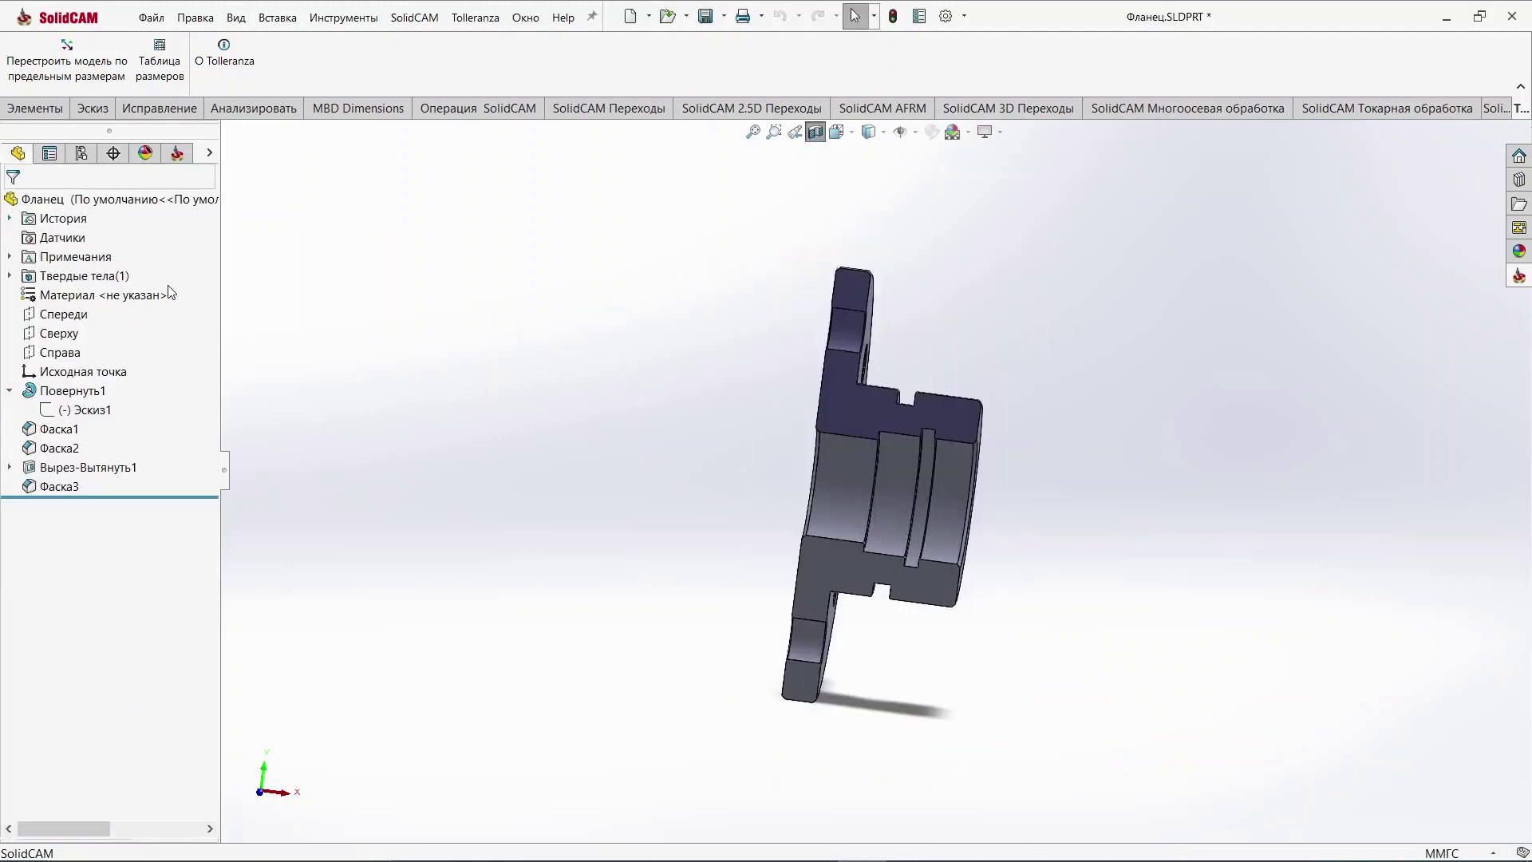
pyautogui.rightClick(92, 410)
pyautogui.click(113, 371)
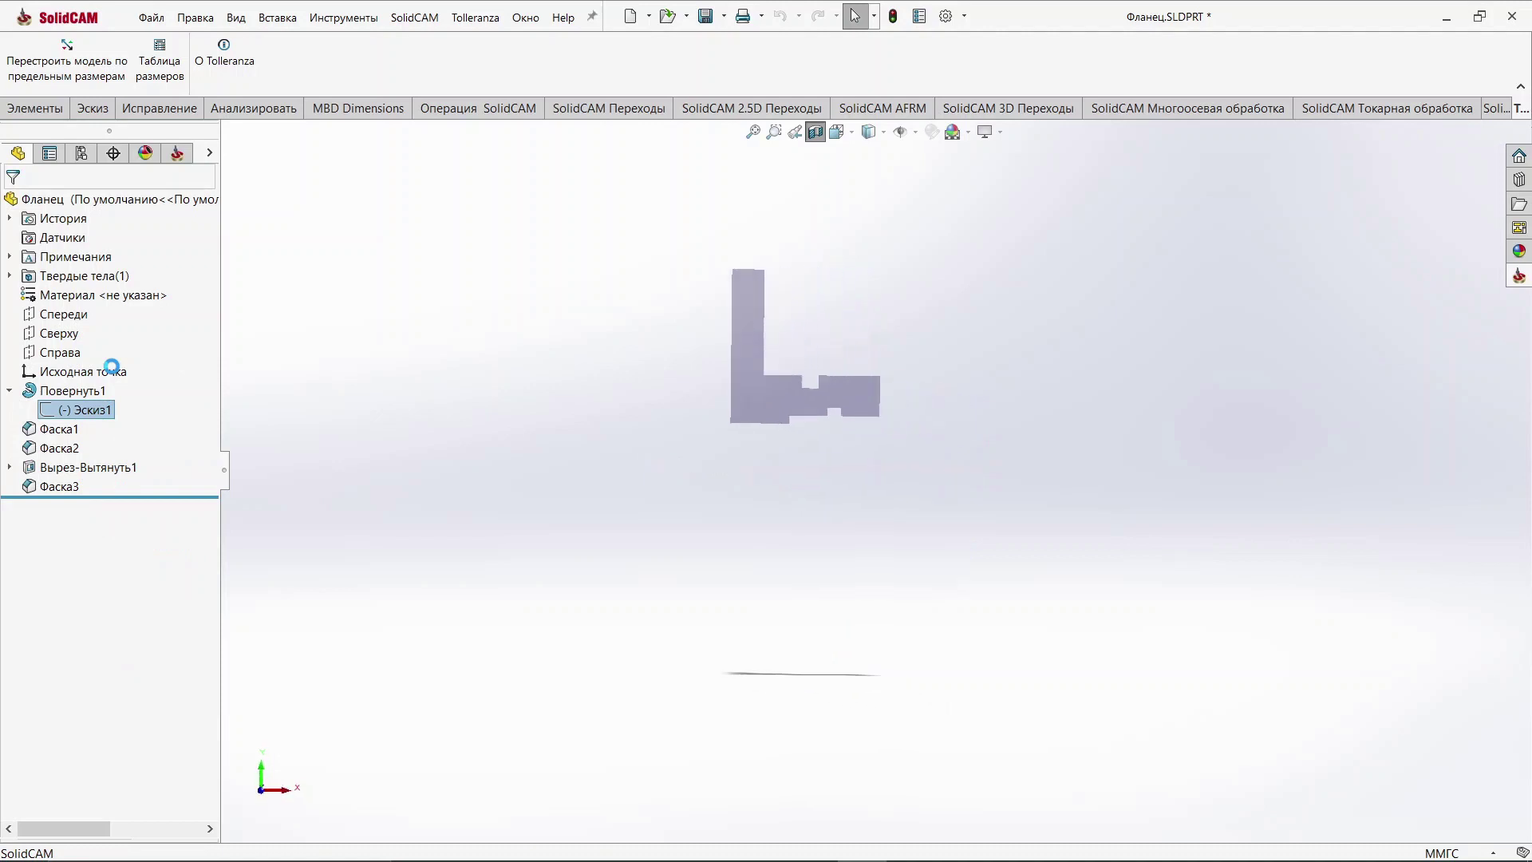
# Step: Zoom in on the Эскиз1 profile and show the Tolleranza add-in commands
pyautogui.scroll(2, 796, 471)
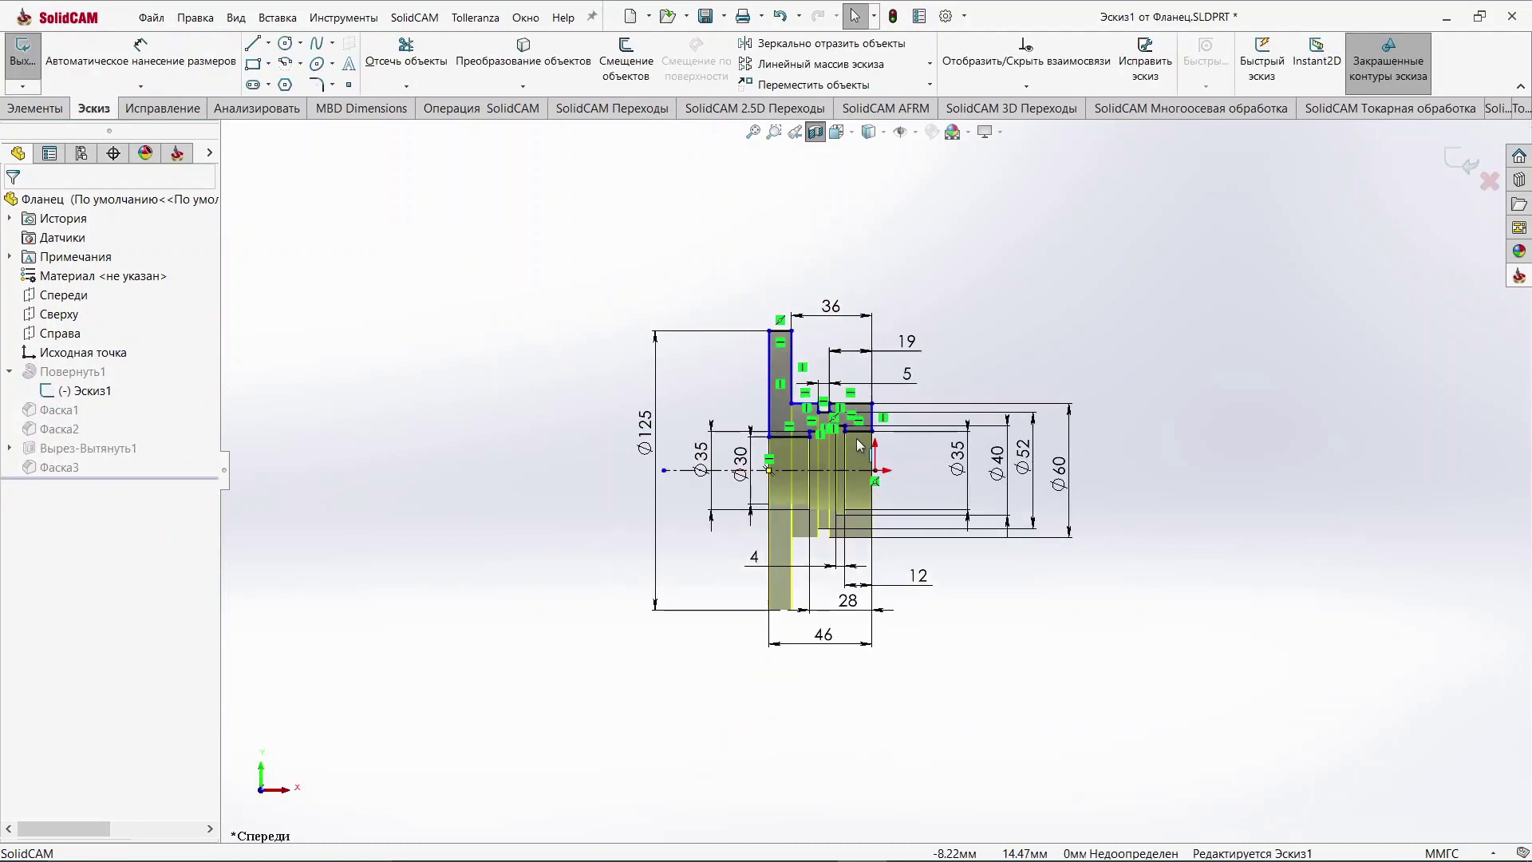
pyautogui.scroll(-2, 859, 446)
pyautogui.scroll(-2, 859, 447)
pyautogui.scroll(2, 856, 446)
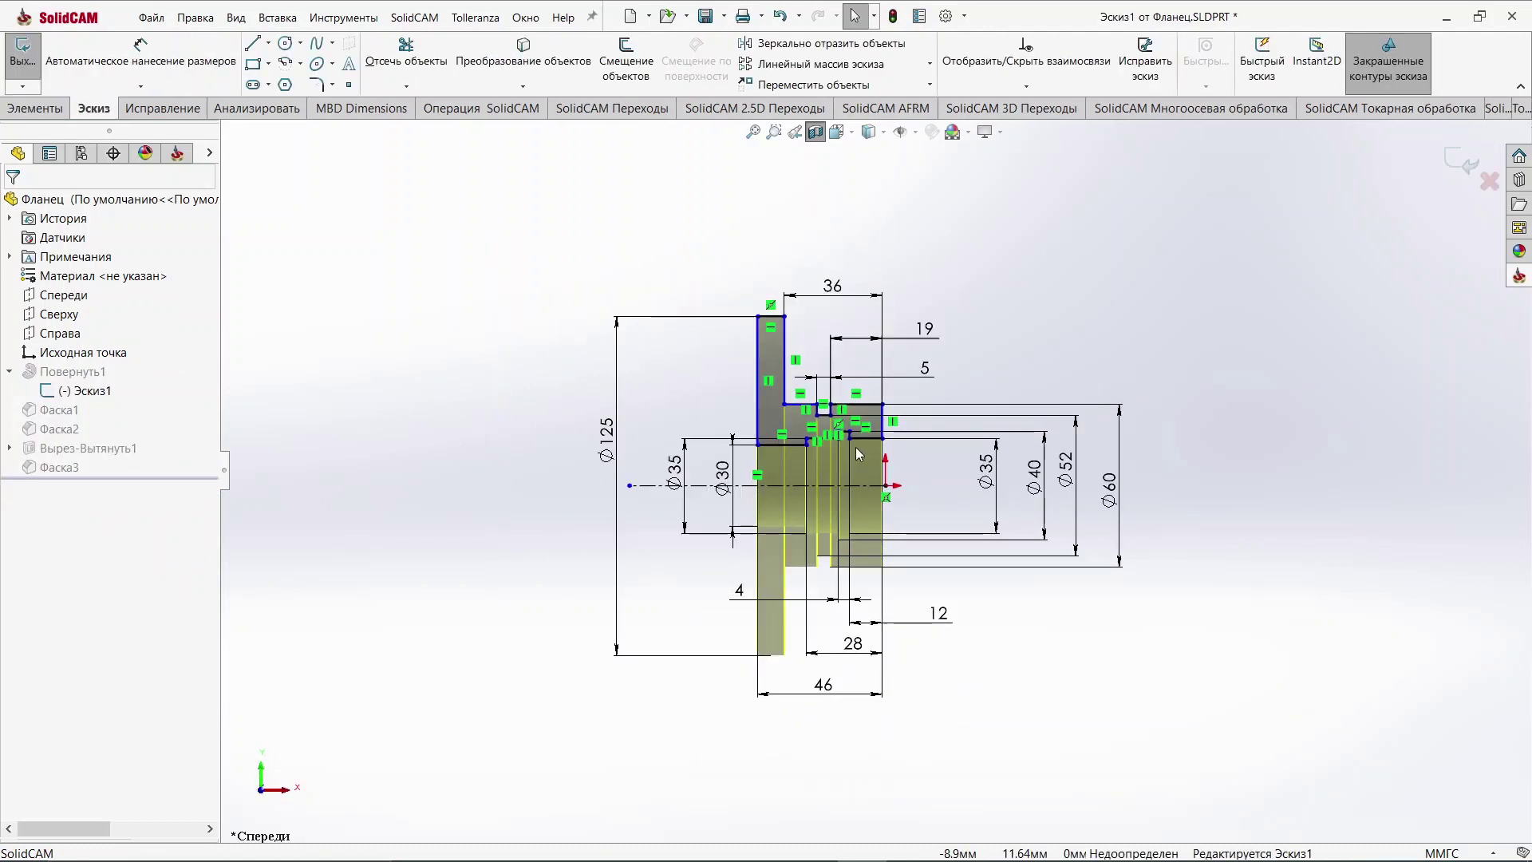
pyautogui.scroll(2, 856, 447)
pyautogui.scroll(-1, 450, 472)
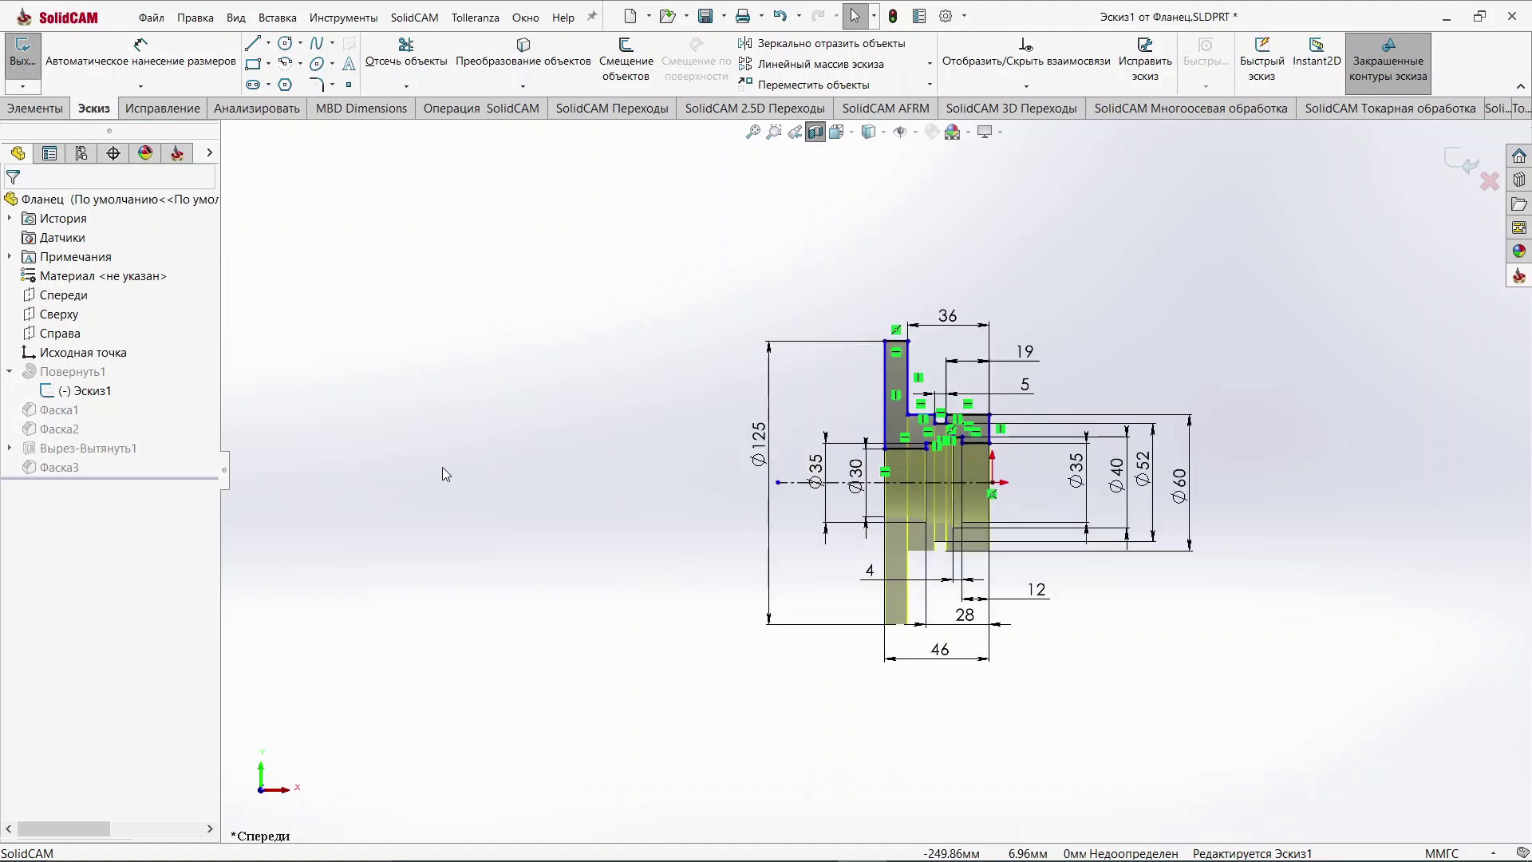
pyautogui.scroll(-1, 519, 467)
pyautogui.scroll(-2, 605, 467)
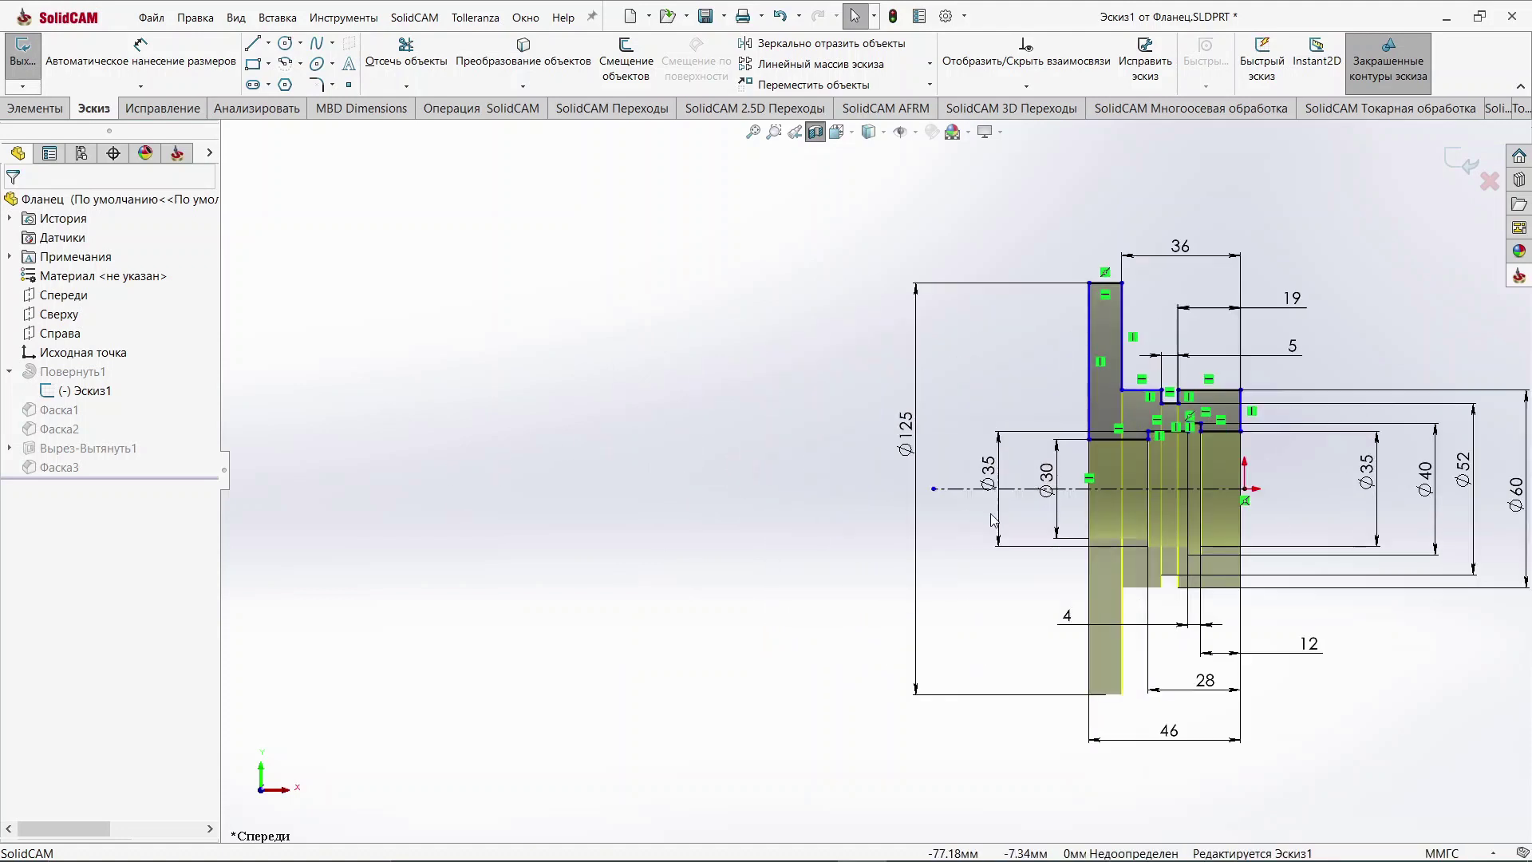
pyautogui.click(1521, 108)
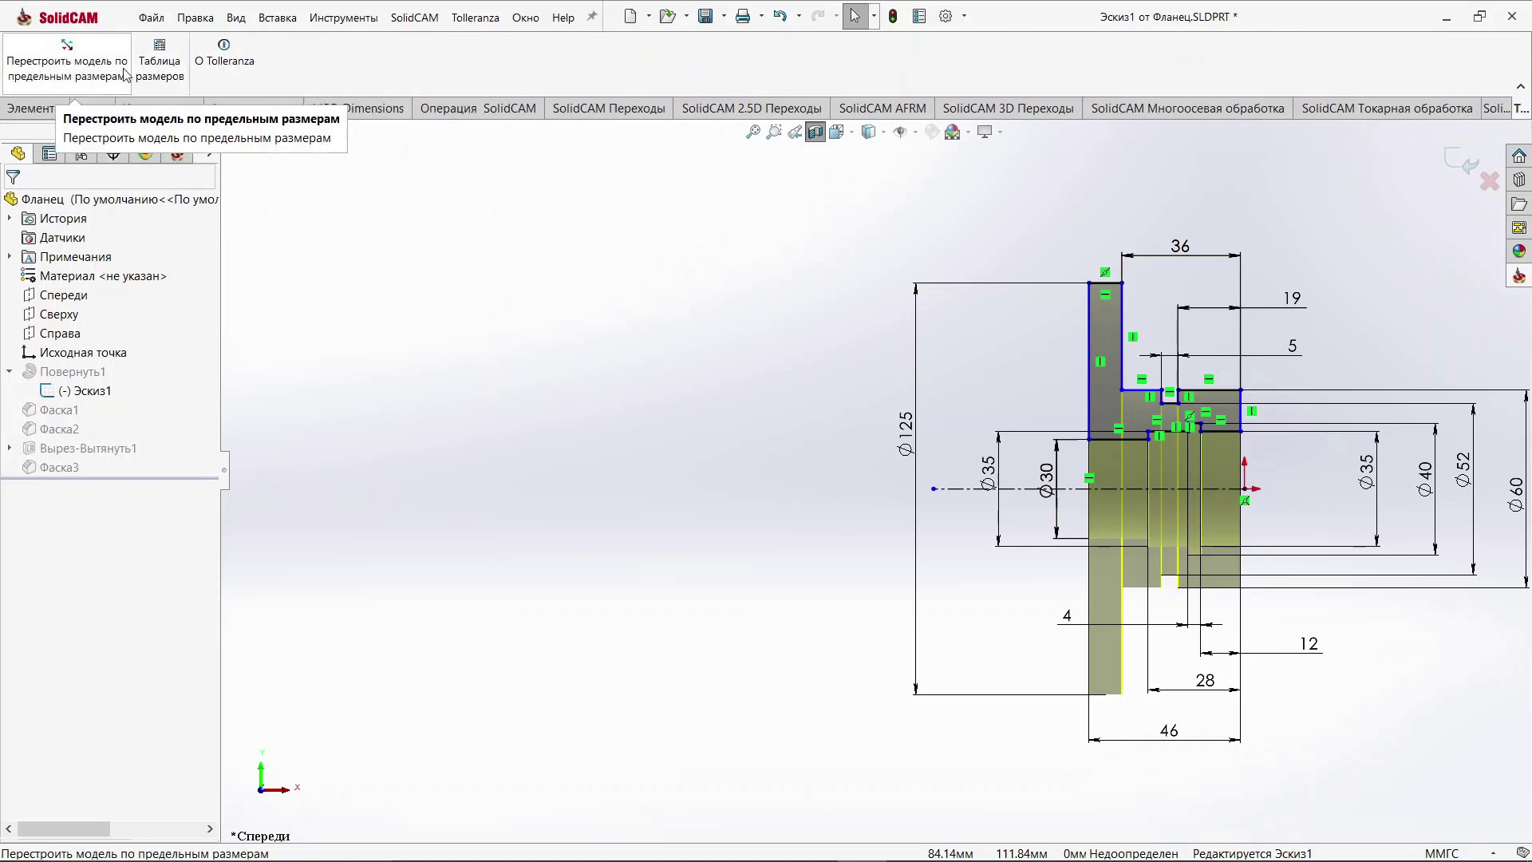
# Step: Rebuild the model by limit sizes and open a narrower, repositioned Таблица размеров
pyautogui.click(69, 77)
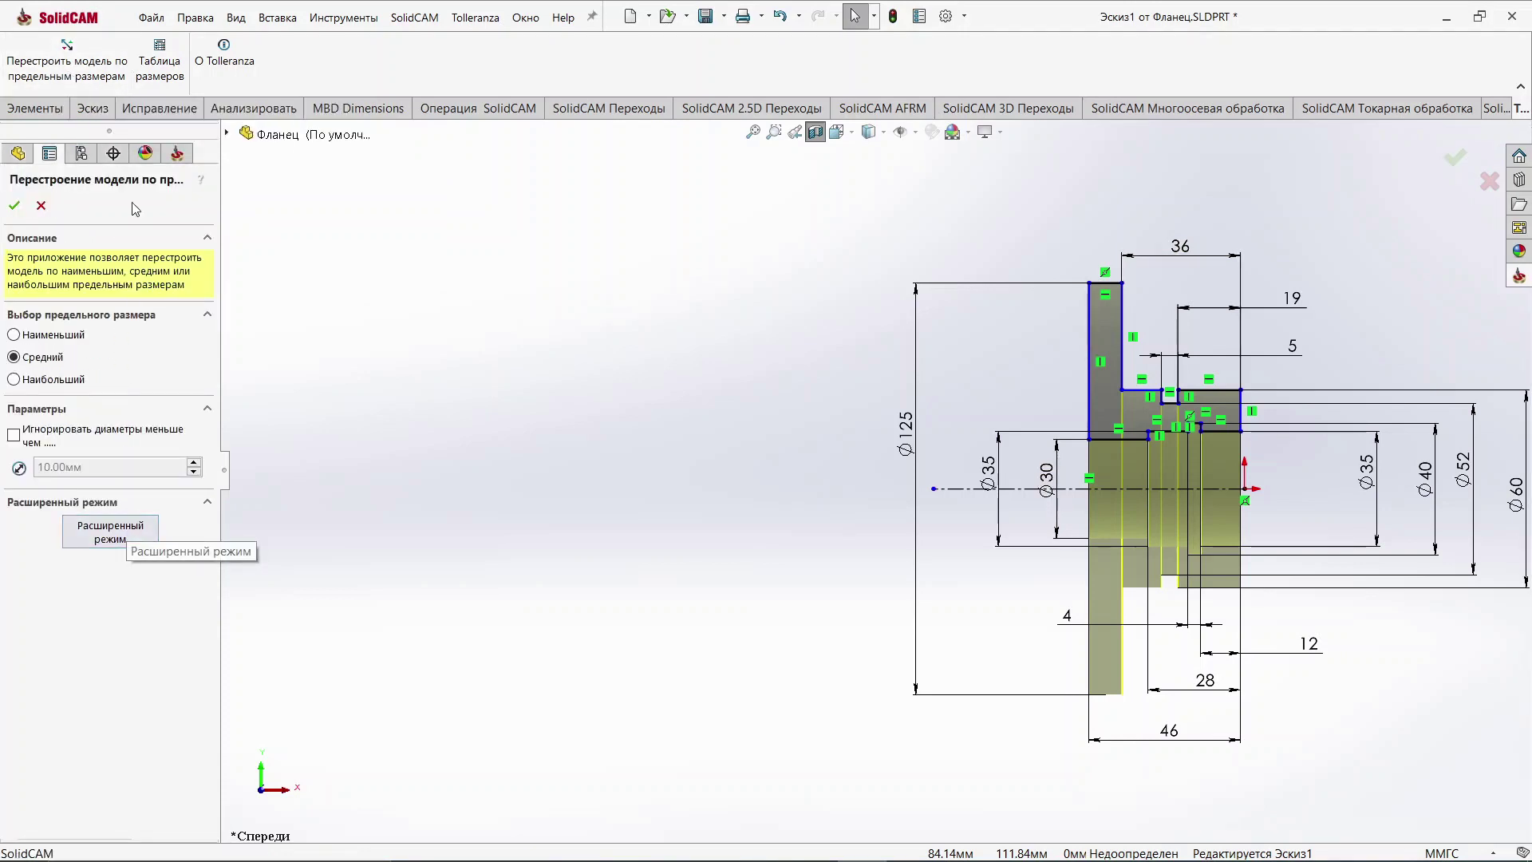
pyautogui.click(157, 64)
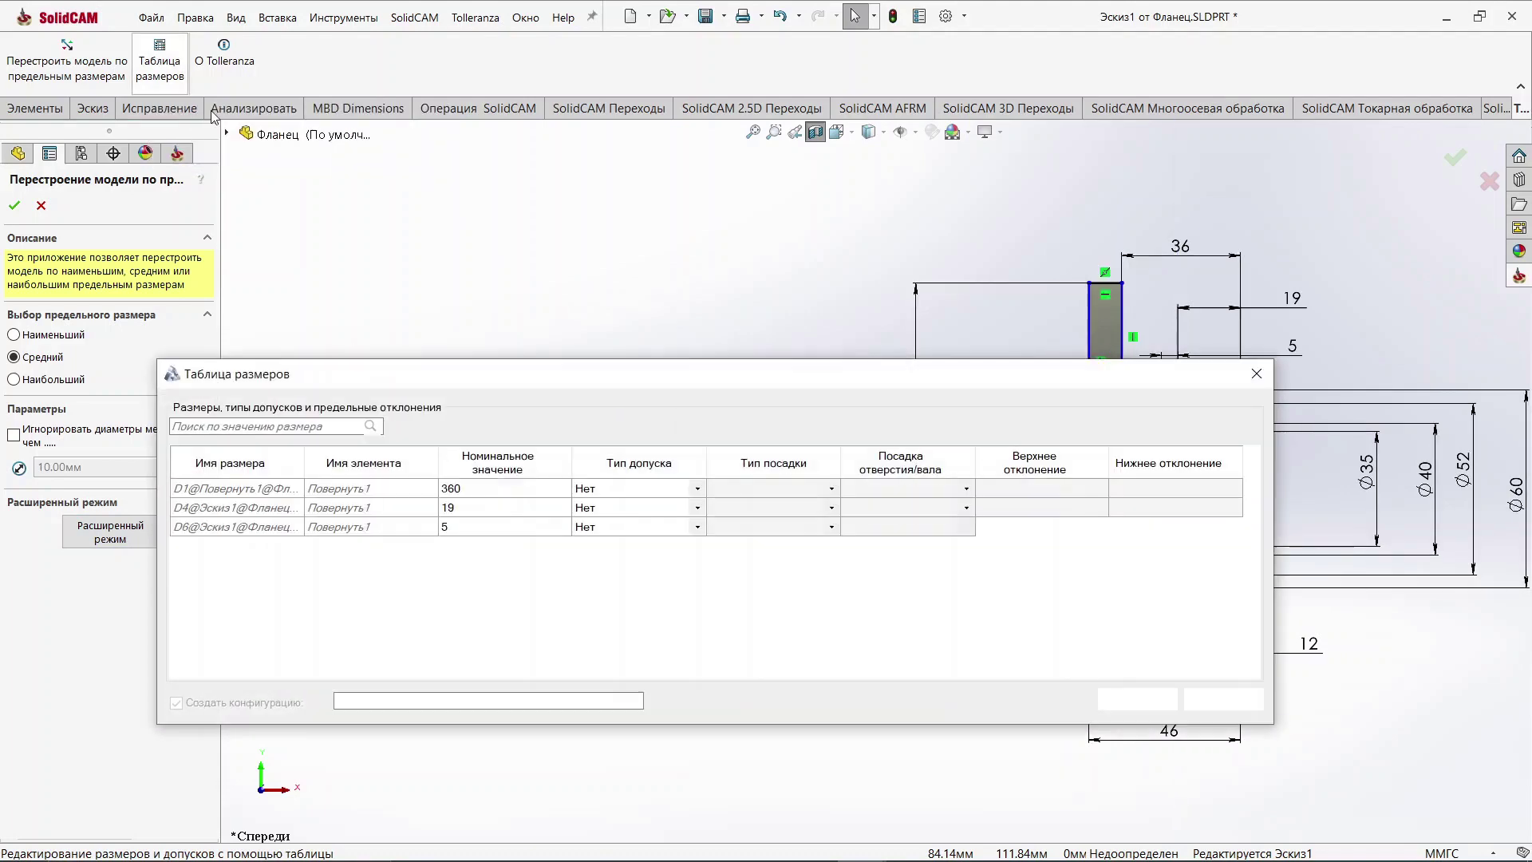
pyautogui.moveTo(589, 320); pyautogui.dragTo(840, 342)
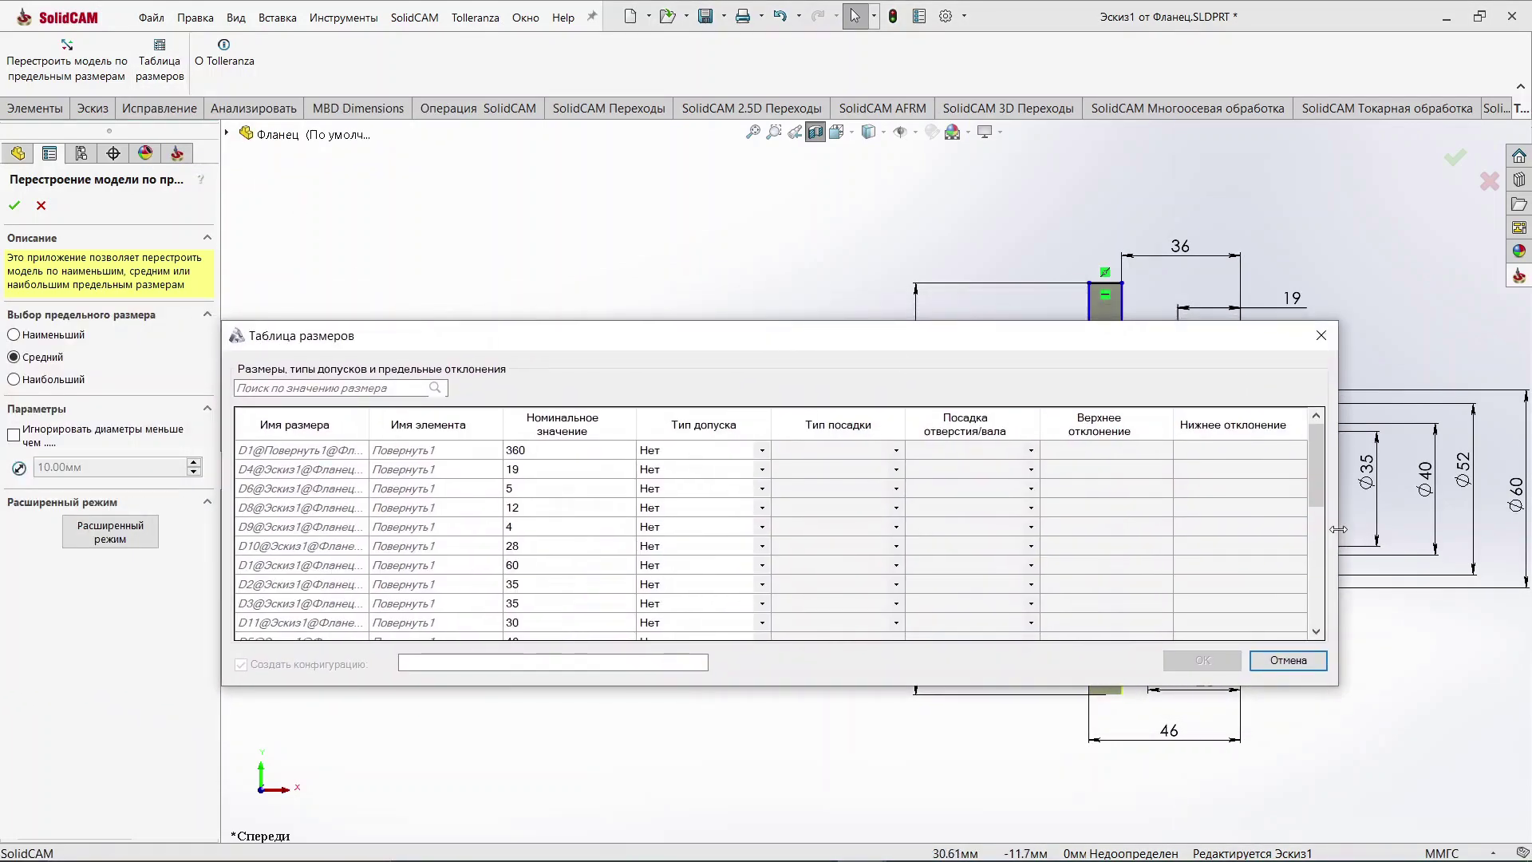
pyautogui.moveTo(1338, 529); pyautogui.dragTo(924, 544)
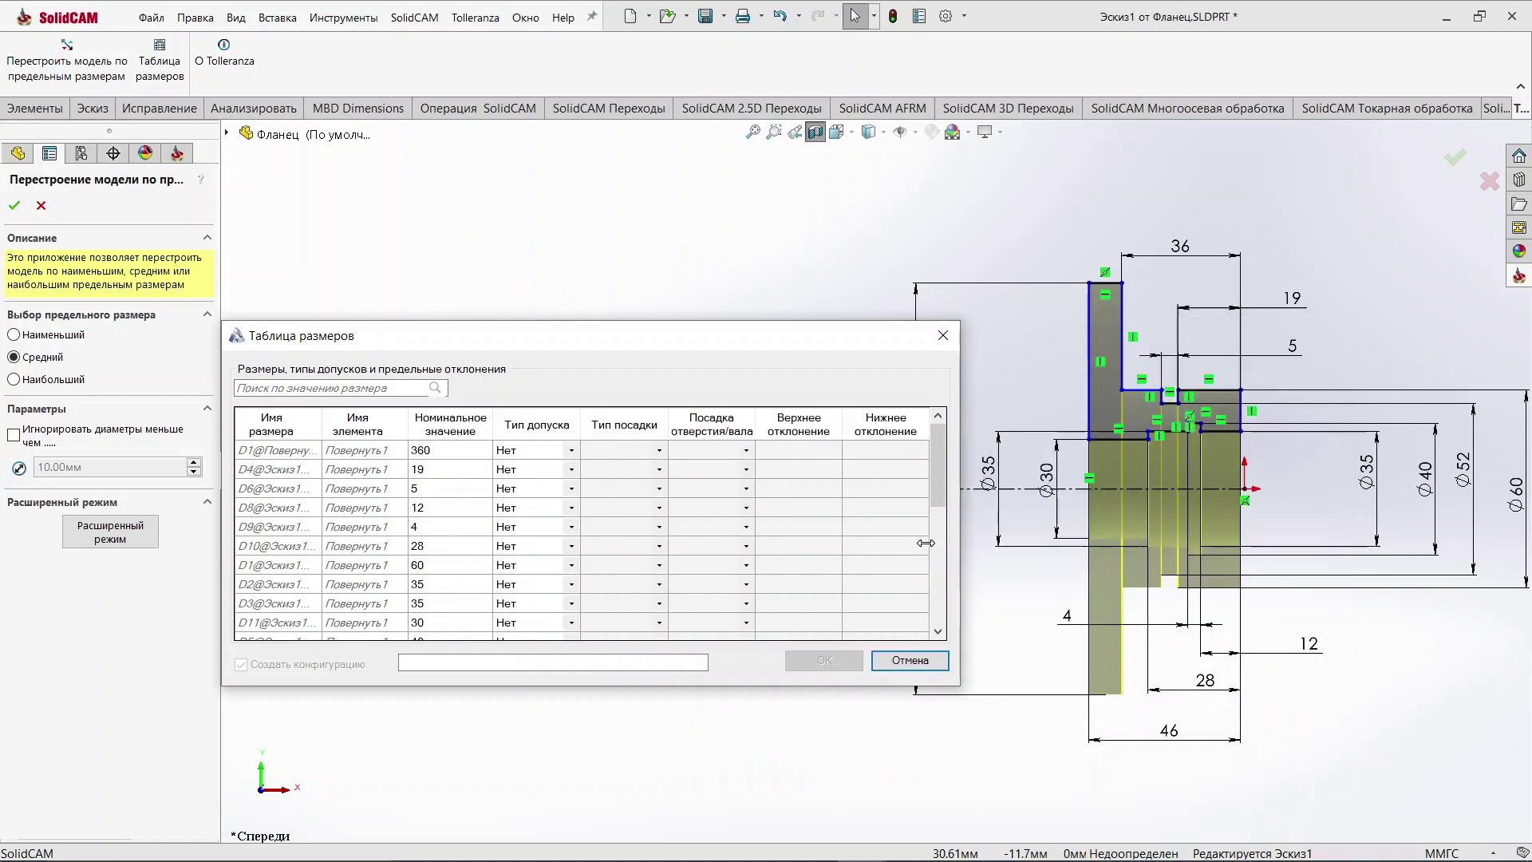
pyautogui.moveTo(610, 338)
pyautogui.mouseDown()
pyautogui.moveTo(763, 370)
pyautogui.moveTo(569, 427)
pyautogui.moveTo(569, 446)
pyautogui.mouseUp()
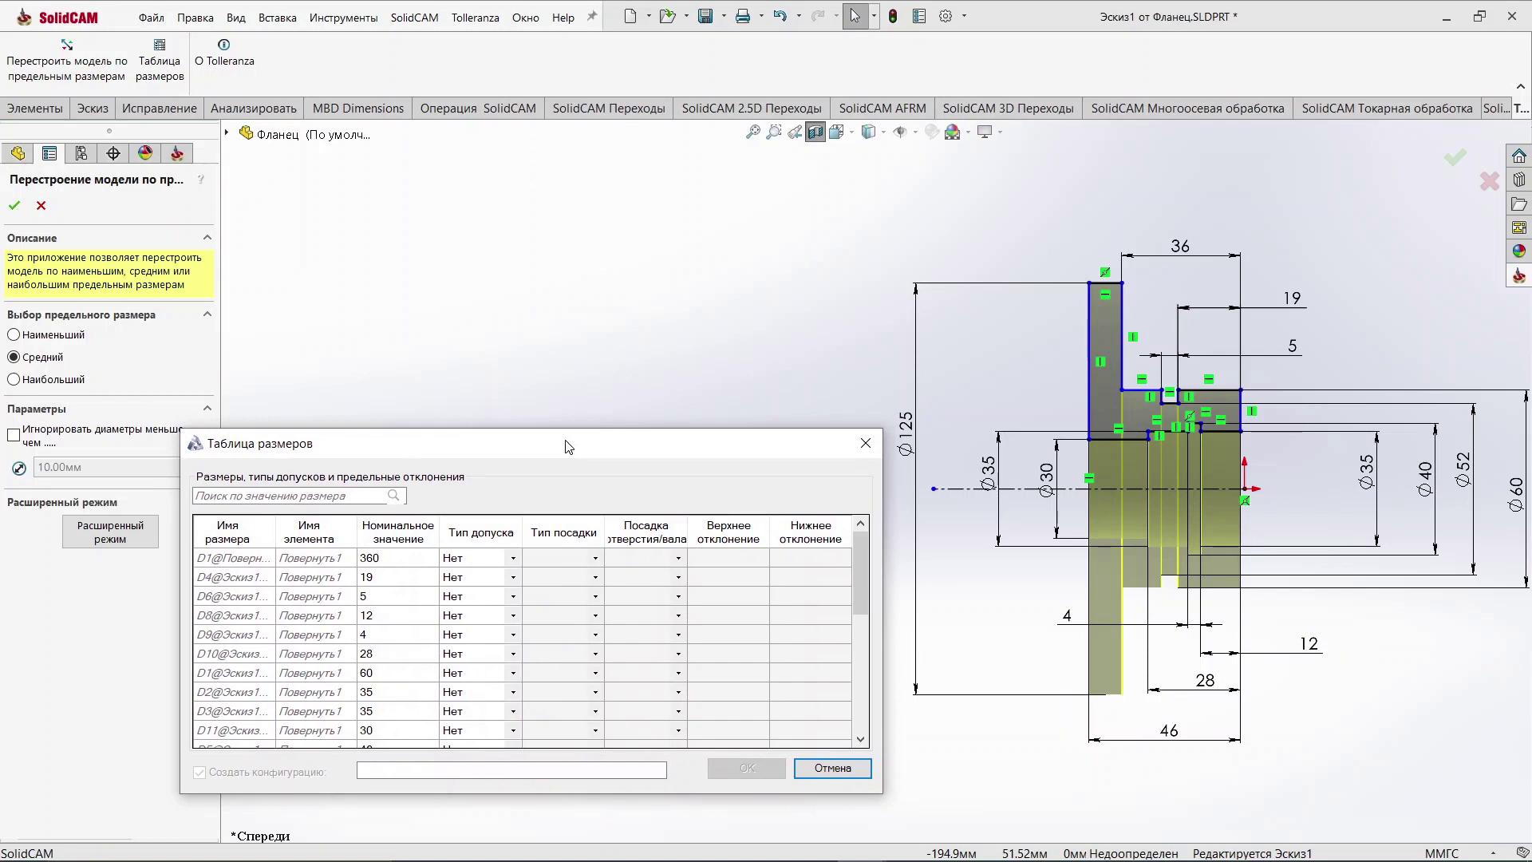
# Step: Filter the dimension table by 125, then by 4, then clear the filter
pyautogui.click(229, 496)
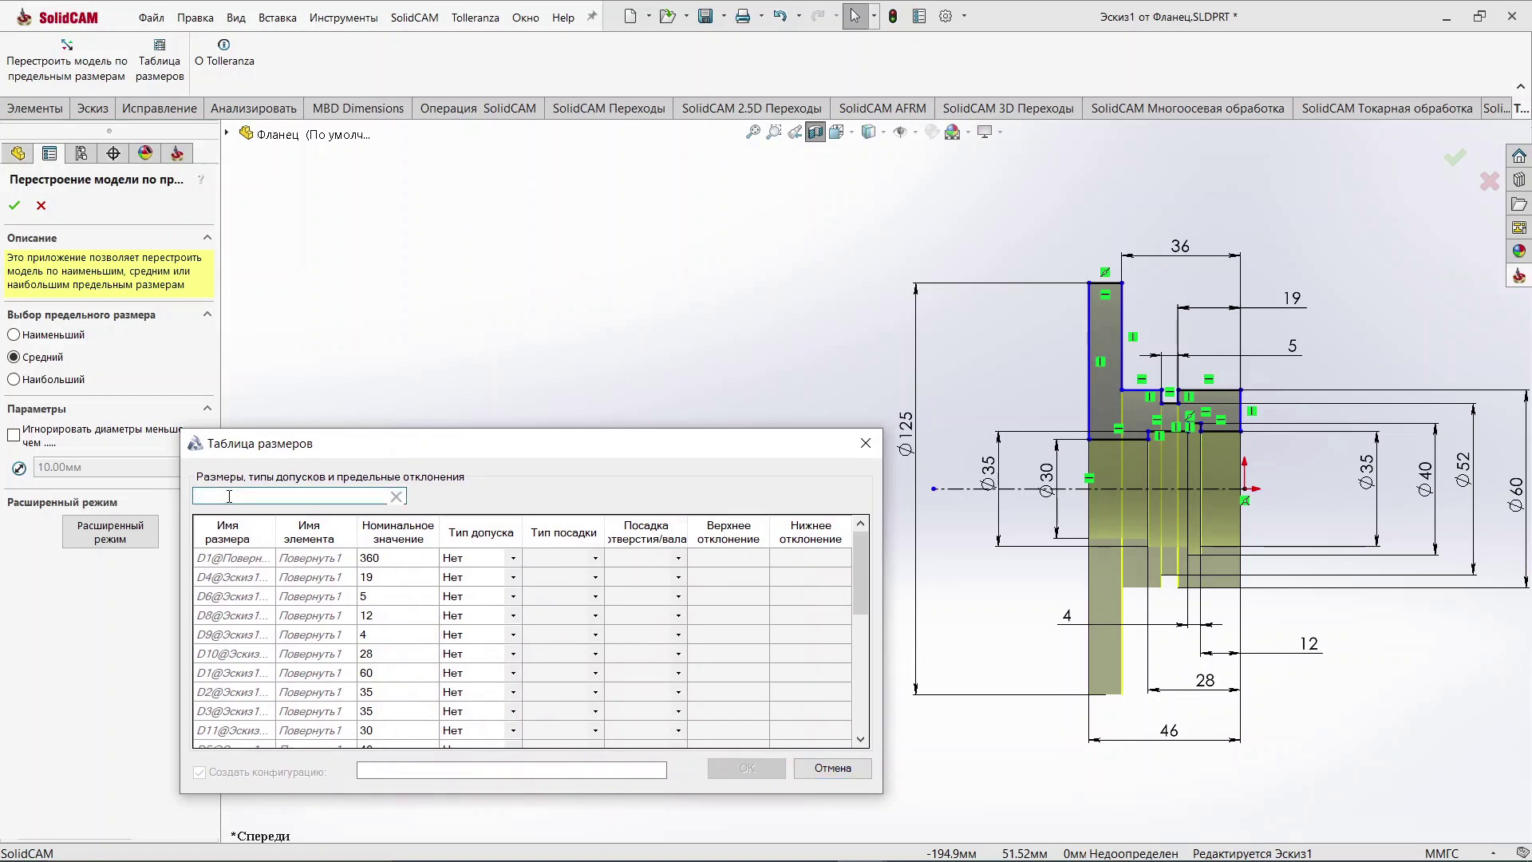
pyautogui.write('125')
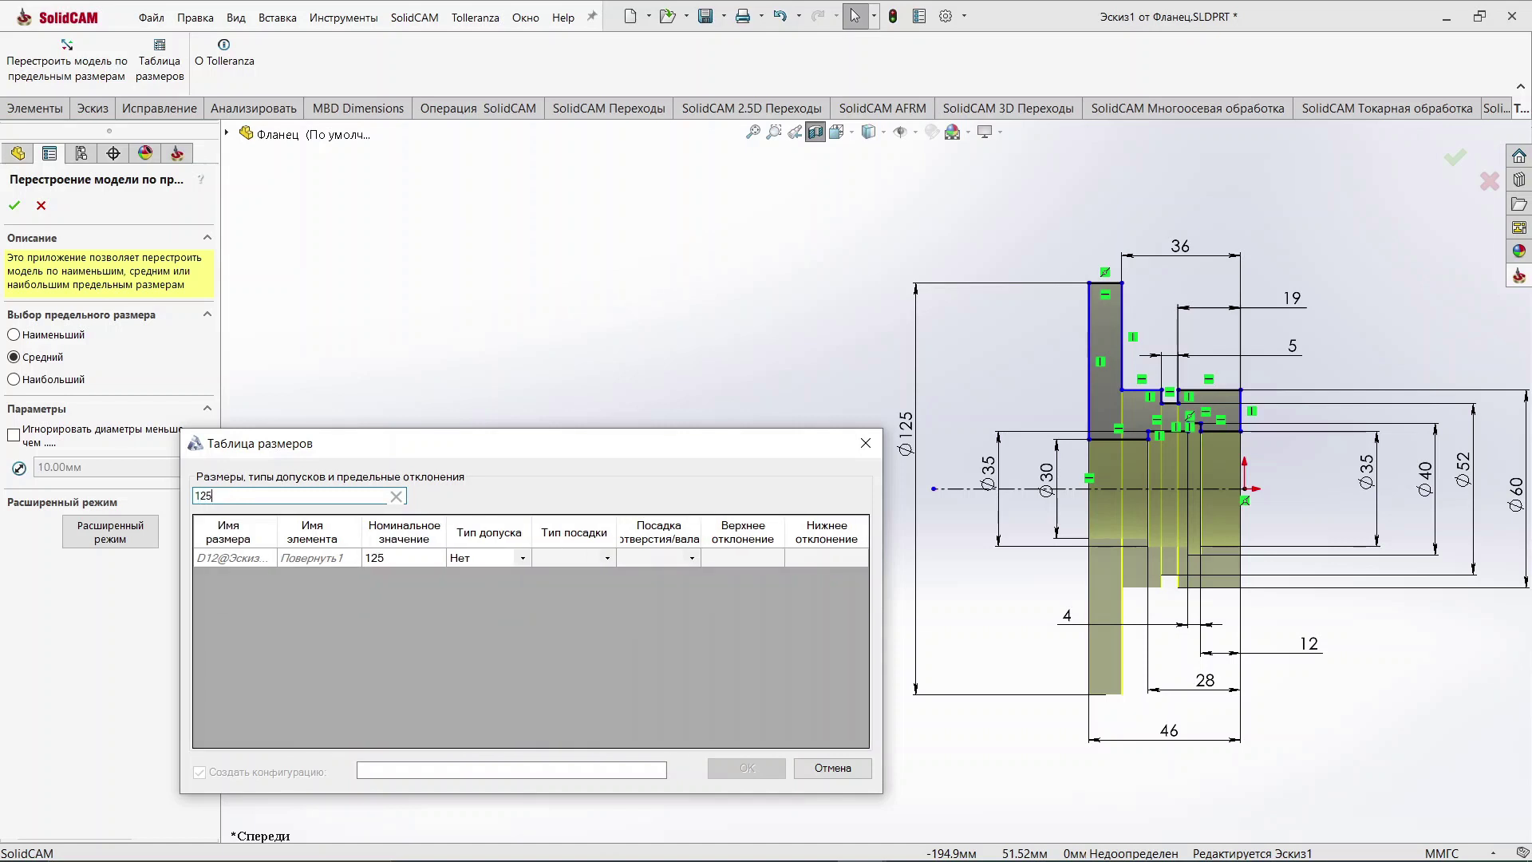
pyautogui.press('BackSpace')
pyautogui.press('BackSpace')
pyautogui.press('BackSpace')
pyautogui.write('4')
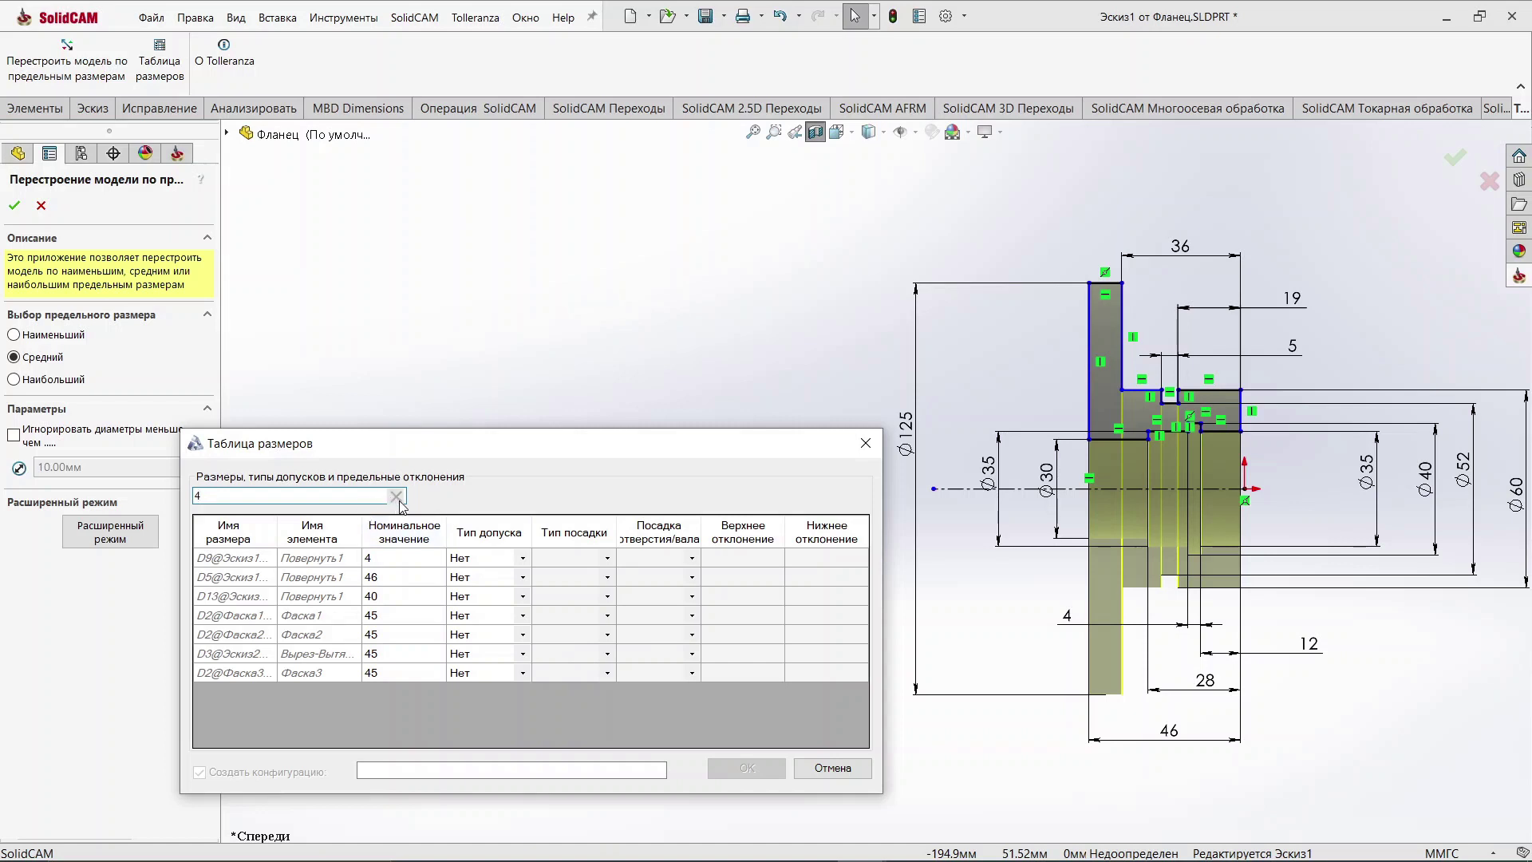
pyautogui.click(396, 498)
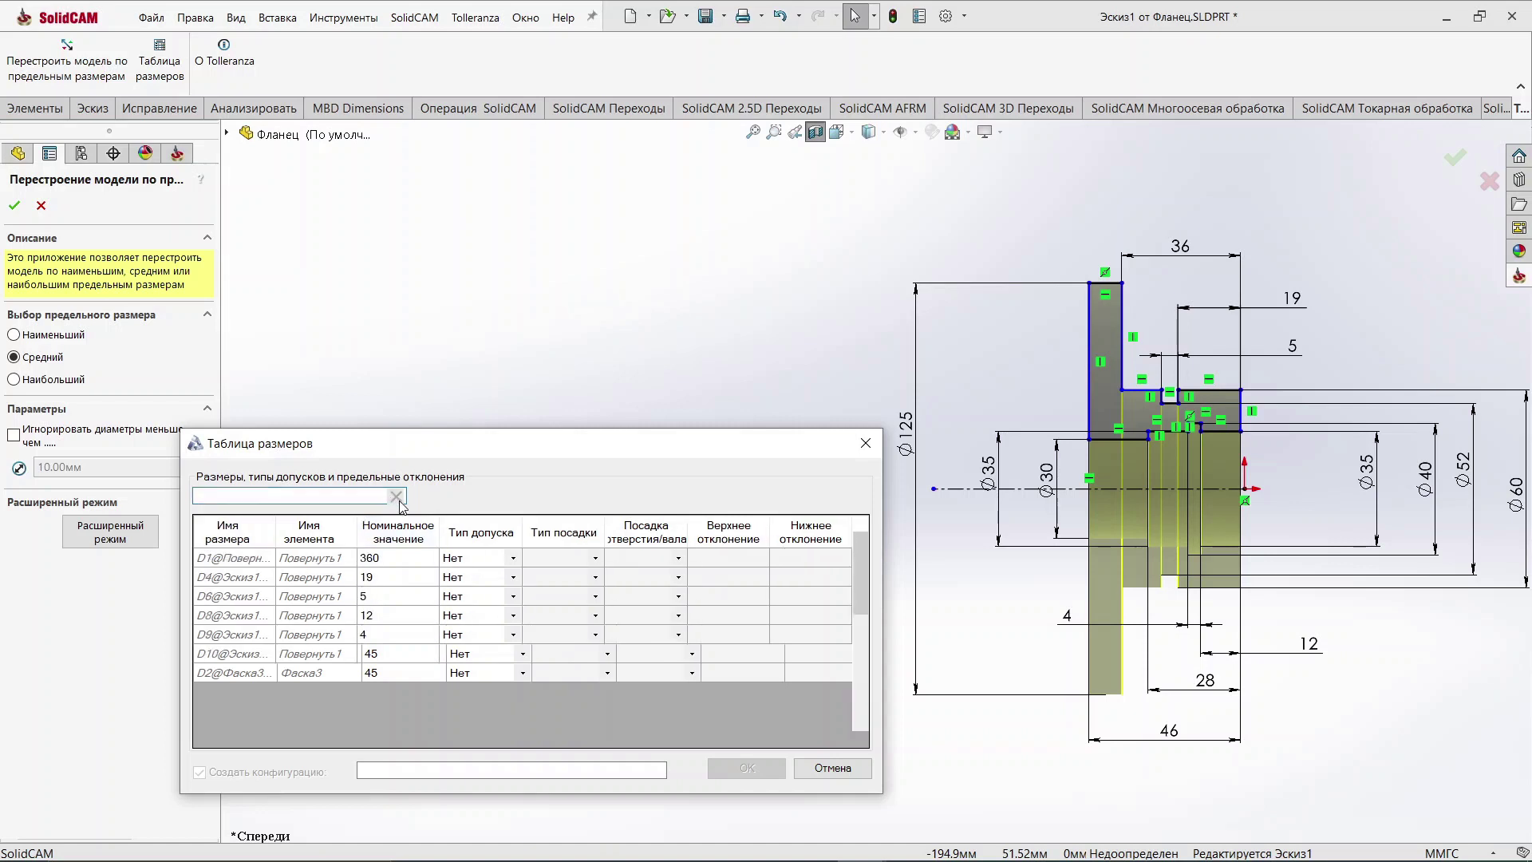
# Step: Step through the 19, 5 and 12 dimension rows down to 46
pyautogui.click(384, 579)
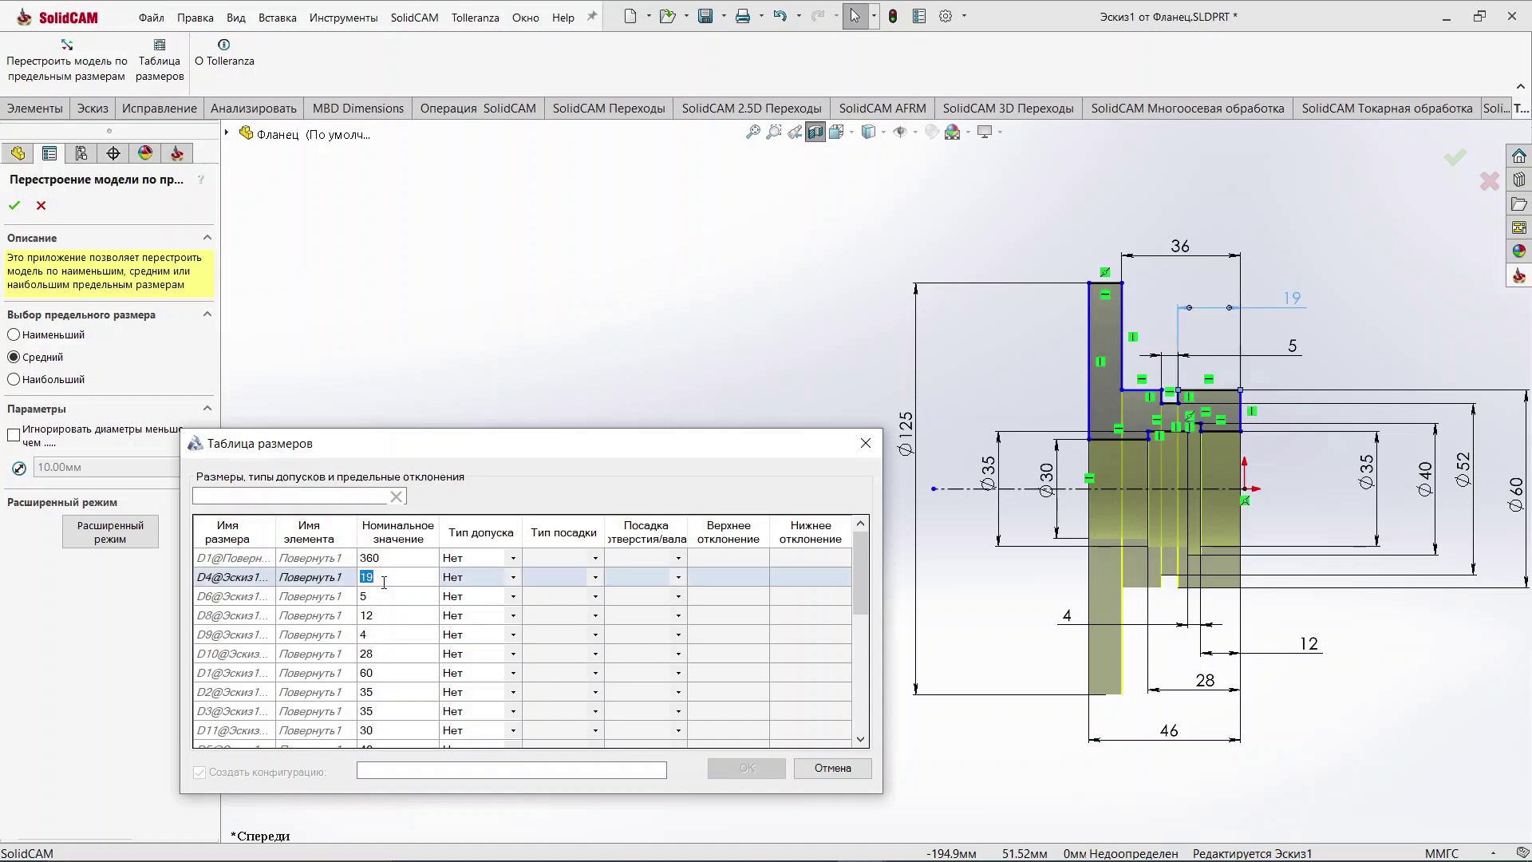
pyautogui.click(393, 595)
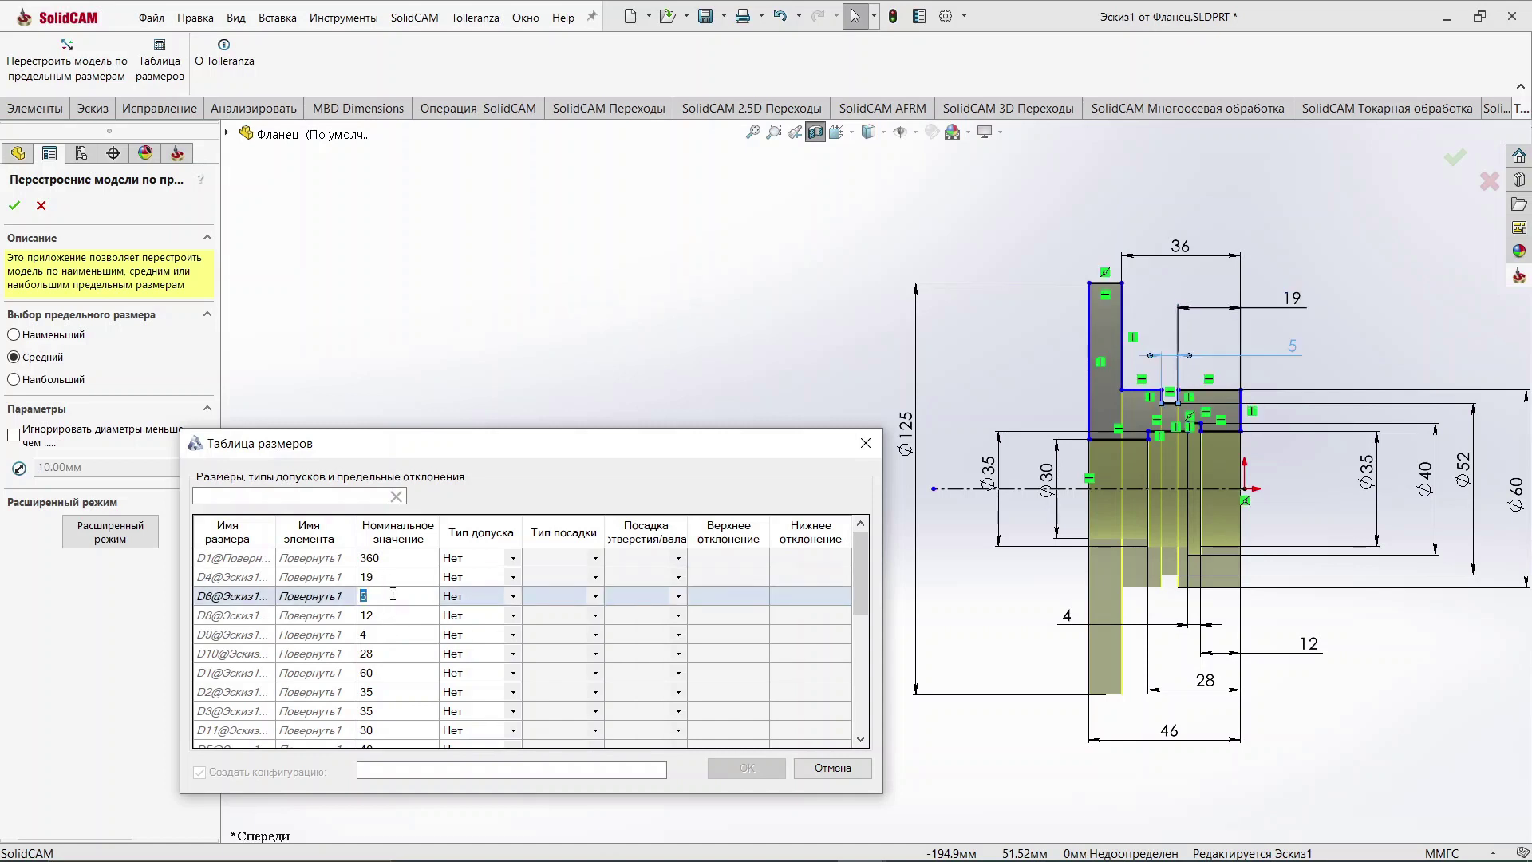
pyautogui.click(391, 618)
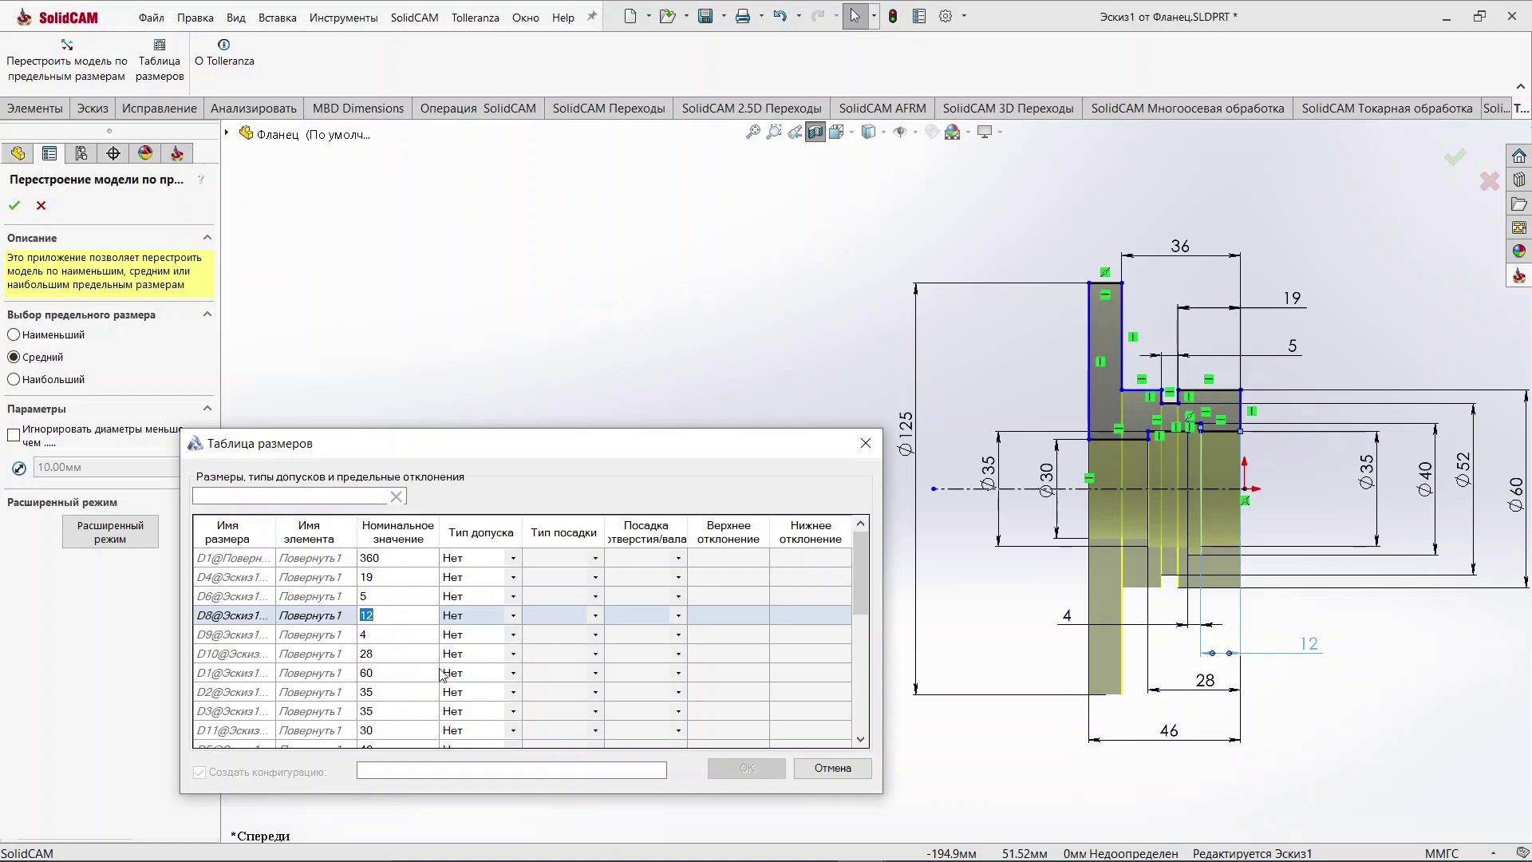
pyautogui.scroll(-1, 442, 673)
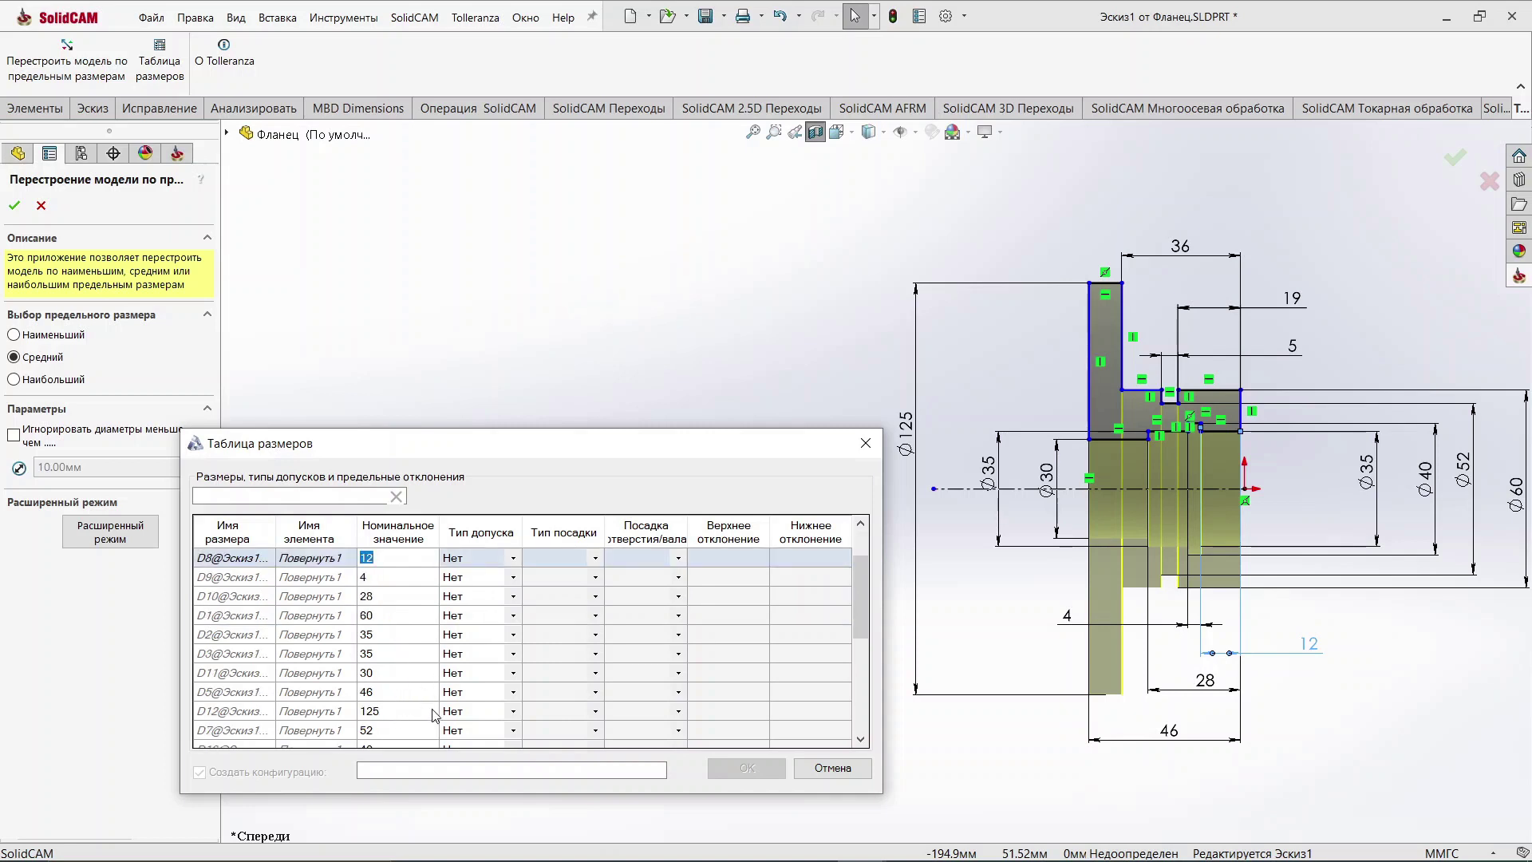
pyautogui.click(429, 692)
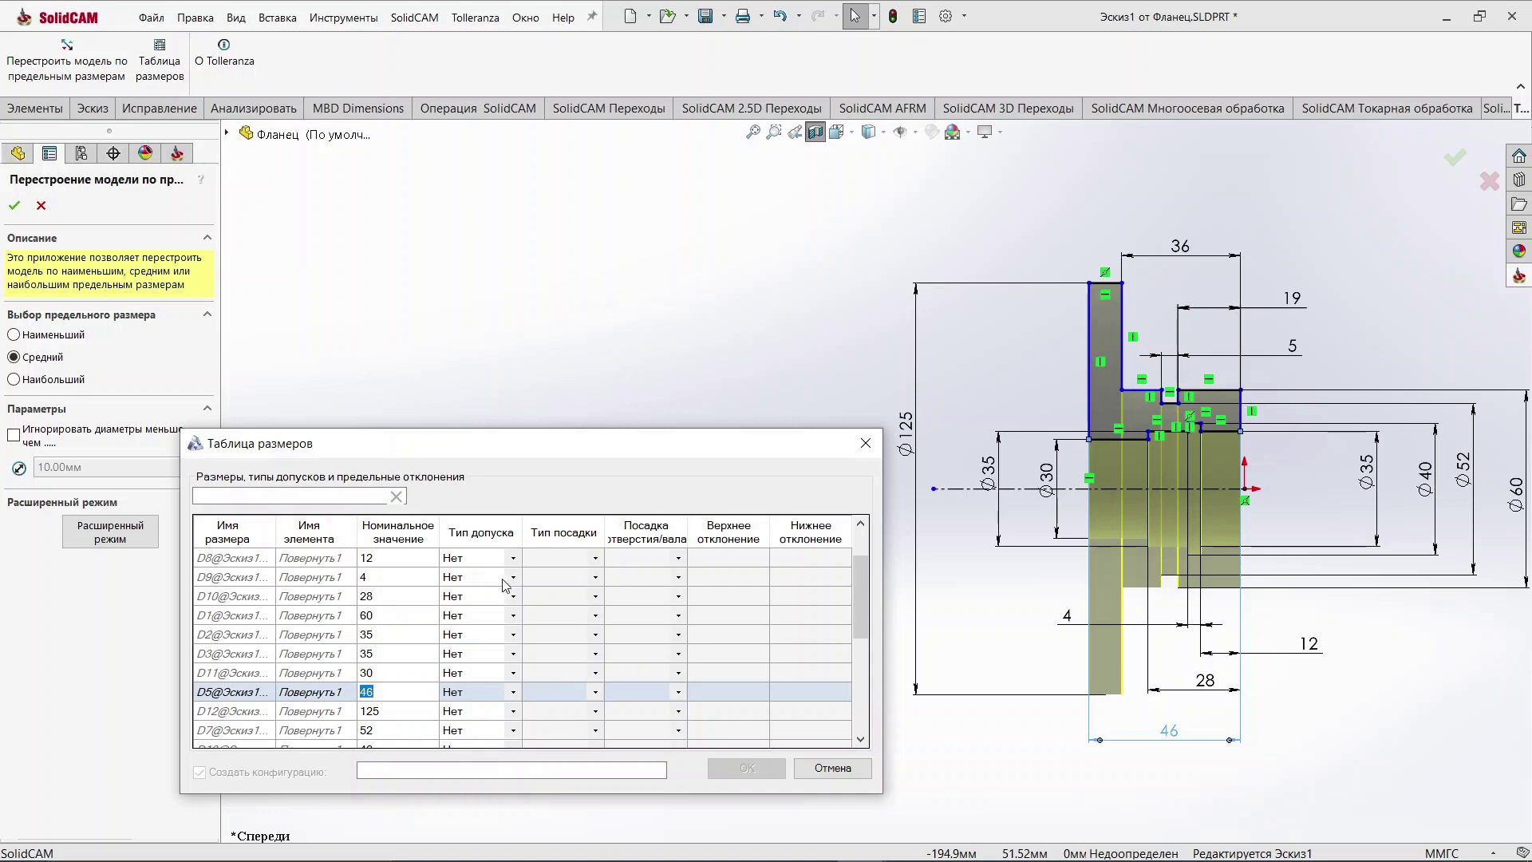
# Step: Give dimension 46 (D5) a shaft fit a12, with deviations −0.32/−0.57
pyautogui.click(513, 692)
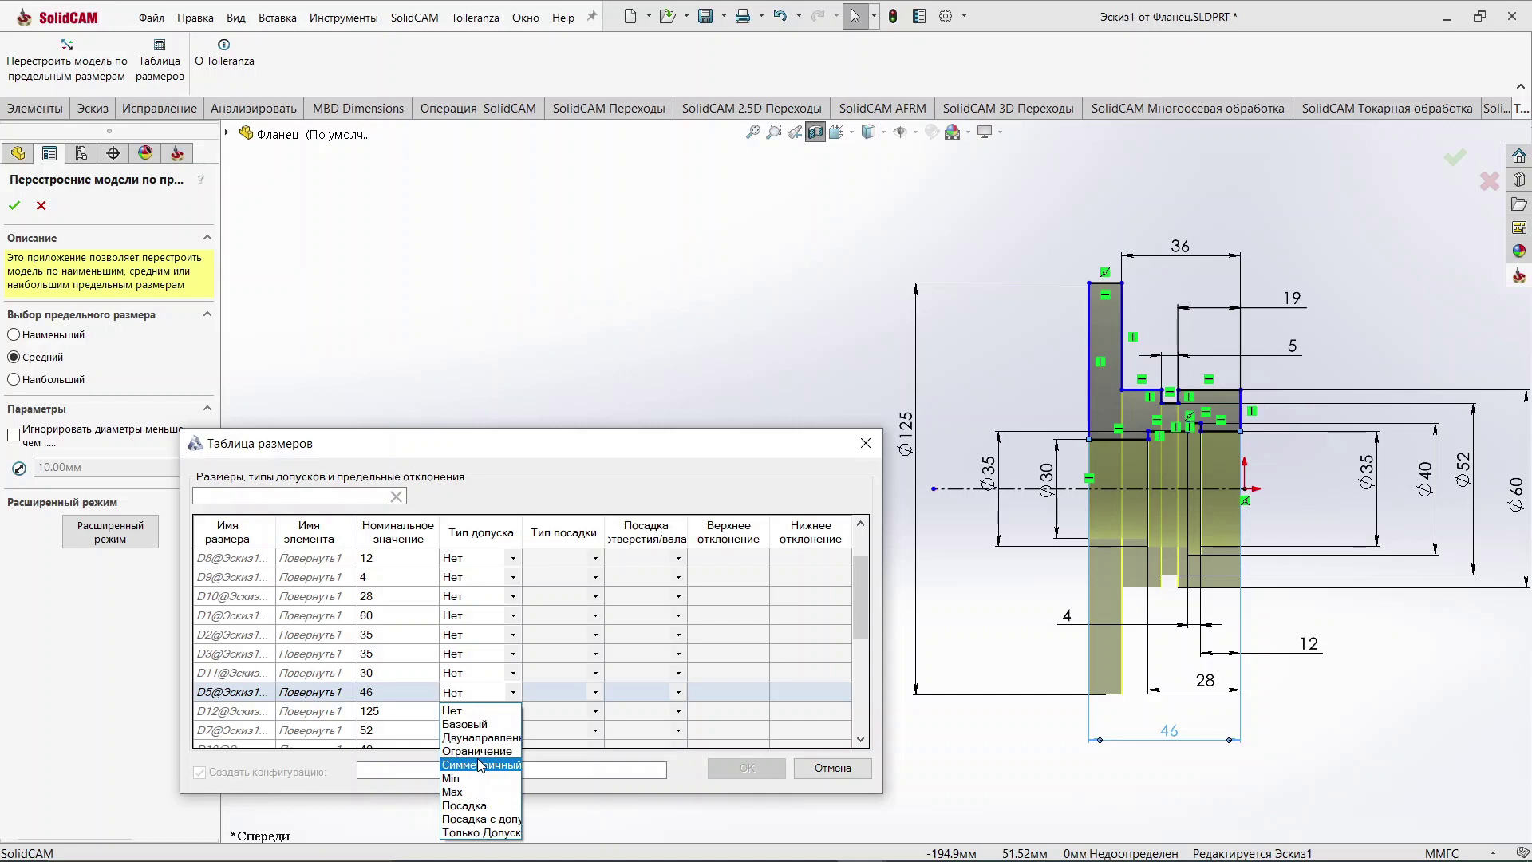
pyautogui.click(469, 820)
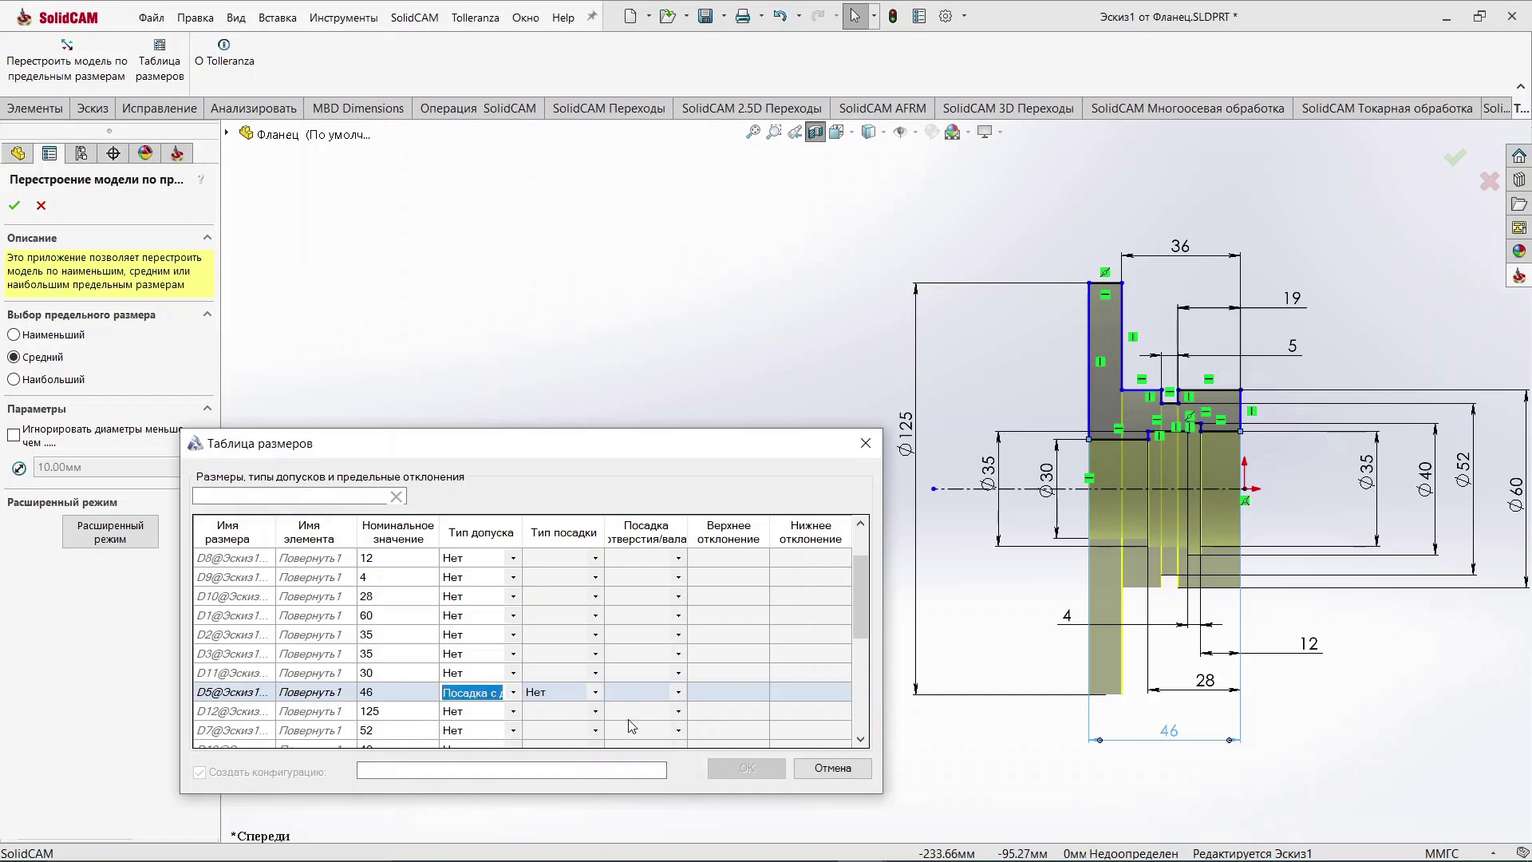
pyautogui.click(596, 692)
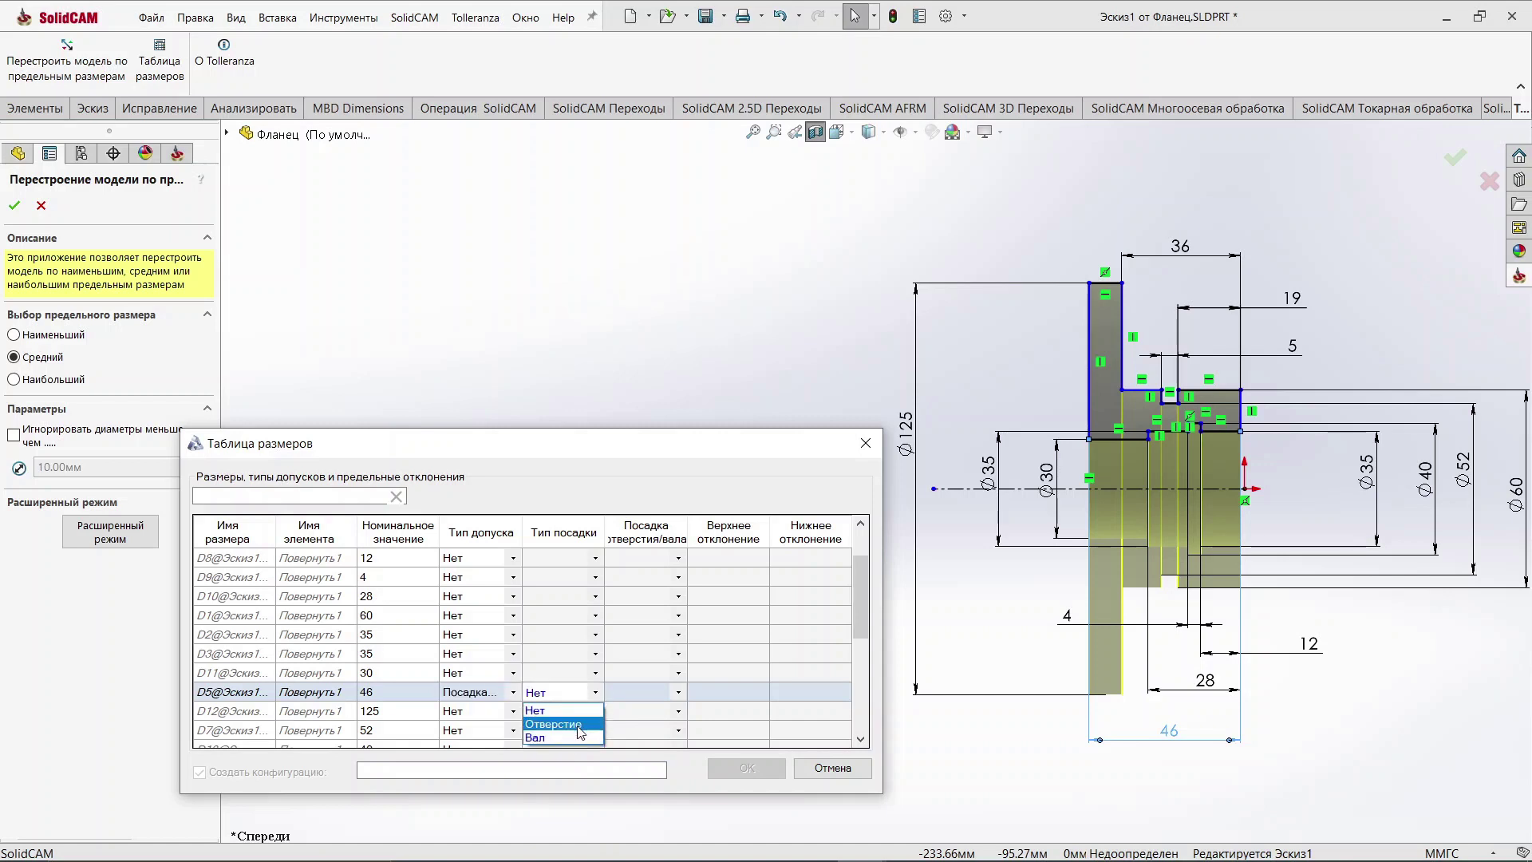
pyautogui.click(578, 738)
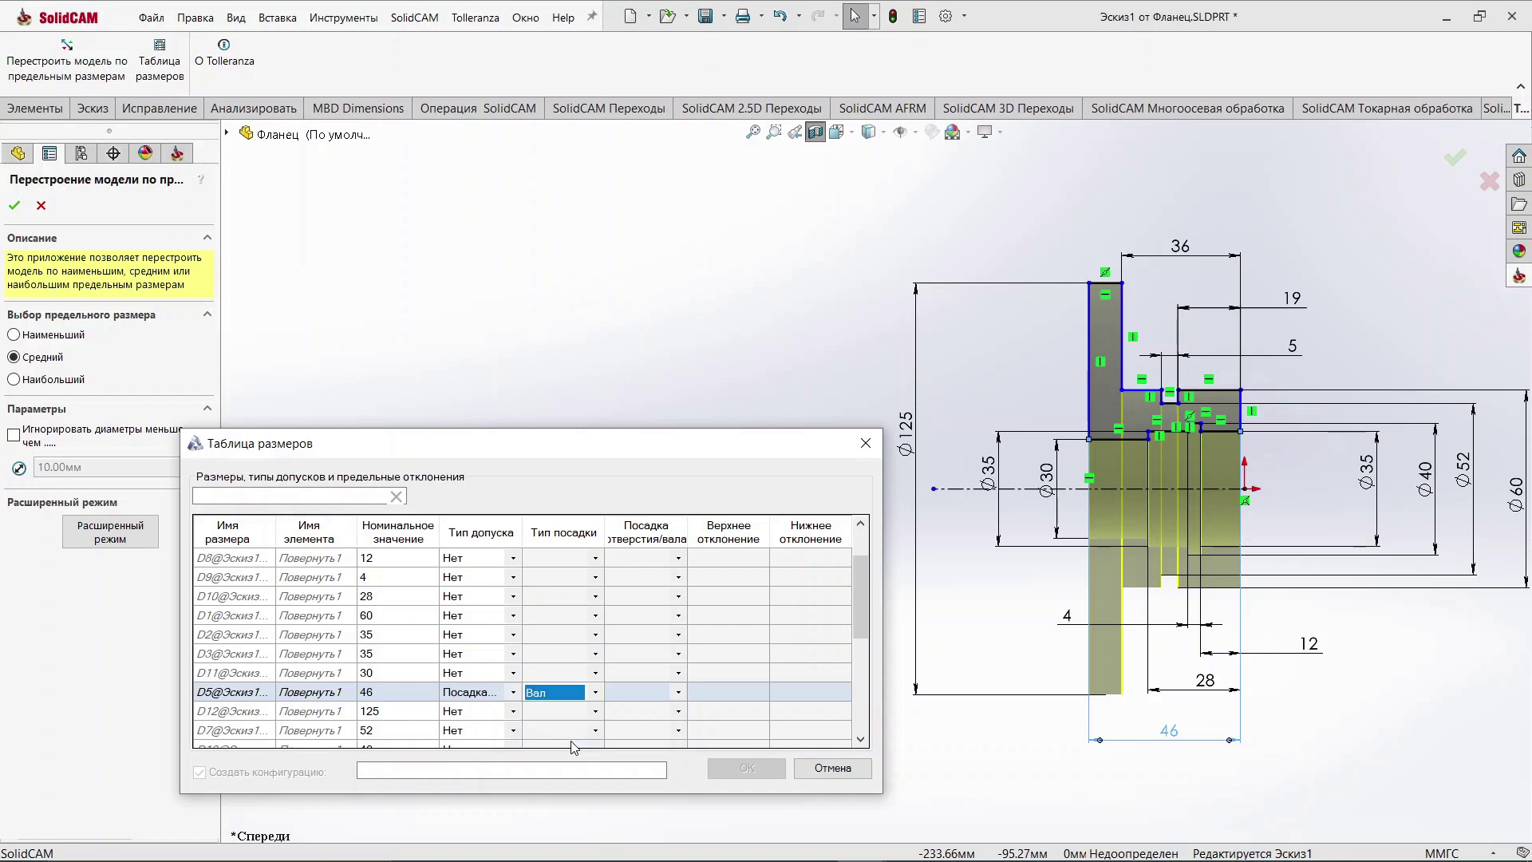
pyautogui.click(678, 692)
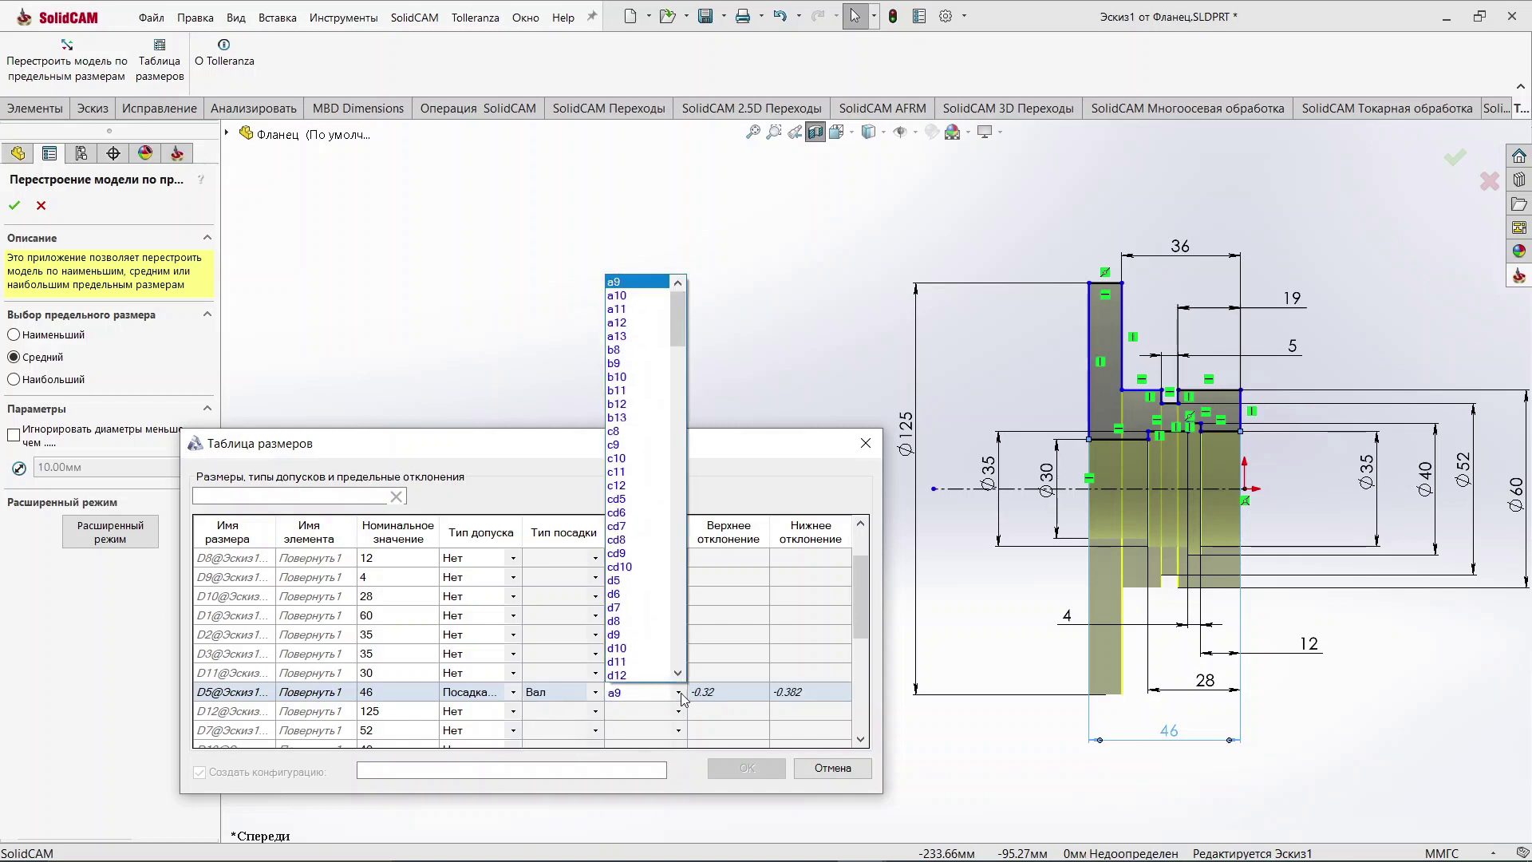
pyautogui.click(640, 327)
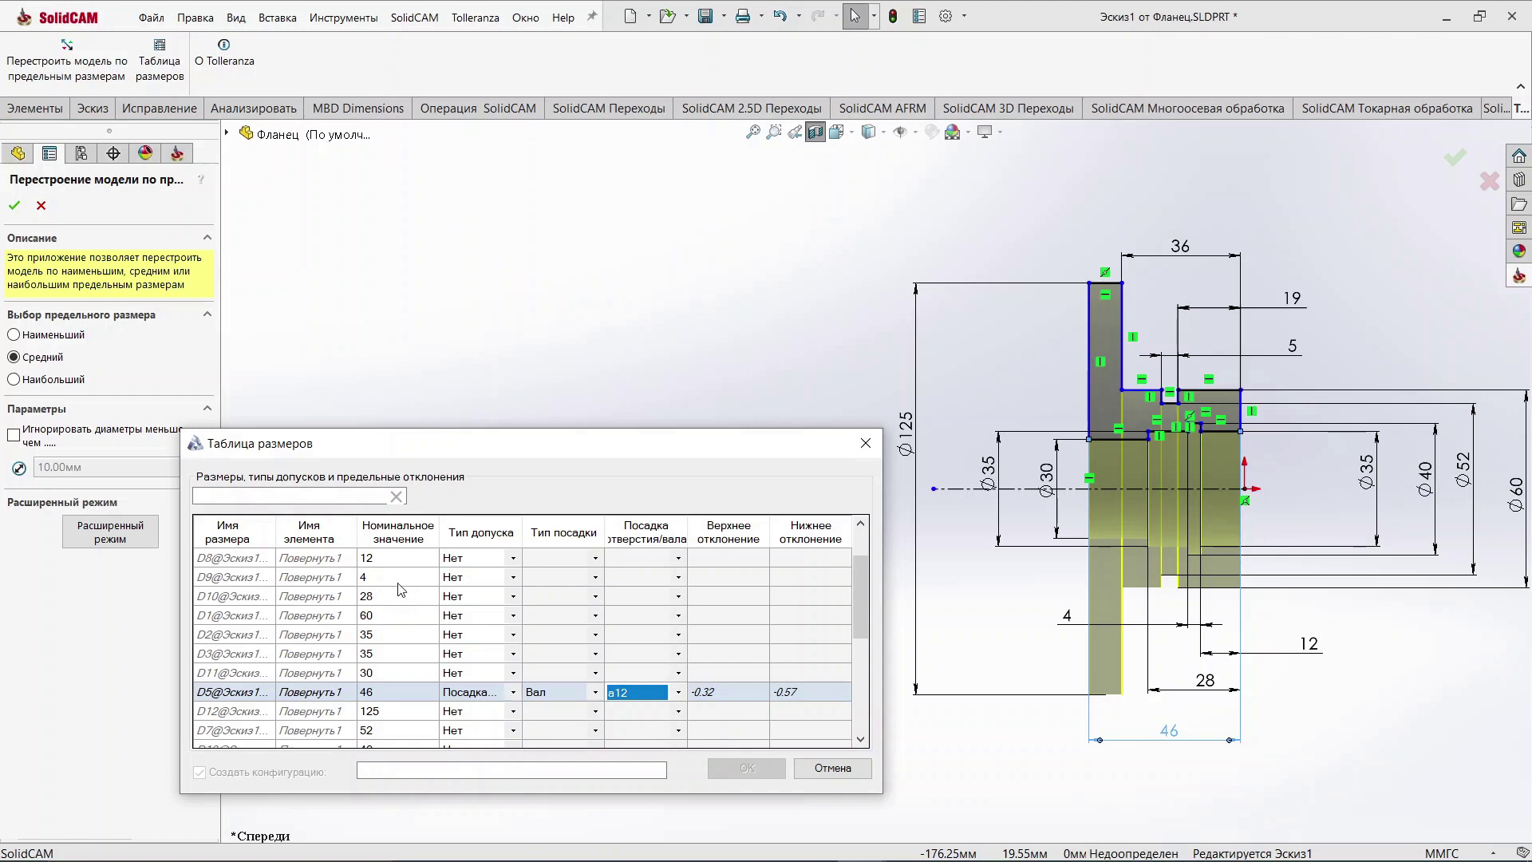
pyautogui.scroll(1, 415, 602)
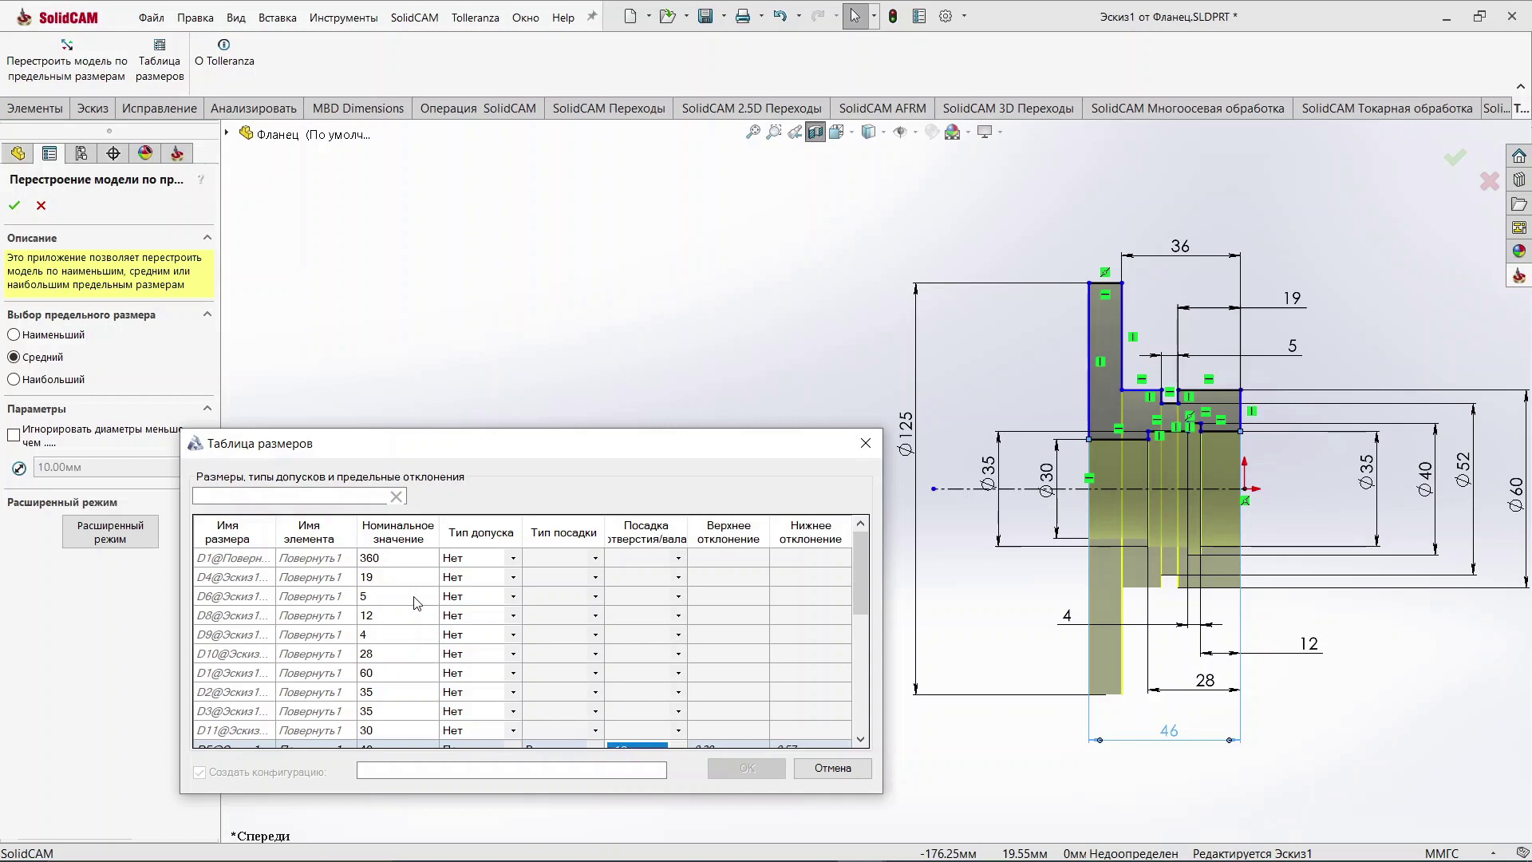
# Step: Make dimension 19 (D4) a tolerance-only shaft h14 (0/−0.52)
pyautogui.doubleClick(367, 578)
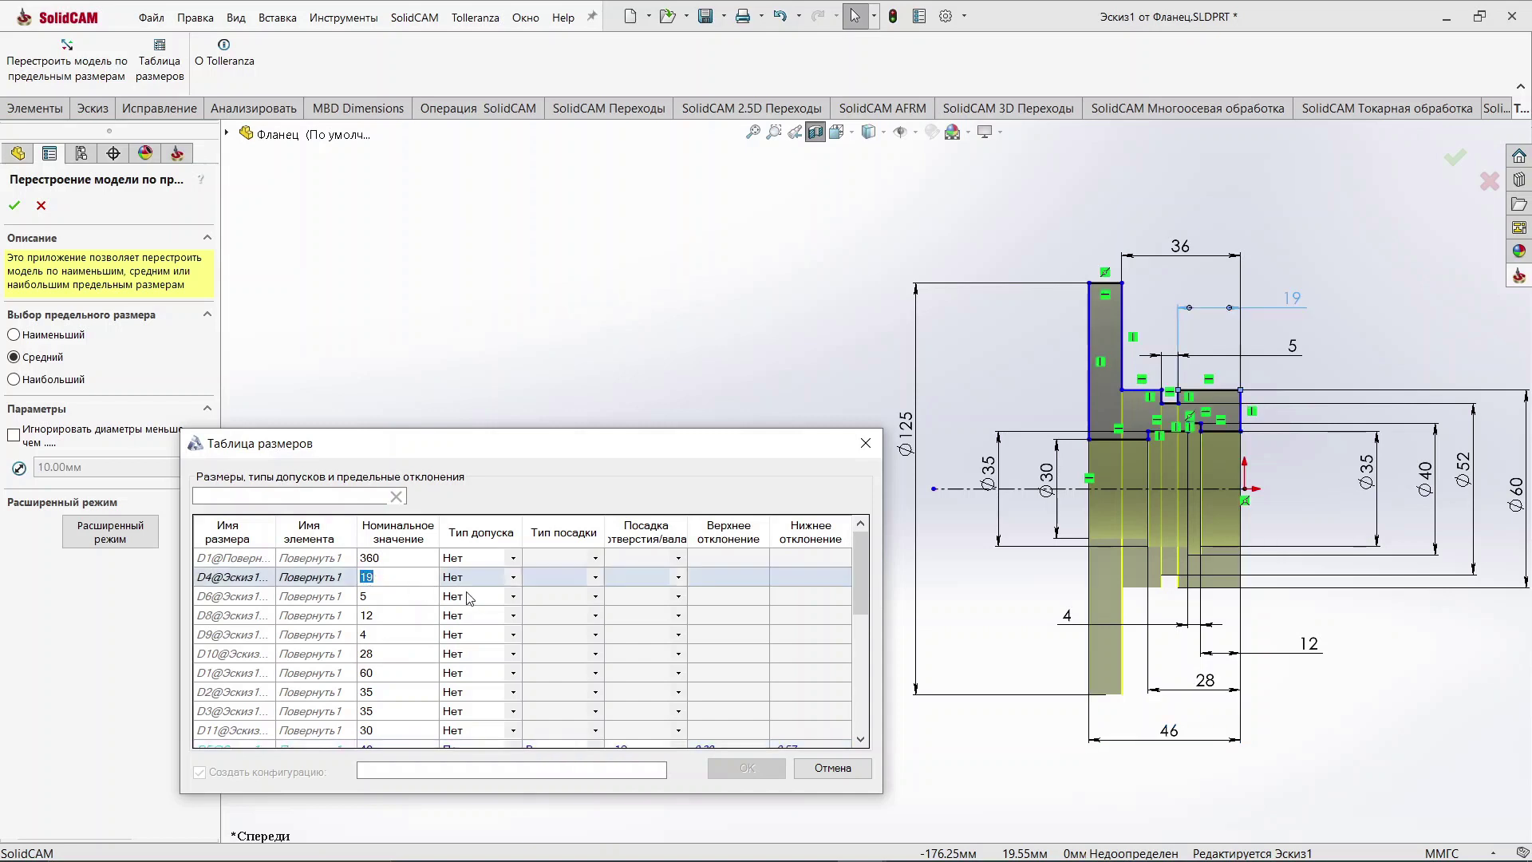
pyautogui.click(515, 579)
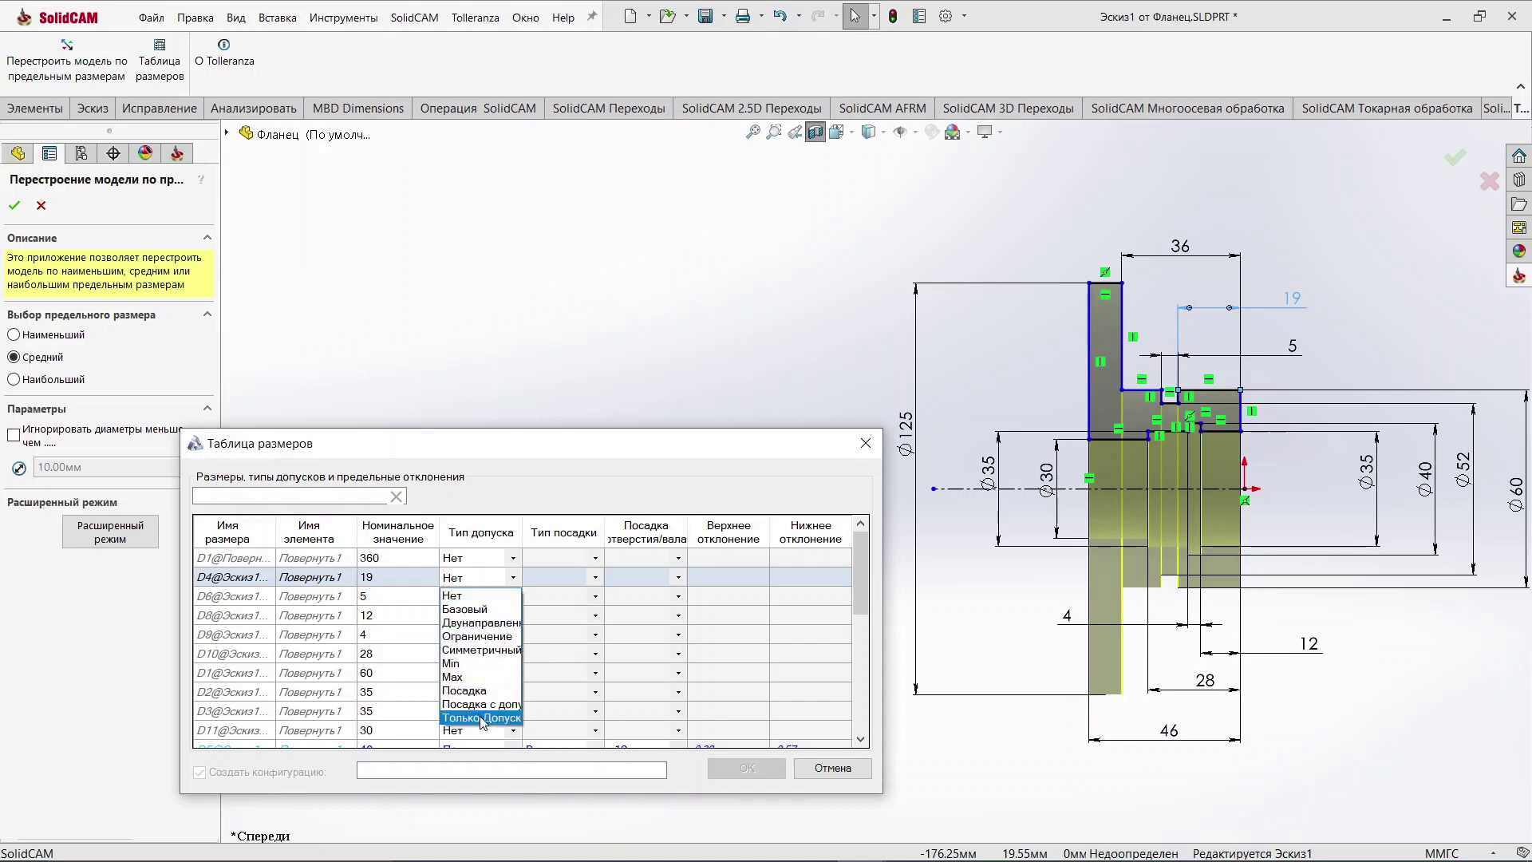
pyautogui.click(481, 718)
pyautogui.click(596, 580)
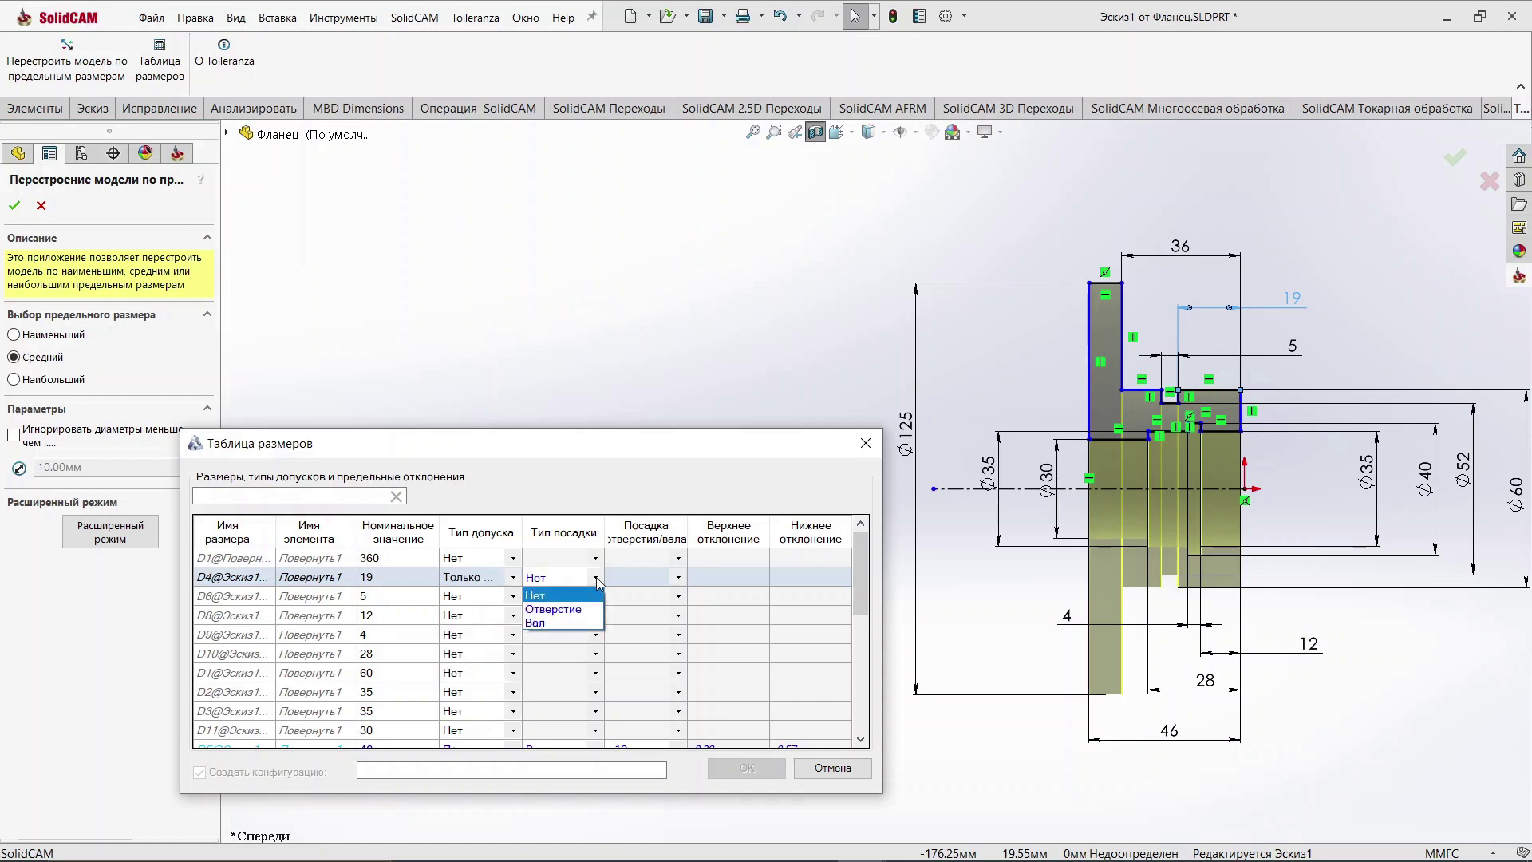
pyautogui.click(573, 624)
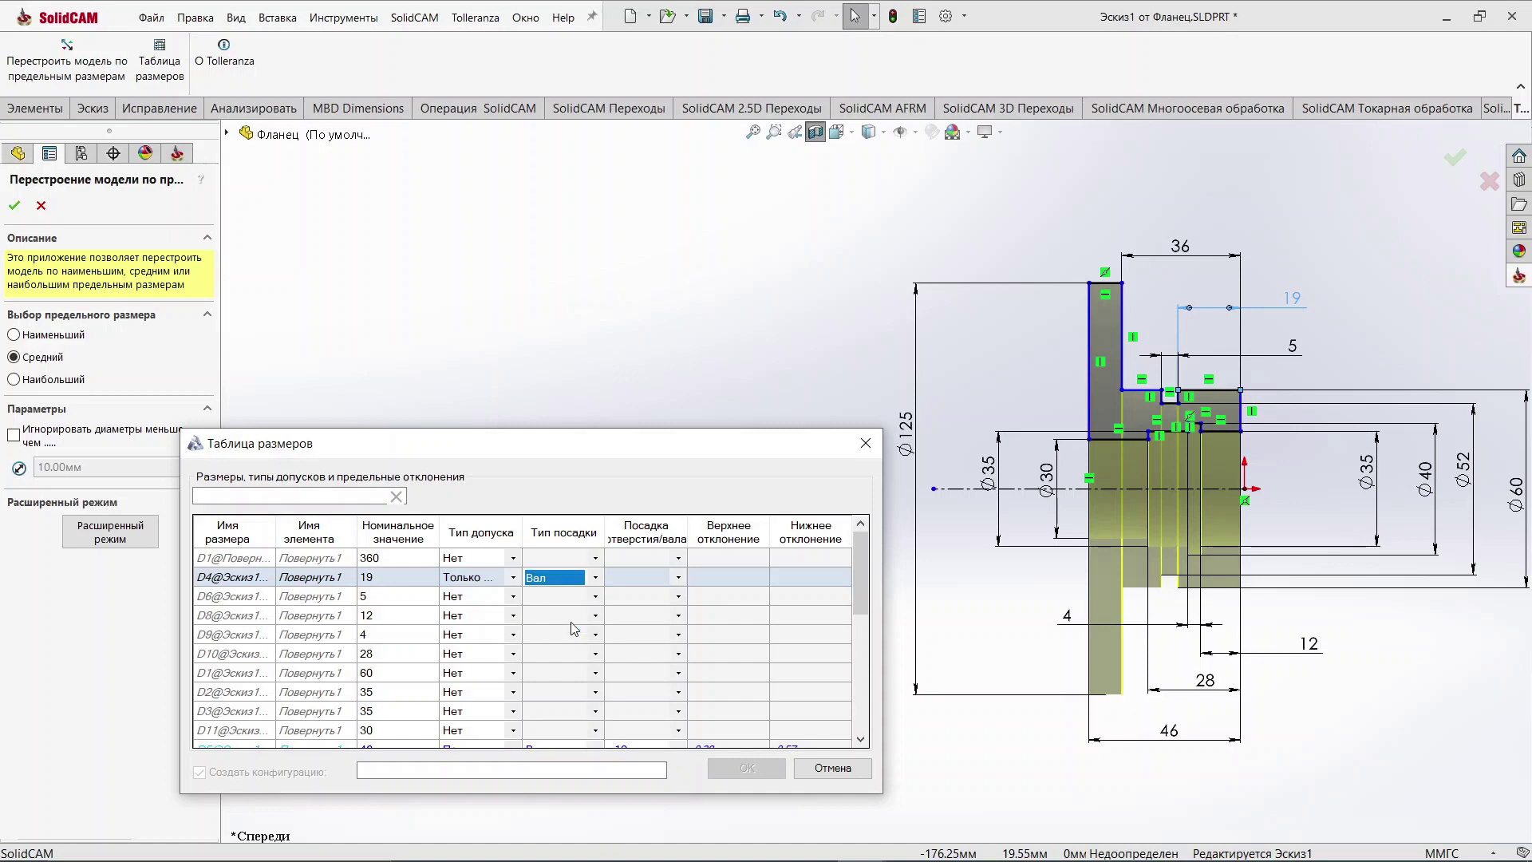
pyautogui.click(679, 578)
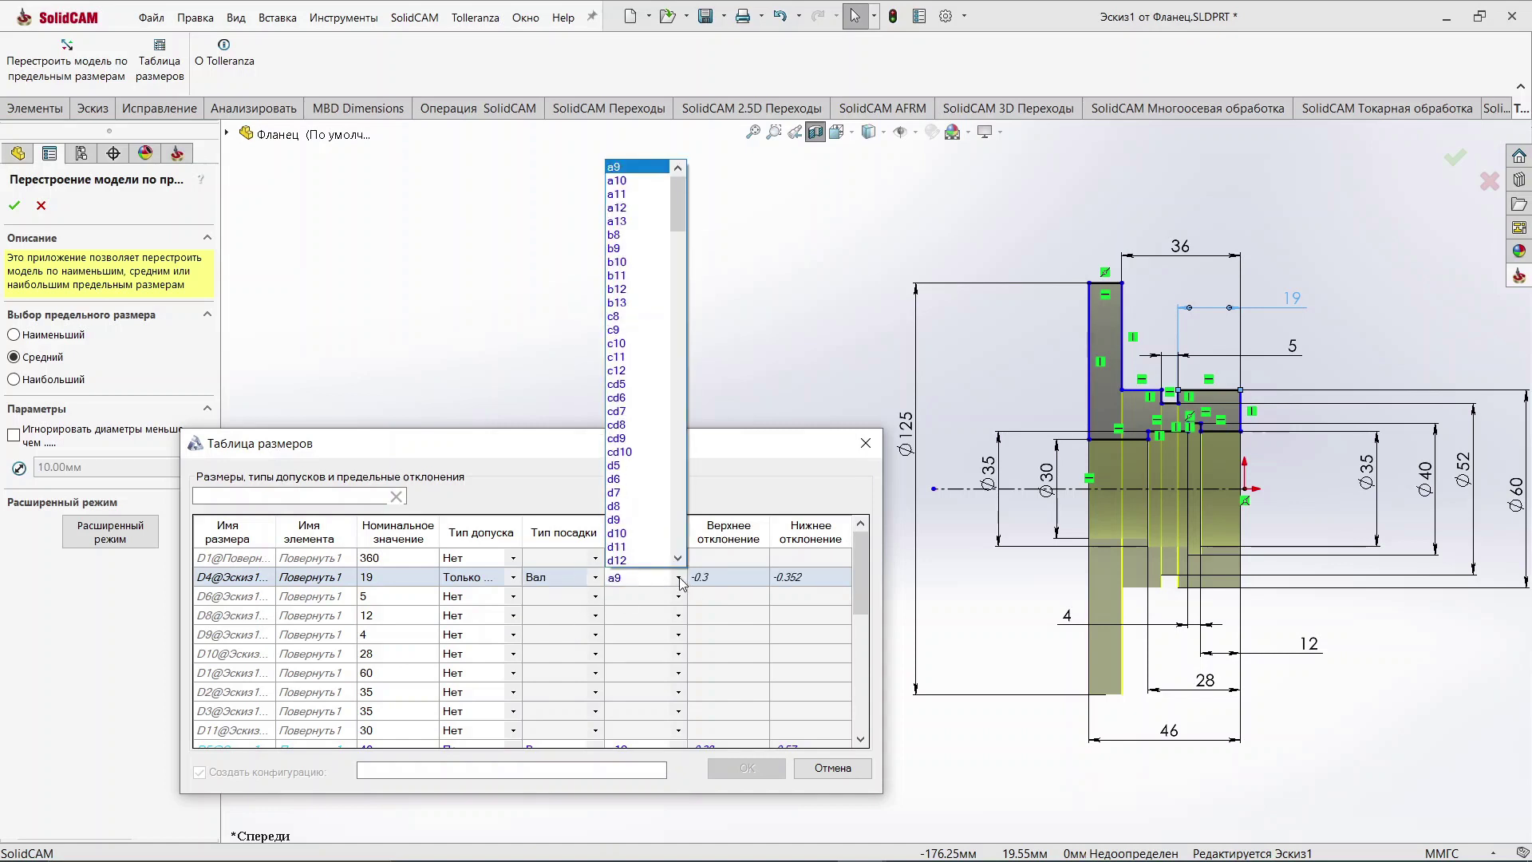
pyautogui.scroll(-5, 659, 507)
pyautogui.scroll(-5, 658, 515)
pyautogui.scroll(-5, 655, 523)
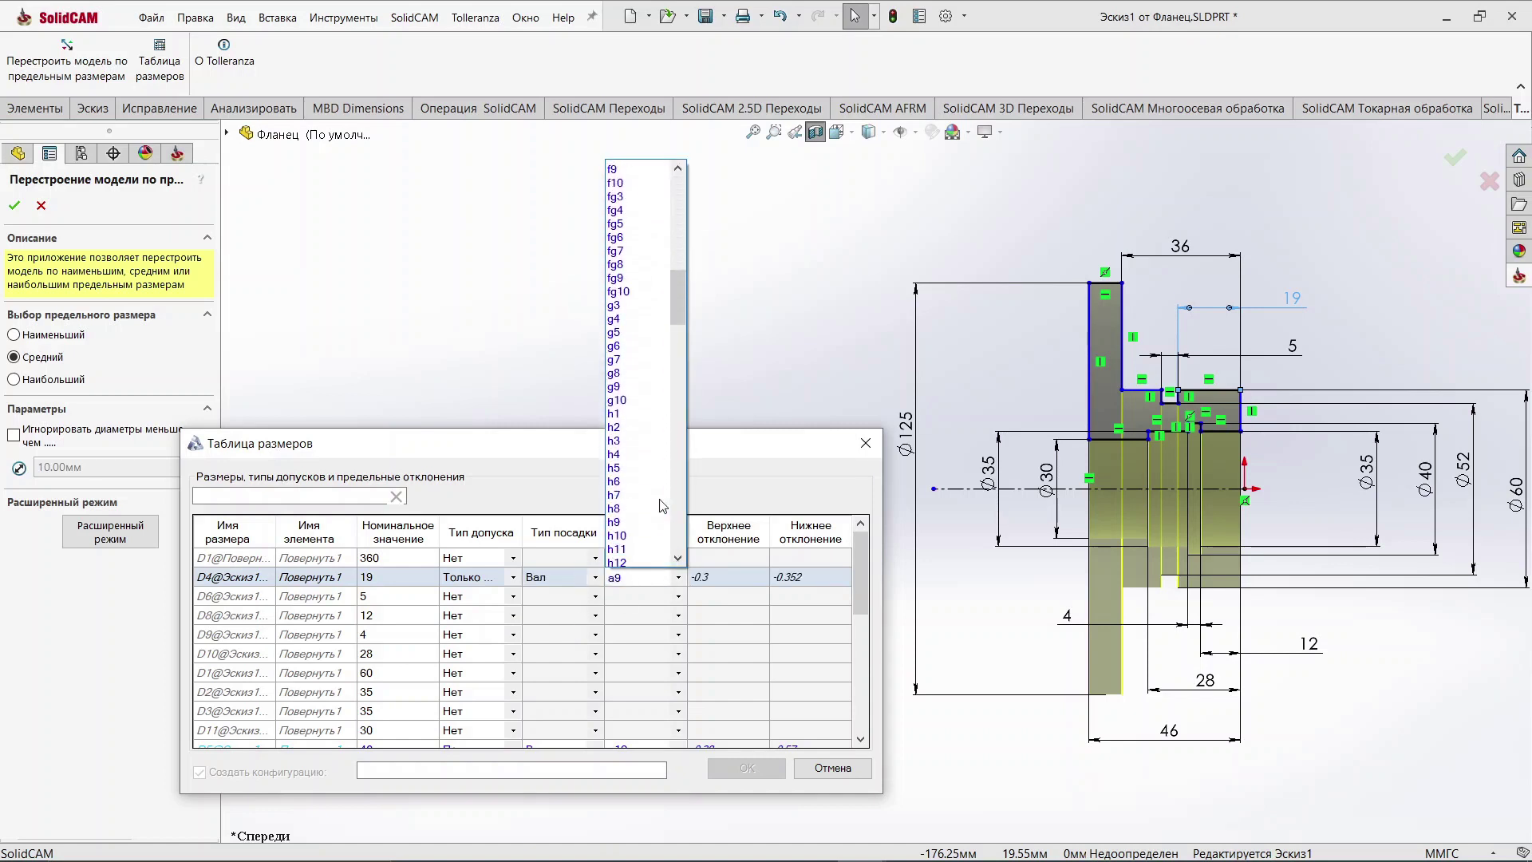
pyautogui.scroll(-5, 653, 529)
pyautogui.scroll(1, 648, 511)
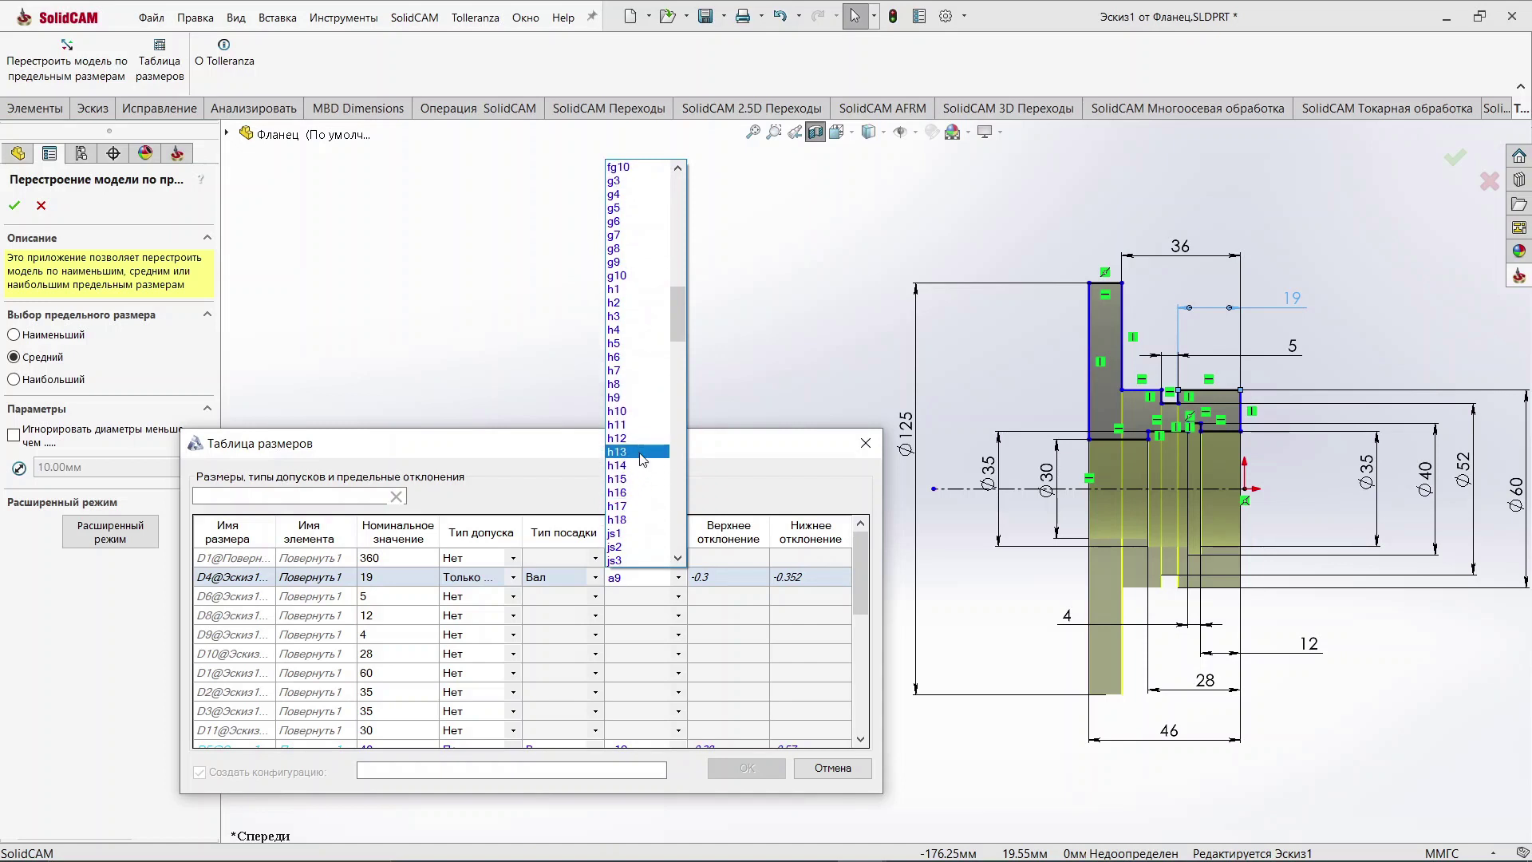
pyautogui.click(637, 465)
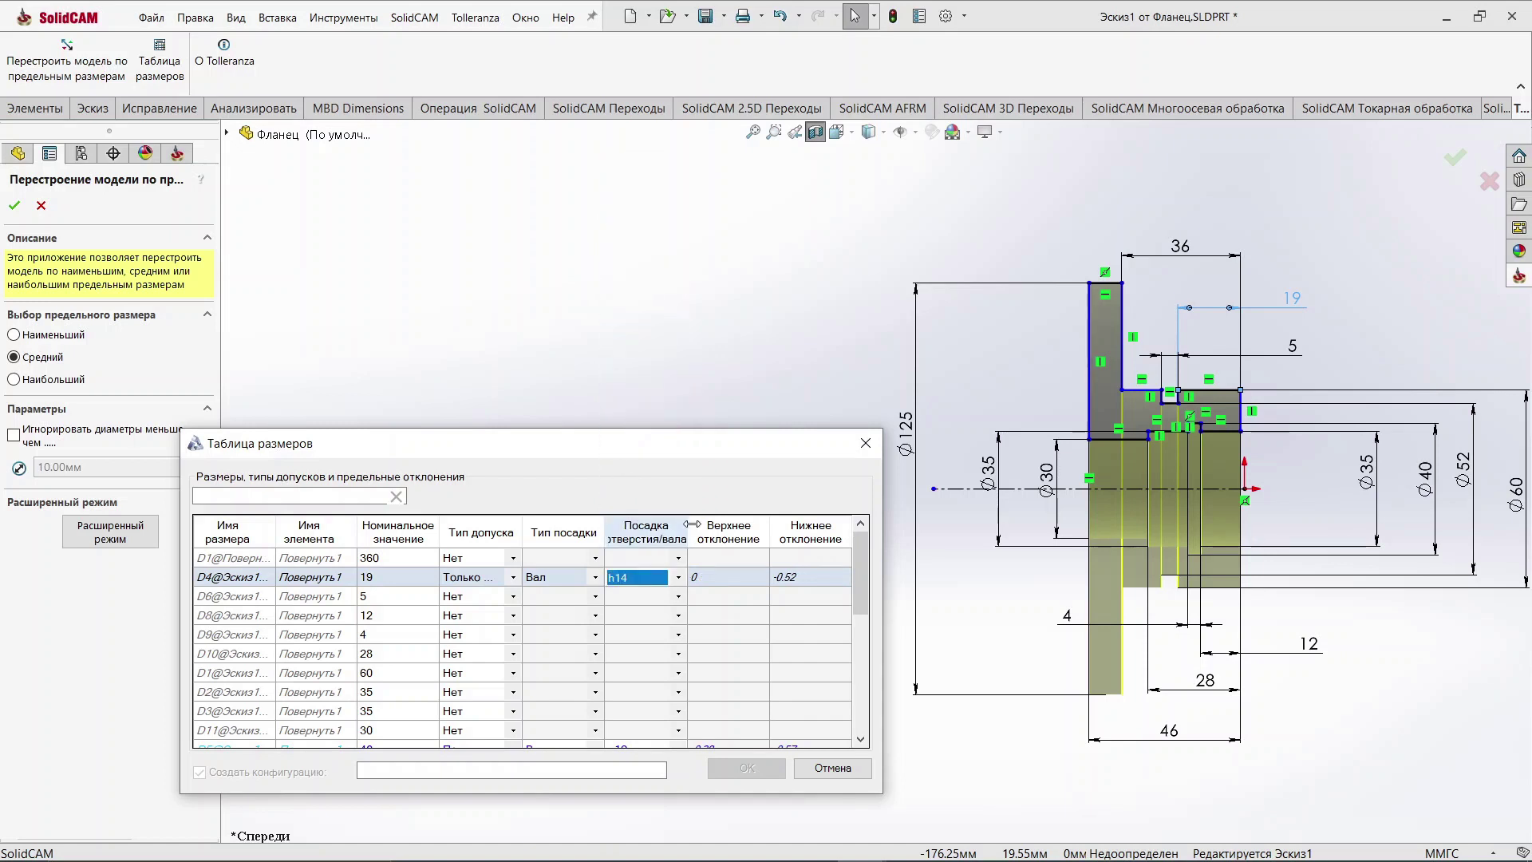
# Step: Give dimension 5 (D6) a hole fit H12 (0.12/0)
pyautogui.click(403, 598)
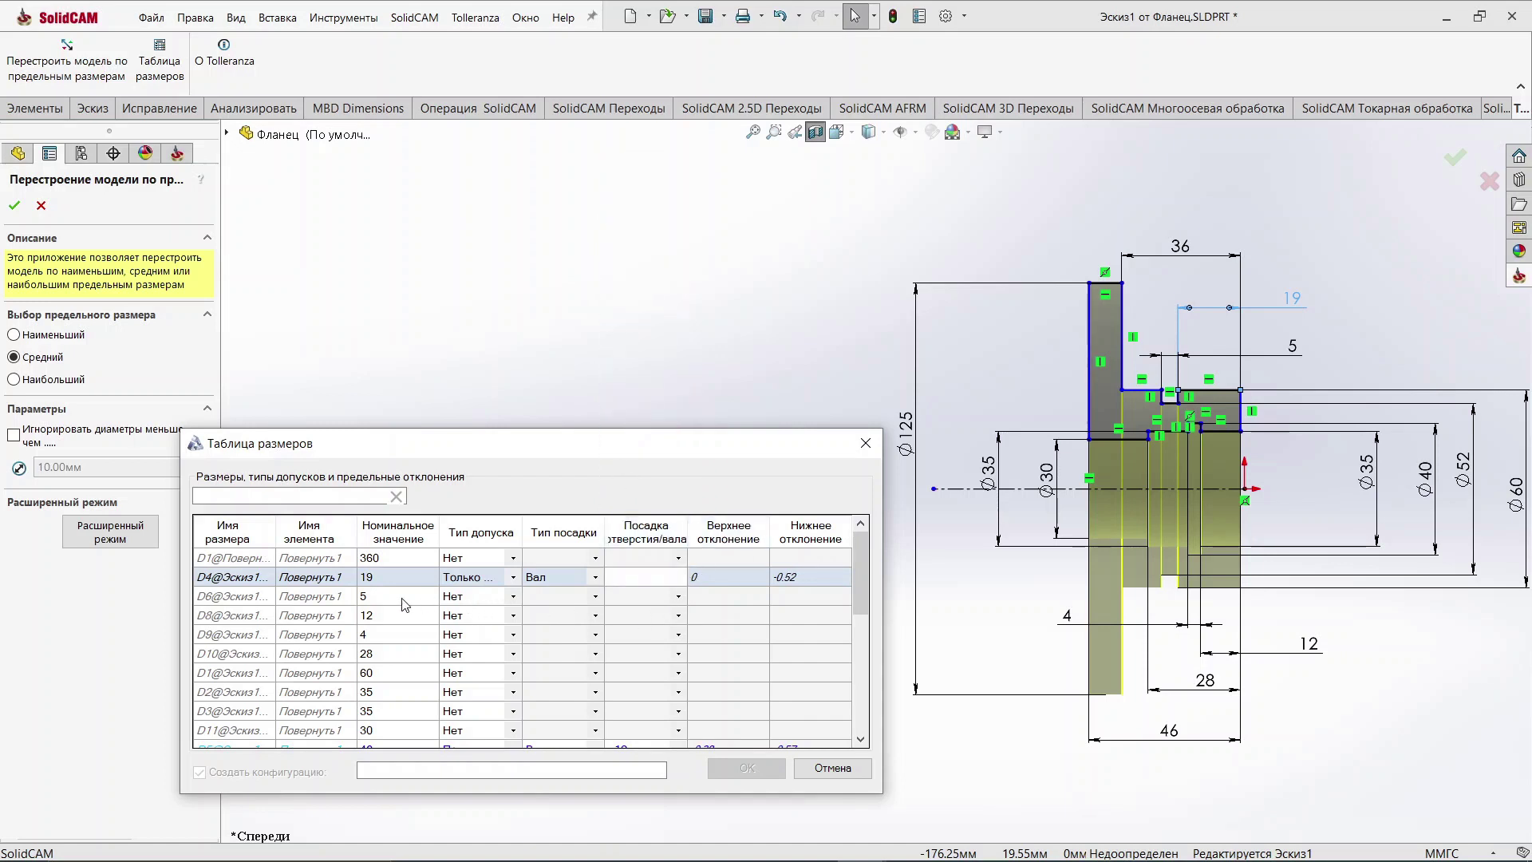
pyautogui.click(513, 596)
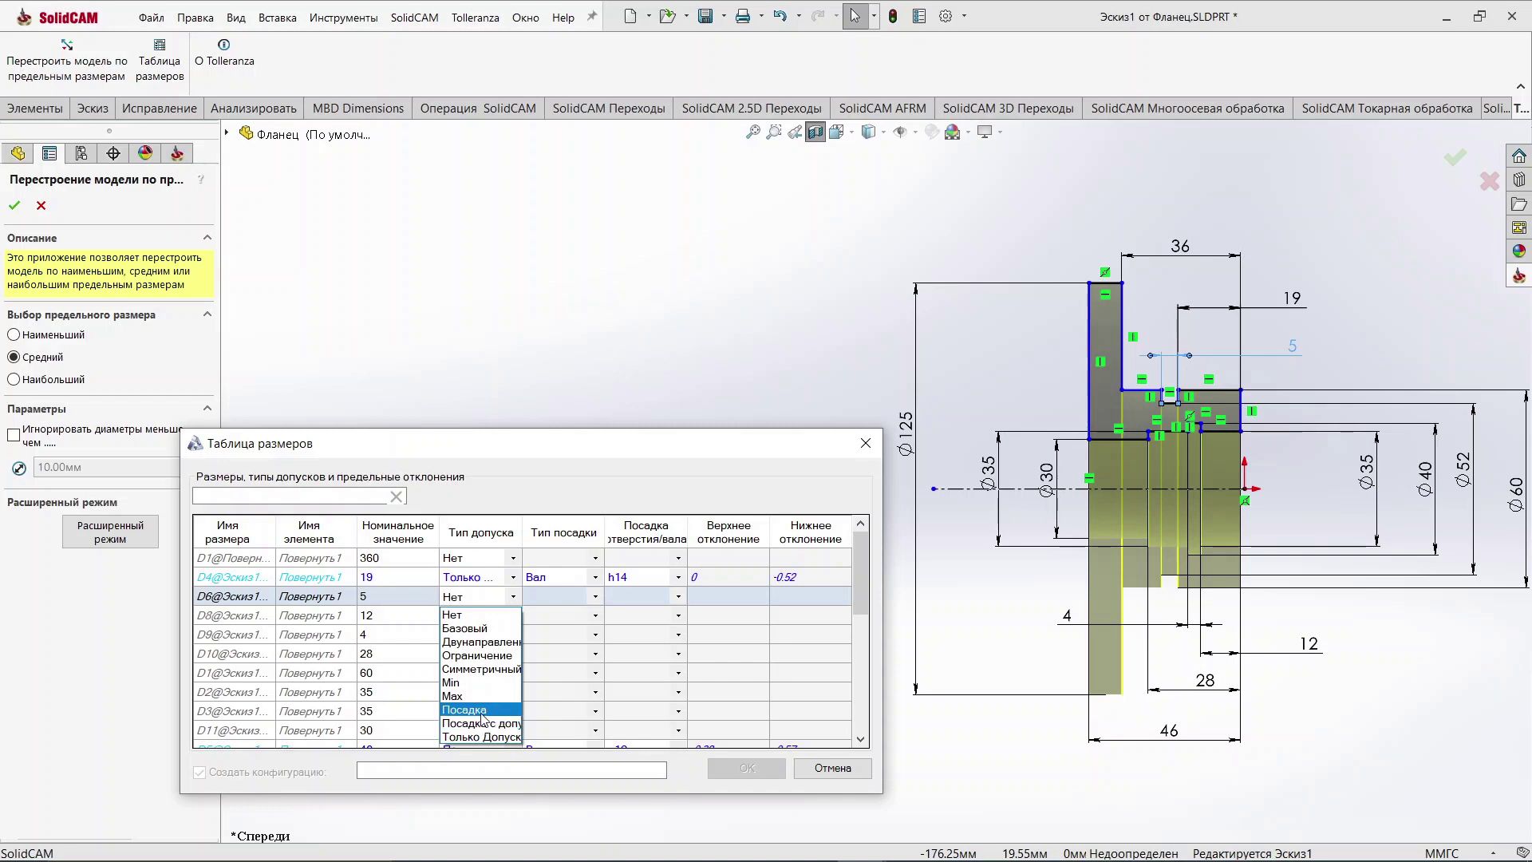
pyautogui.click(477, 710)
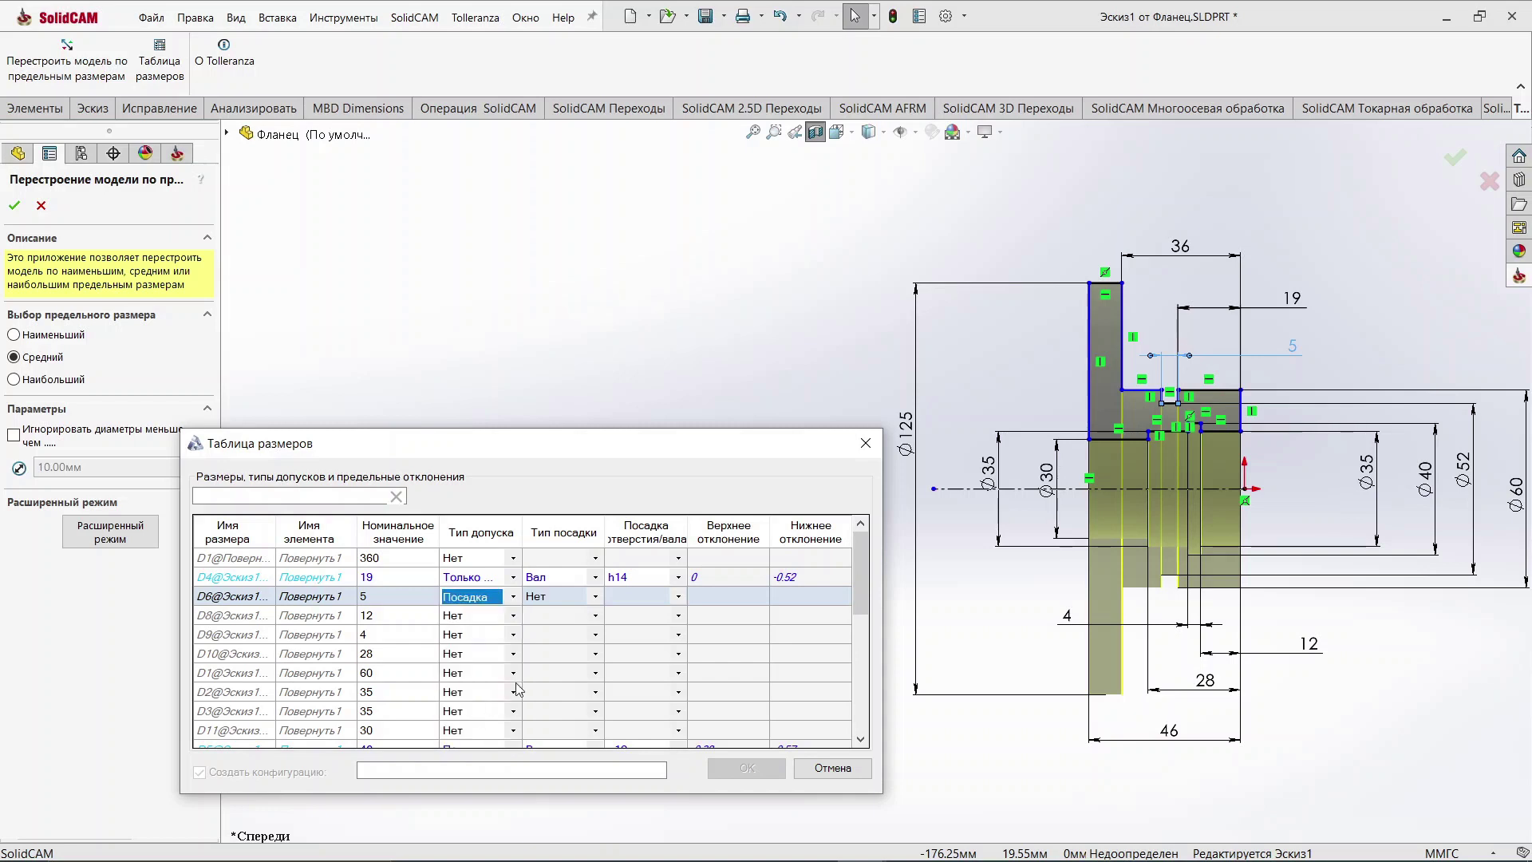
pyautogui.click(596, 598)
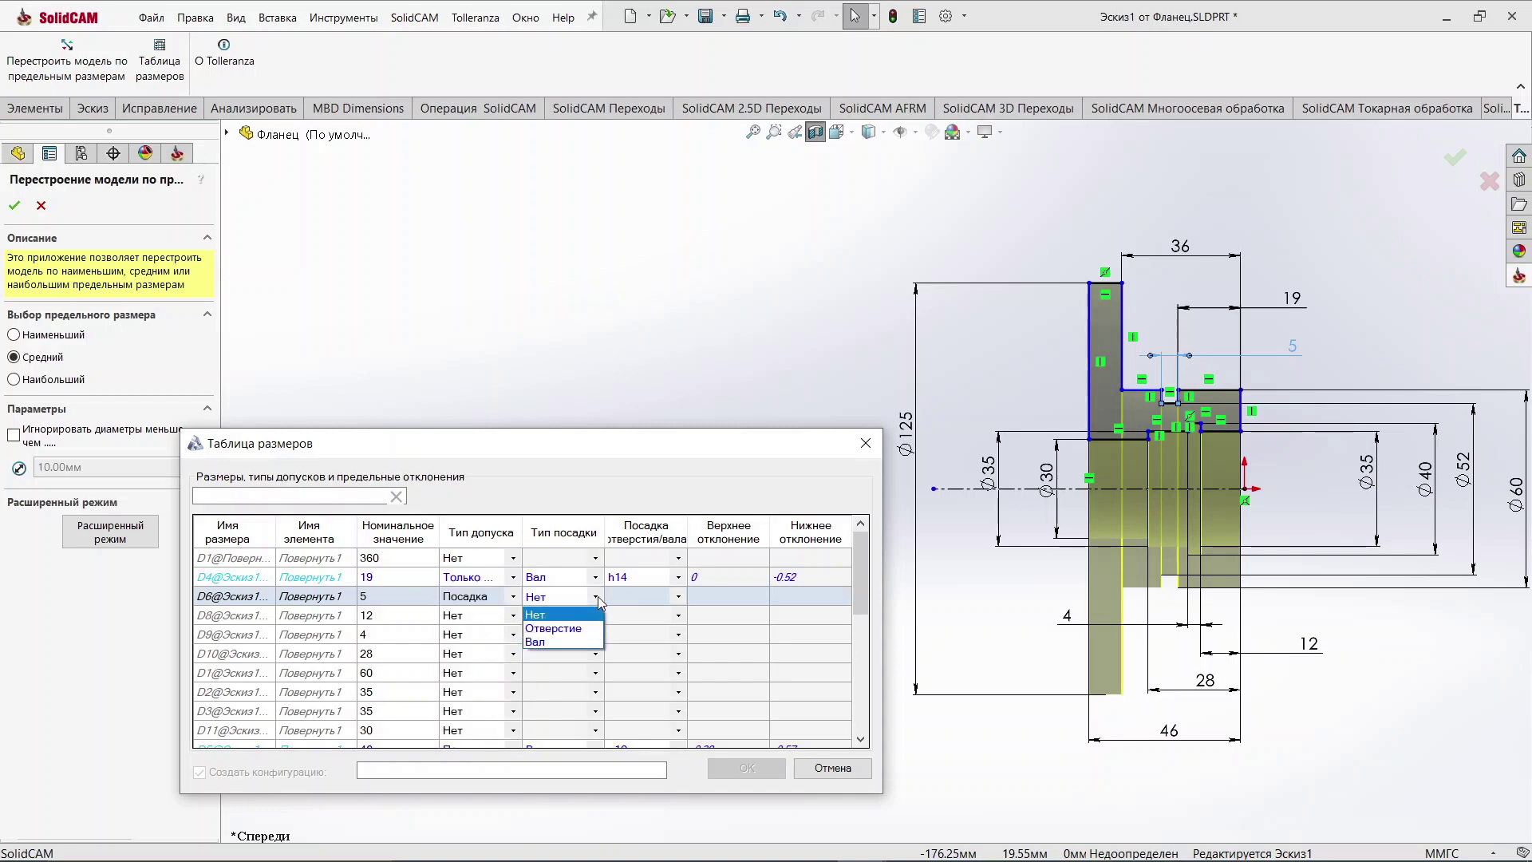
pyautogui.click(565, 630)
pyautogui.click(678, 598)
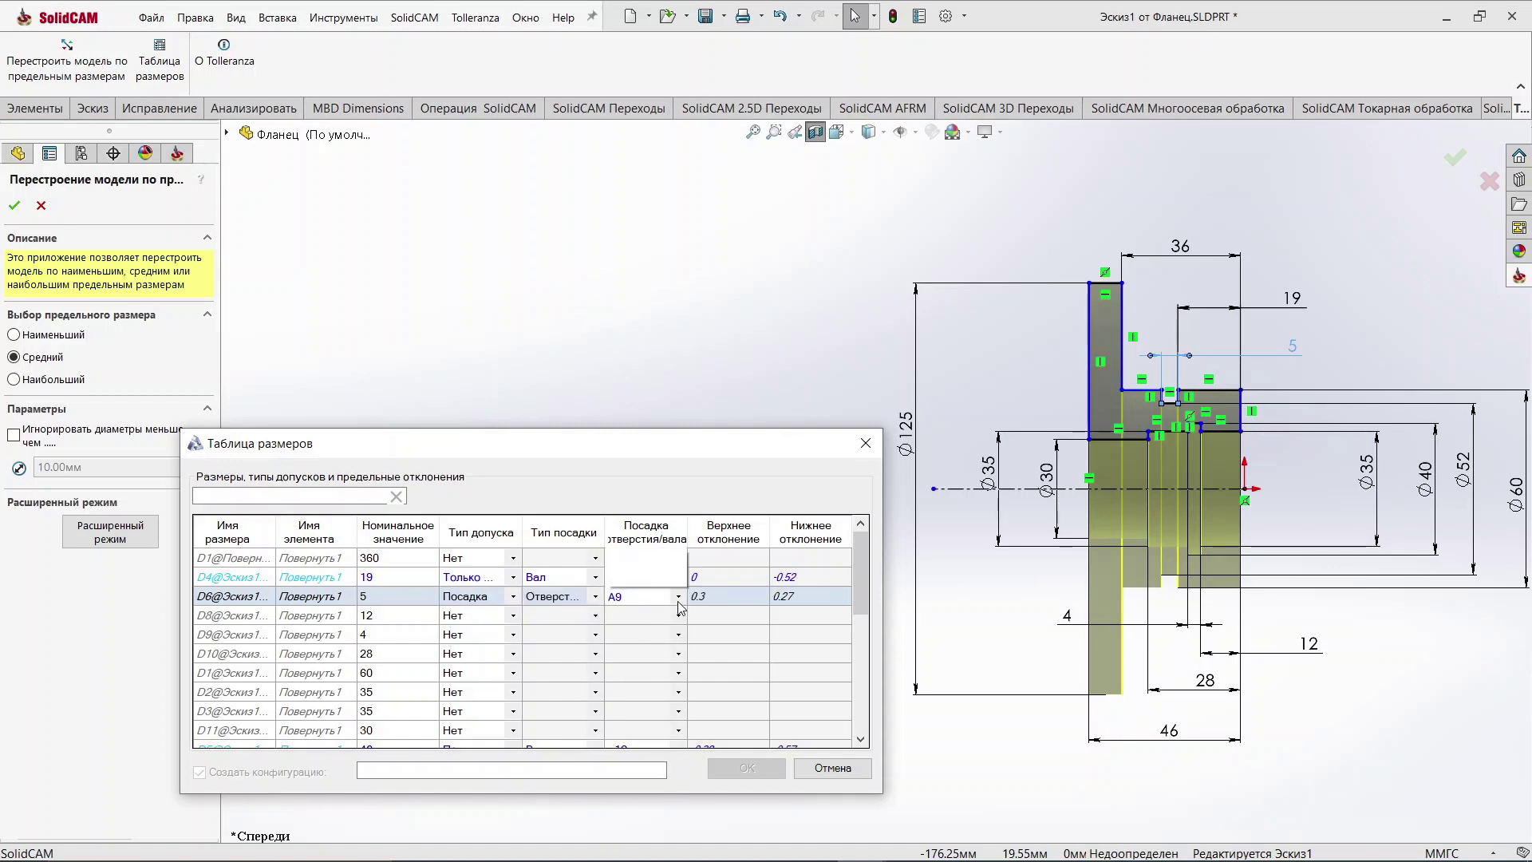
pyautogui.scroll(-5, 651, 511)
pyautogui.scroll(-5, 648, 515)
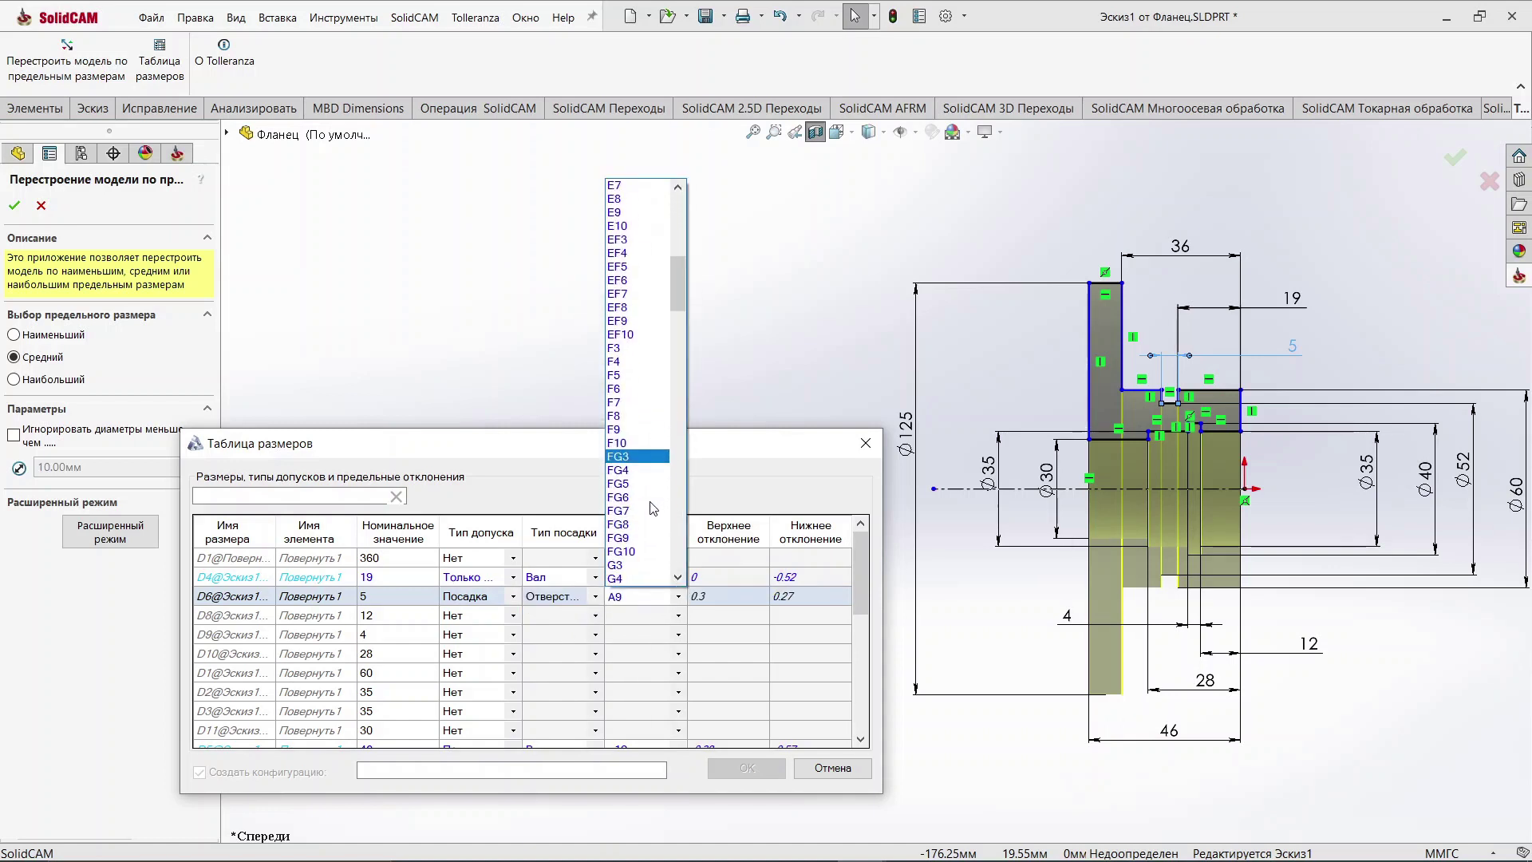
pyautogui.scroll(-5, 647, 520)
pyautogui.scroll(-2, 647, 520)
pyautogui.scroll(-2, 647, 522)
pyautogui.scroll(-2, 647, 523)
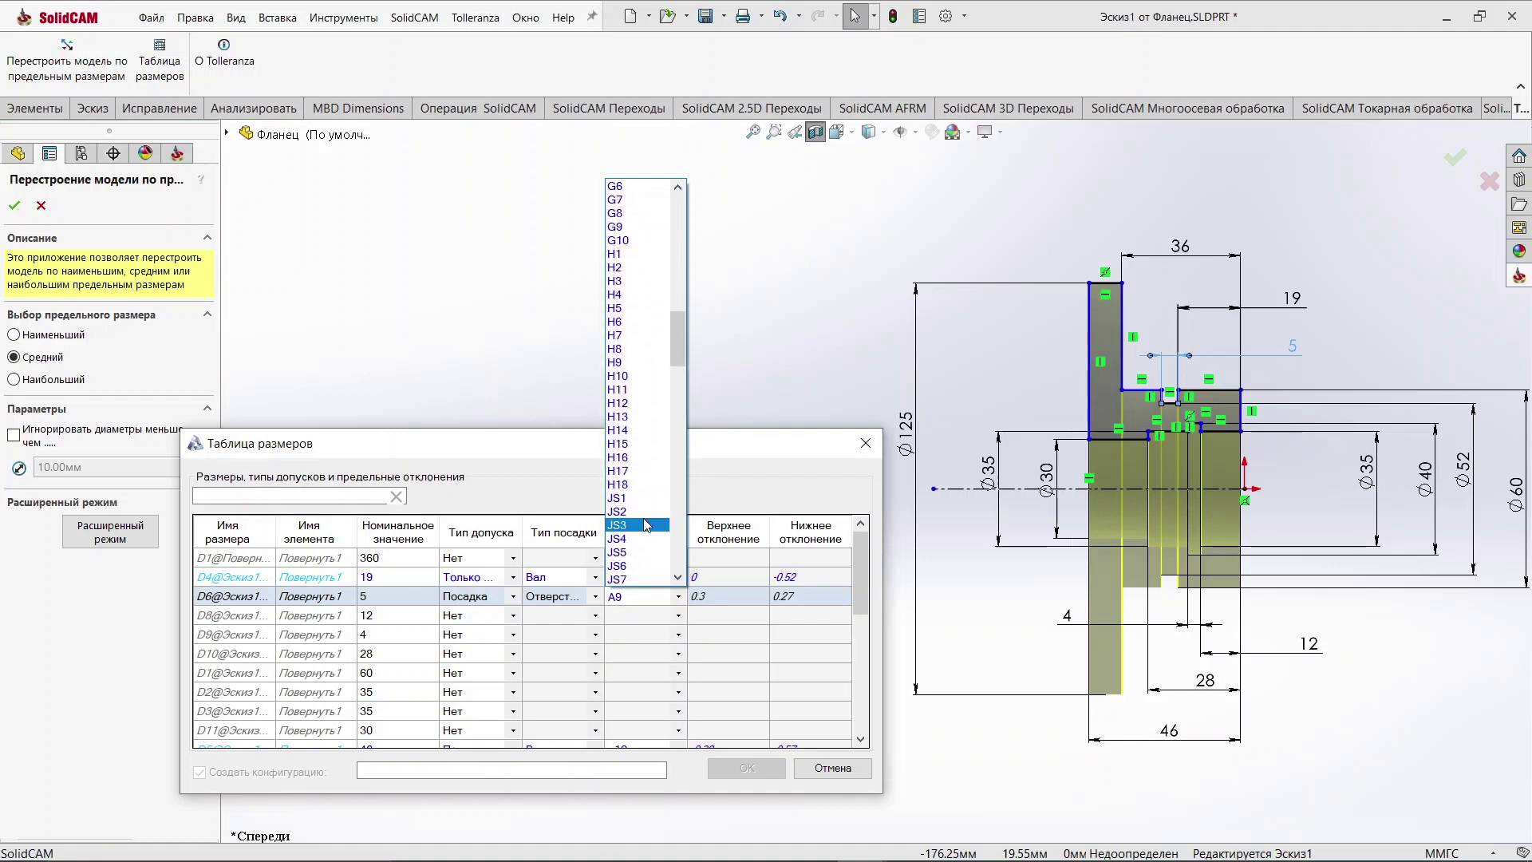
pyautogui.scroll(-1, 647, 524)
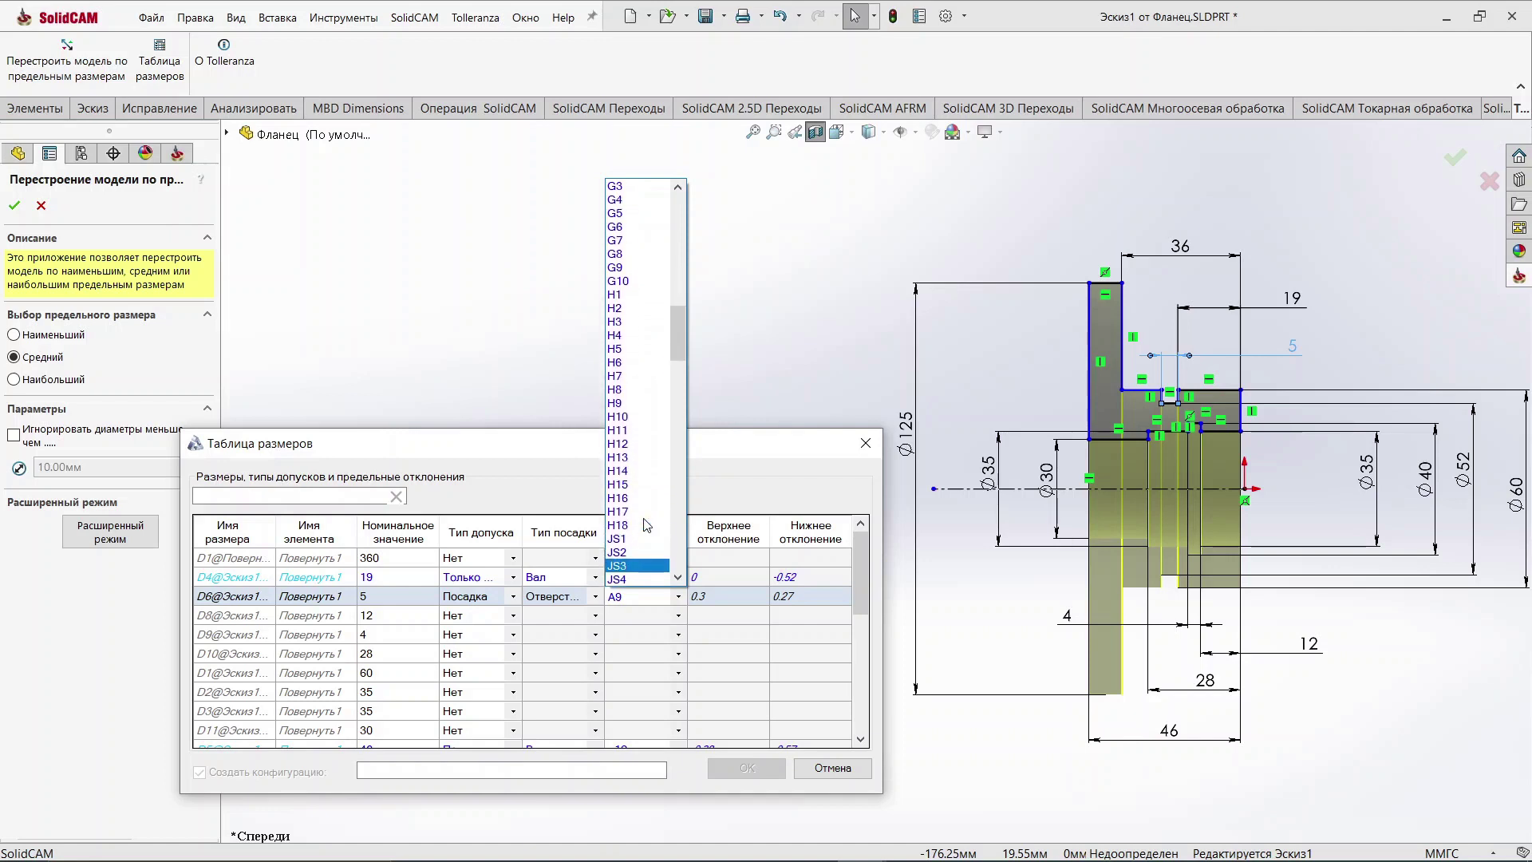
pyautogui.click(630, 444)
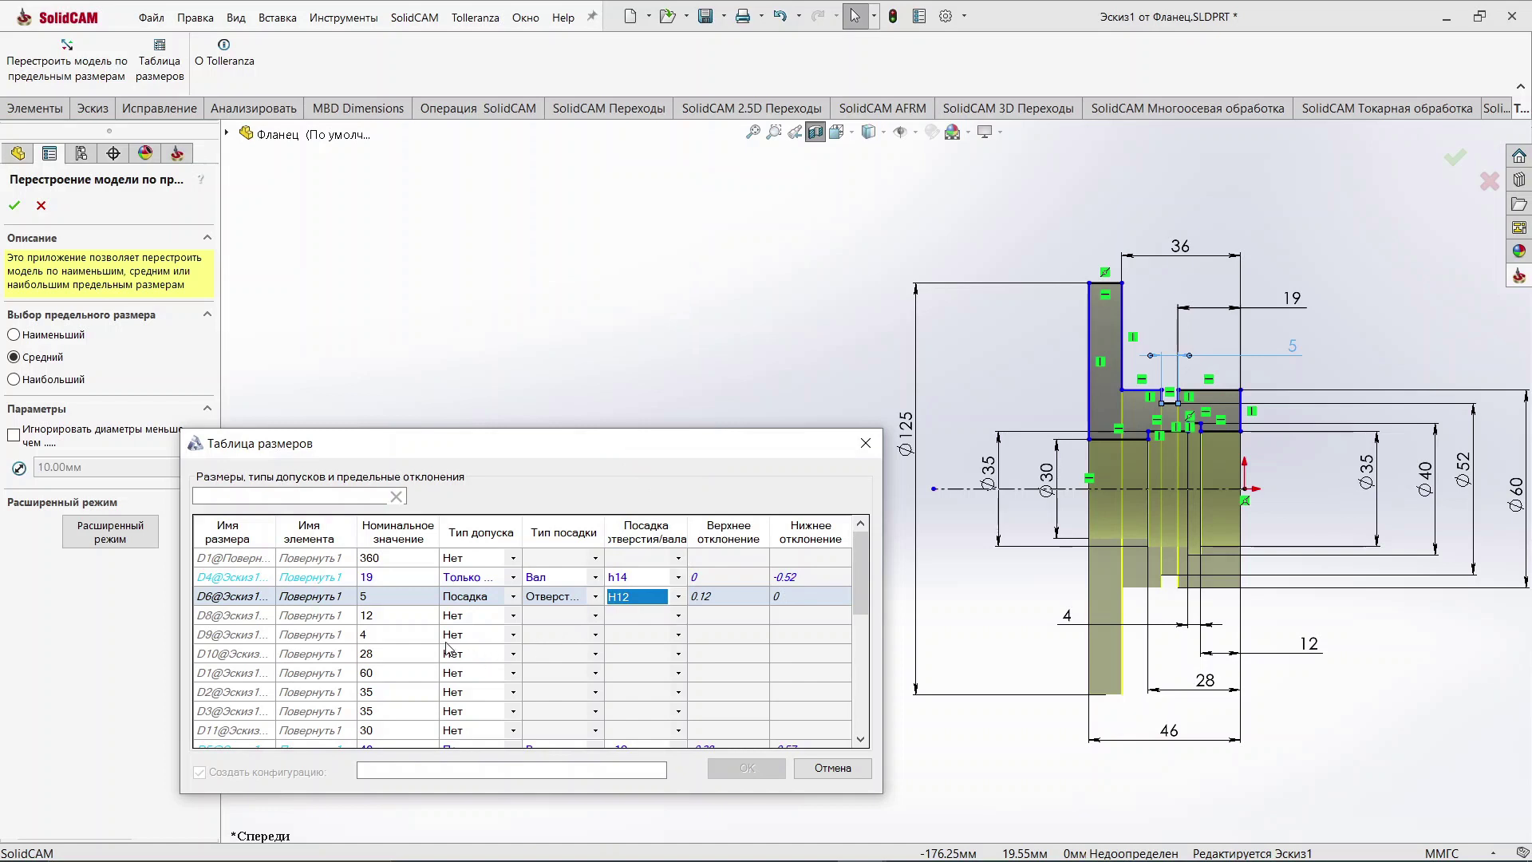
pyautogui.click(402, 616)
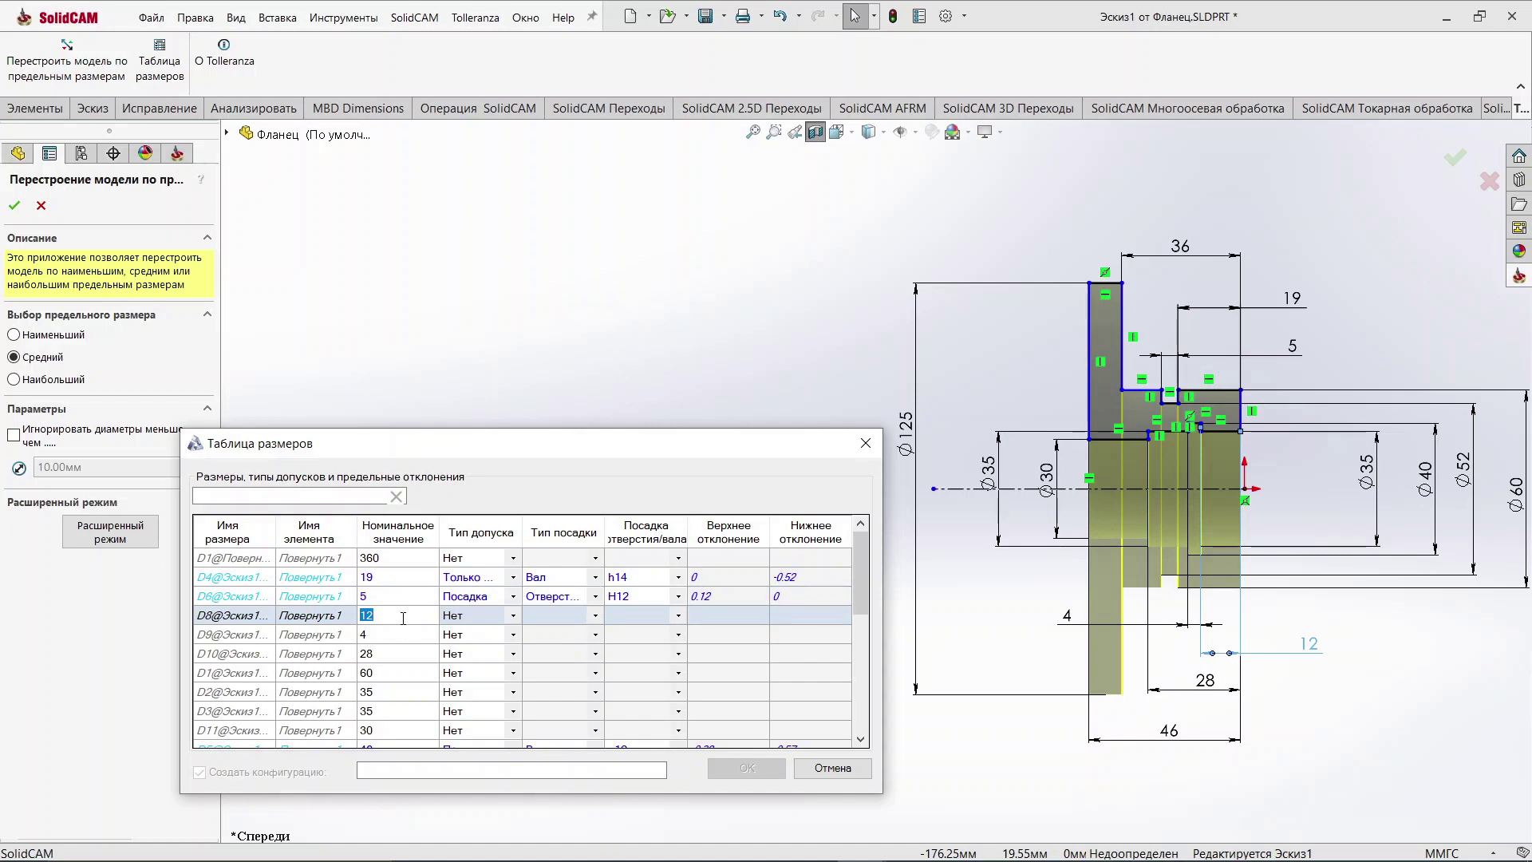
# Step: Give dimension 12 a shaft fit h11 (0/−0.11)
pyautogui.click(513, 615)
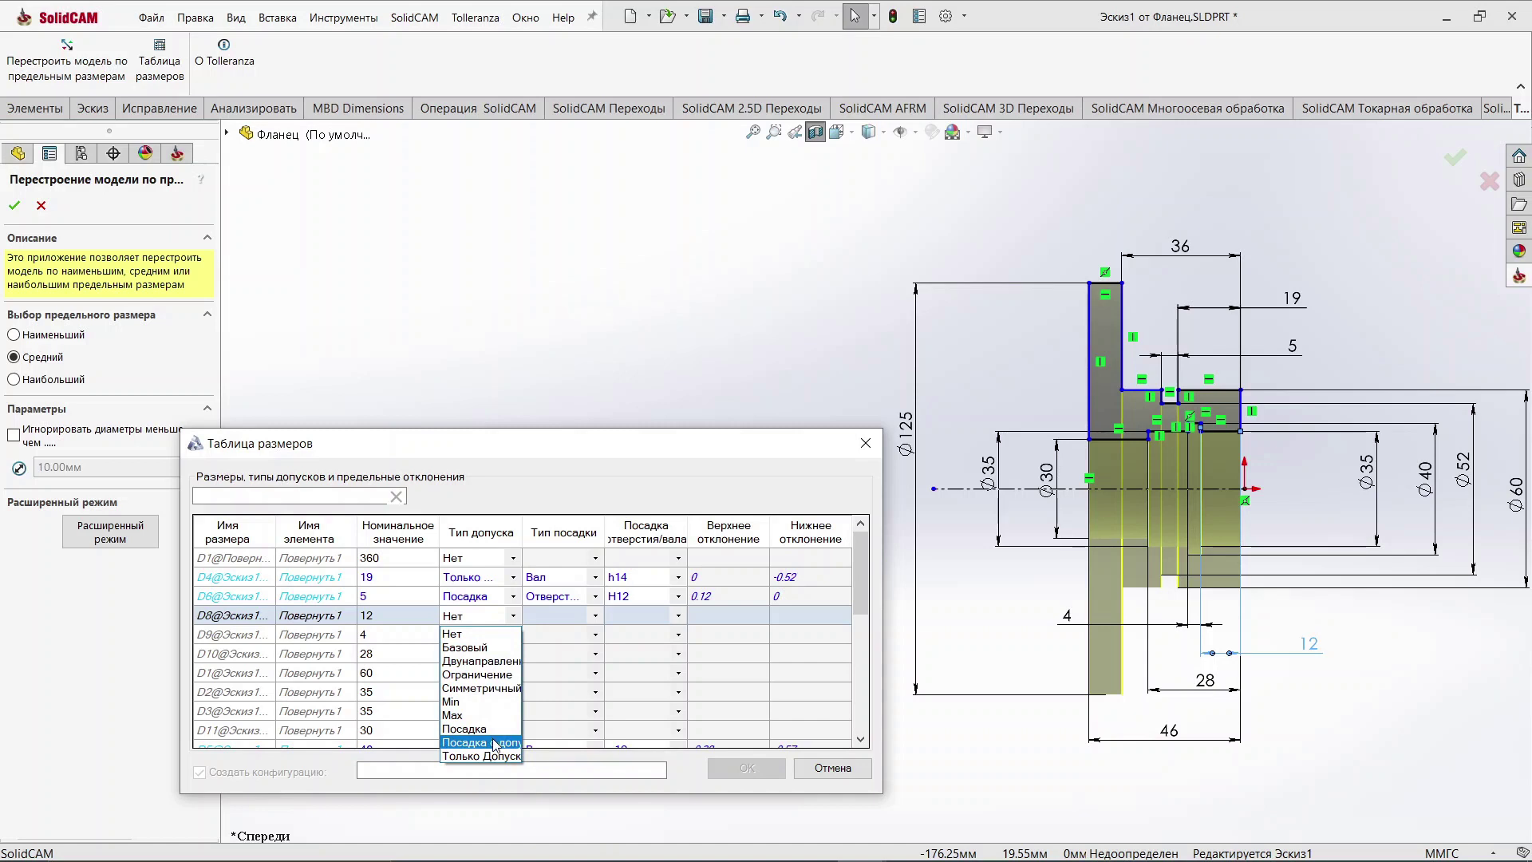
pyautogui.click(479, 728)
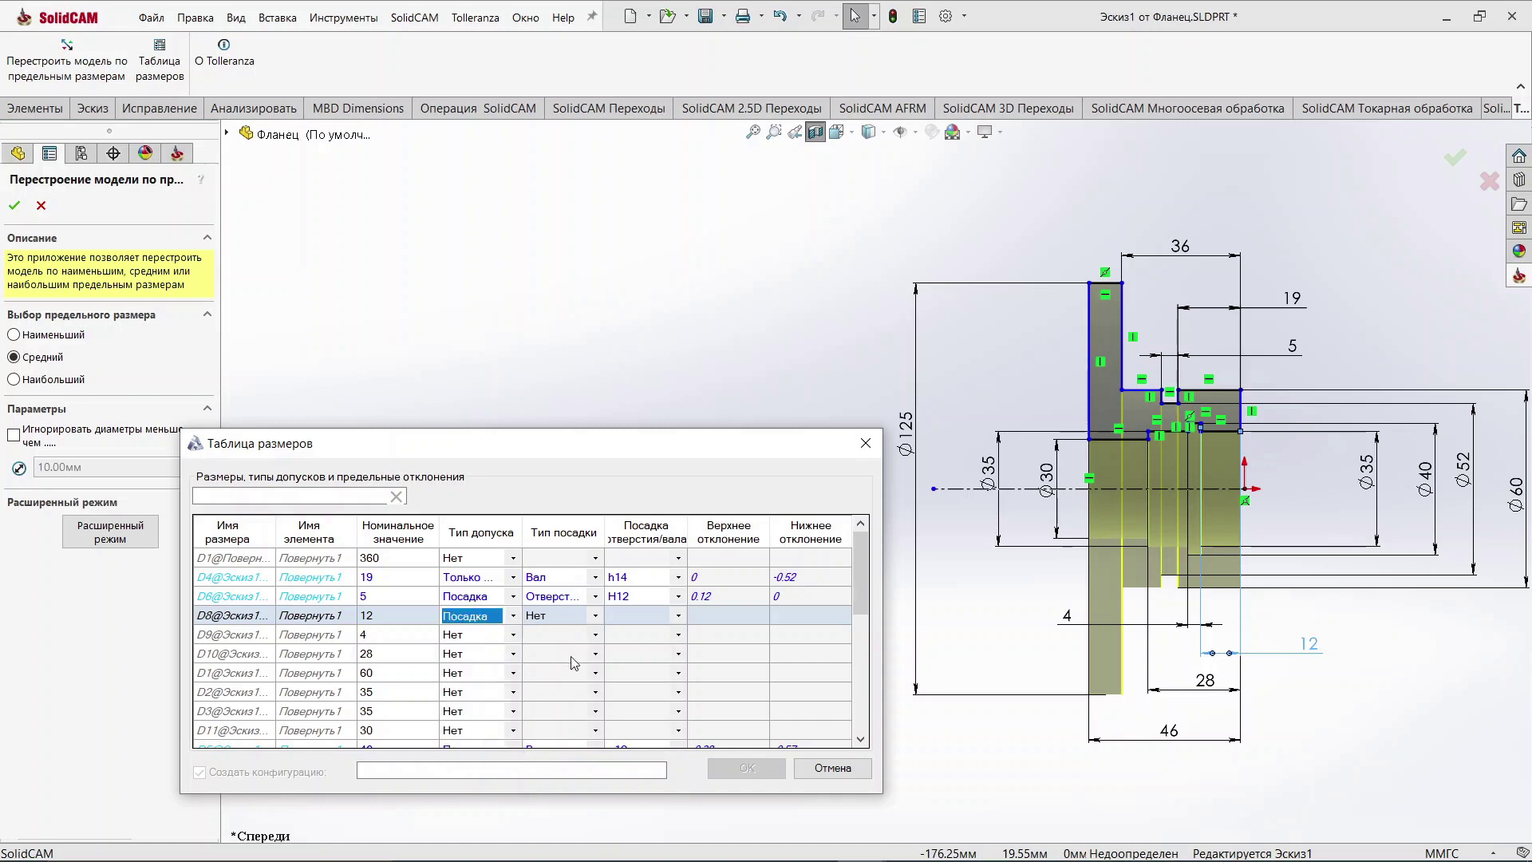
pyautogui.click(593, 621)
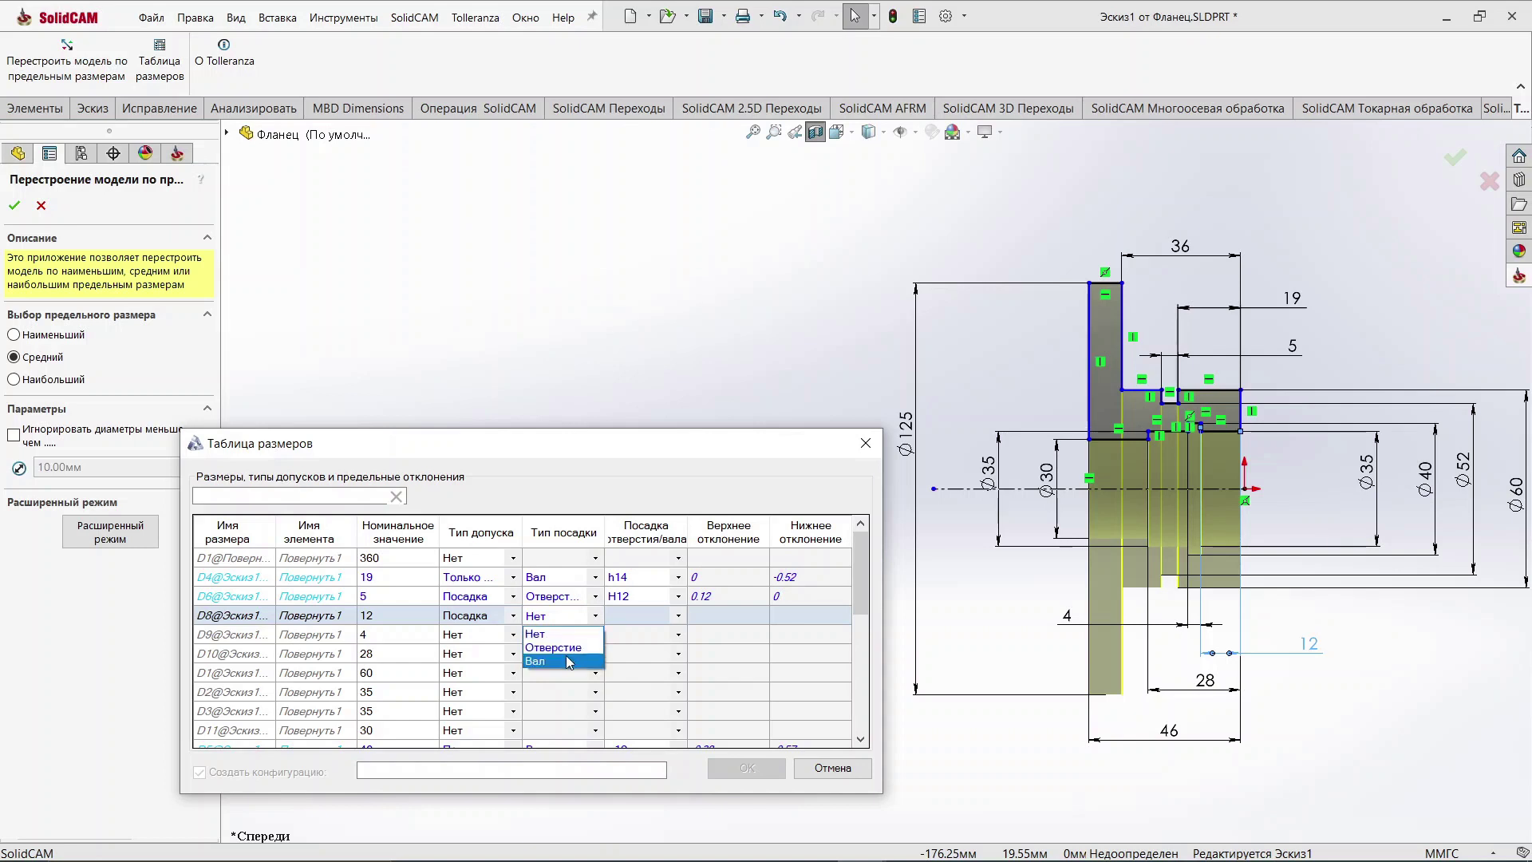
pyautogui.click(568, 662)
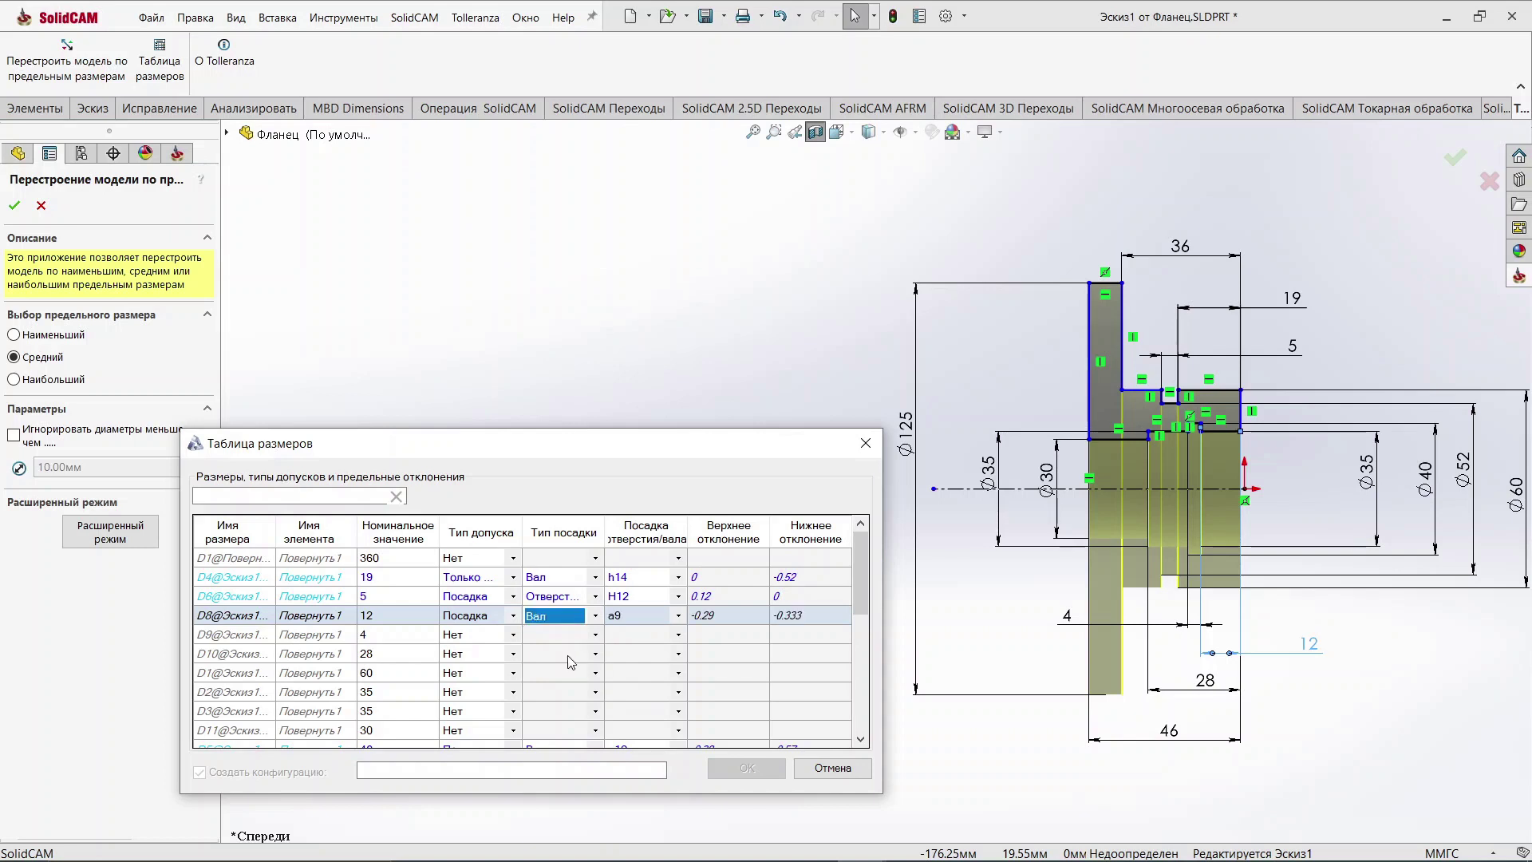
pyautogui.click(676, 615)
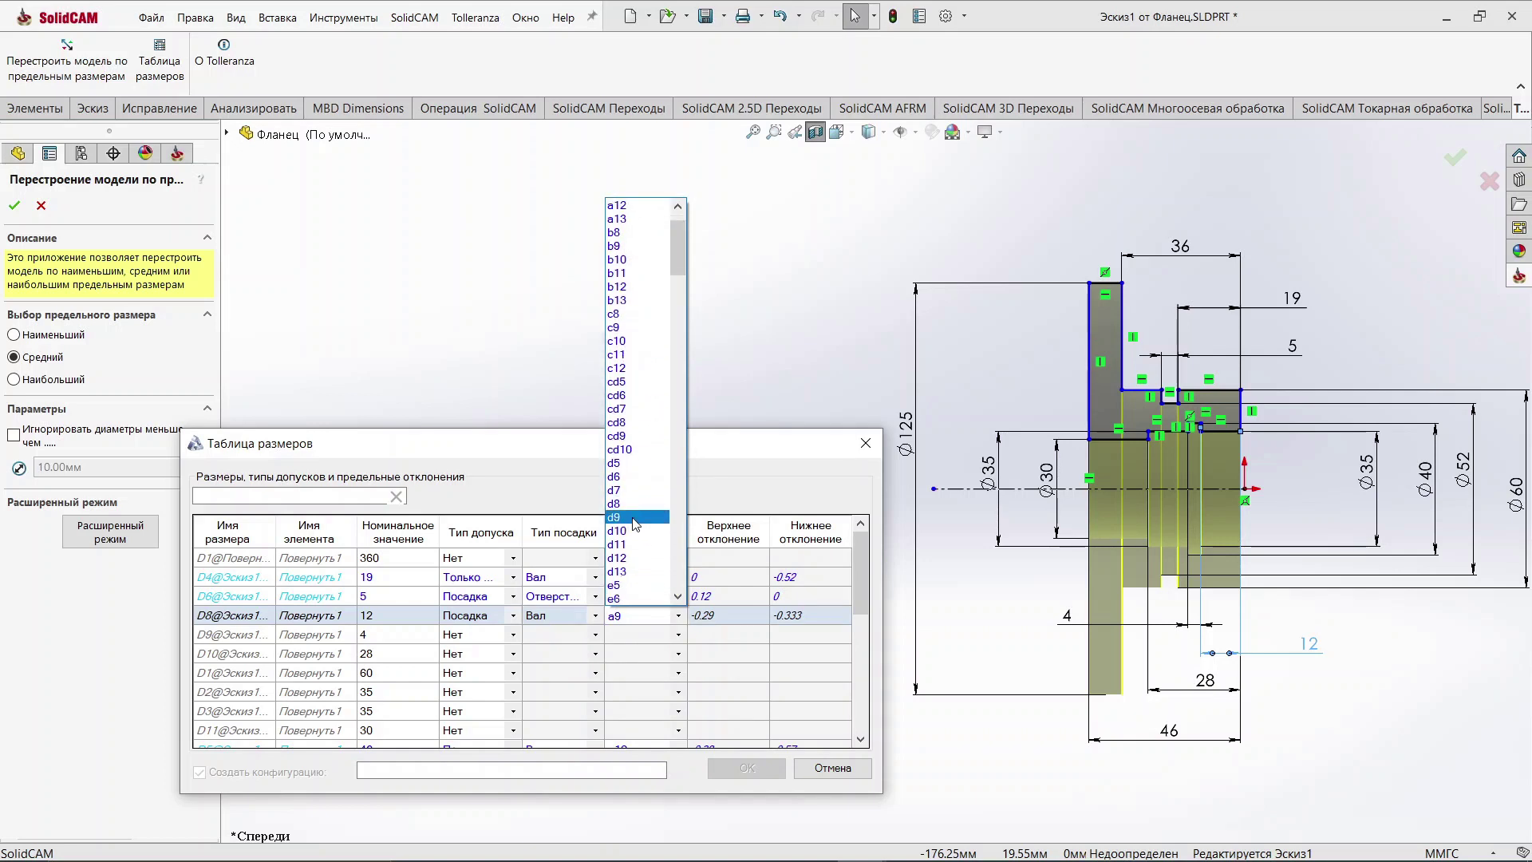
pyautogui.scroll(-4, 635, 523)
pyautogui.scroll(-4, 634, 526)
pyautogui.scroll(-5, 633, 539)
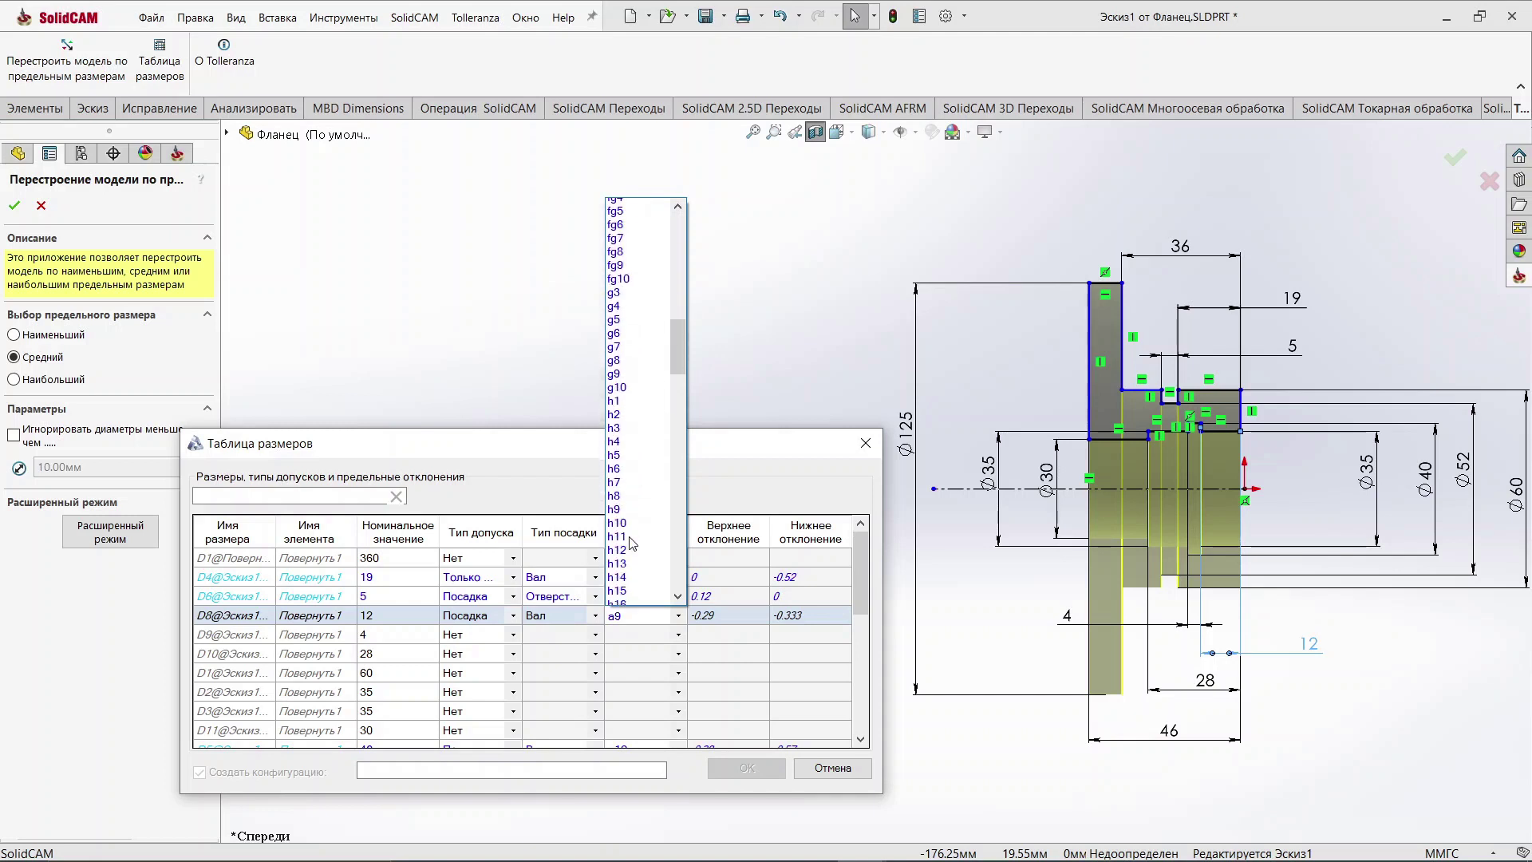
pyautogui.scroll(-4, 633, 541)
pyautogui.scroll(-3, 631, 535)
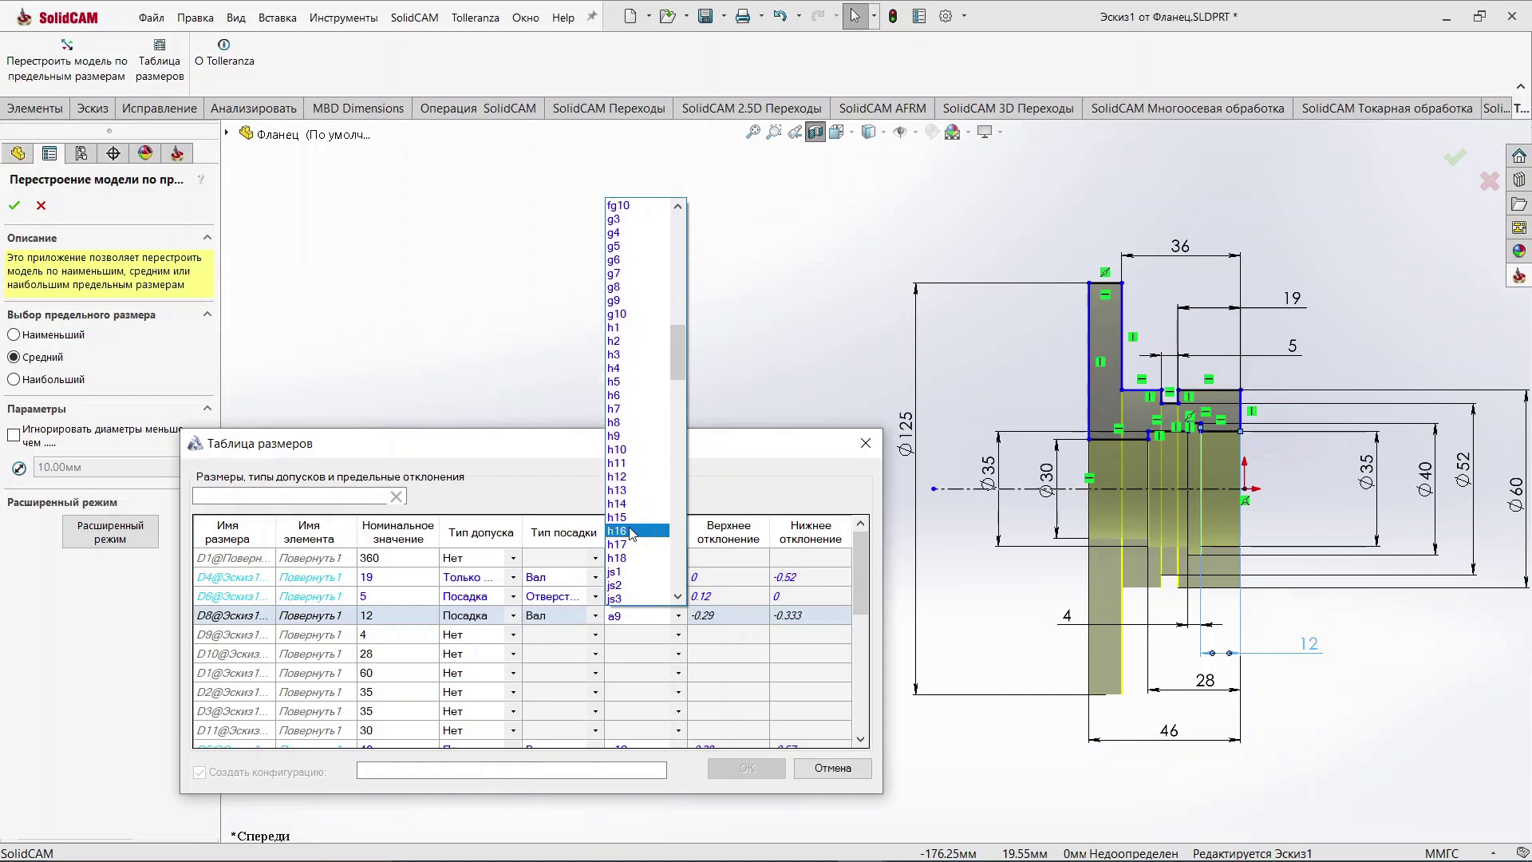
pyautogui.click(623, 466)
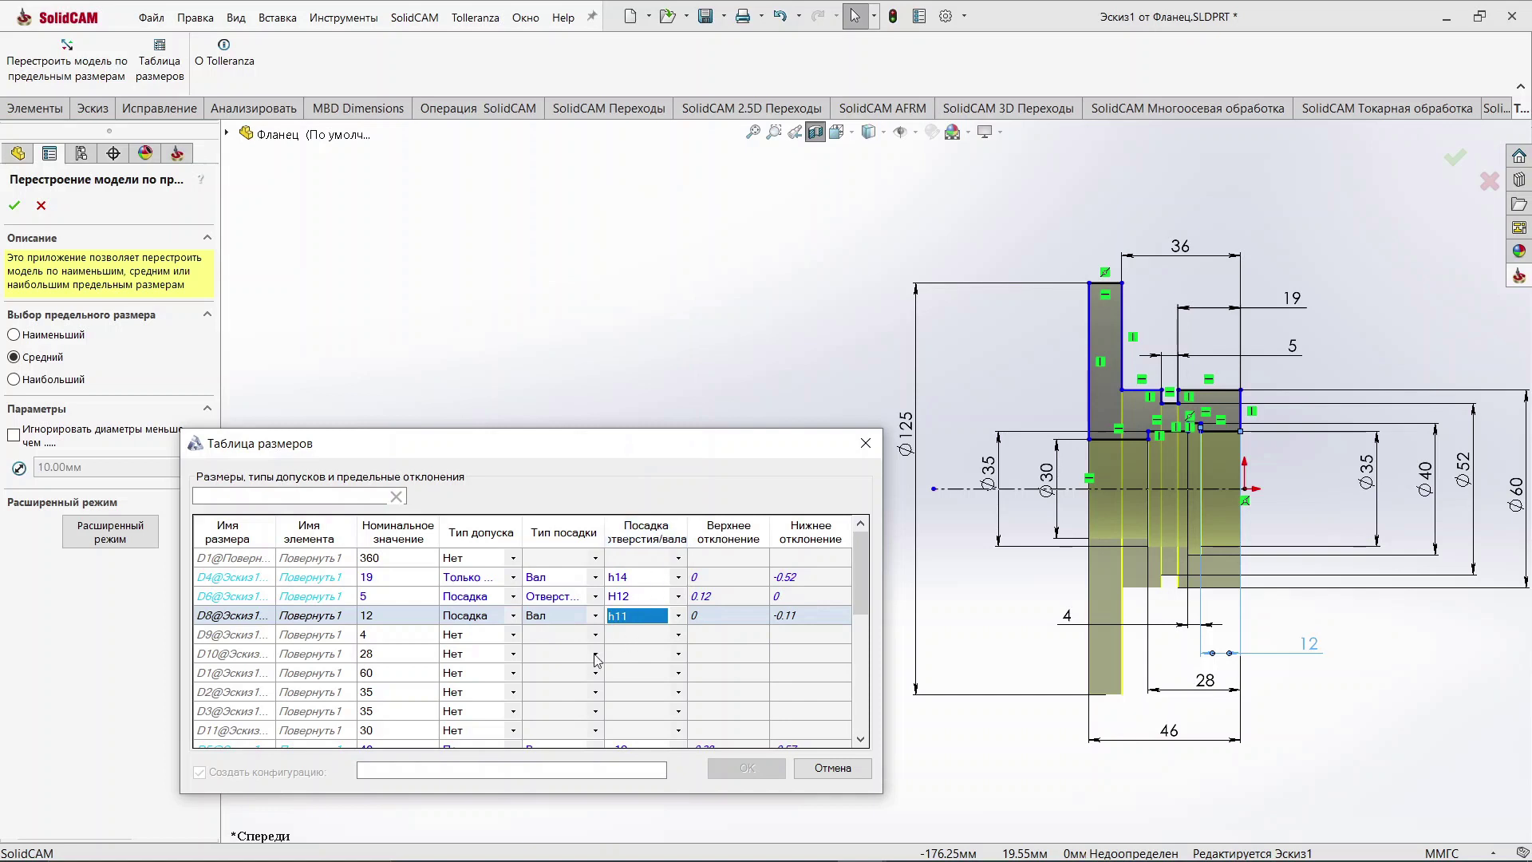
# Step: Give the 4 mm dimension D9 a shaft fit h14 (0/−0.3)
pyautogui.click(422, 637)
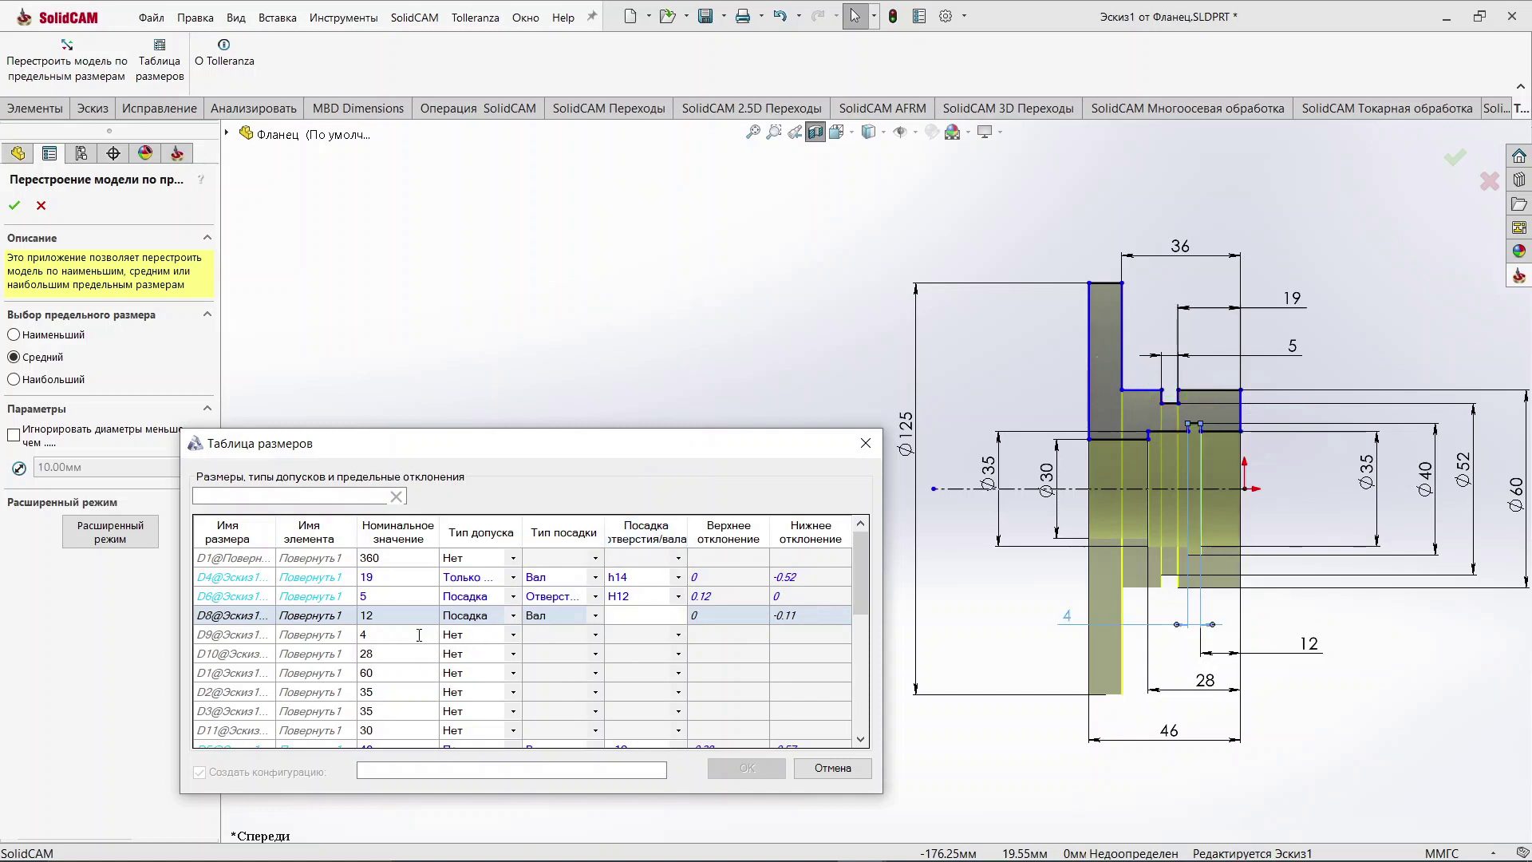
pyautogui.click(514, 634)
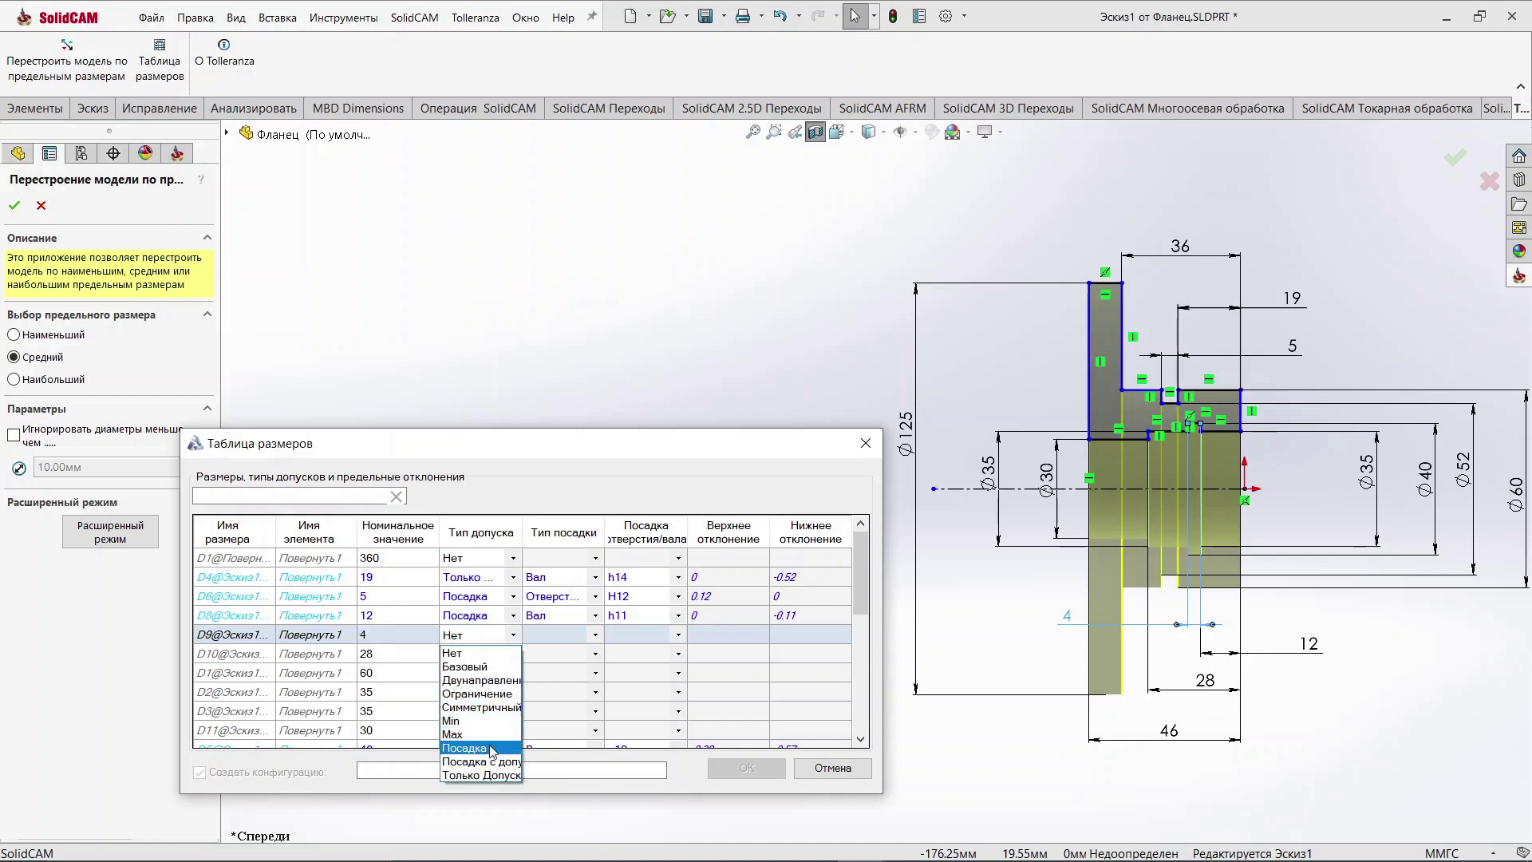
pyautogui.click(479, 748)
pyautogui.click(596, 636)
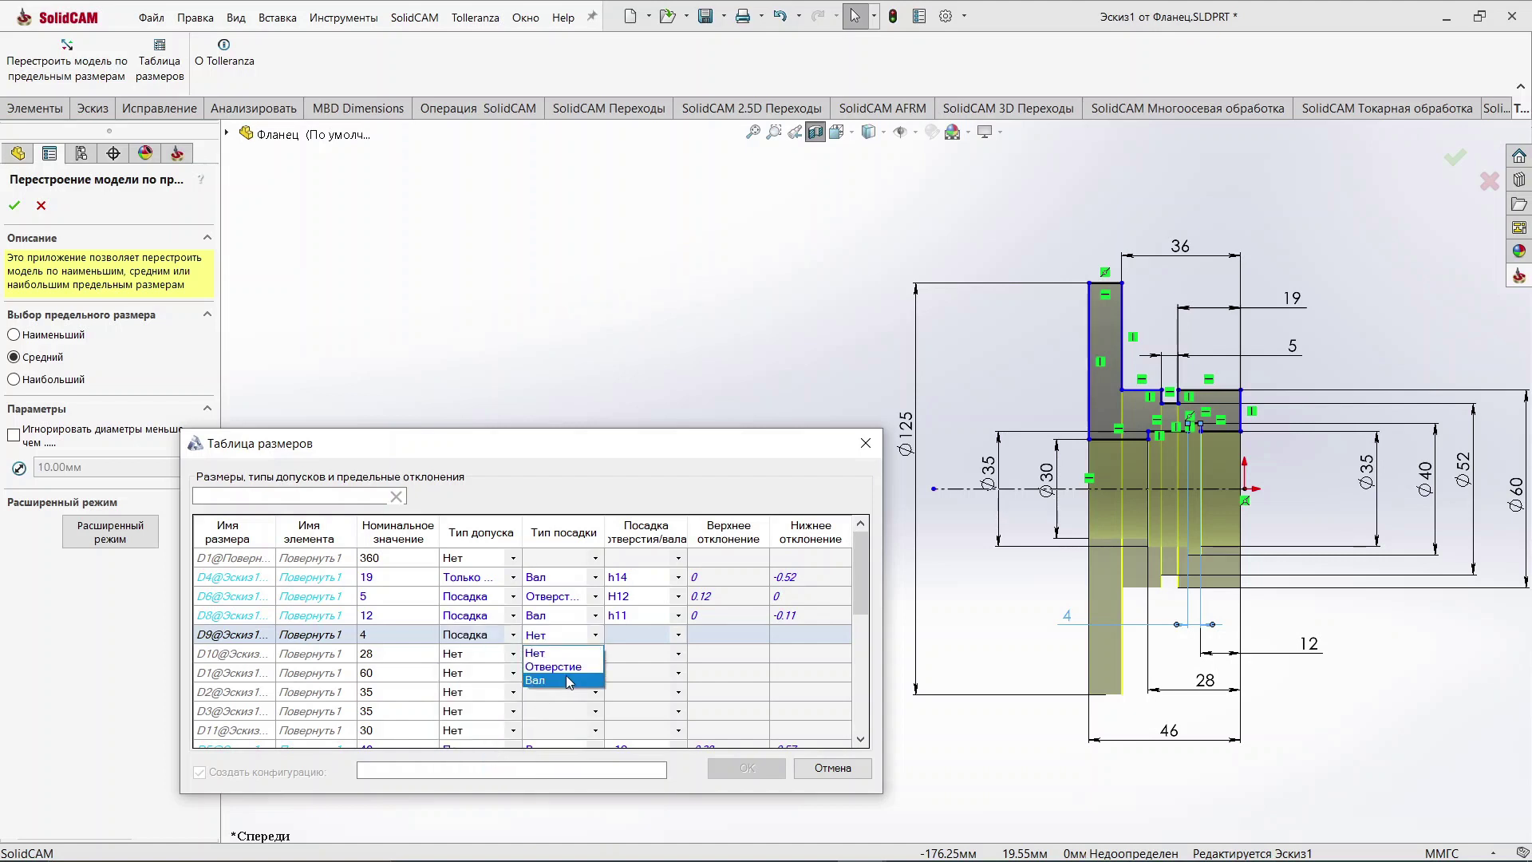
pyautogui.click(569, 681)
pyautogui.click(678, 635)
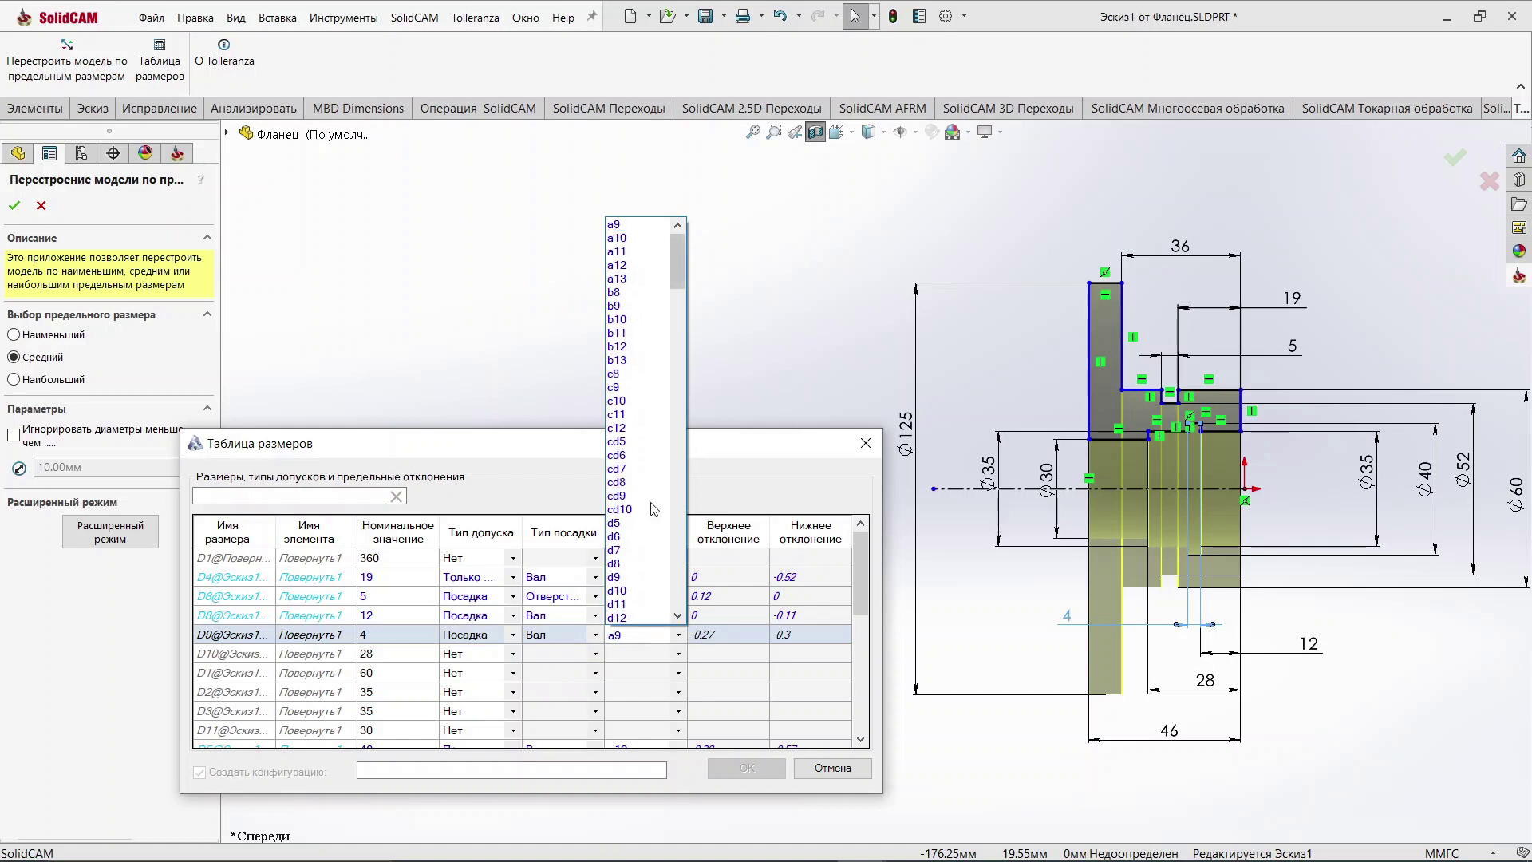
pyautogui.scroll(-4, 651, 518)
pyautogui.scroll(-4, 642, 551)
pyautogui.scroll(-6, 635, 571)
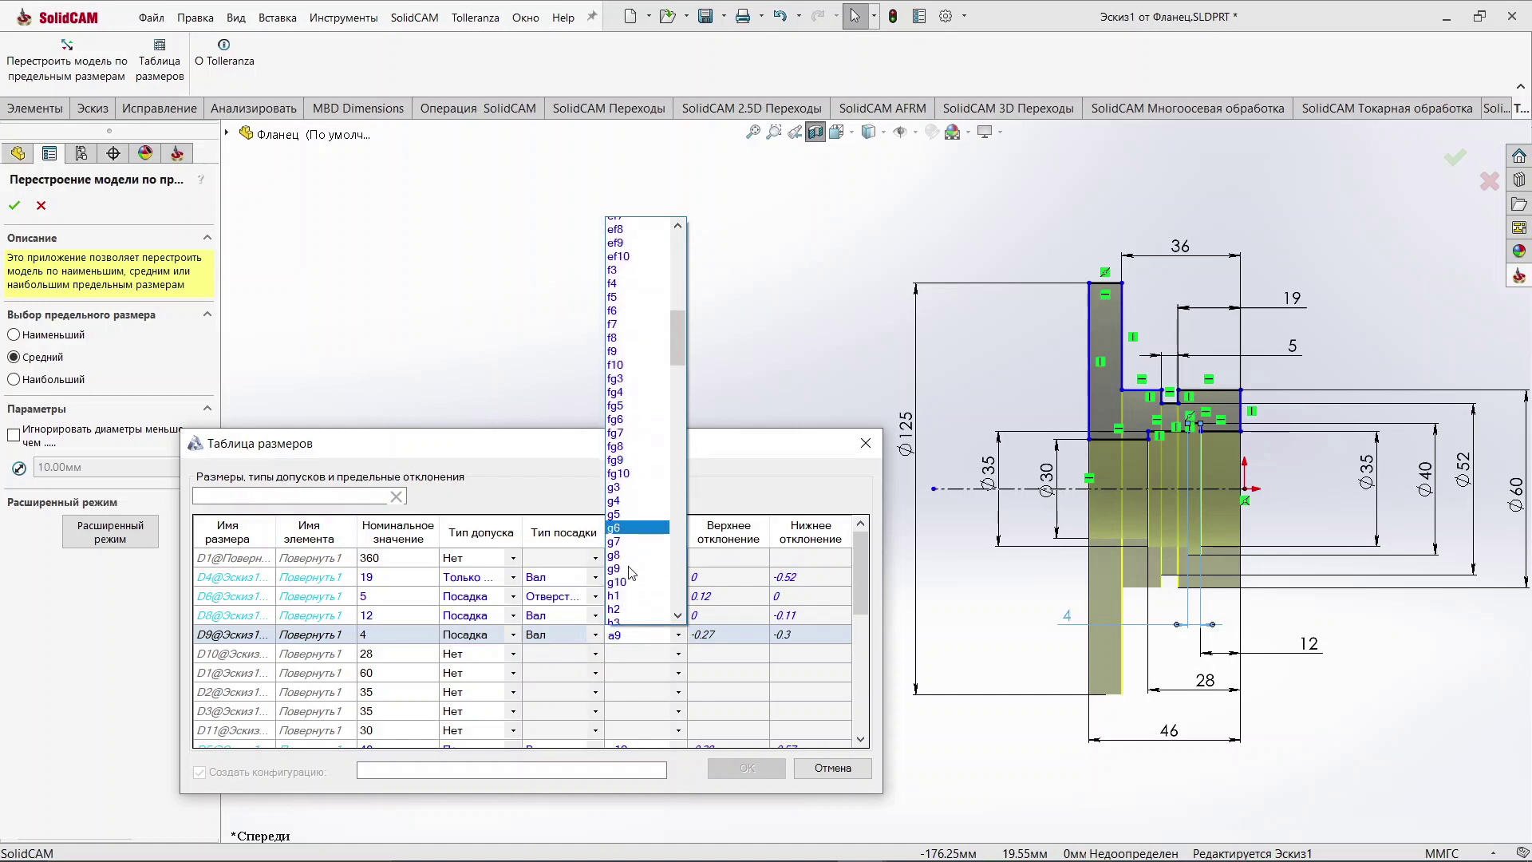
pyautogui.scroll(-5, 632, 559)
pyautogui.scroll(-4, 630, 519)
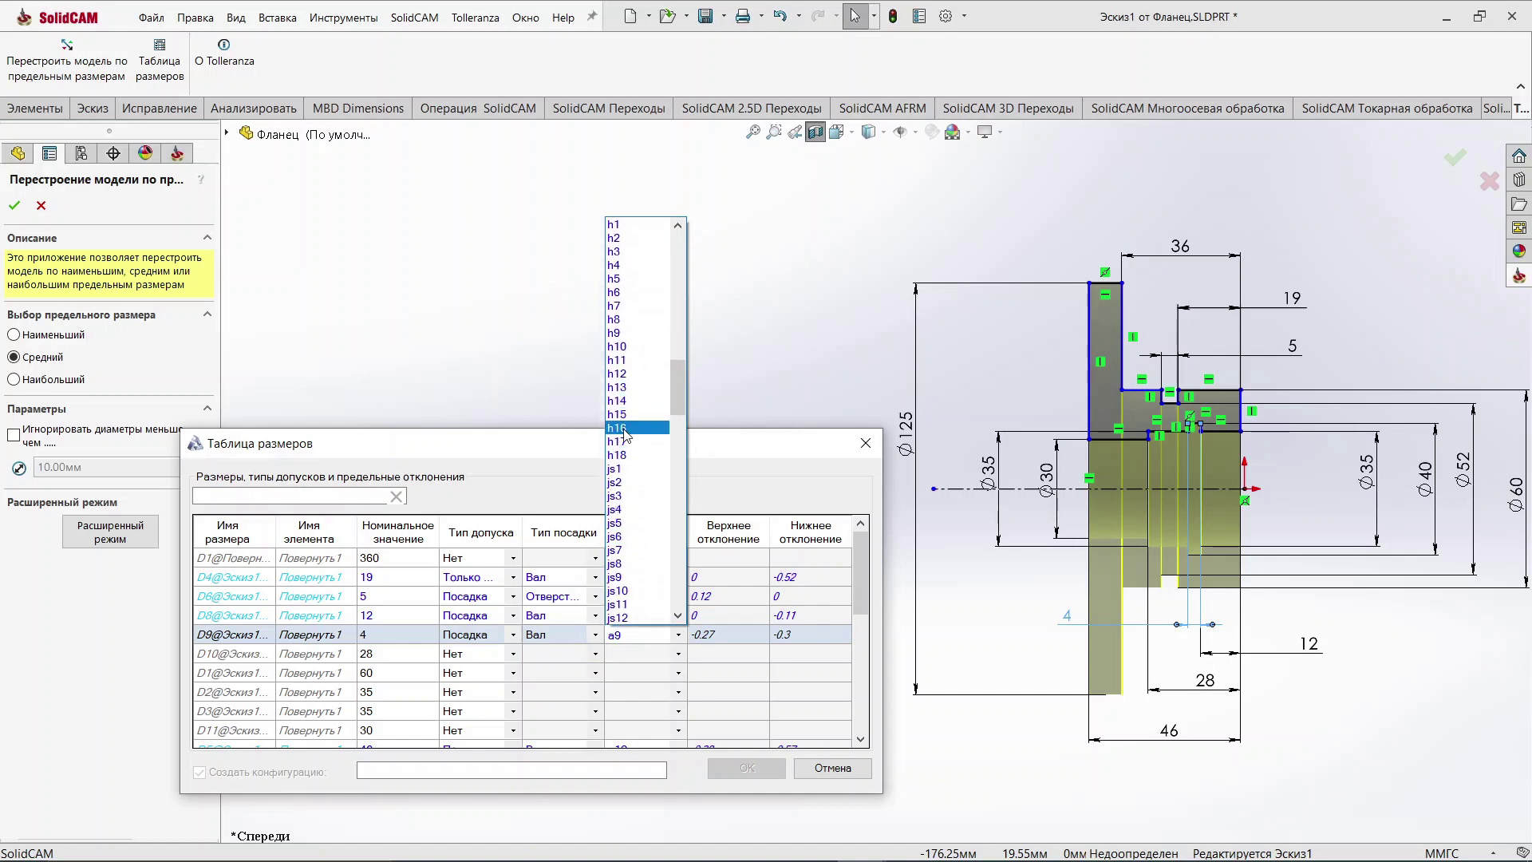
pyautogui.click(624, 400)
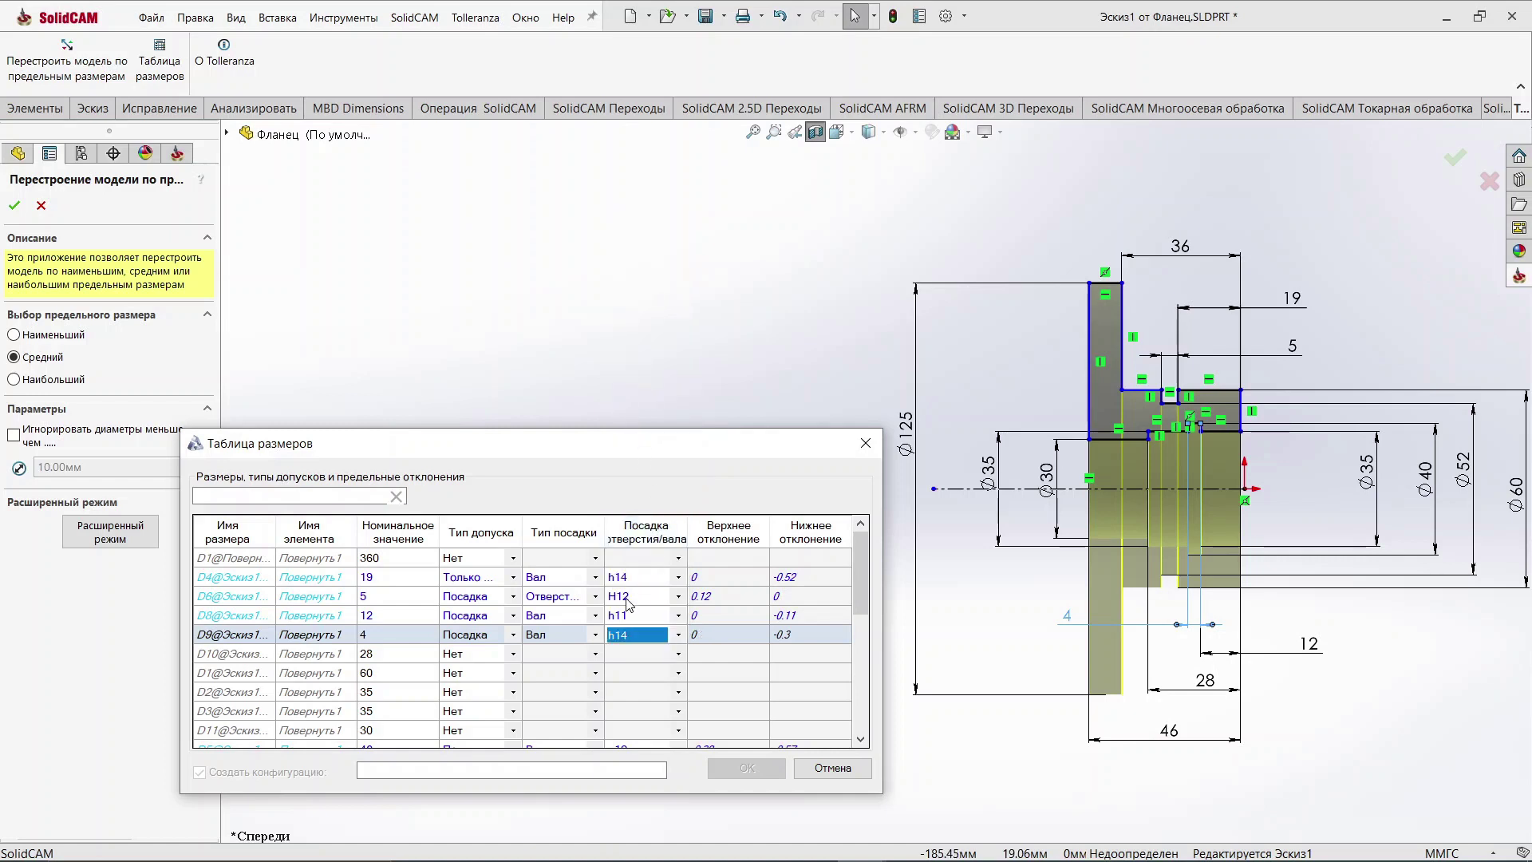
# Step: Give the 28 mm dimension D10 a symmetric ±0.1 tolerance
pyautogui.click(397, 656)
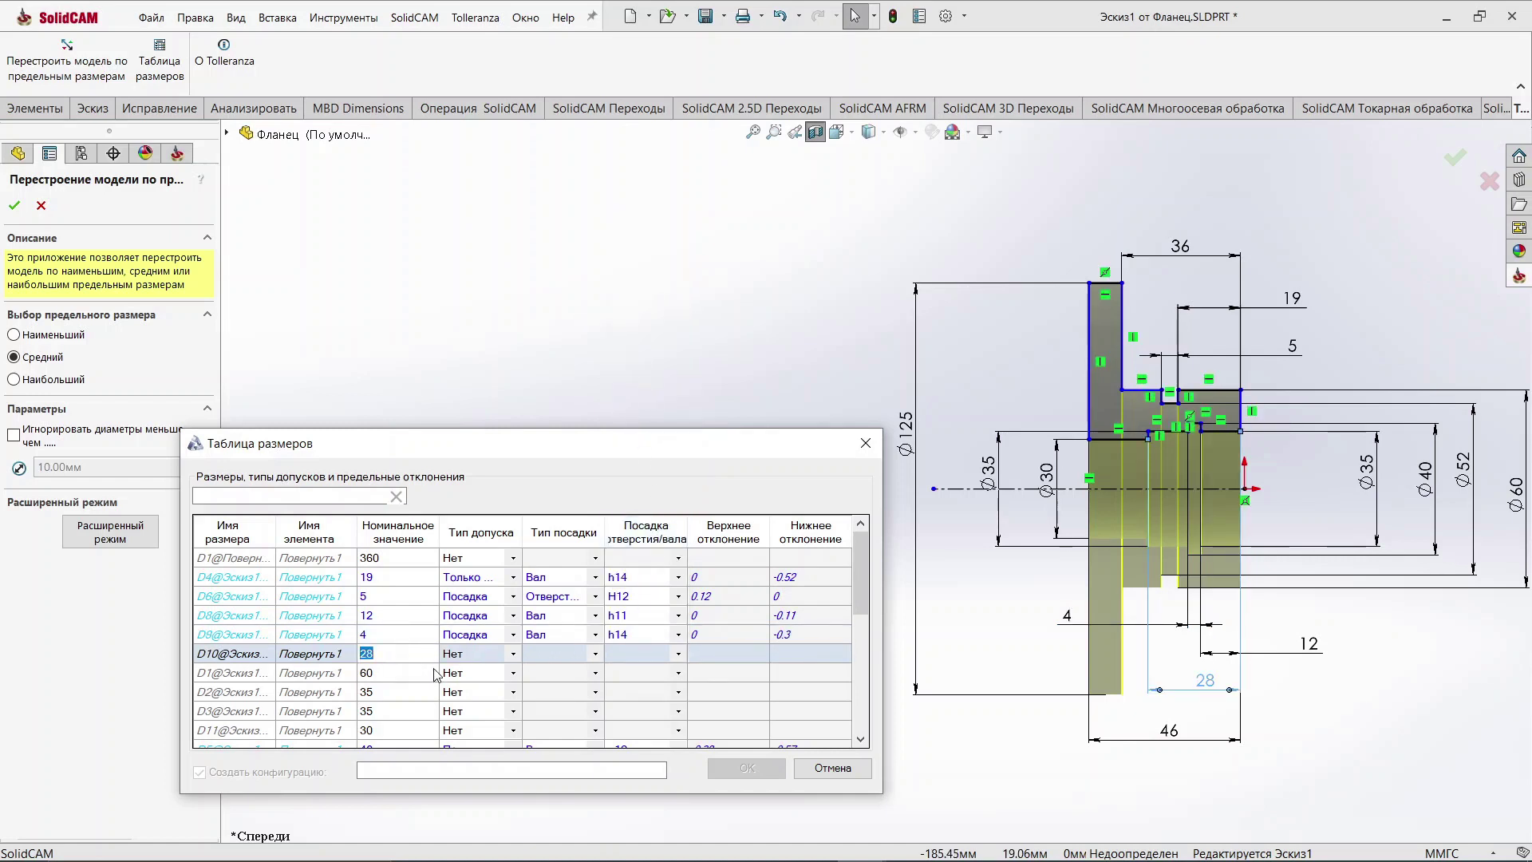
pyautogui.click(513, 655)
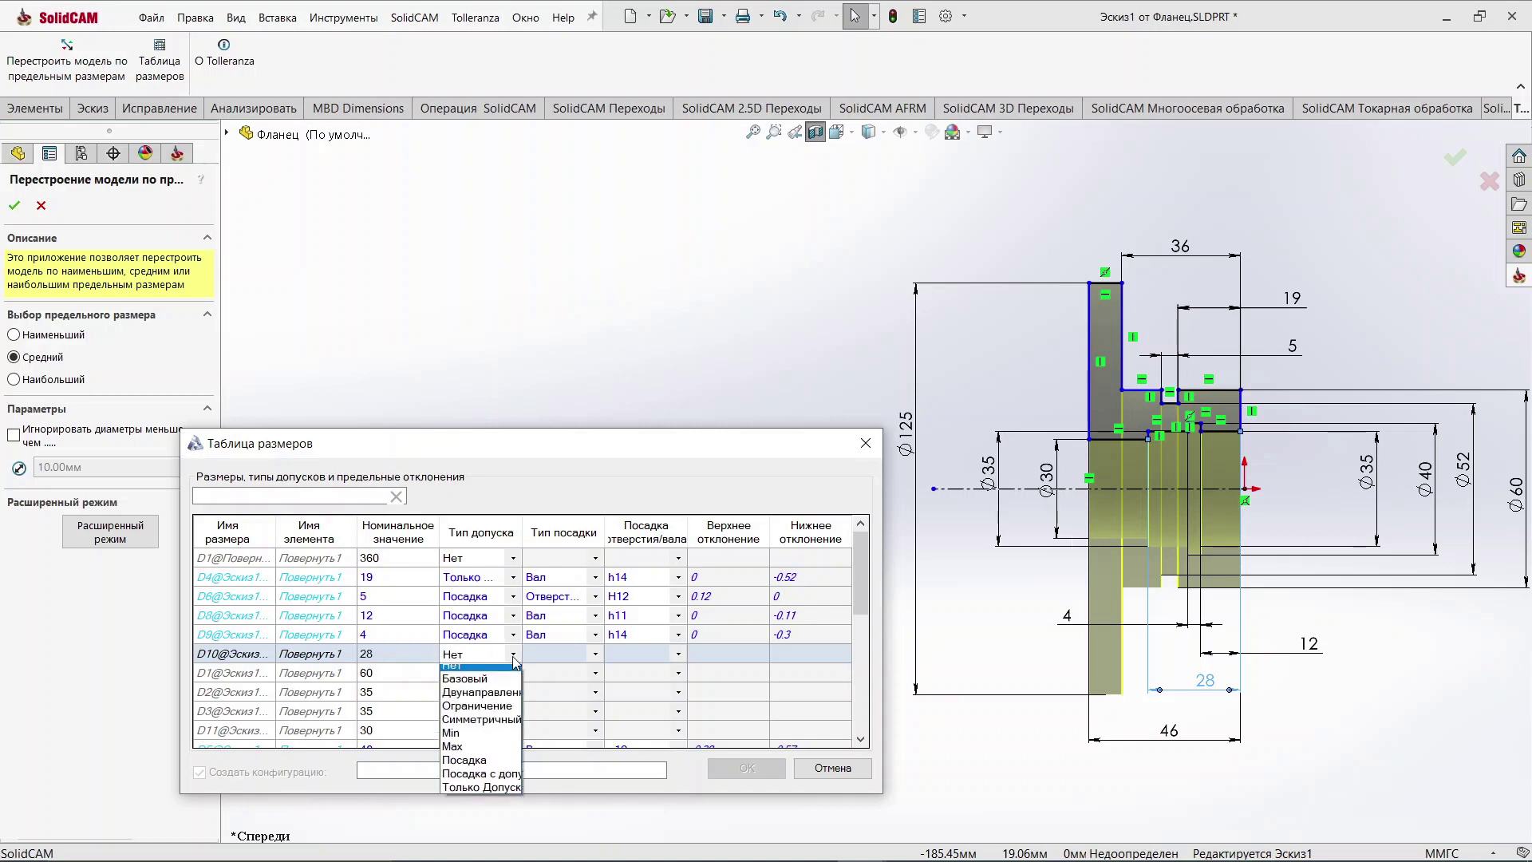
pyautogui.click(494, 727)
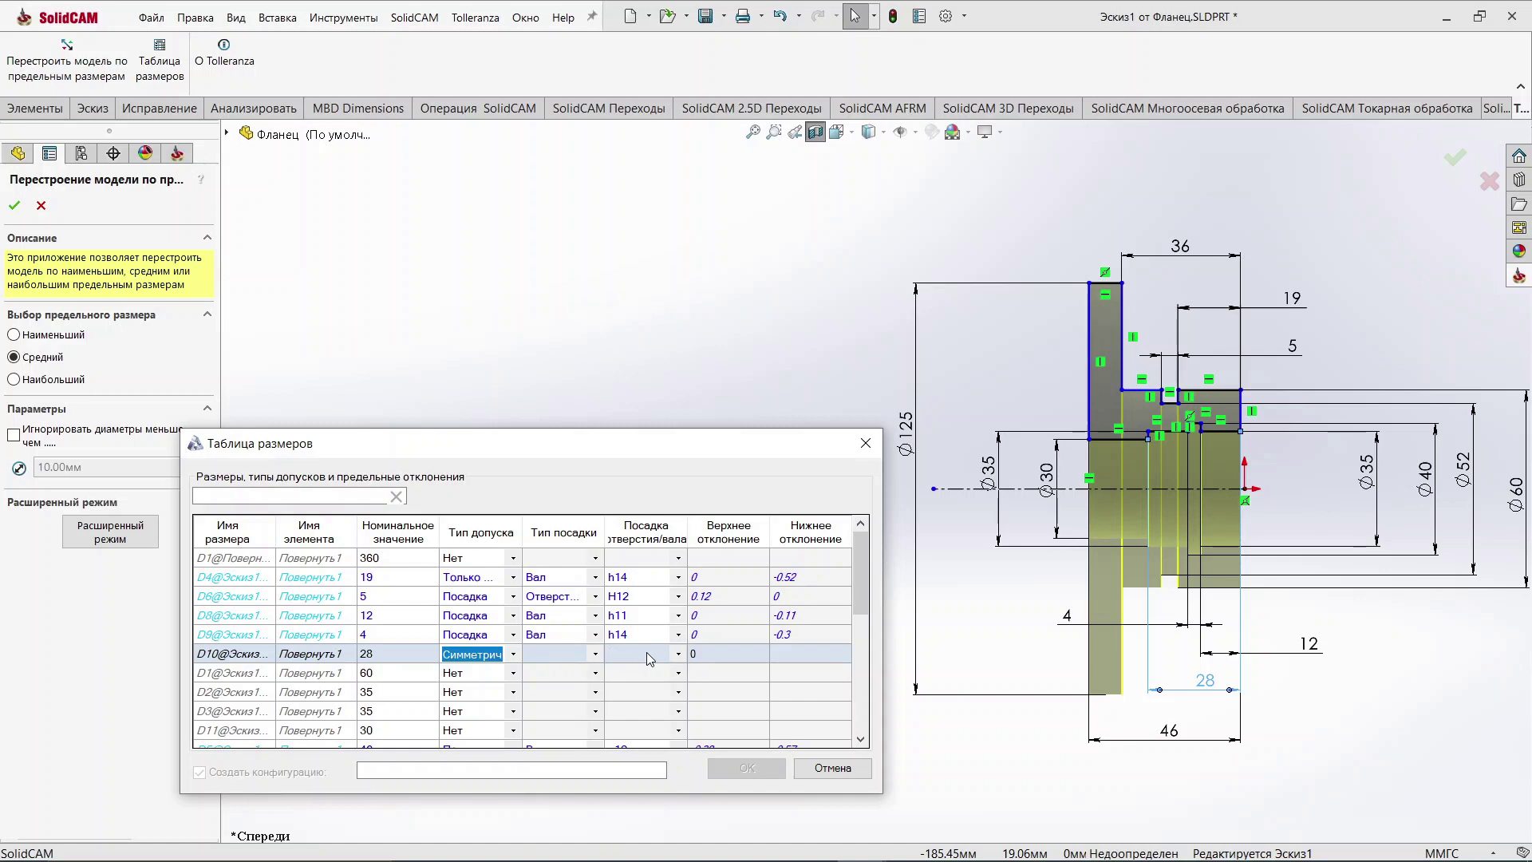
pyautogui.click(702, 655)
pyautogui.write('.1')
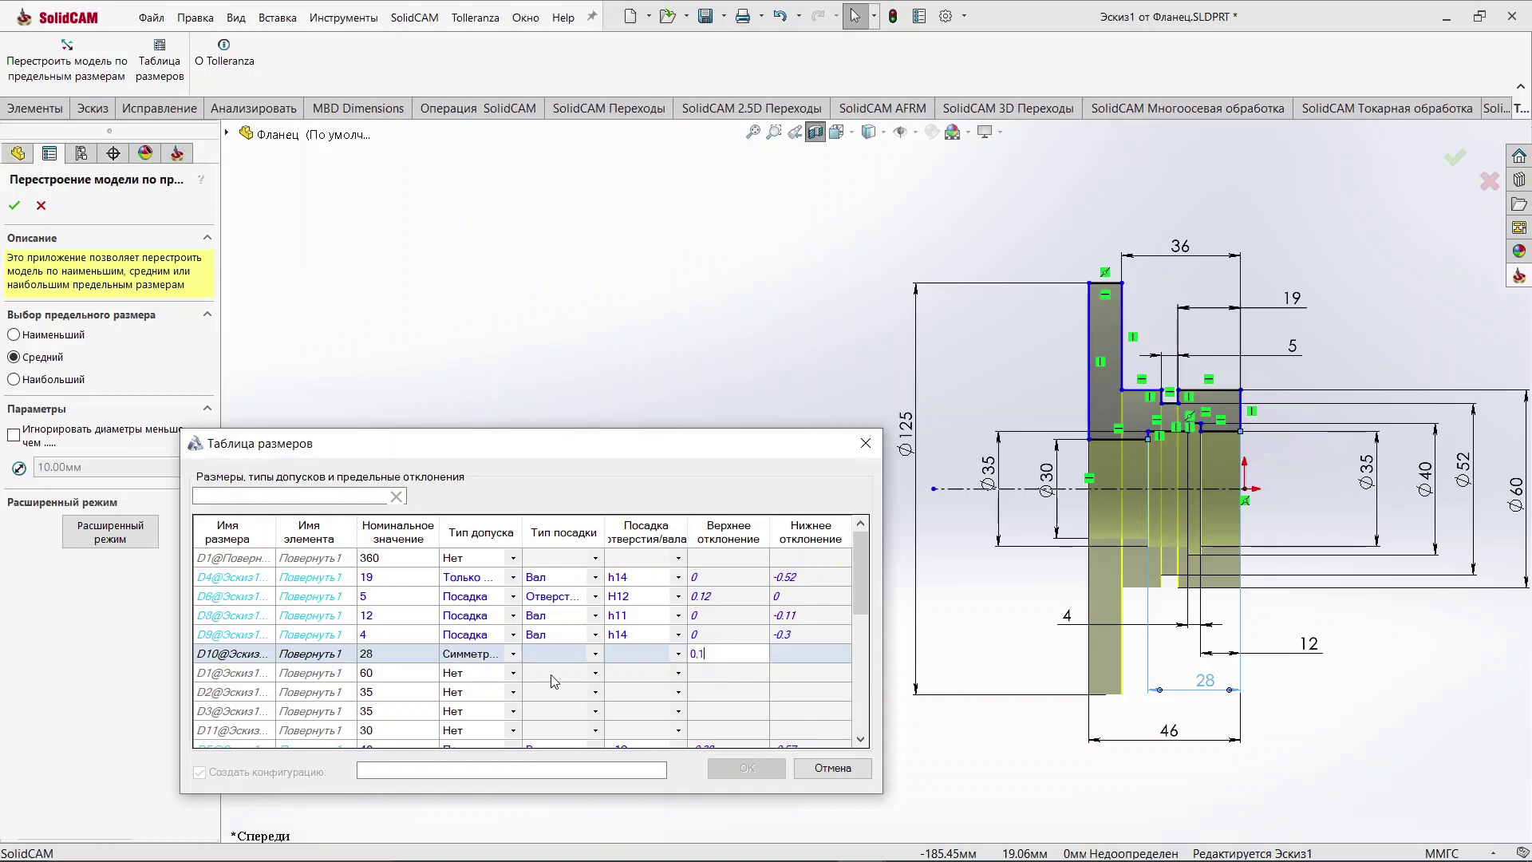
# Step: Make the Ø60 dimension D1 a toleranced shaft fit h7 (0/−0.03)
pyautogui.click(410, 680)
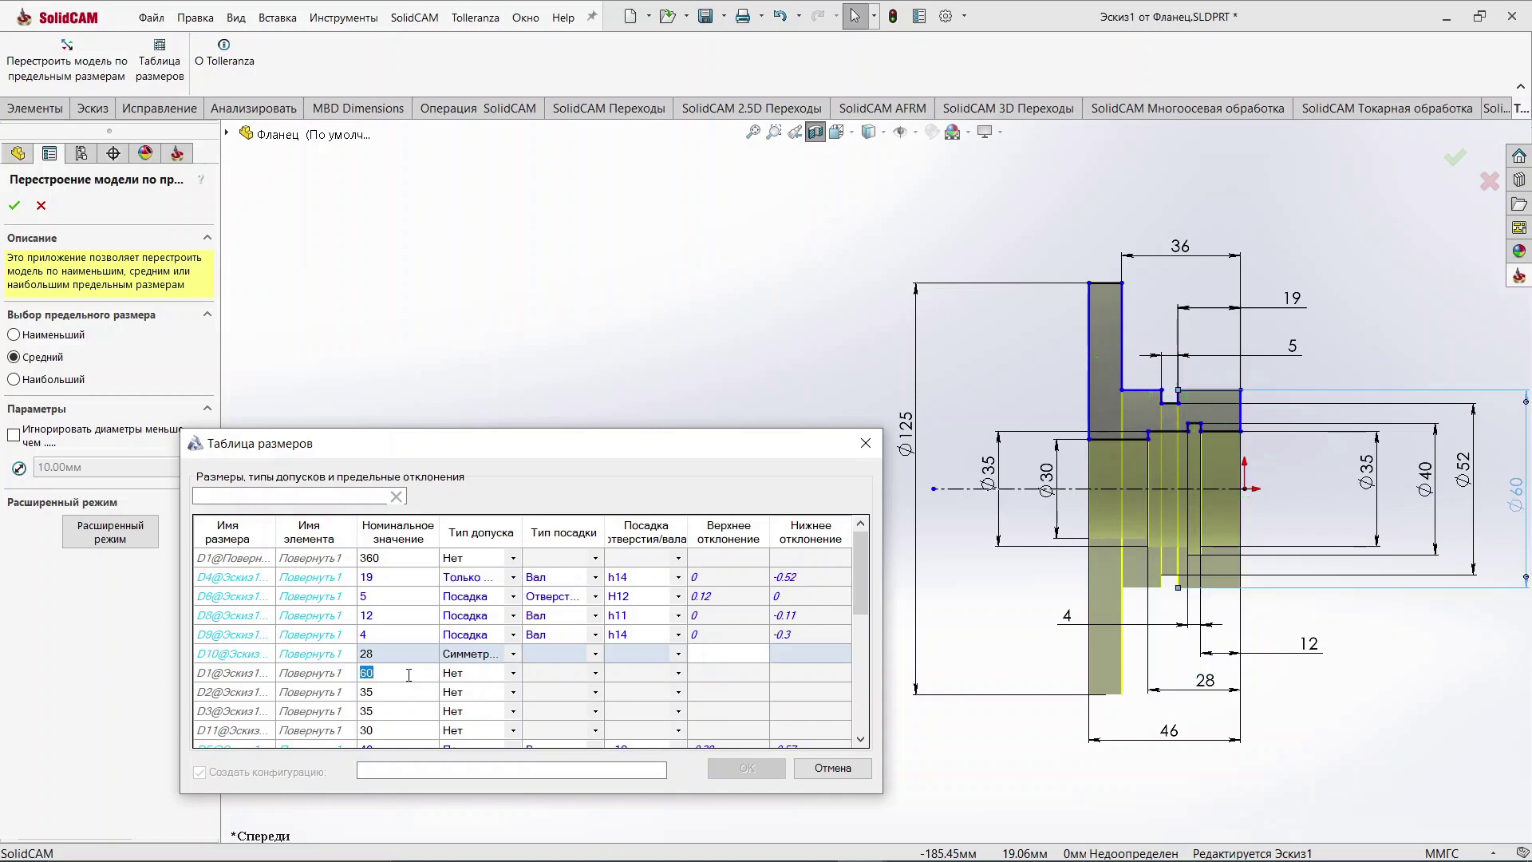
pyautogui.click(514, 673)
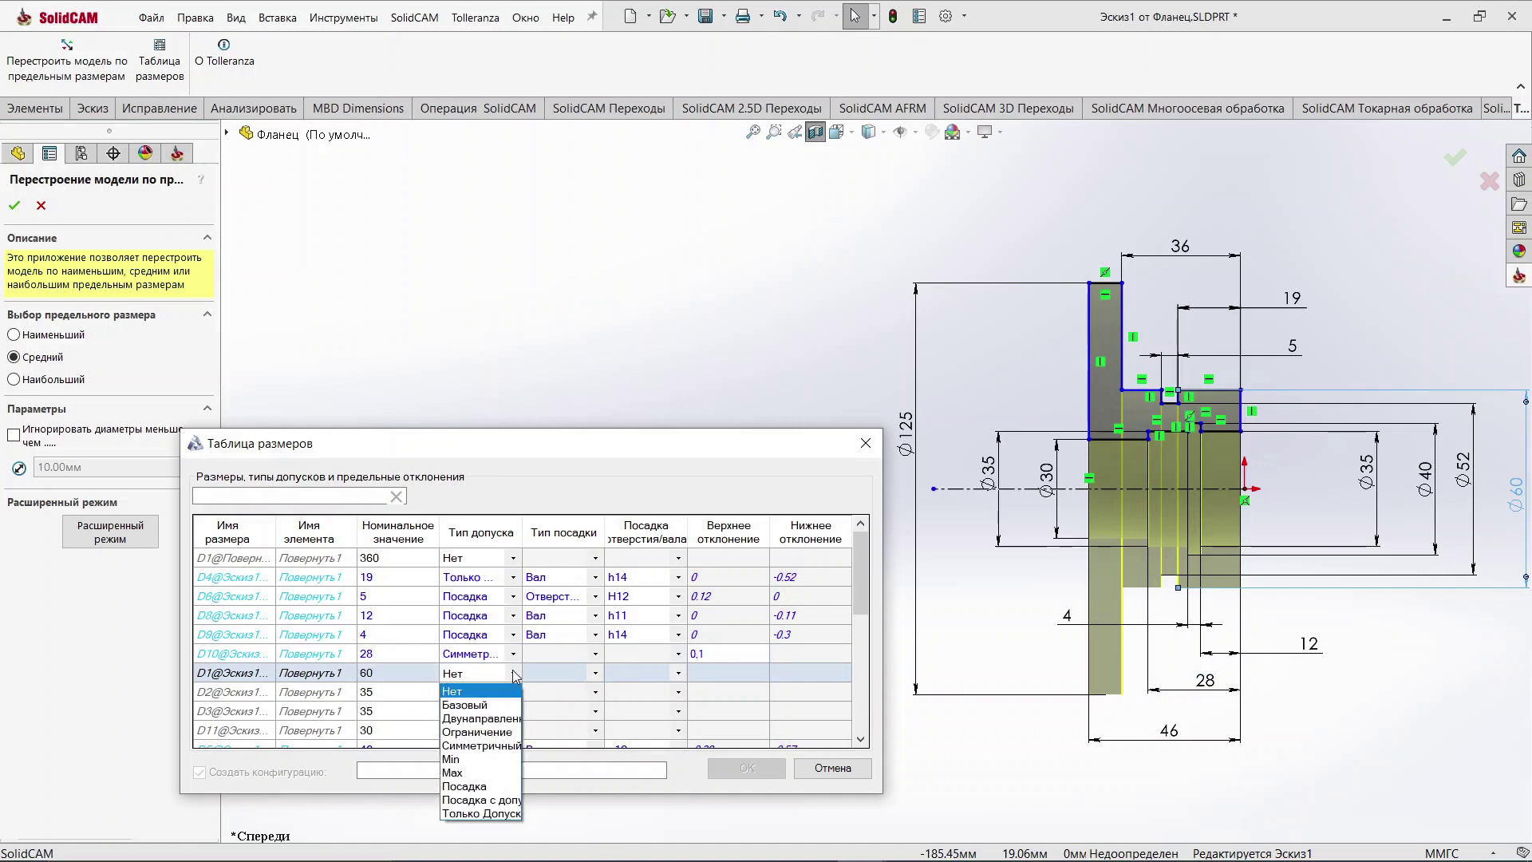
pyautogui.click(495, 800)
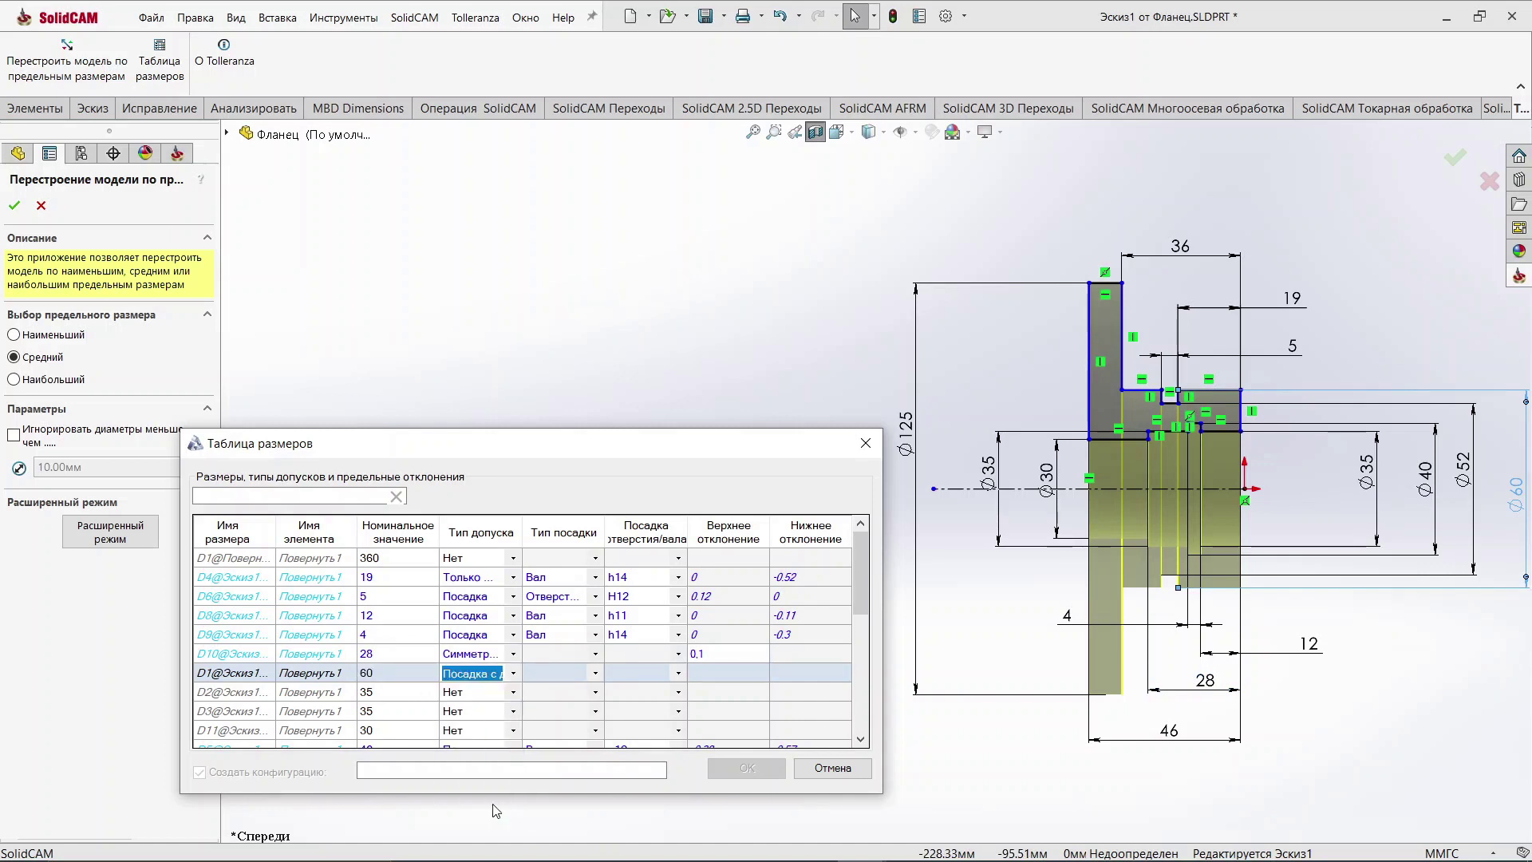
pyautogui.click(594, 676)
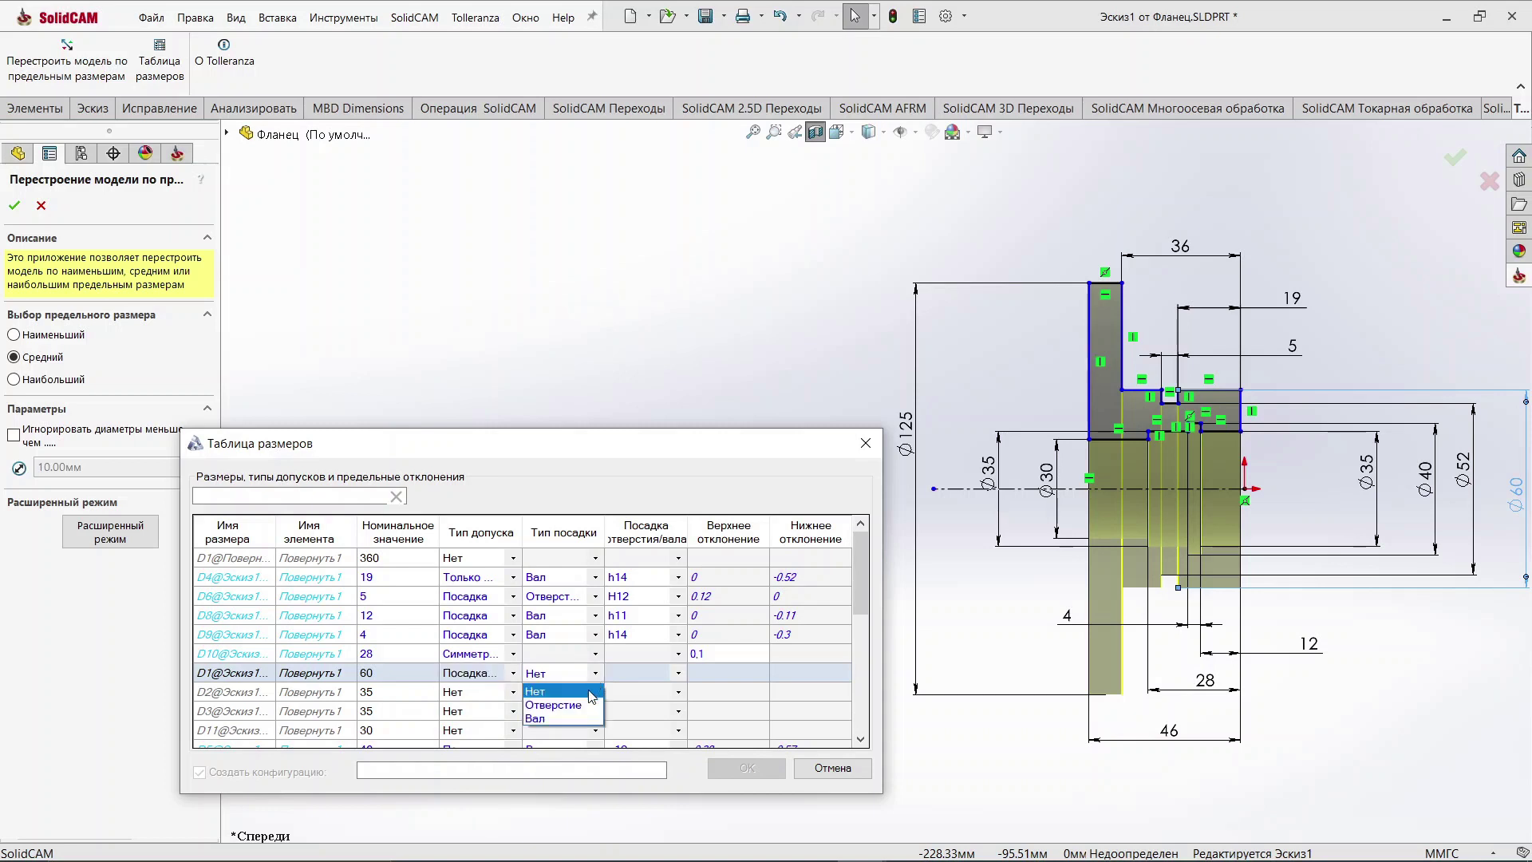
pyautogui.click(570, 719)
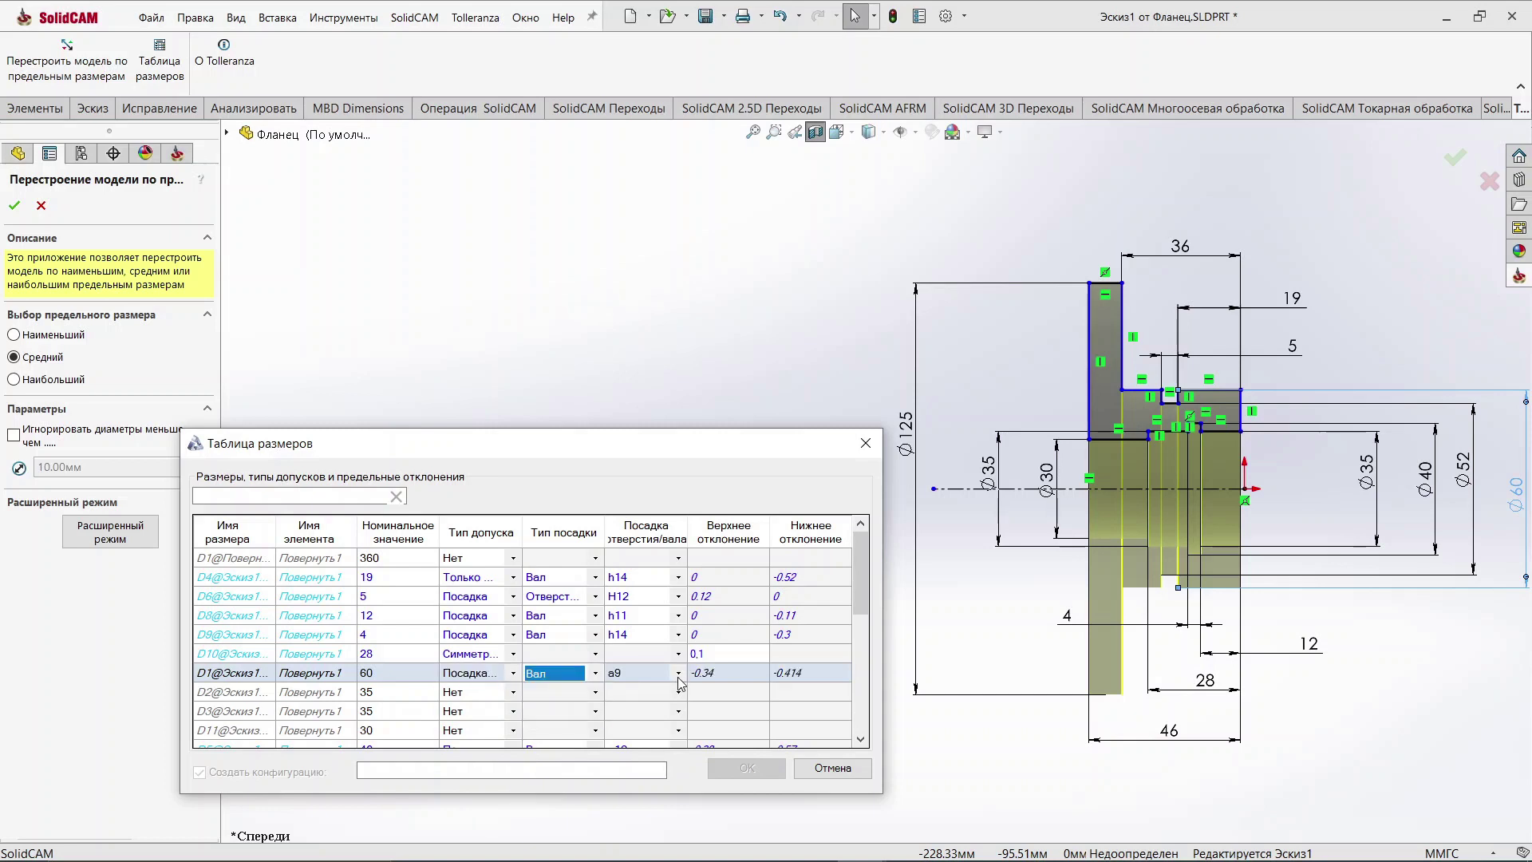
pyautogui.click(678, 674)
pyautogui.scroll(-2, 648, 520)
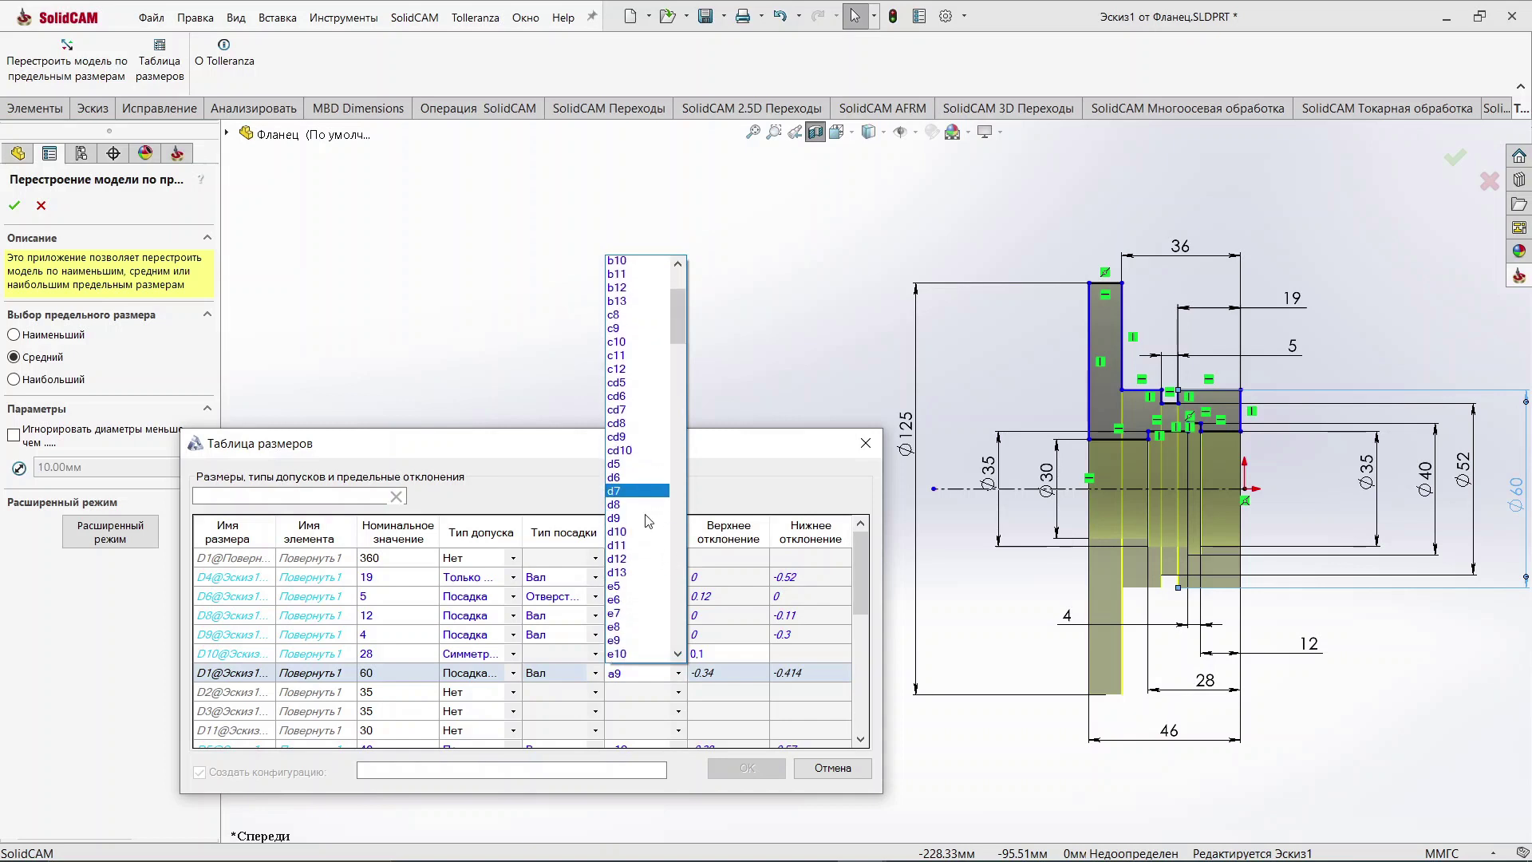
pyautogui.scroll(-5, 648, 520)
pyautogui.scroll(-5, 642, 539)
pyautogui.scroll(-3, 638, 554)
pyautogui.scroll(-3, 627, 576)
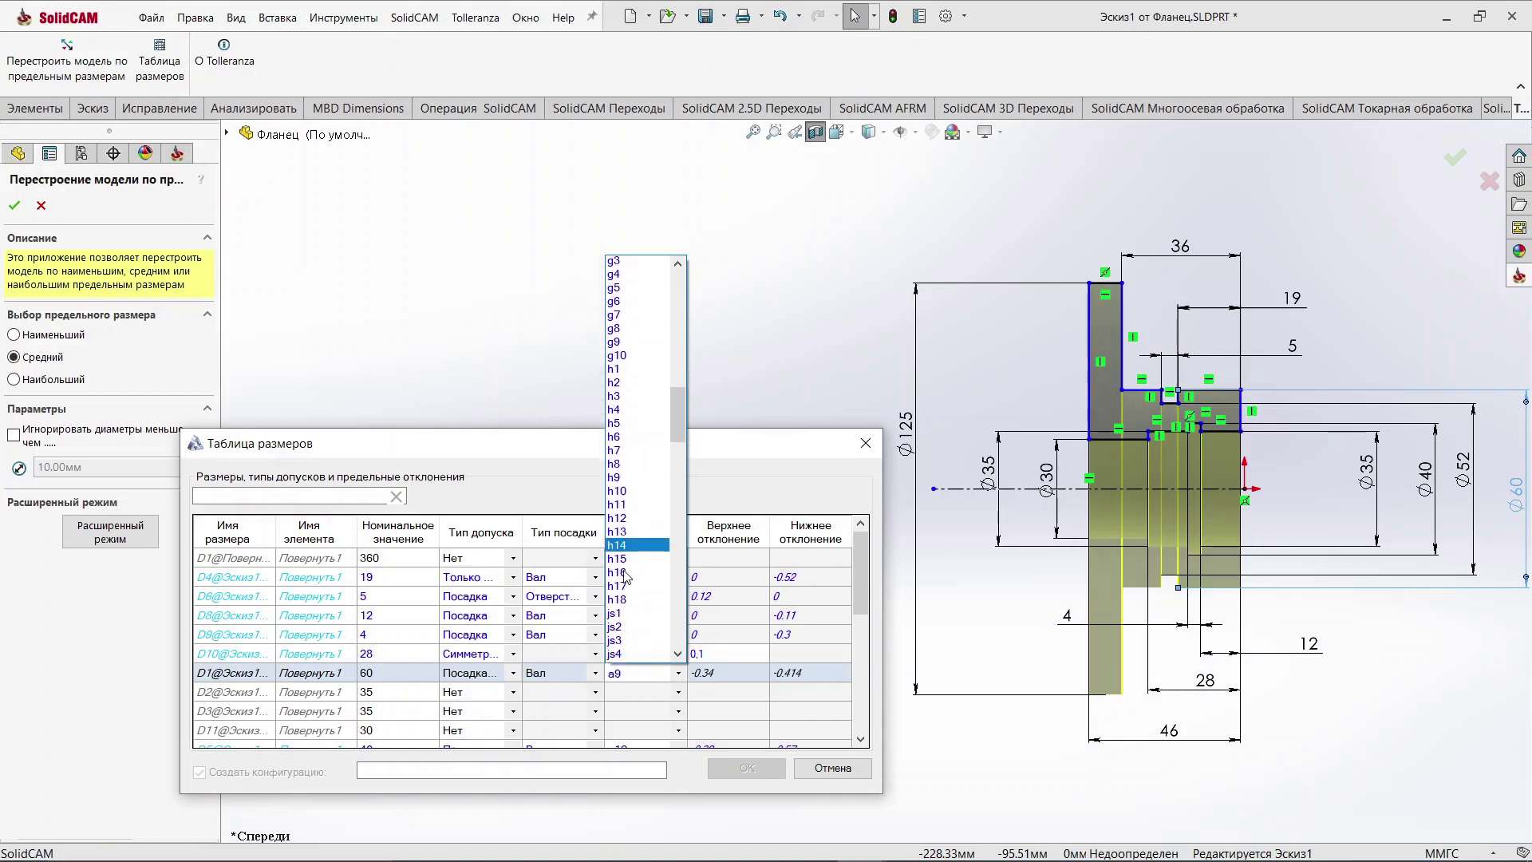
pyautogui.scroll(-5, 626, 570)
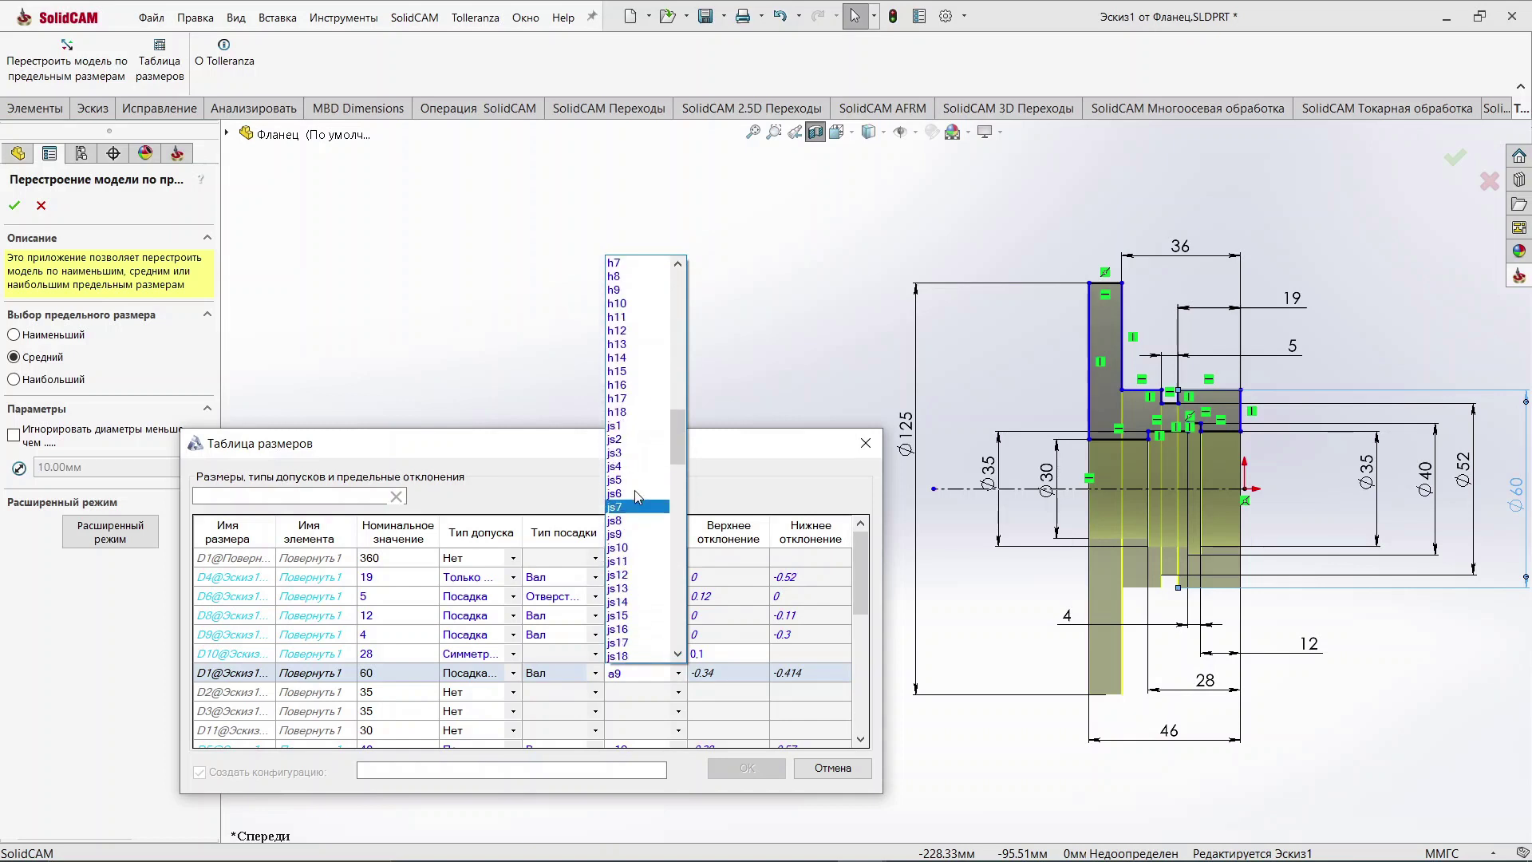
pyautogui.click(645, 266)
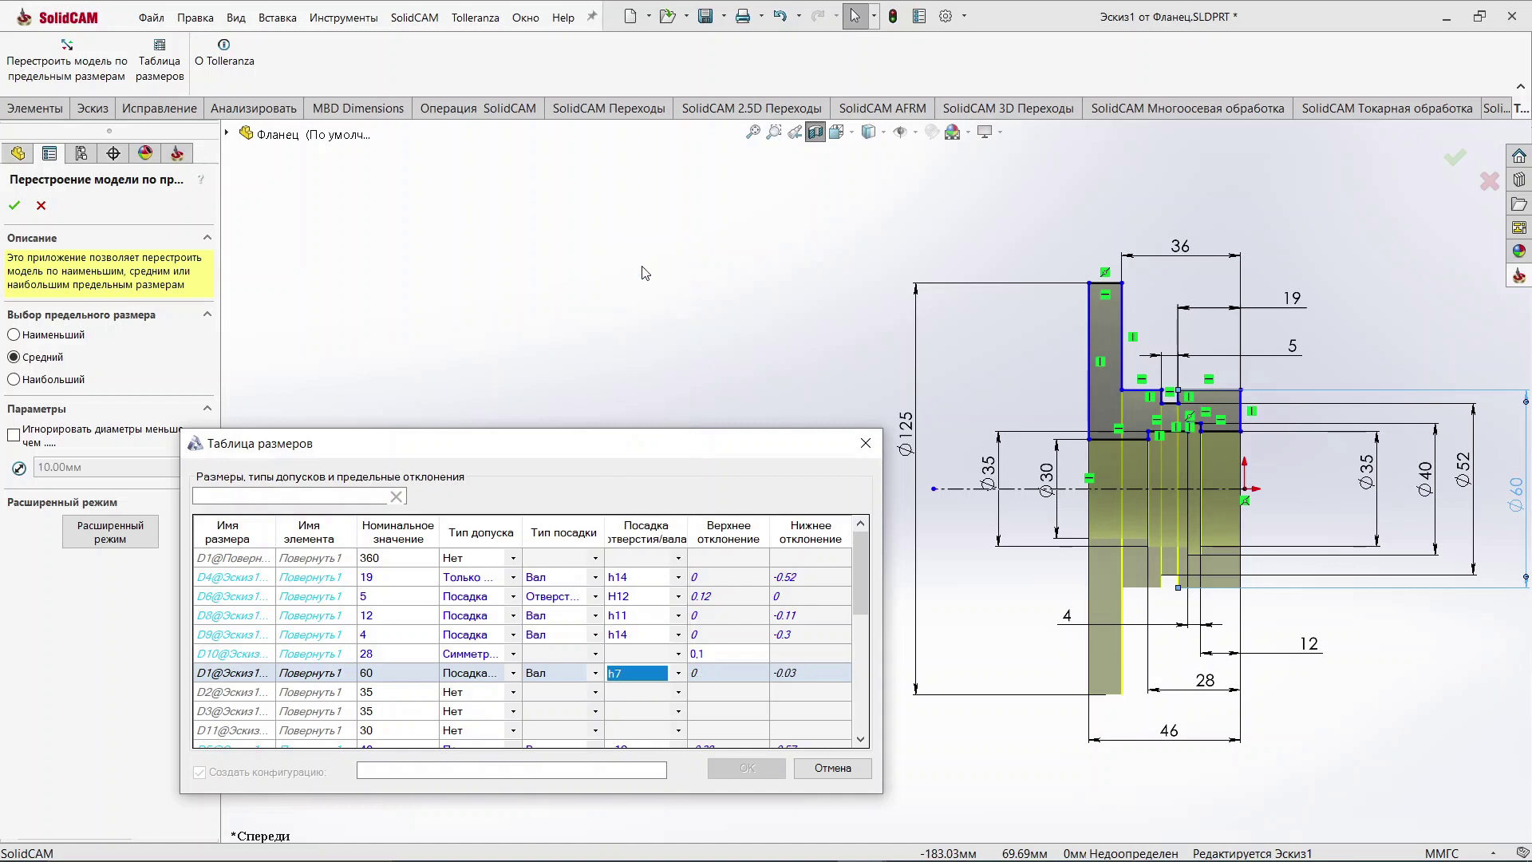
# Step: Give the Ø35 dimension D2 a K6 hole fit
pyautogui.click(390, 694)
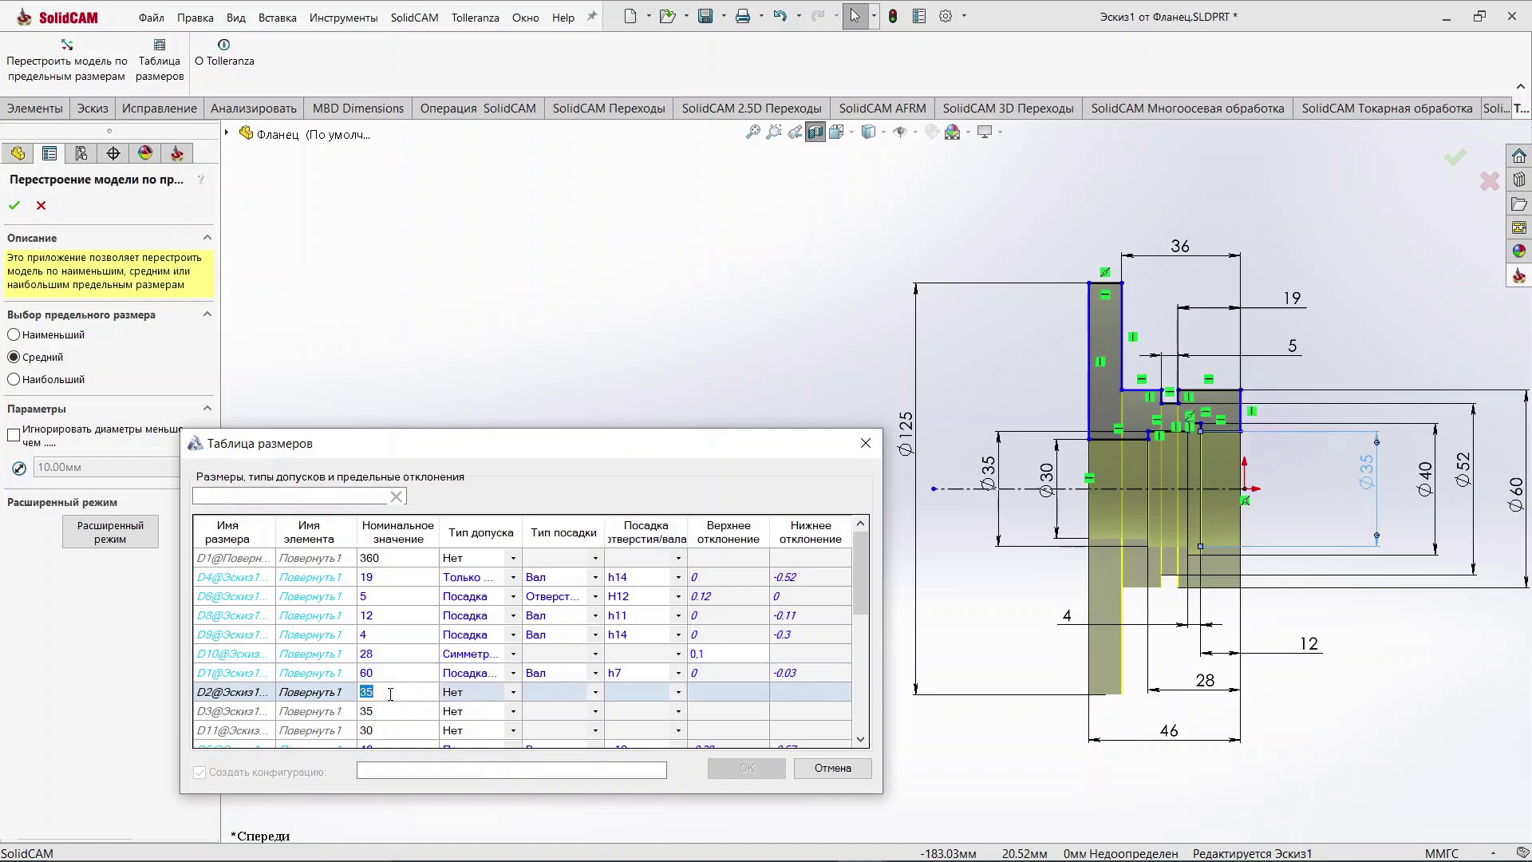
pyautogui.click(514, 693)
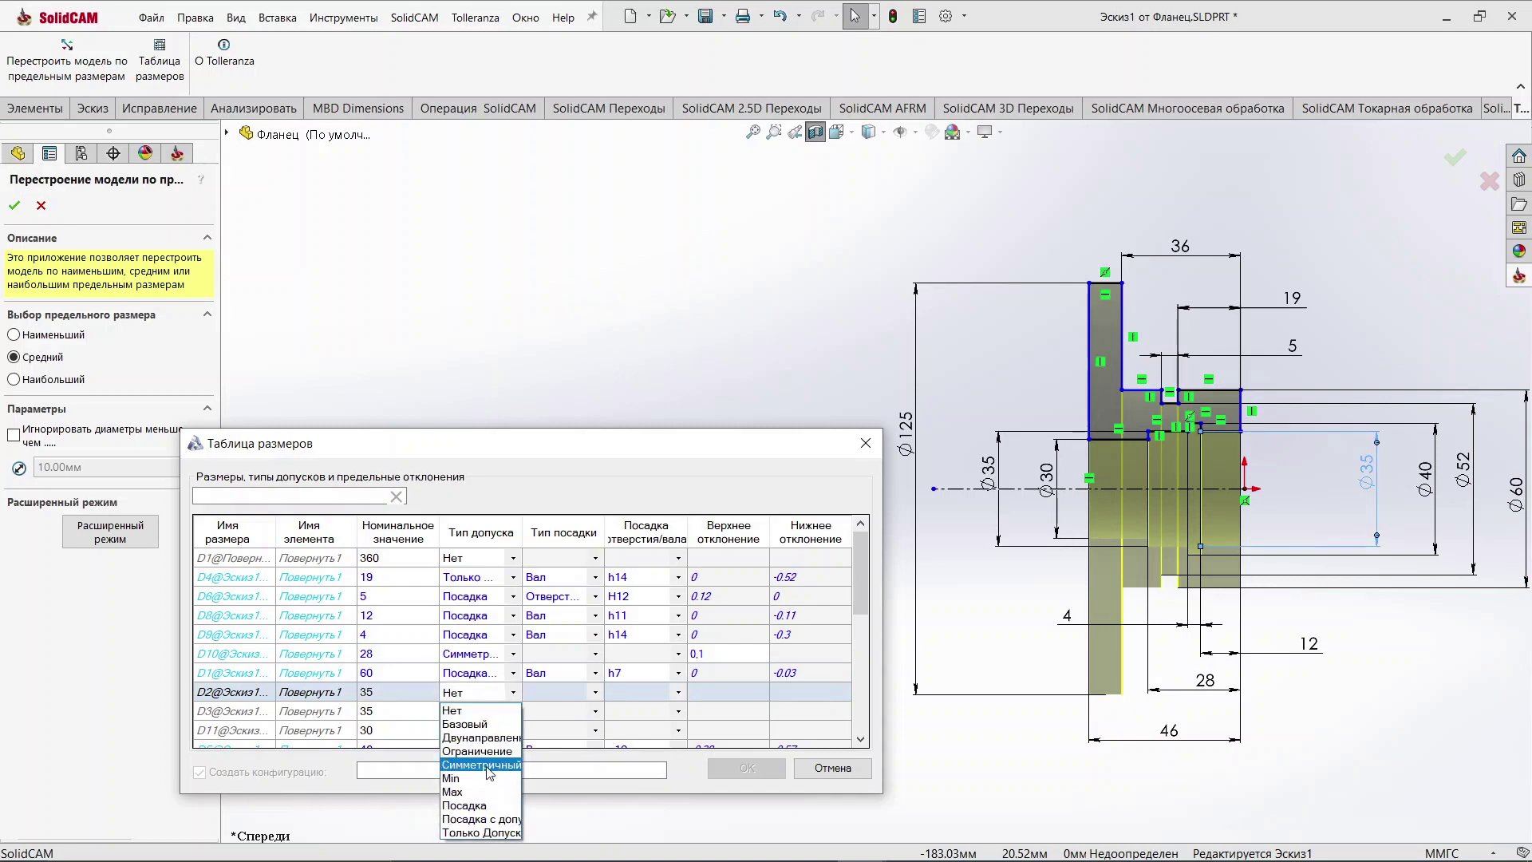
pyautogui.click(486, 807)
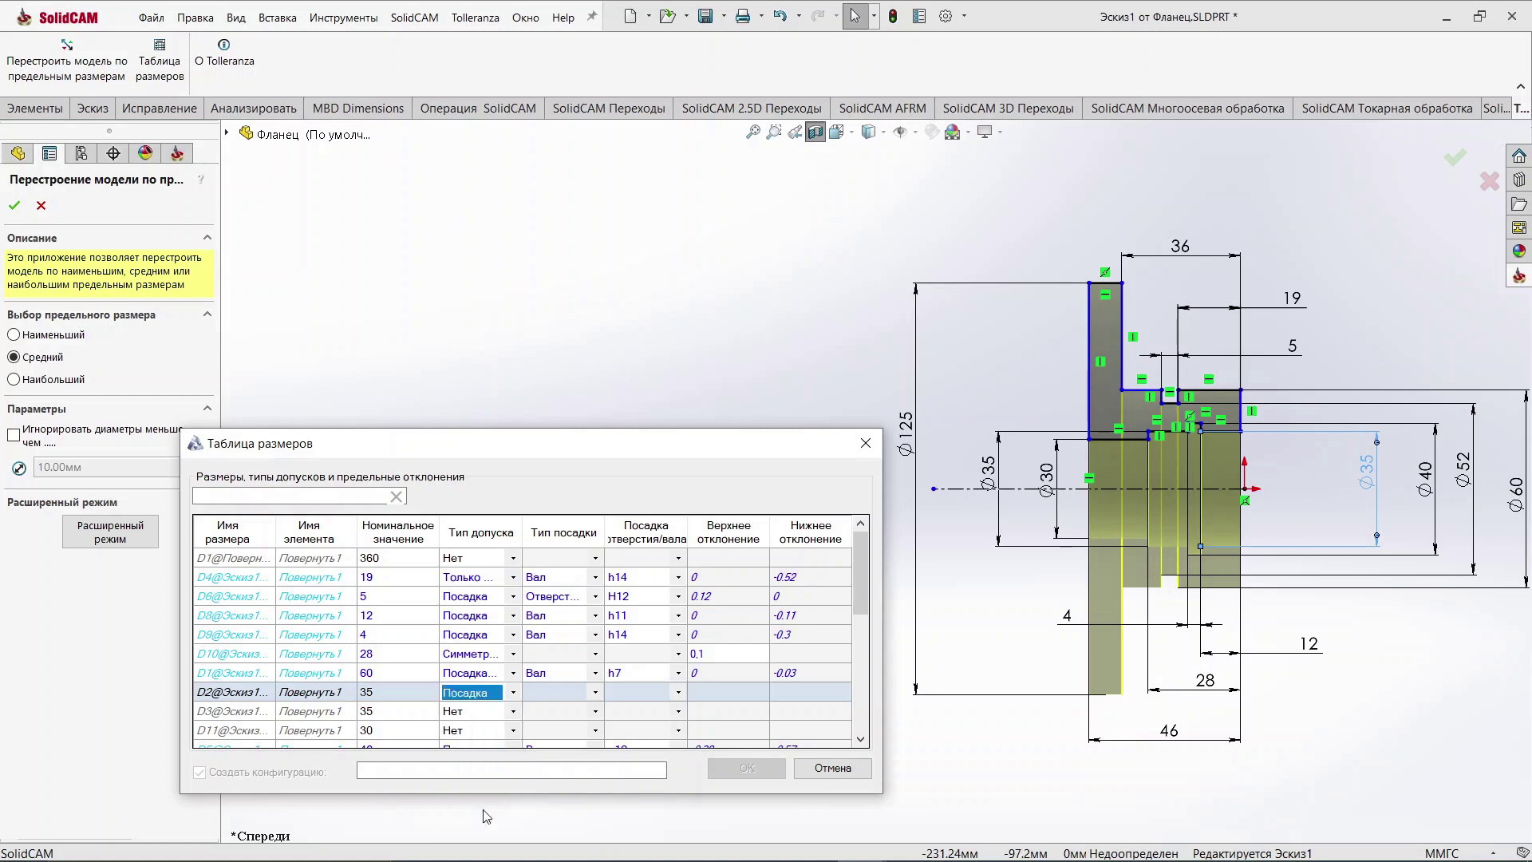
pyautogui.click(596, 693)
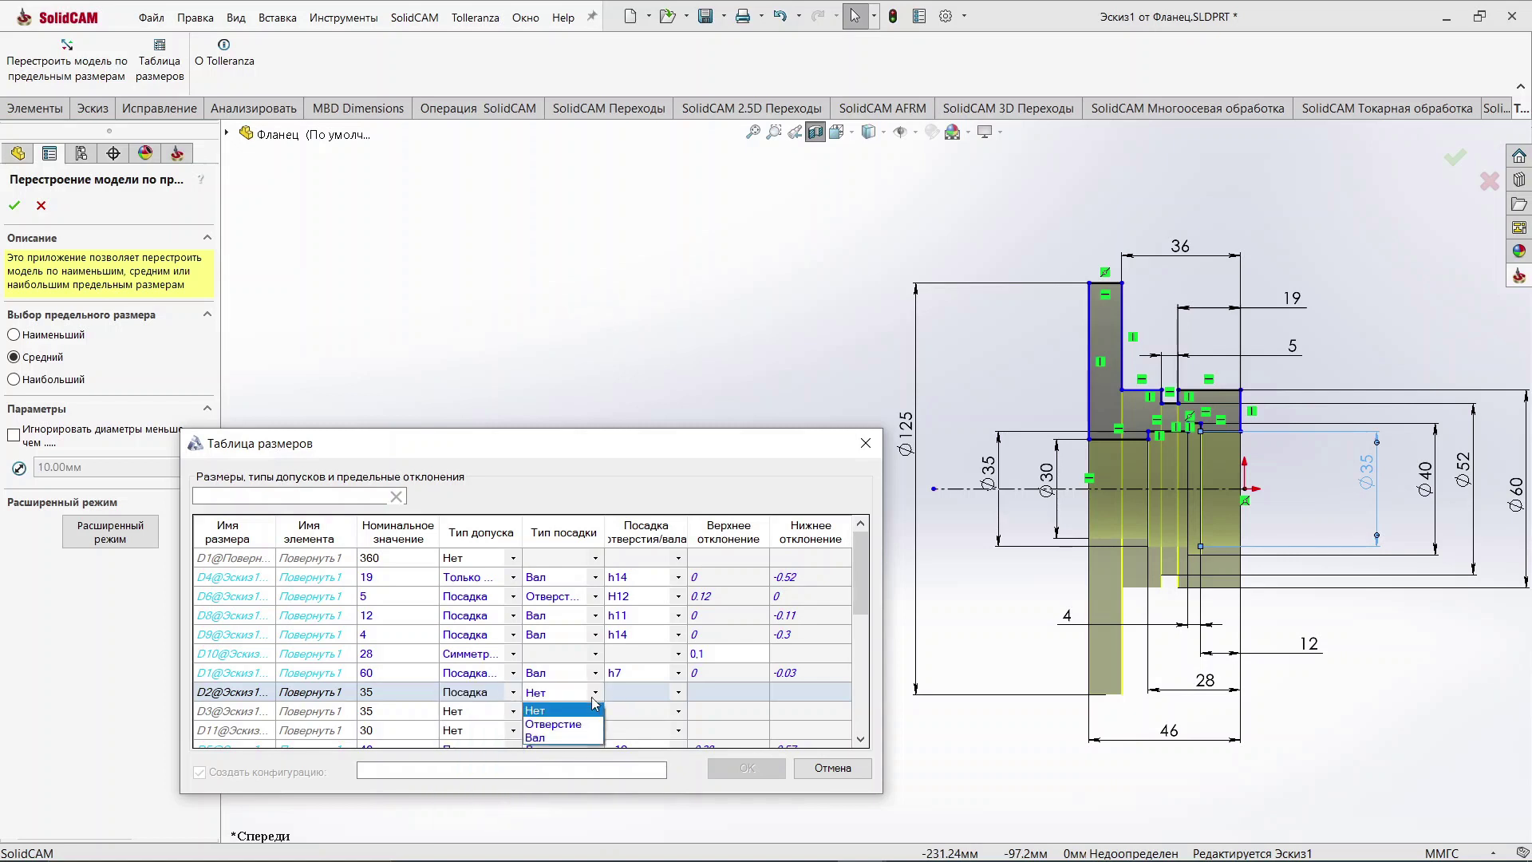
pyautogui.click(574, 720)
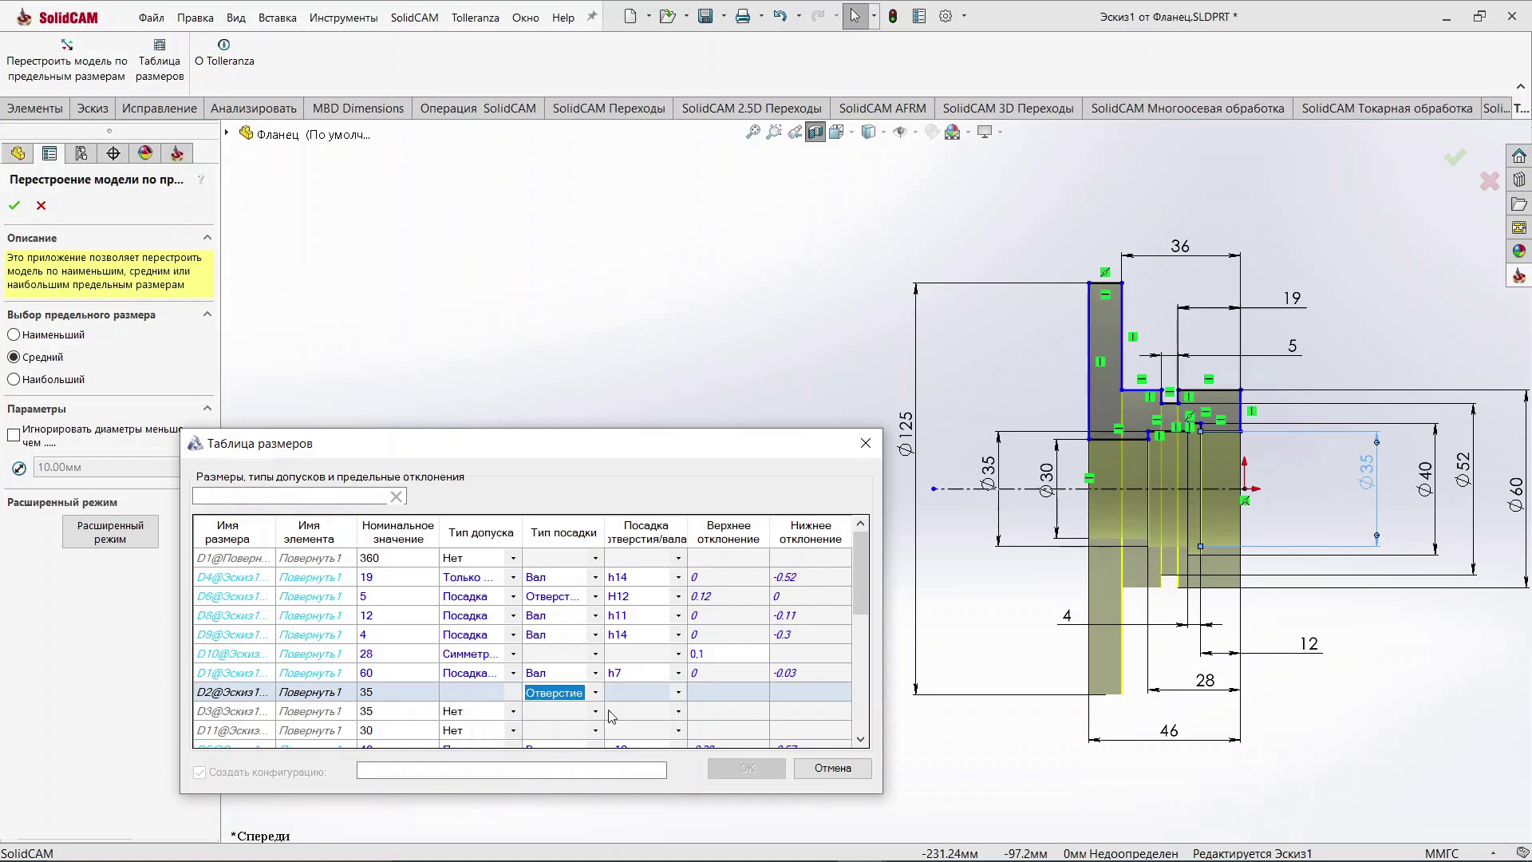
pyautogui.click(678, 692)
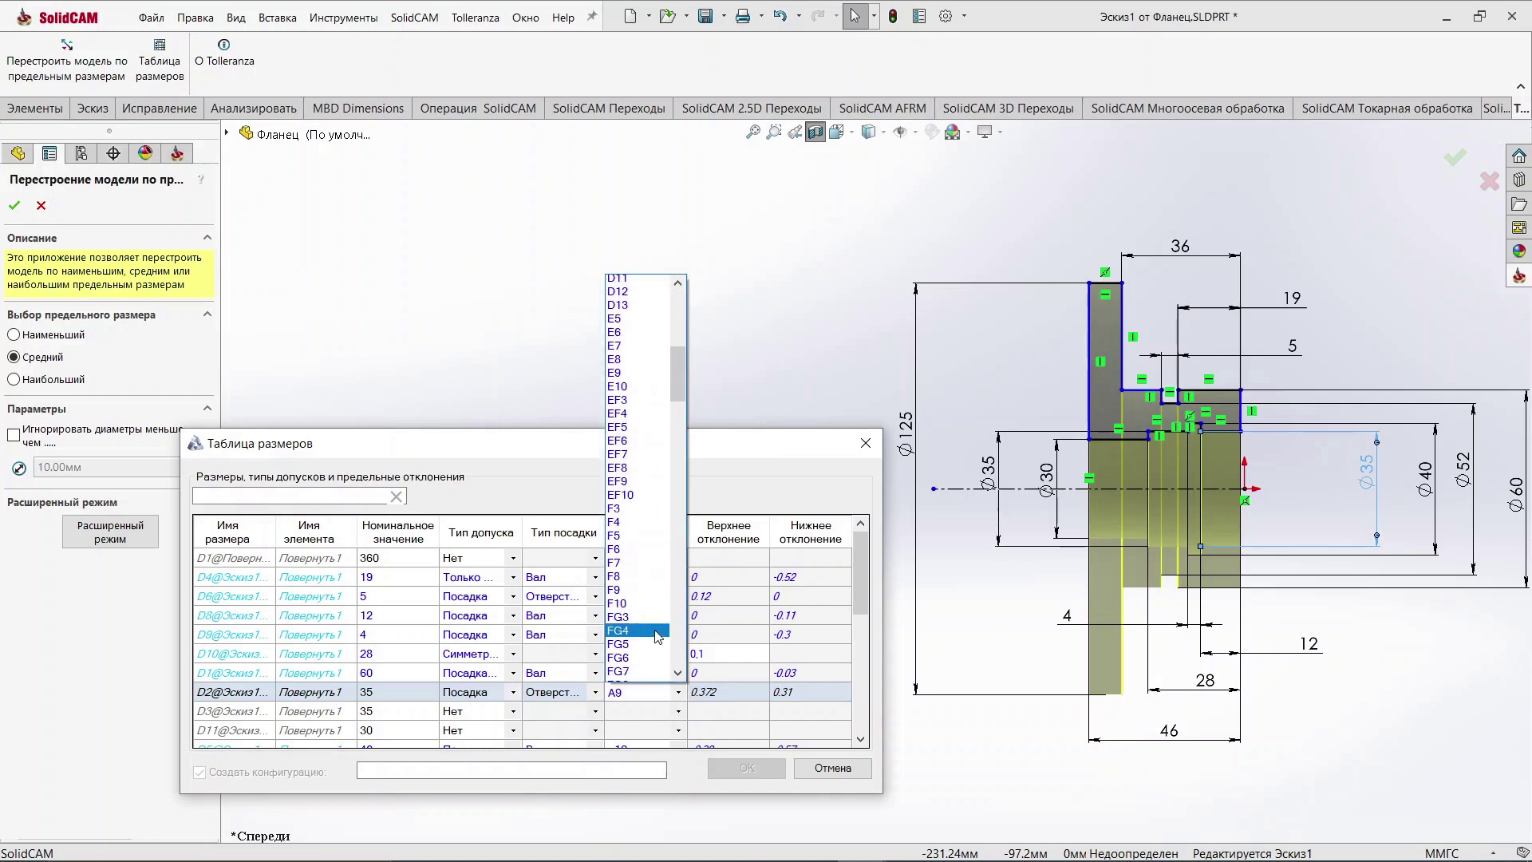
pyautogui.scroll(-10, 658, 637)
pyautogui.scroll(-3, 654, 643)
pyautogui.scroll(-3, 655, 644)
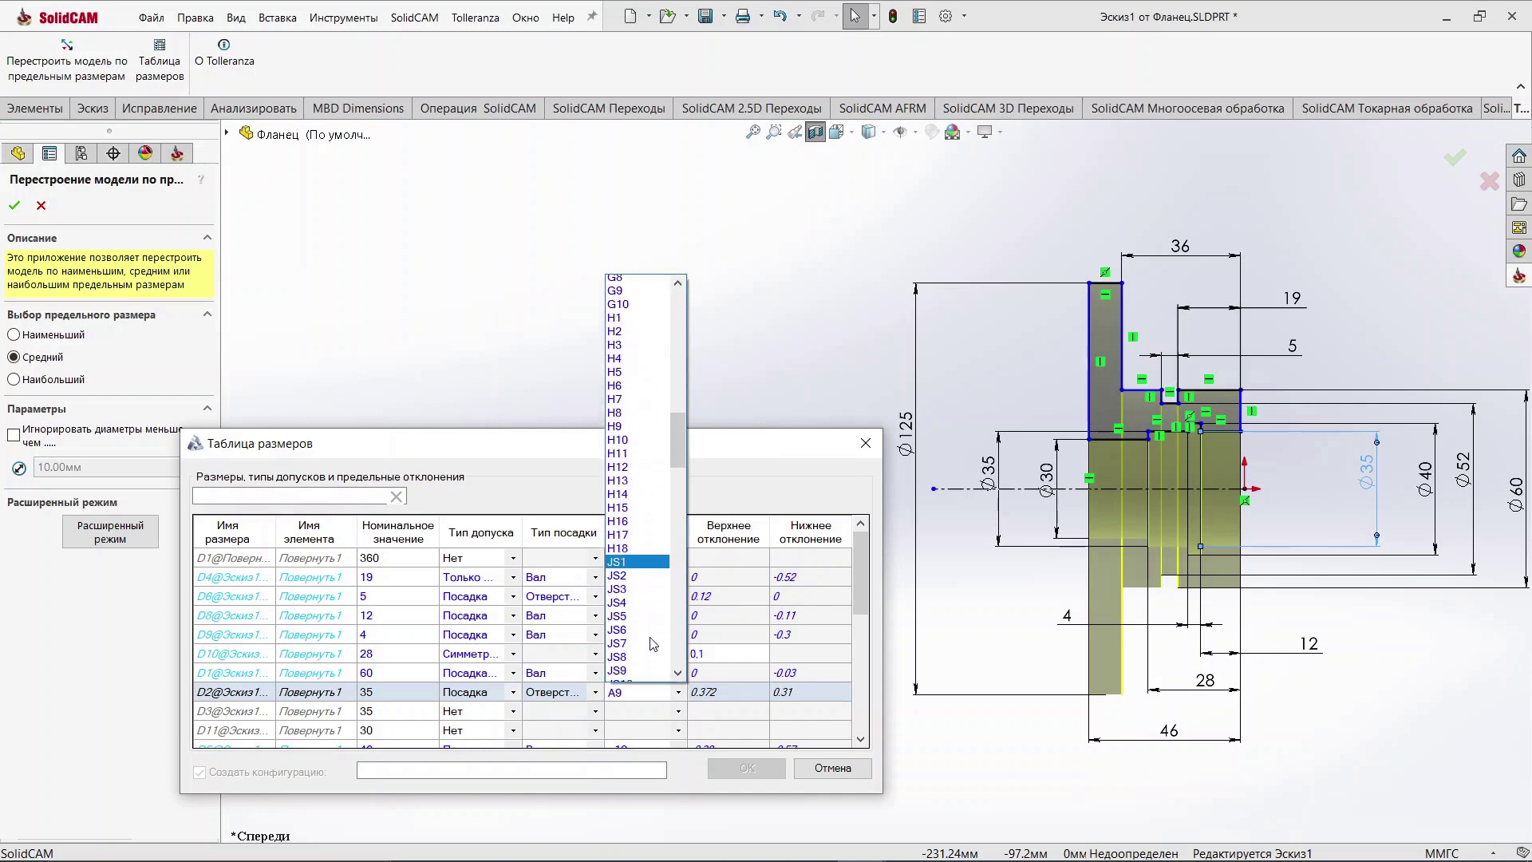
pyautogui.scroll(-3, 655, 643)
pyautogui.scroll(-3, 654, 643)
pyautogui.scroll(-3, 653, 643)
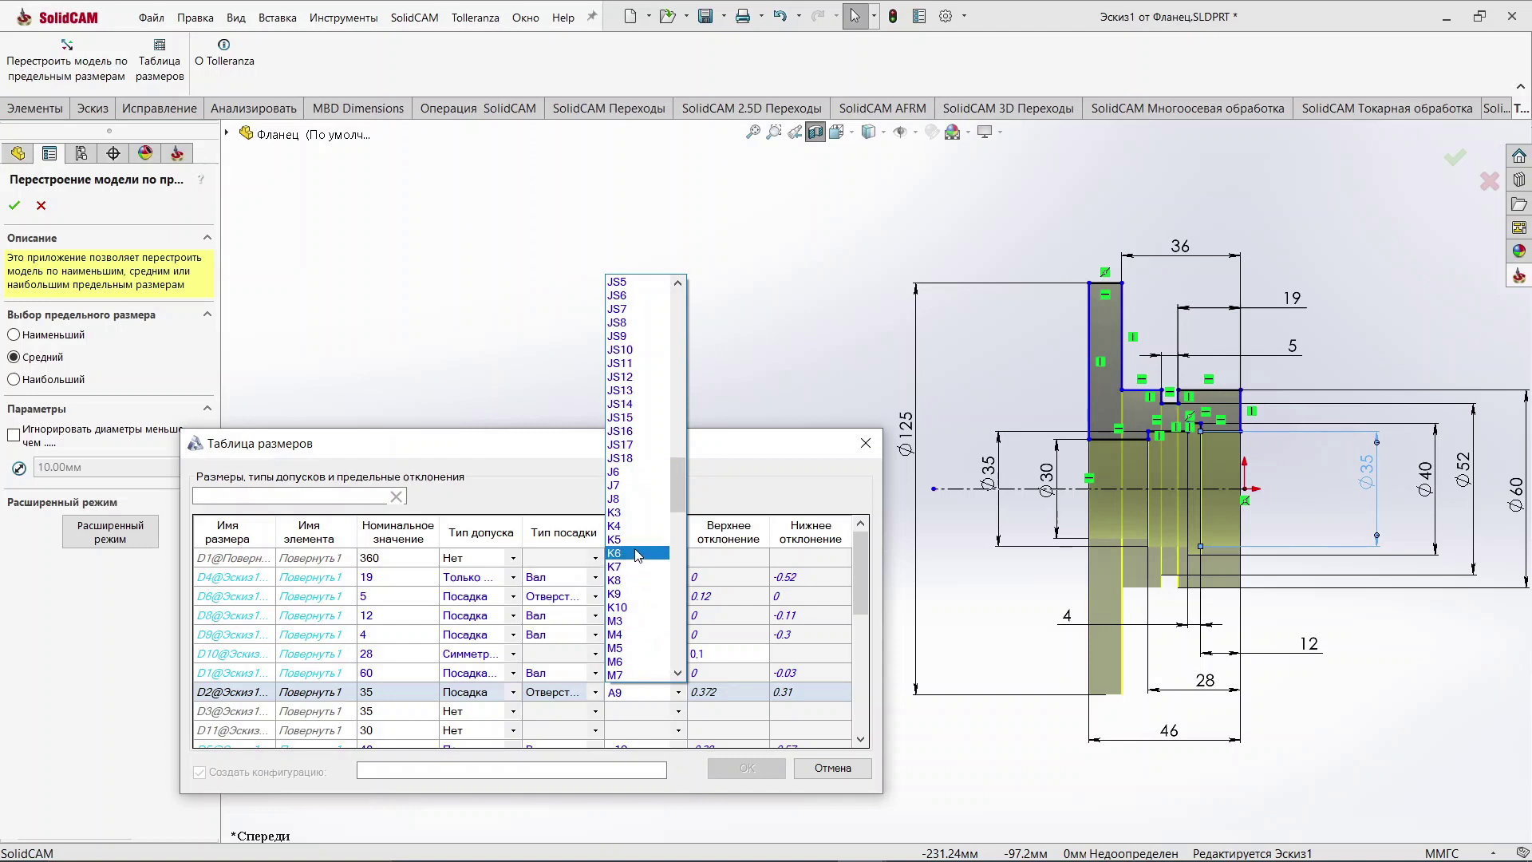
pyautogui.click(637, 556)
# Step: Give the 35 dimension D3 a Посадка с допуском hole fit of H14 (0.62/0)
pyautogui.click(477, 717)
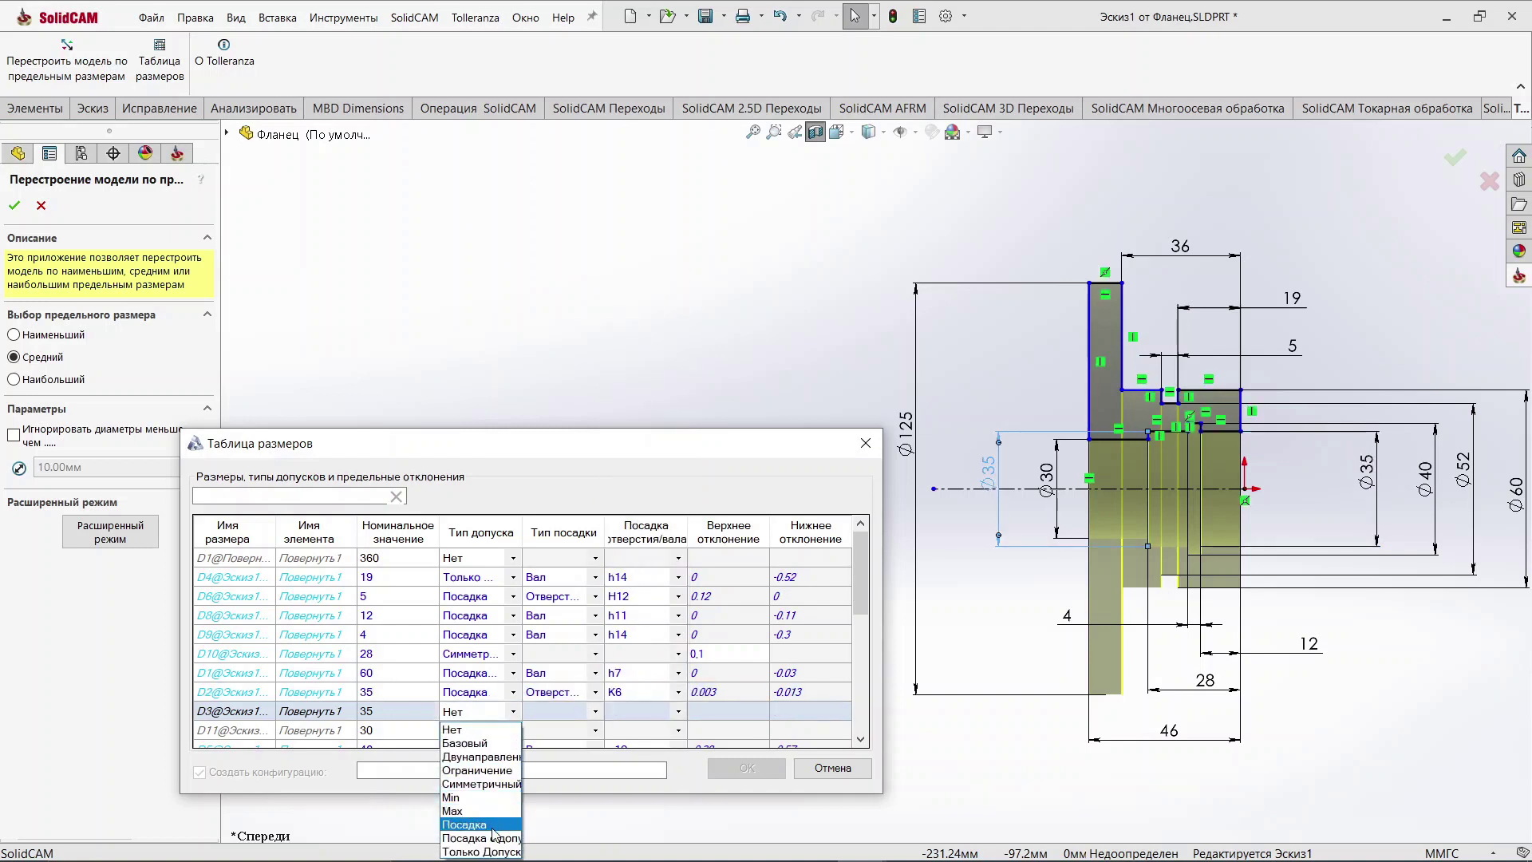
pyautogui.click(494, 840)
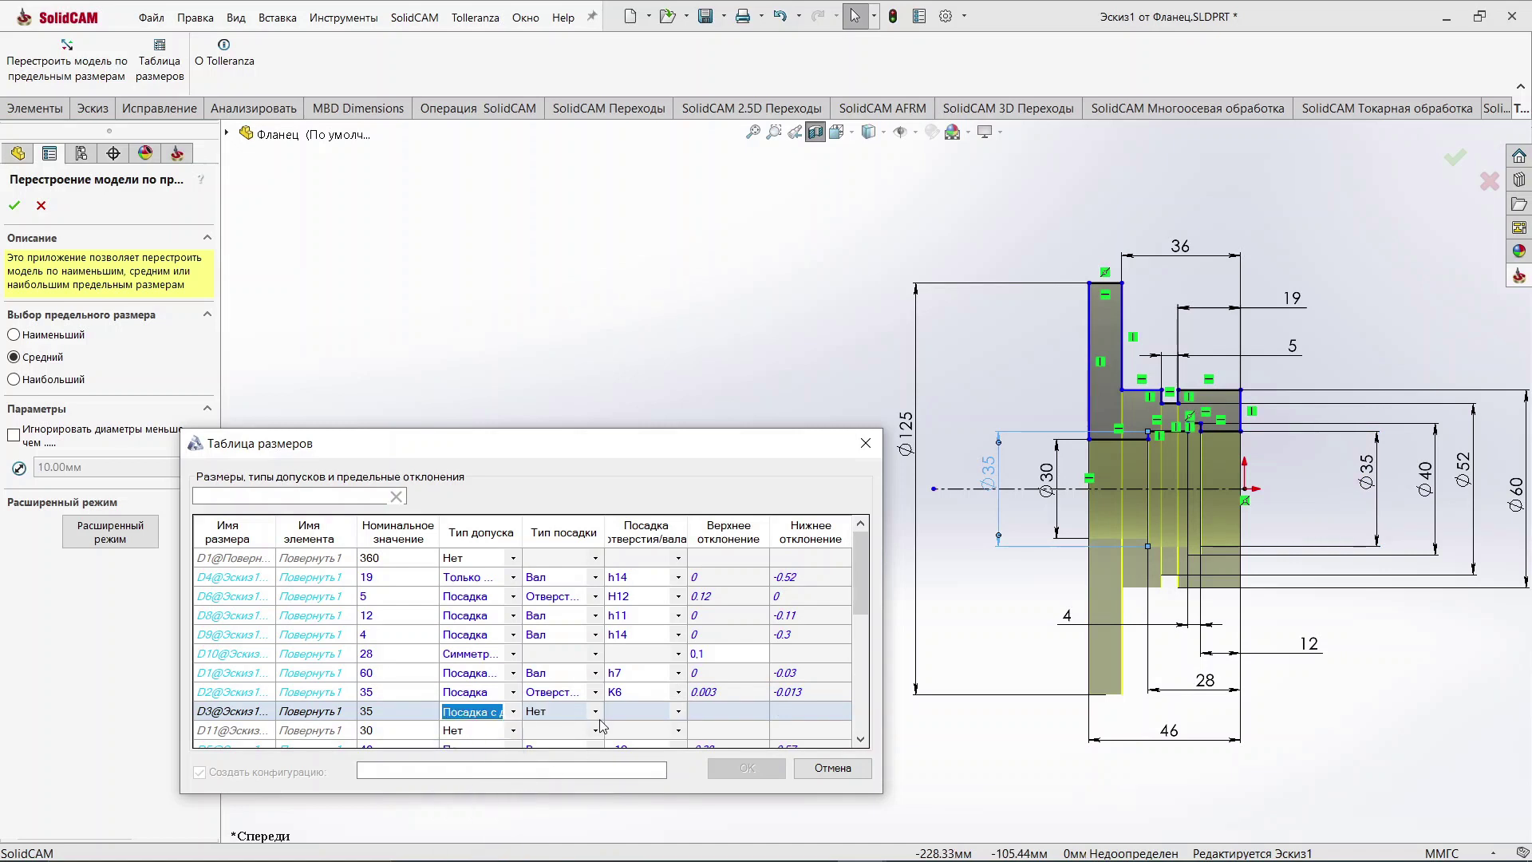
pyautogui.click(595, 711)
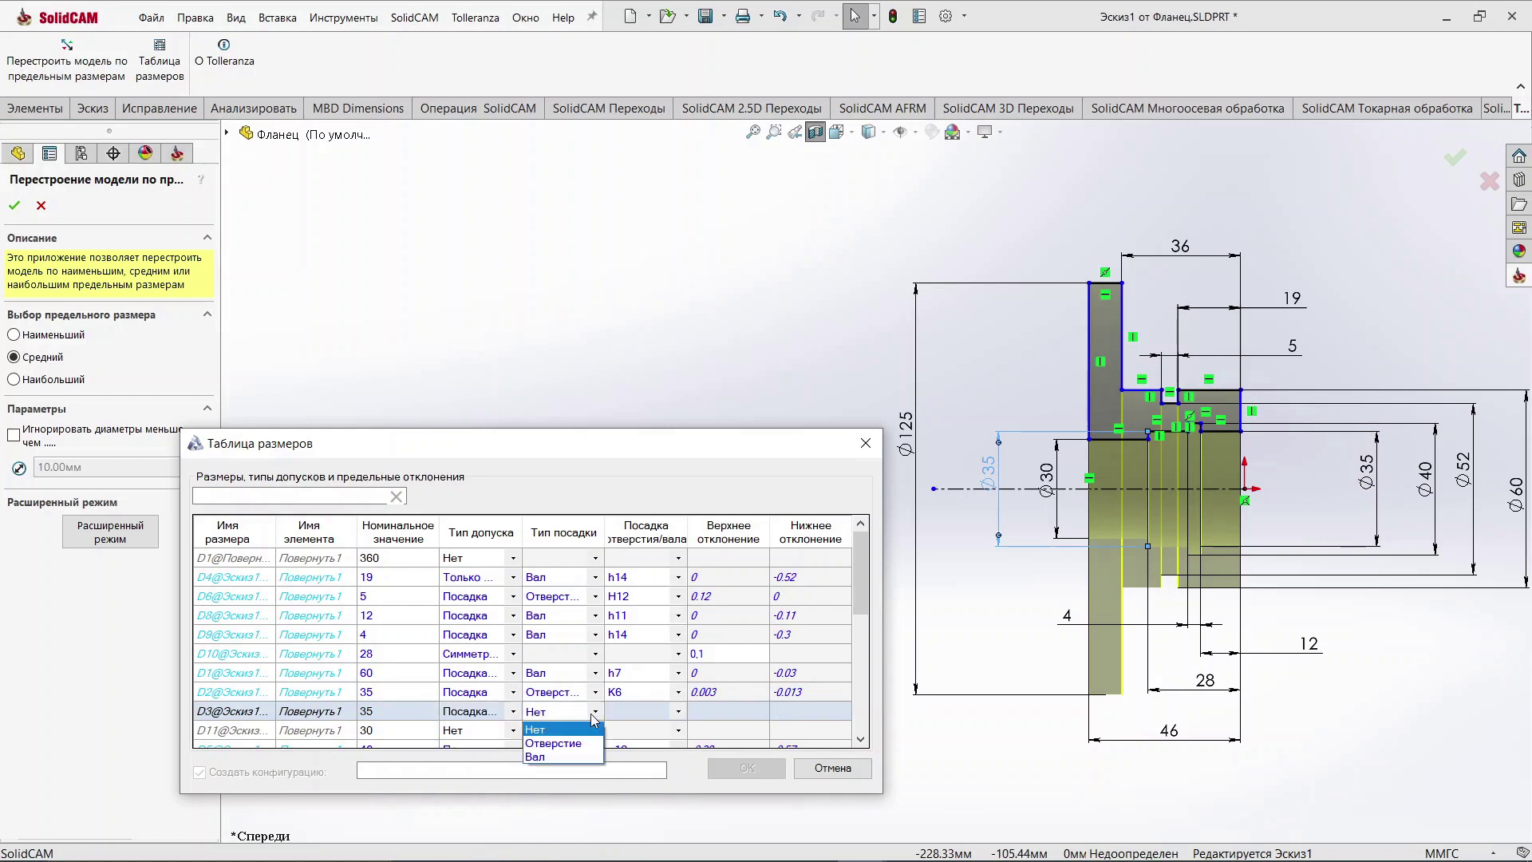
pyautogui.click(566, 746)
pyautogui.click(678, 711)
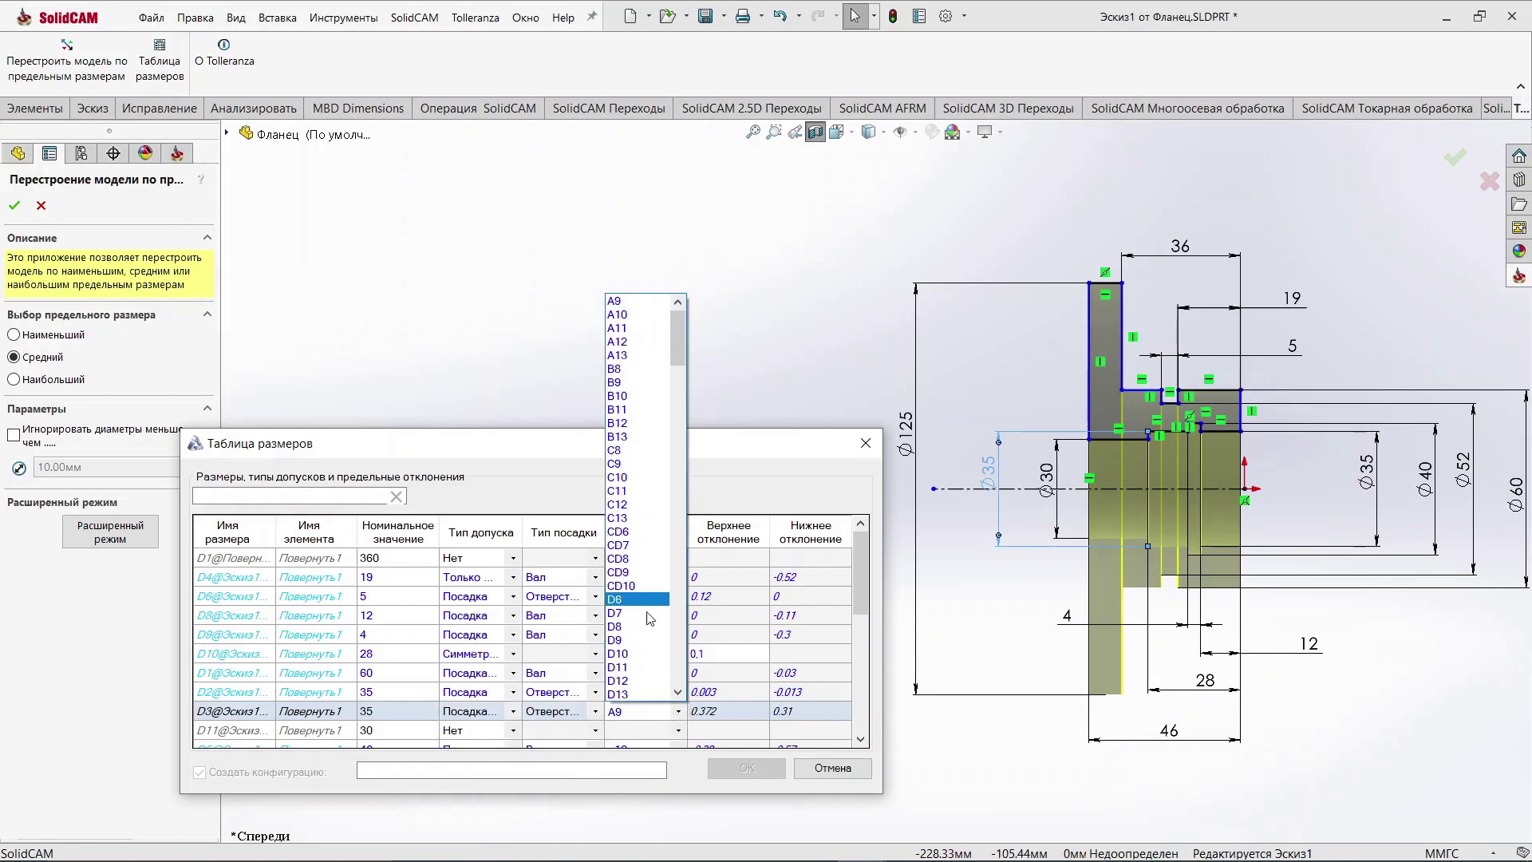
pyautogui.scroll(-5, 639, 648)
pyautogui.scroll(-5, 639, 648)
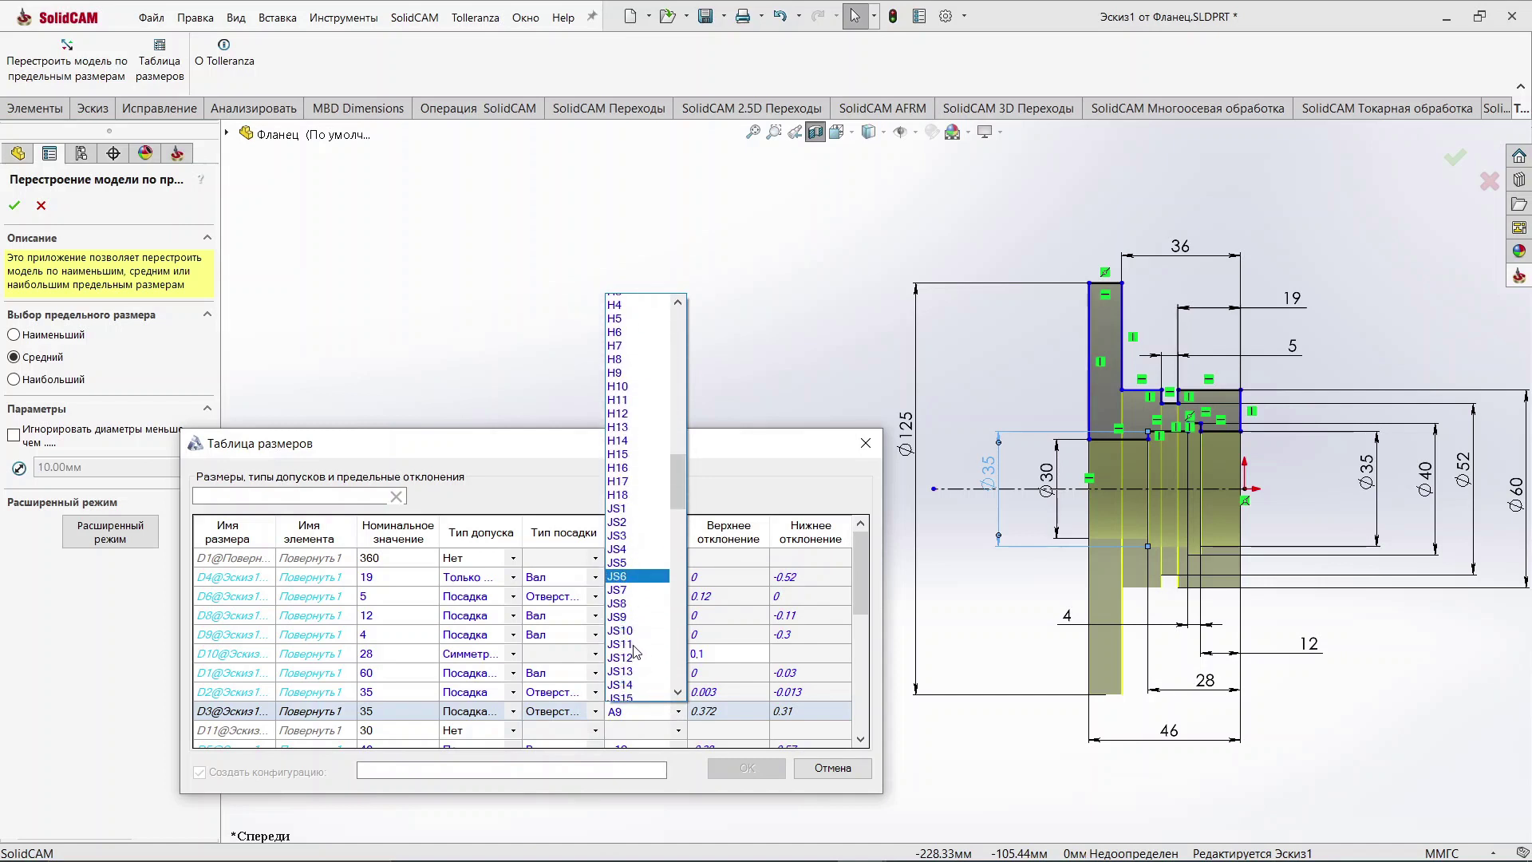
pyautogui.scroll(-5, 639, 578)
pyautogui.scroll(-6, 639, 495)
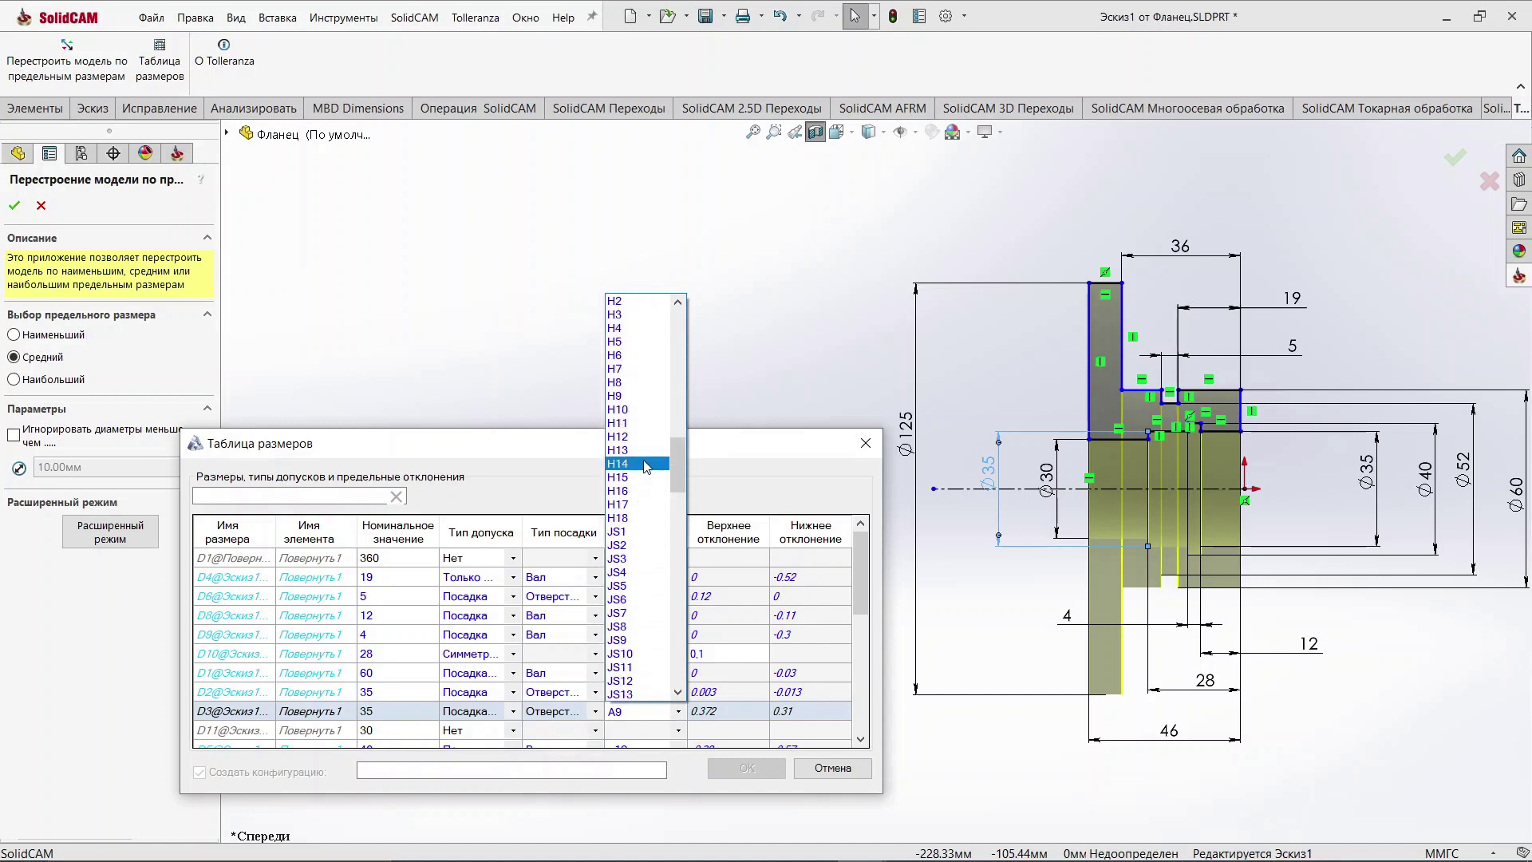
pyautogui.click(646, 465)
pyautogui.scroll(-1, 654, 650)
pyautogui.scroll(-1, 654, 651)
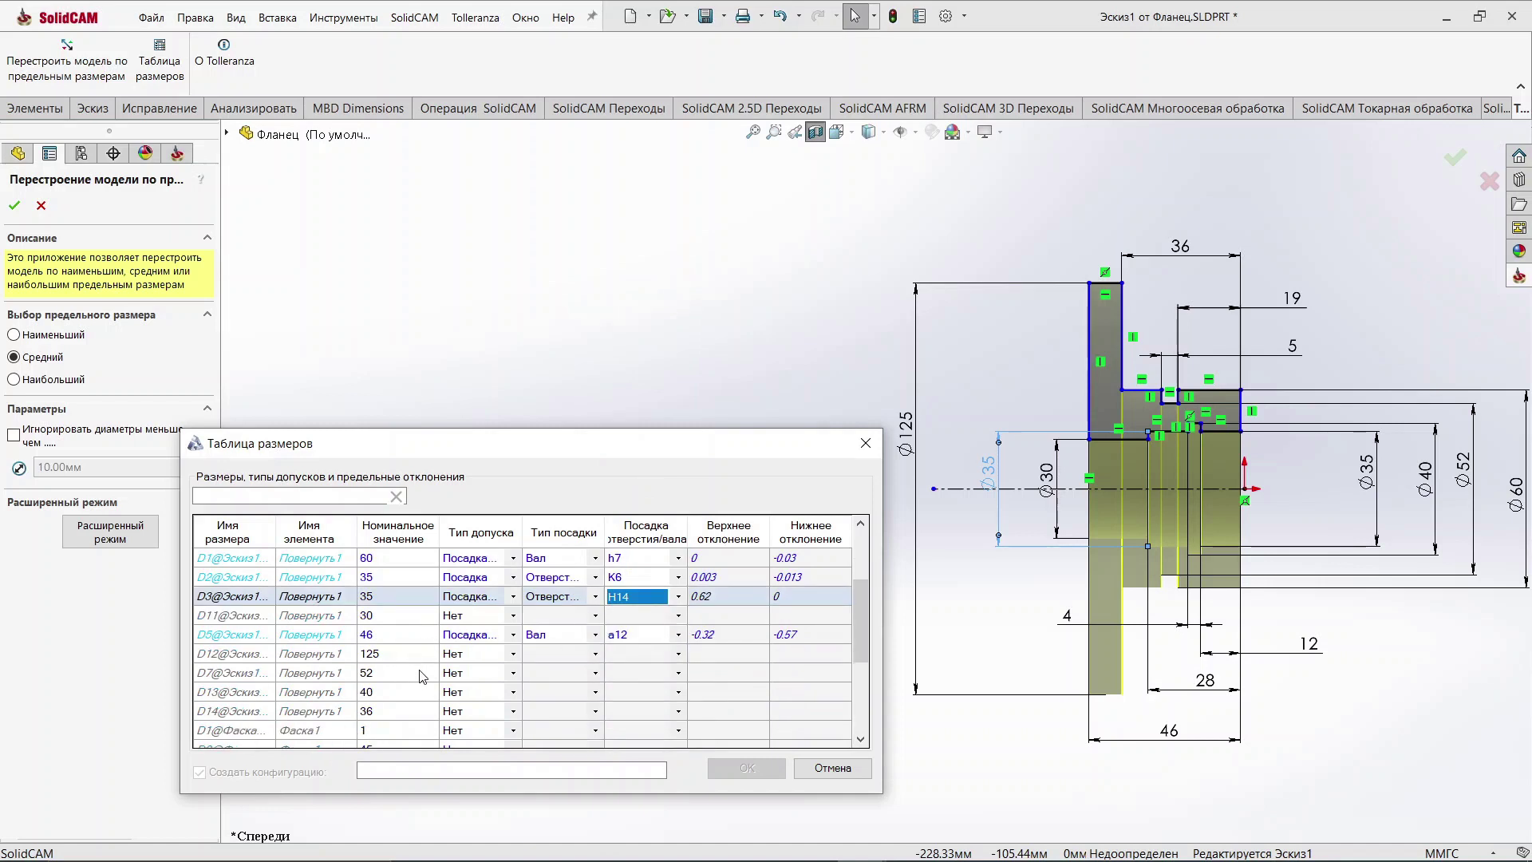
pyautogui.scroll(-1, 446, 663)
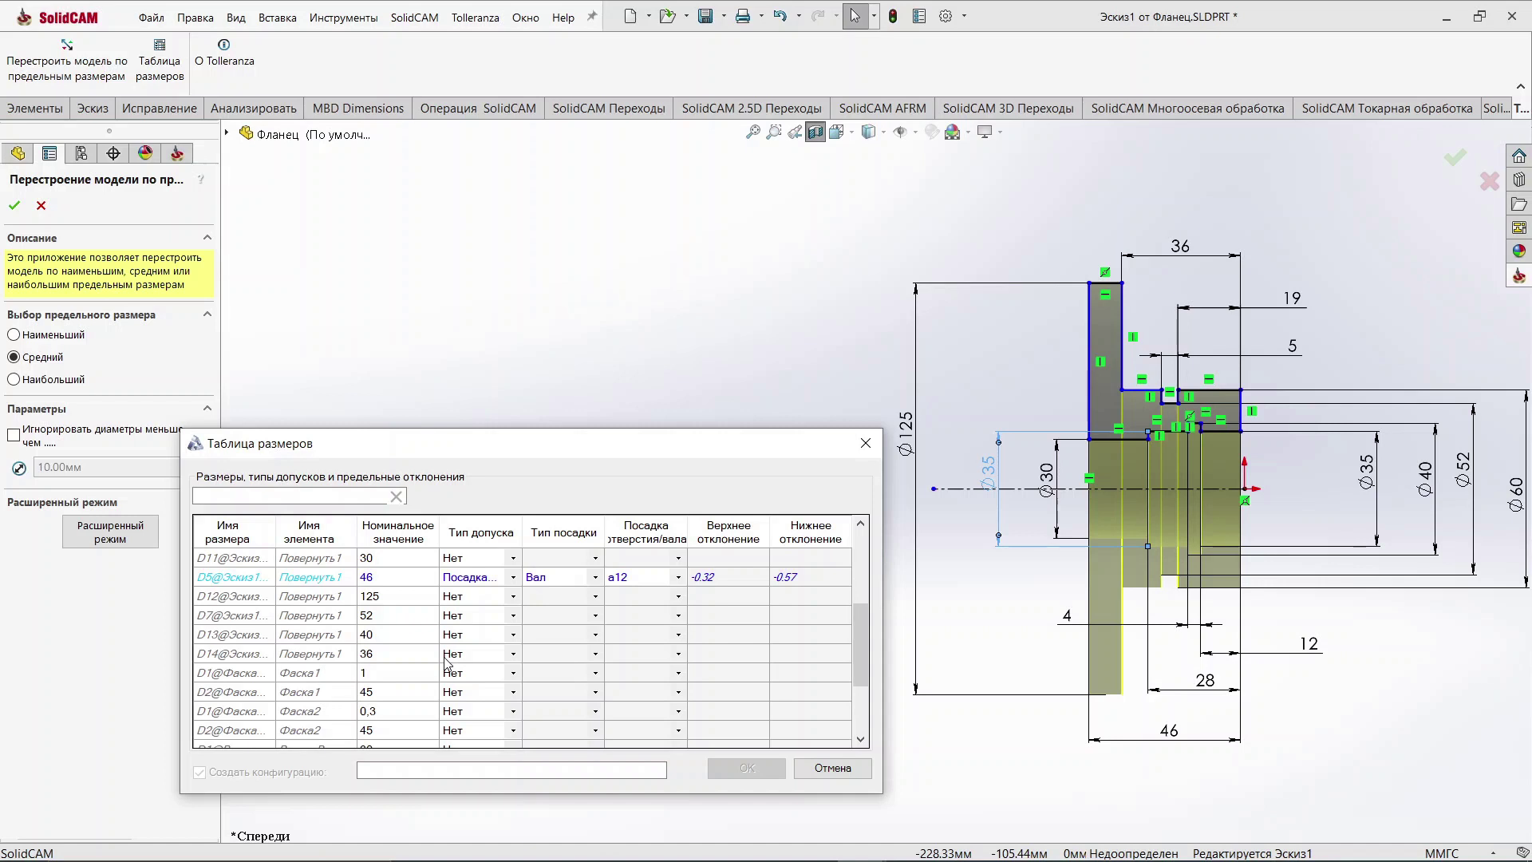
# Step: Set the 36 dimension D14 to Только Допуск, shaft js14 (±0.31)
pyautogui.click(379, 656)
pyautogui.click(513, 657)
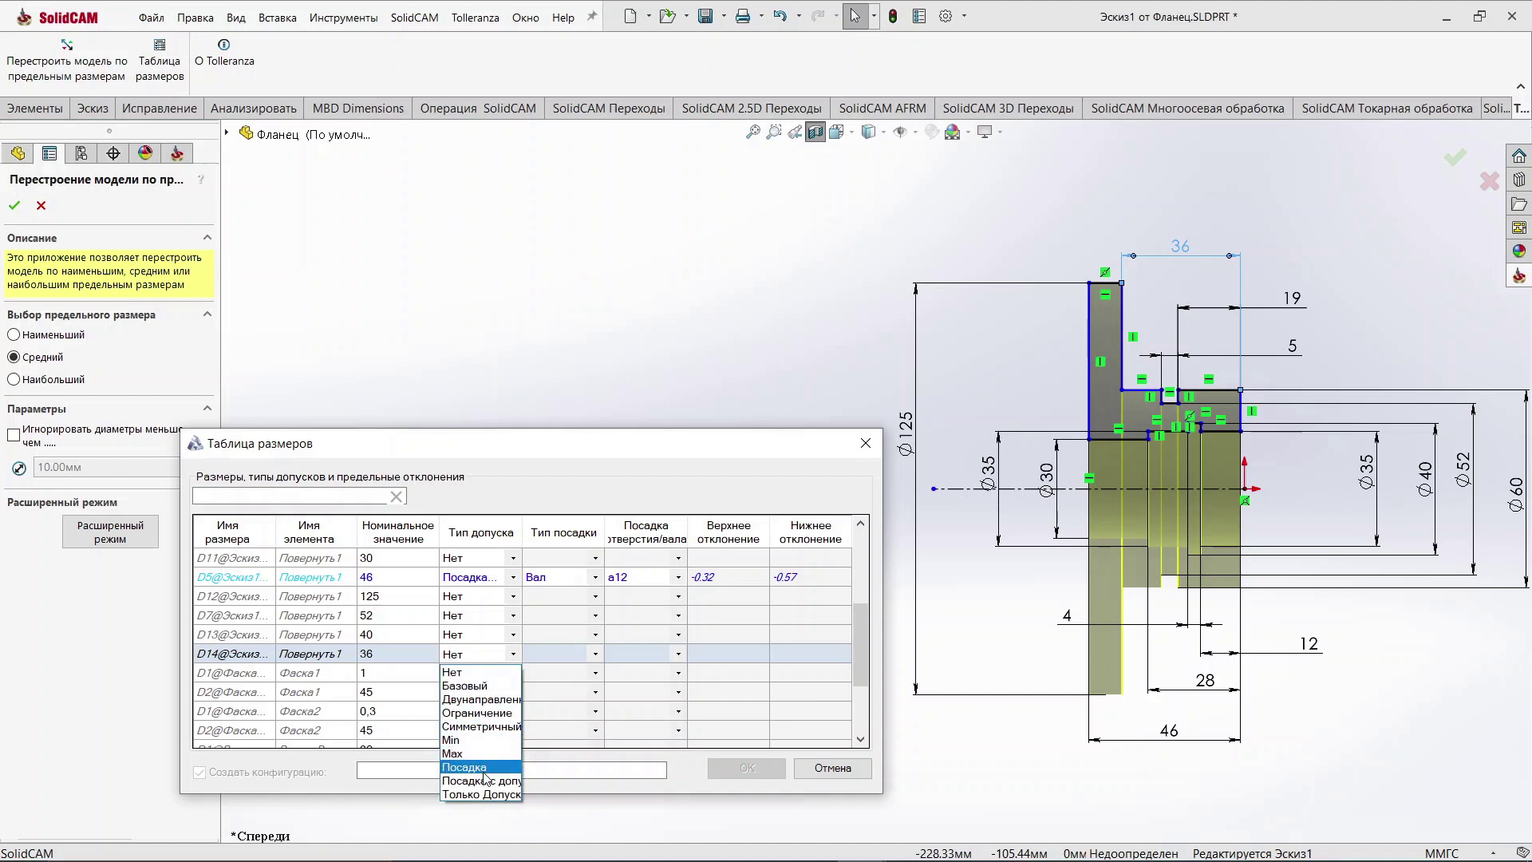
pyautogui.click(484, 794)
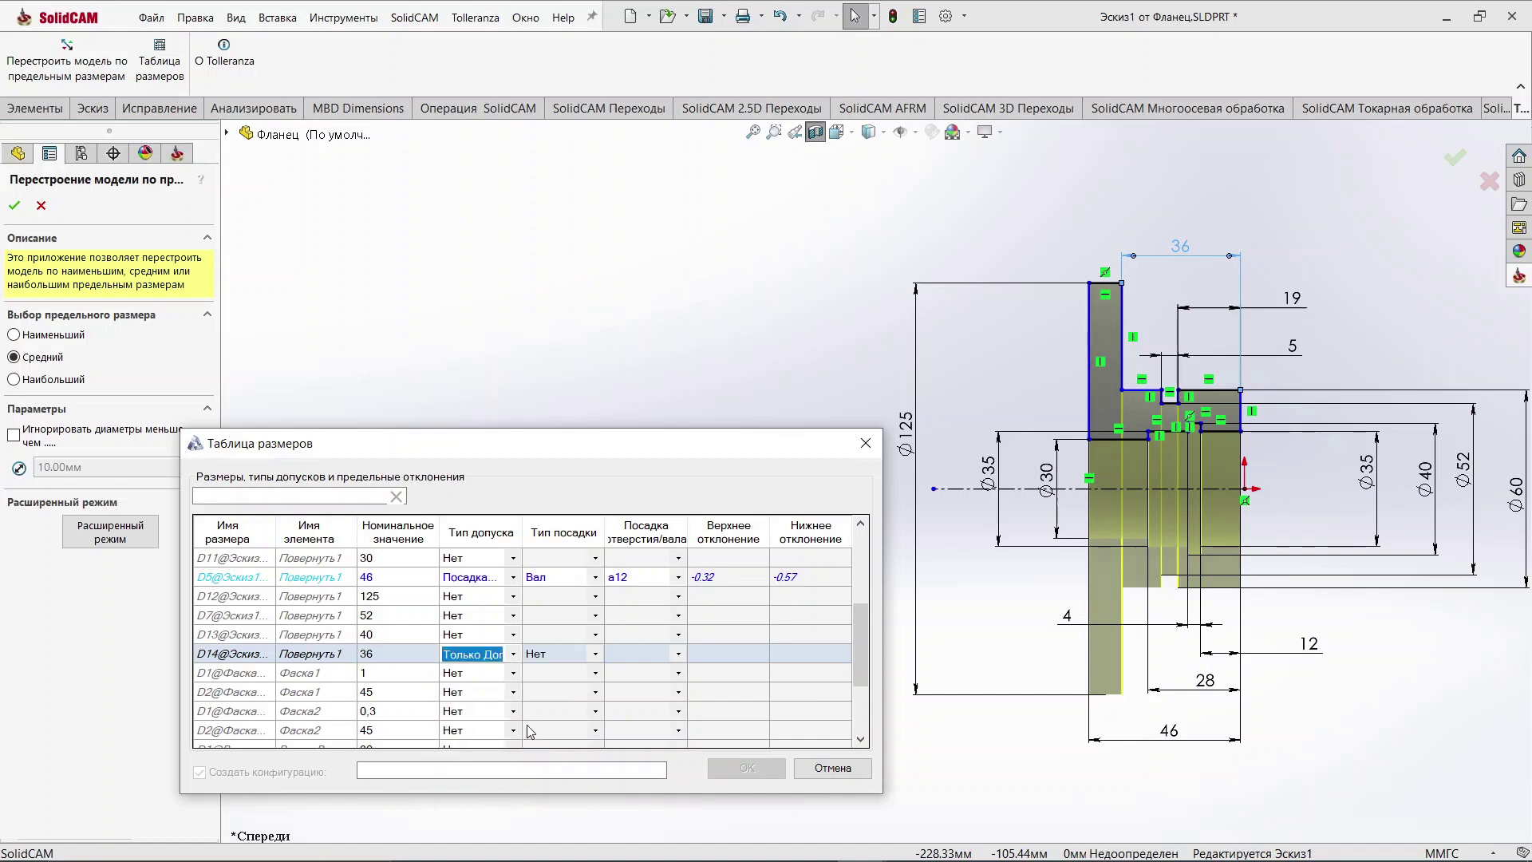
pyautogui.click(597, 655)
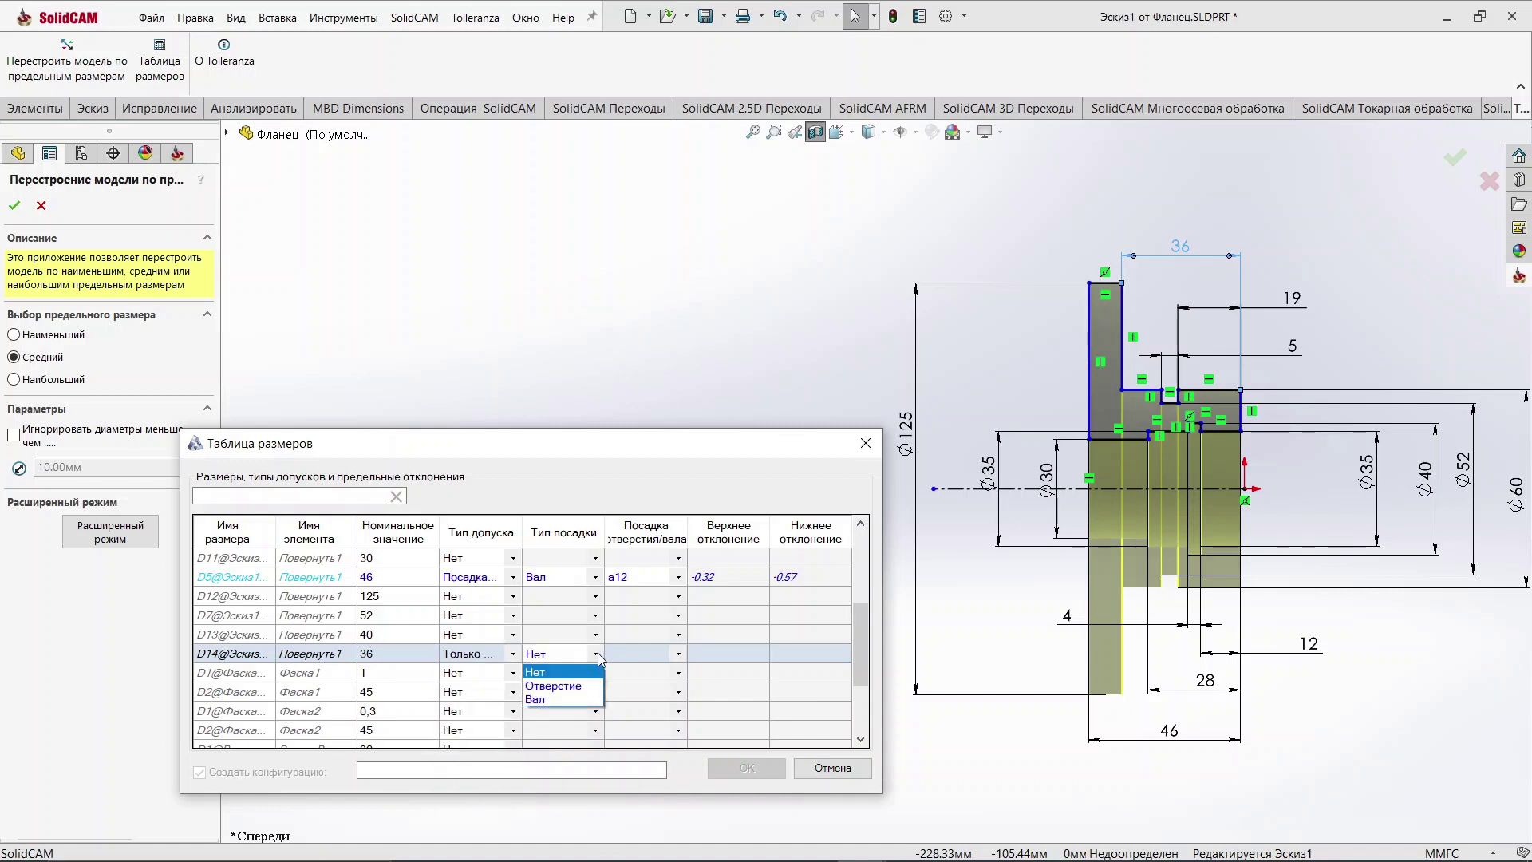
pyautogui.click(586, 699)
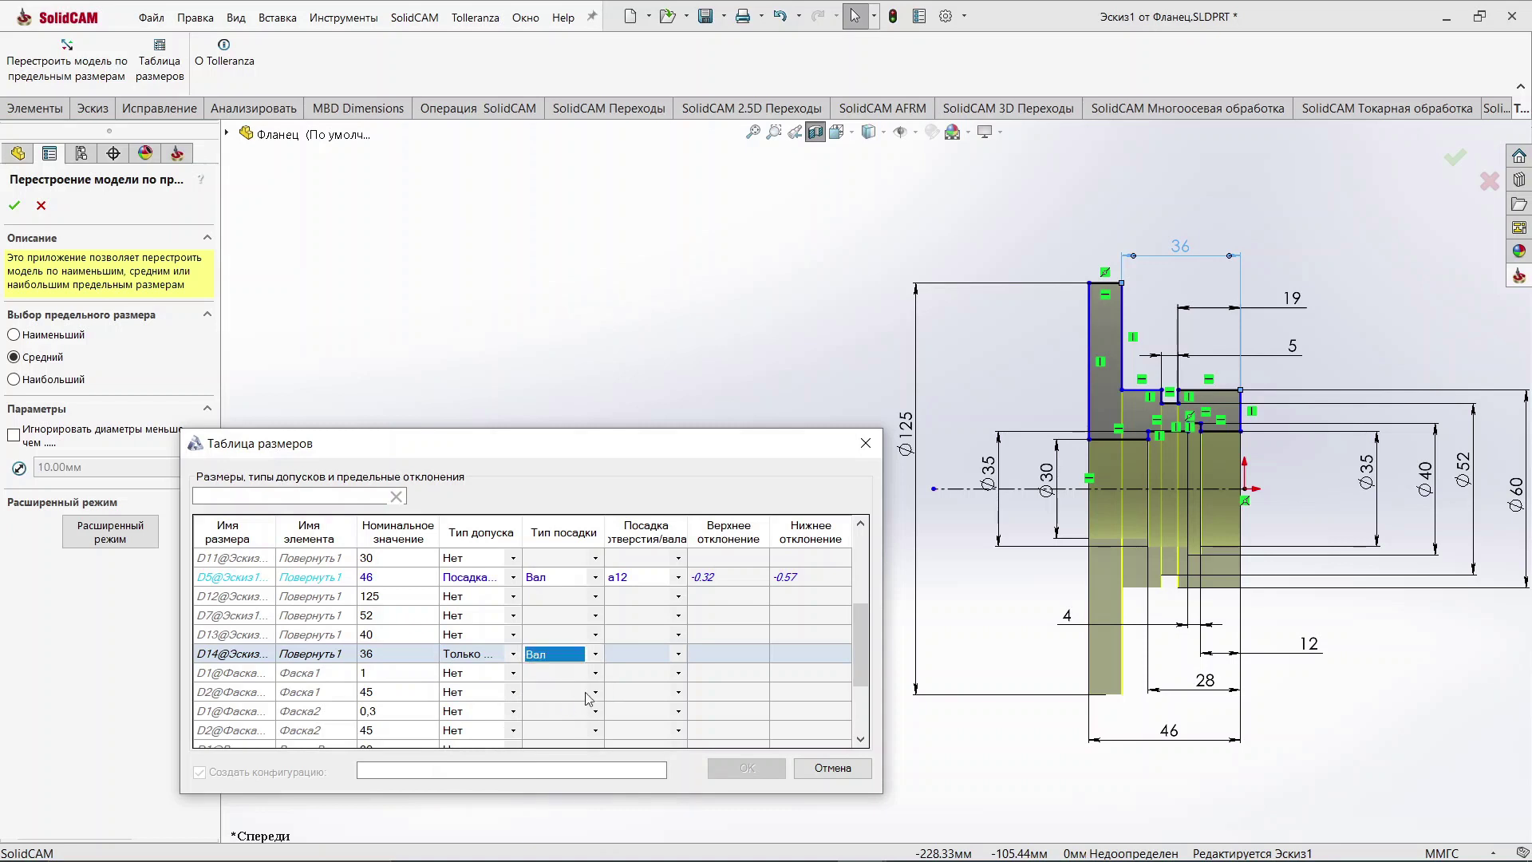
pyautogui.click(678, 653)
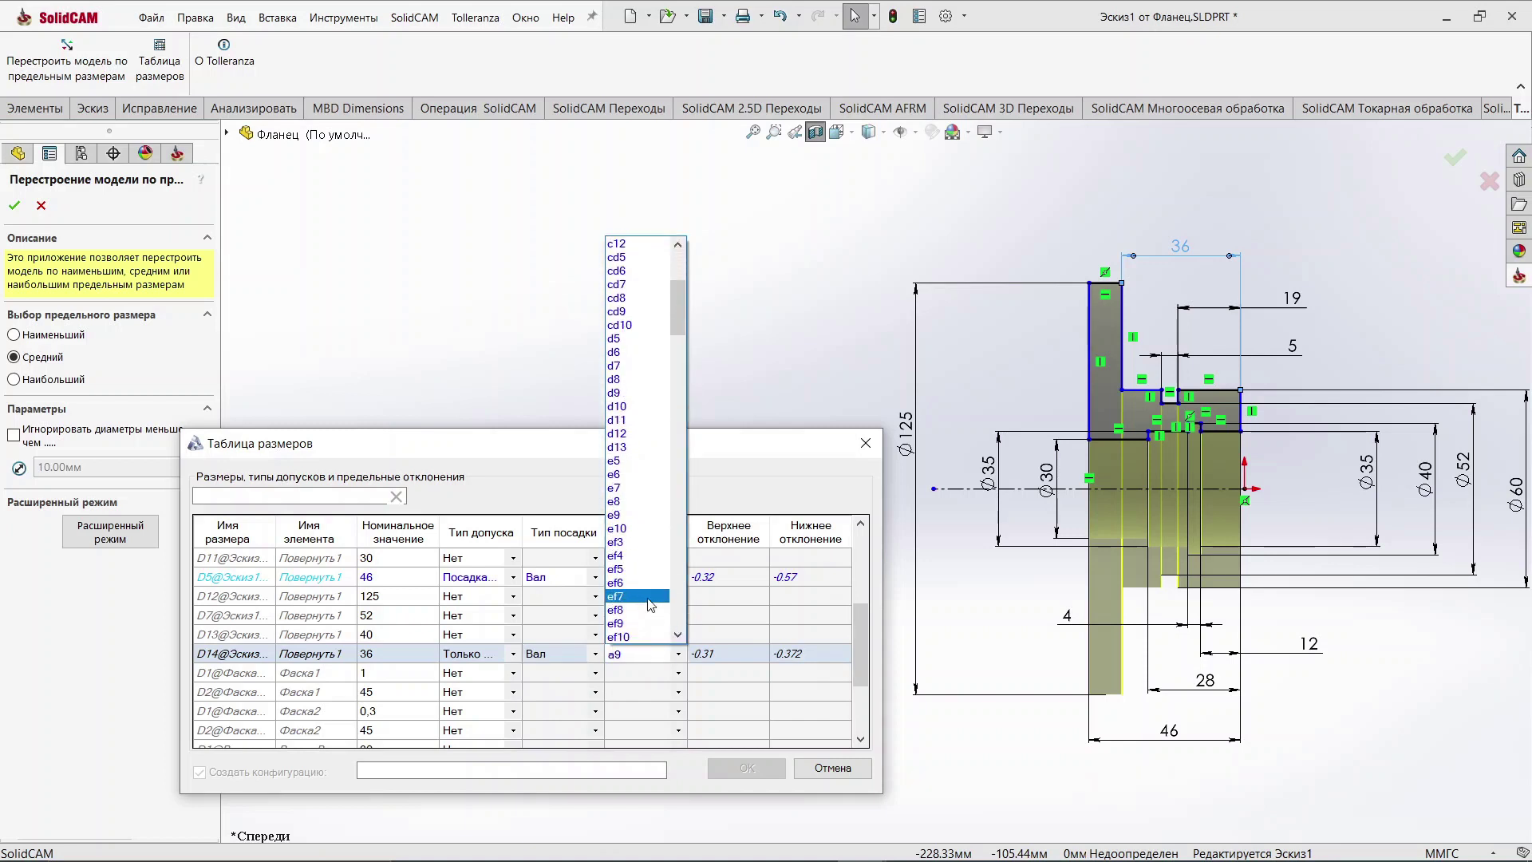
pyautogui.scroll(-7, 649, 605)
pyautogui.scroll(-7, 649, 605)
pyautogui.scroll(-7, 650, 605)
pyautogui.scroll(-6, 649, 606)
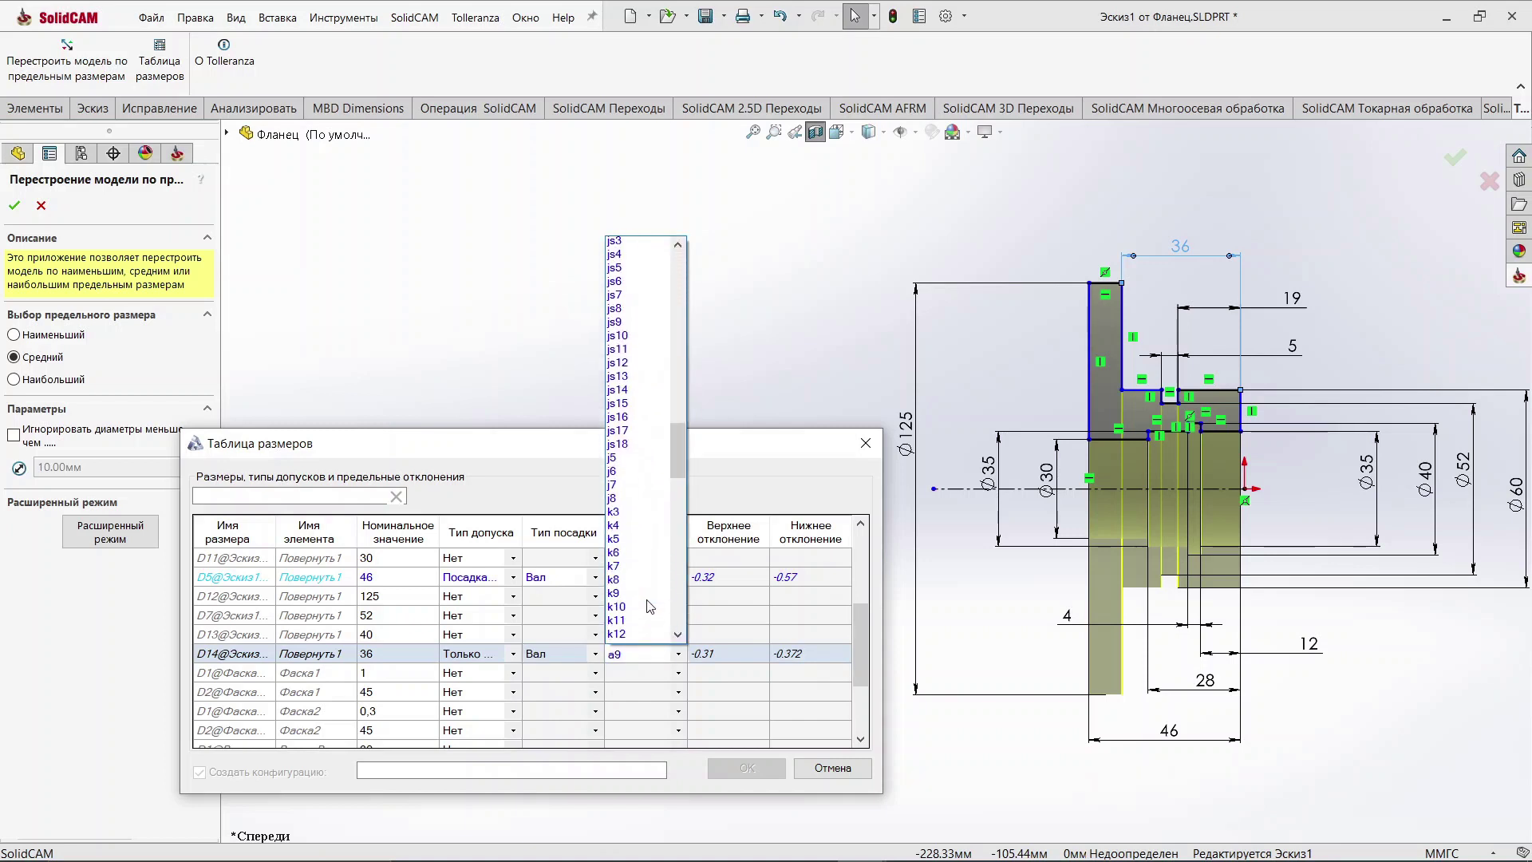
pyautogui.scroll(-7, 650, 606)
pyautogui.scroll(-7, 648, 608)
pyautogui.scroll(-7, 646, 609)
pyautogui.scroll(-7, 644, 611)
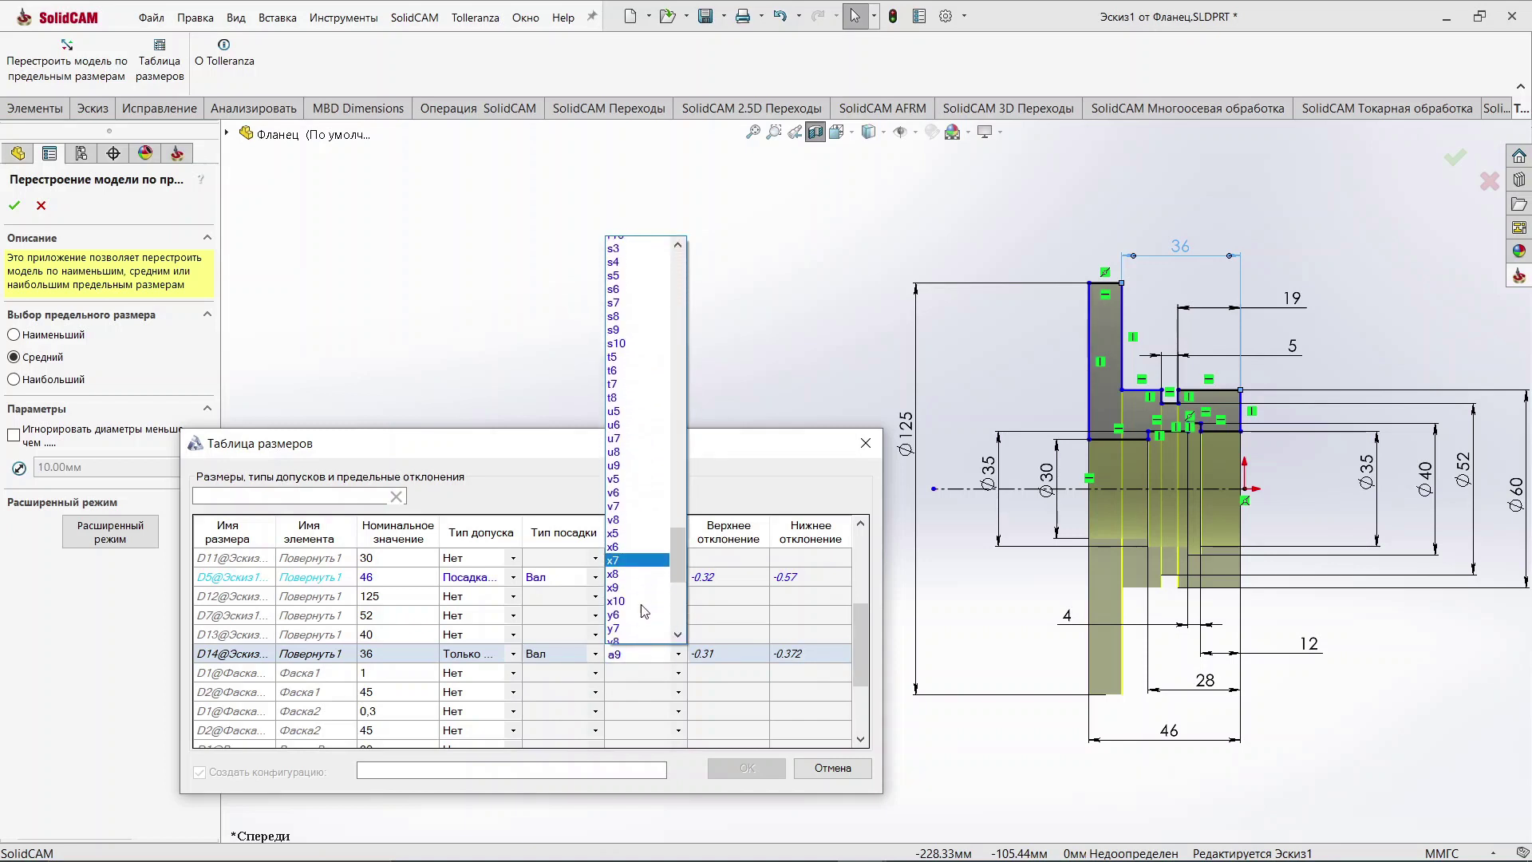
pyautogui.scroll(3, 645, 612)
pyautogui.scroll(3, 644, 611)
pyautogui.scroll(2, 645, 611)
pyautogui.scroll(2, 645, 611)
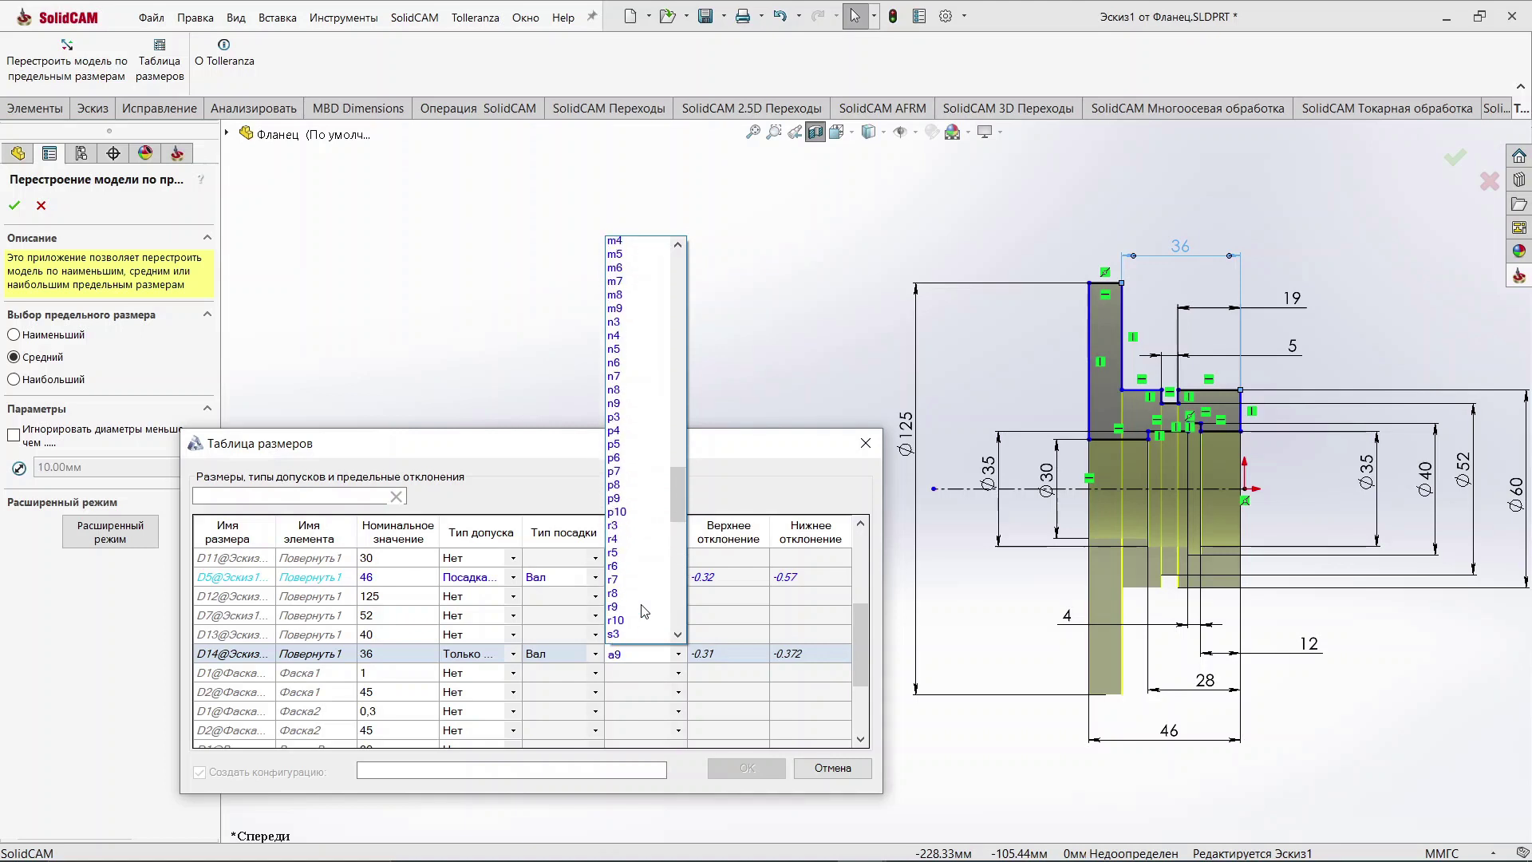
pyautogui.scroll(3, 645, 611)
pyautogui.scroll(4, 645, 611)
pyautogui.scroll(4, 645, 611)
pyautogui.scroll(4, 645, 611)
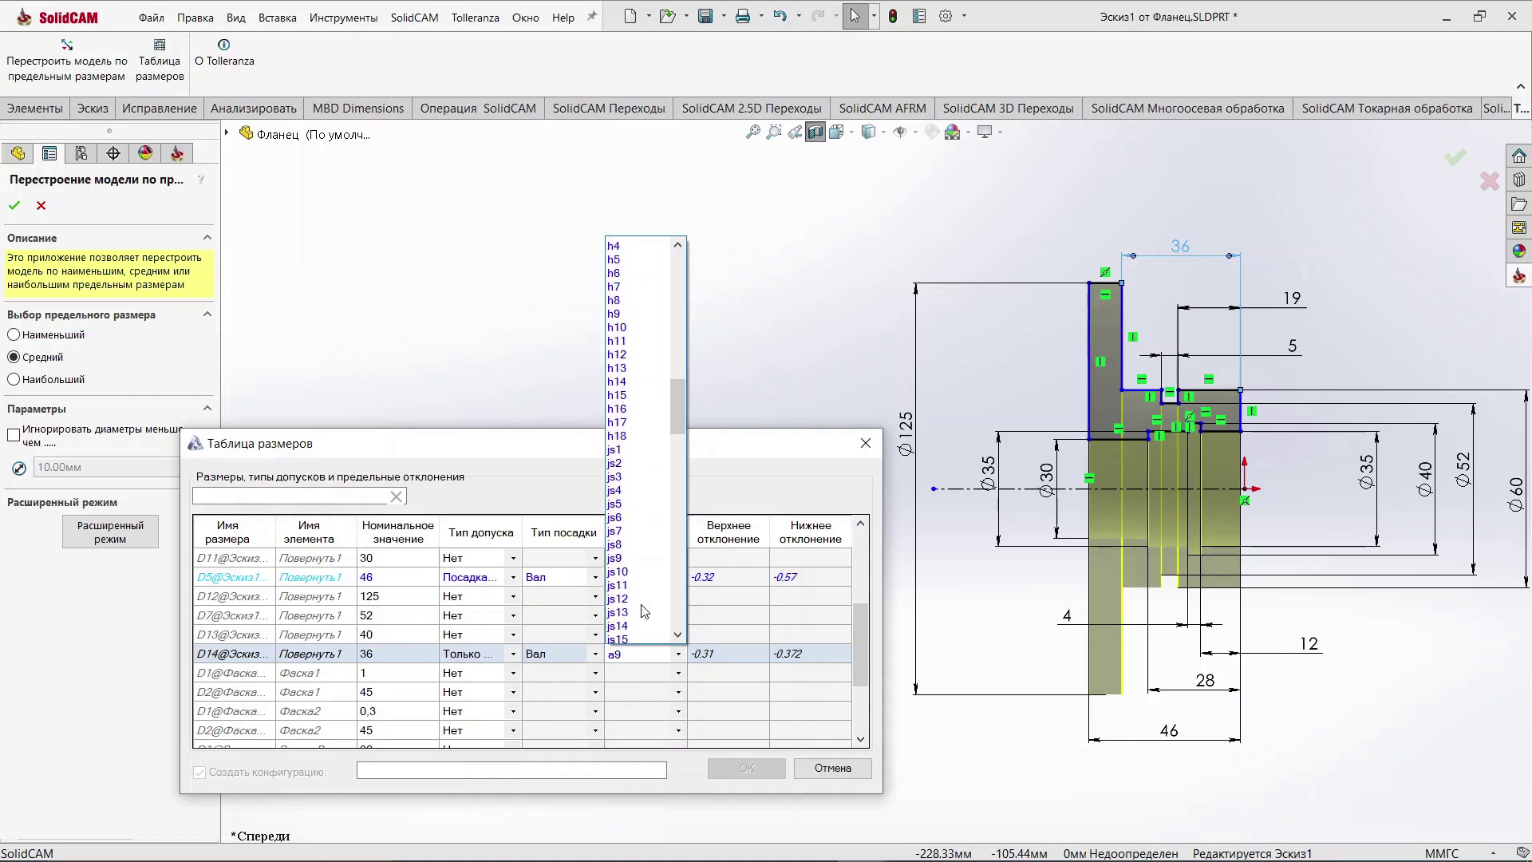
pyautogui.scroll(-3, 644, 611)
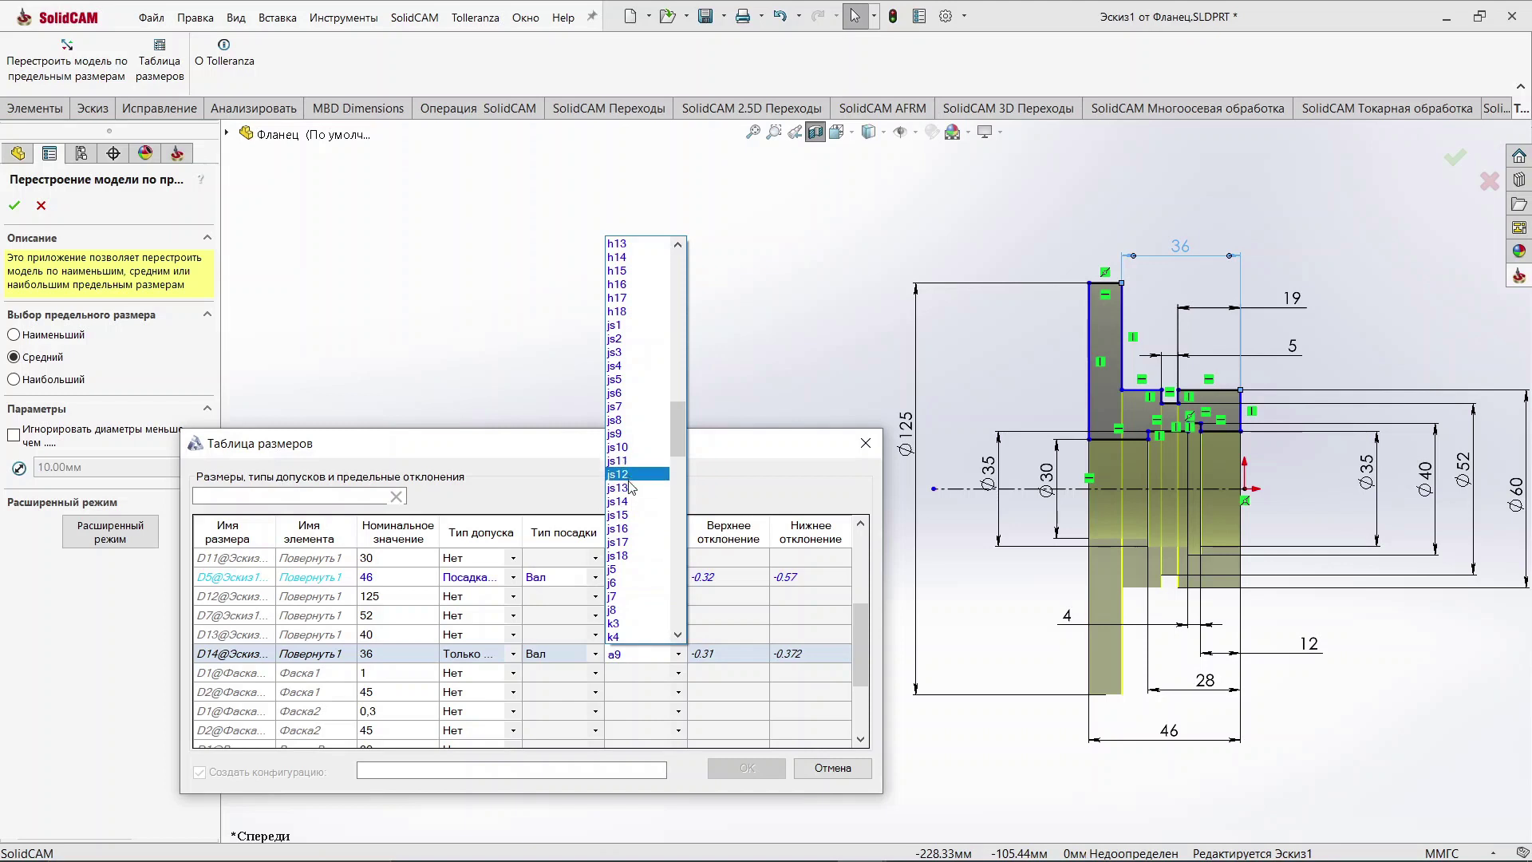
pyautogui.click(630, 502)
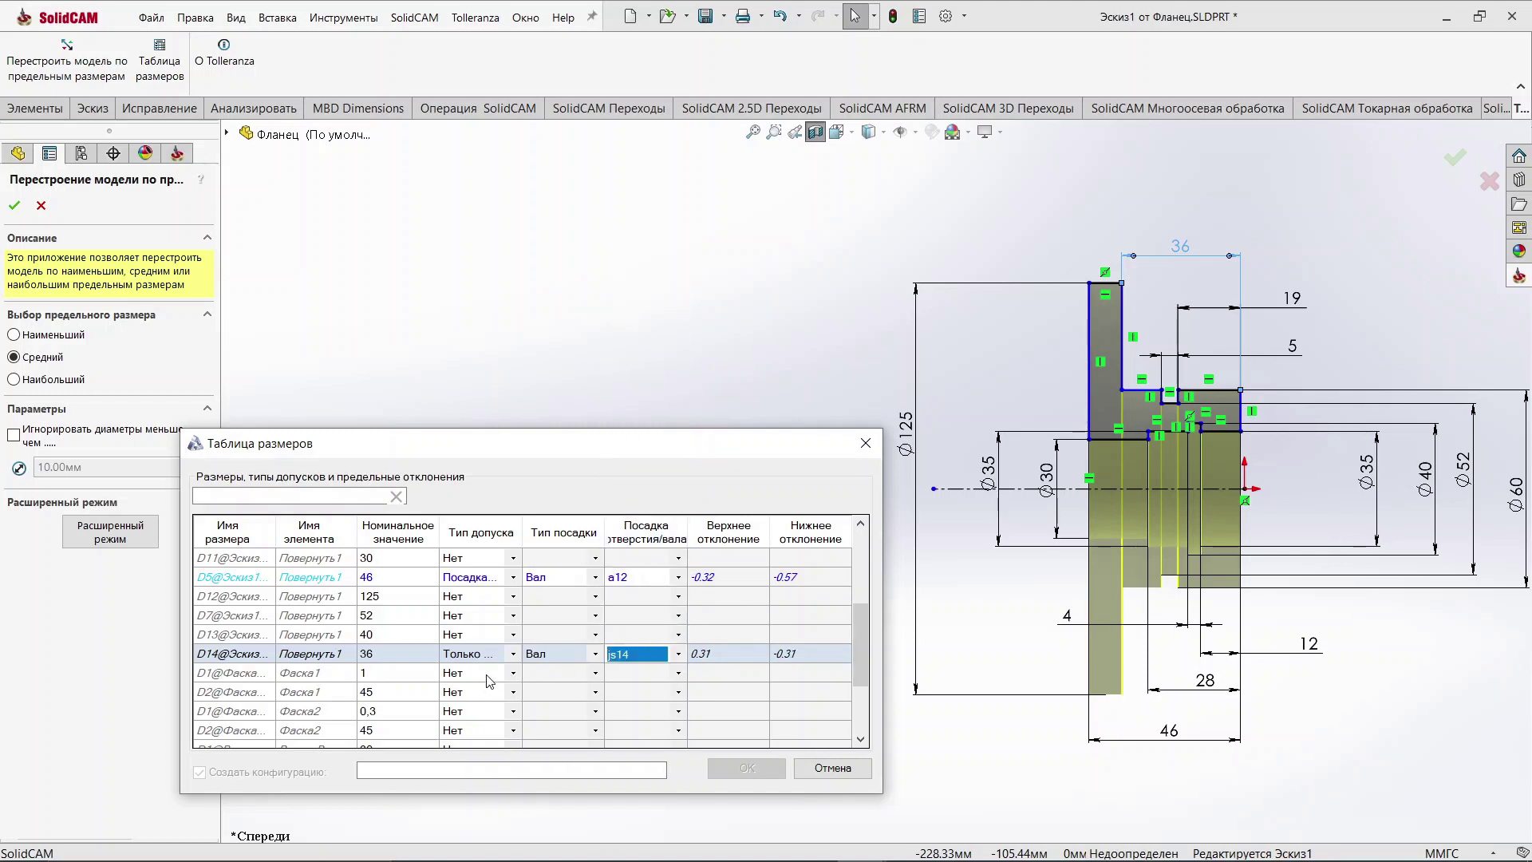
# Step: Give D12 (Ø125) a Посадка shaft fit h14 and name the new configuration 1
pyautogui.click(493, 598)
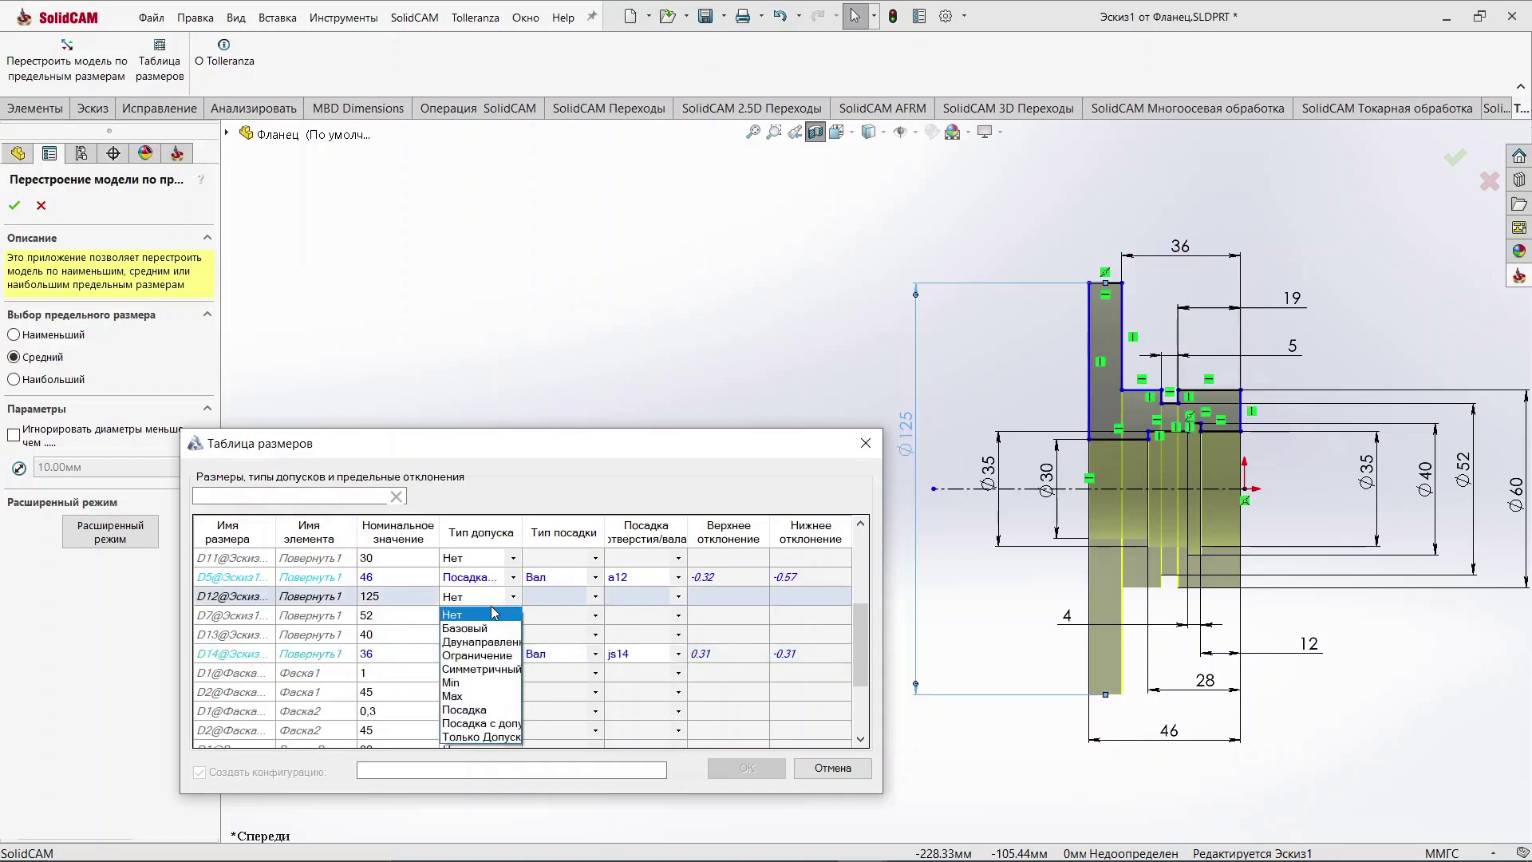
pyautogui.click(479, 713)
pyautogui.click(595, 597)
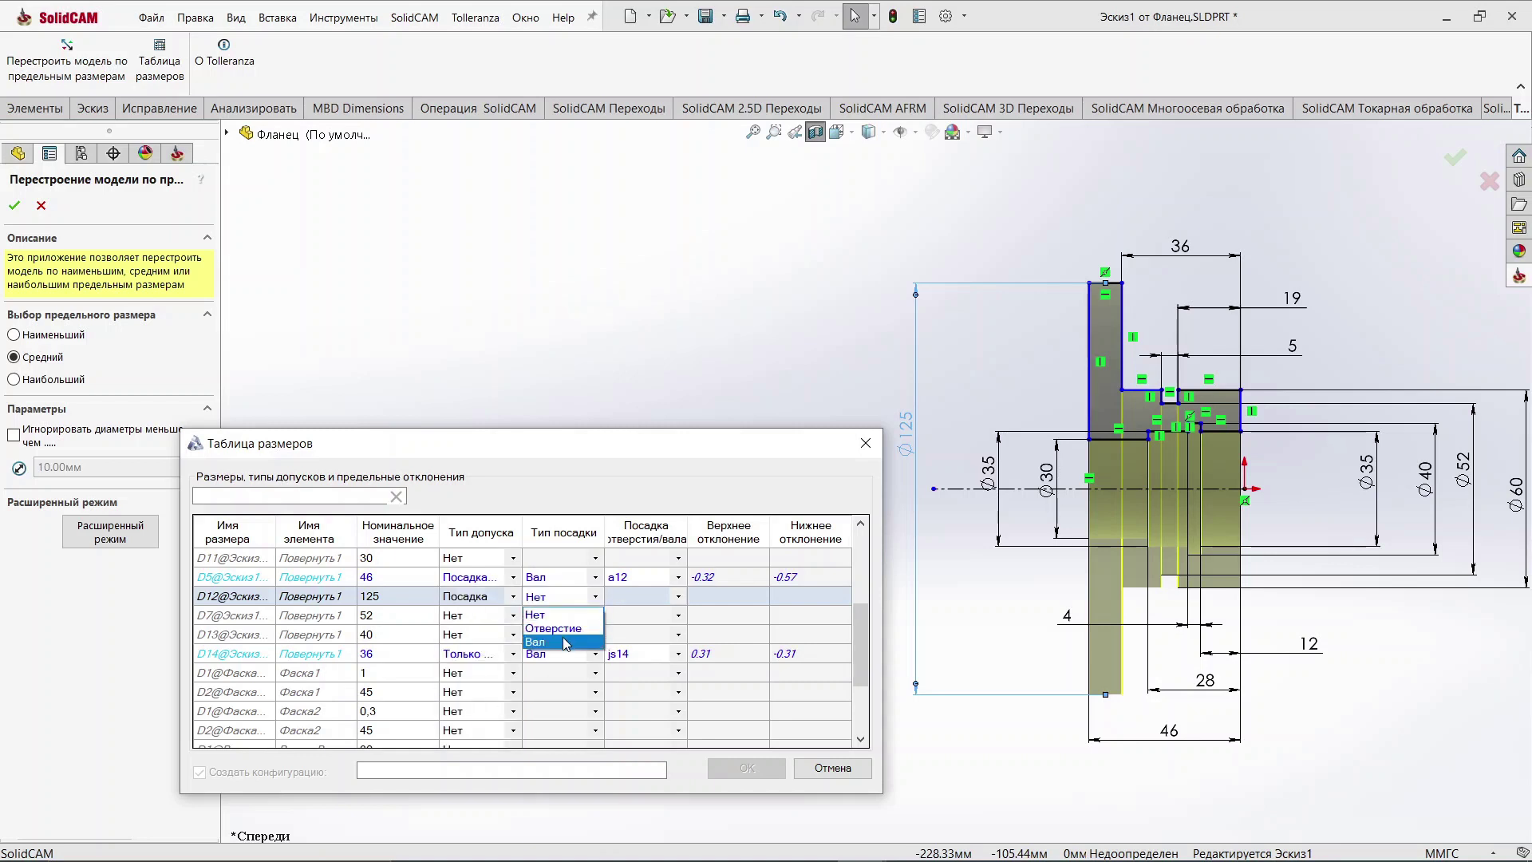
pyautogui.click(562, 641)
pyautogui.click(678, 597)
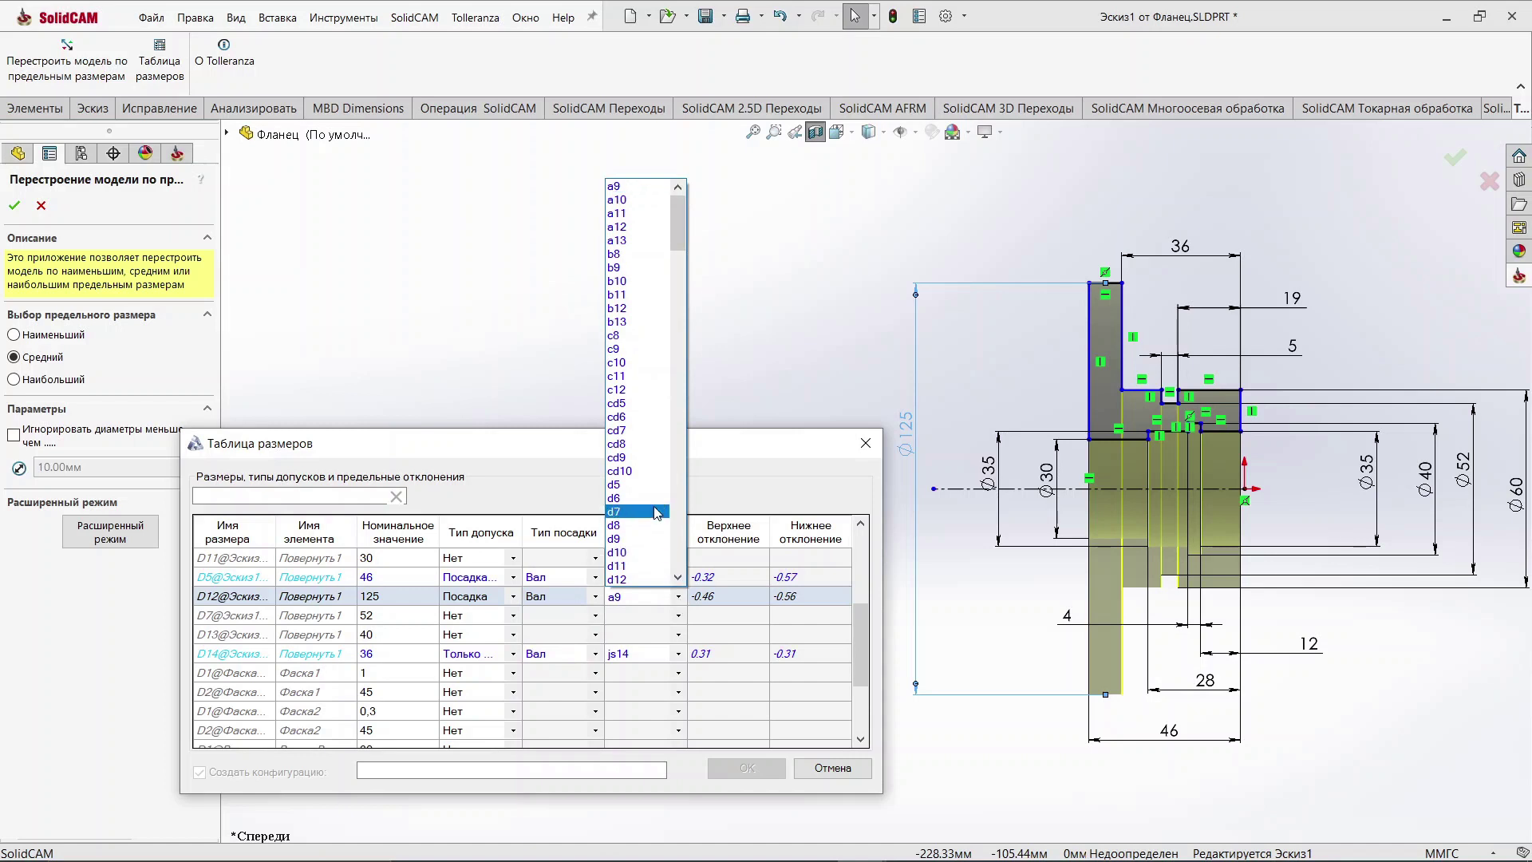
pyautogui.scroll(-4, 653, 525)
pyautogui.scroll(-4, 653, 525)
pyautogui.scroll(-2, 653, 525)
pyautogui.scroll(-3, 652, 528)
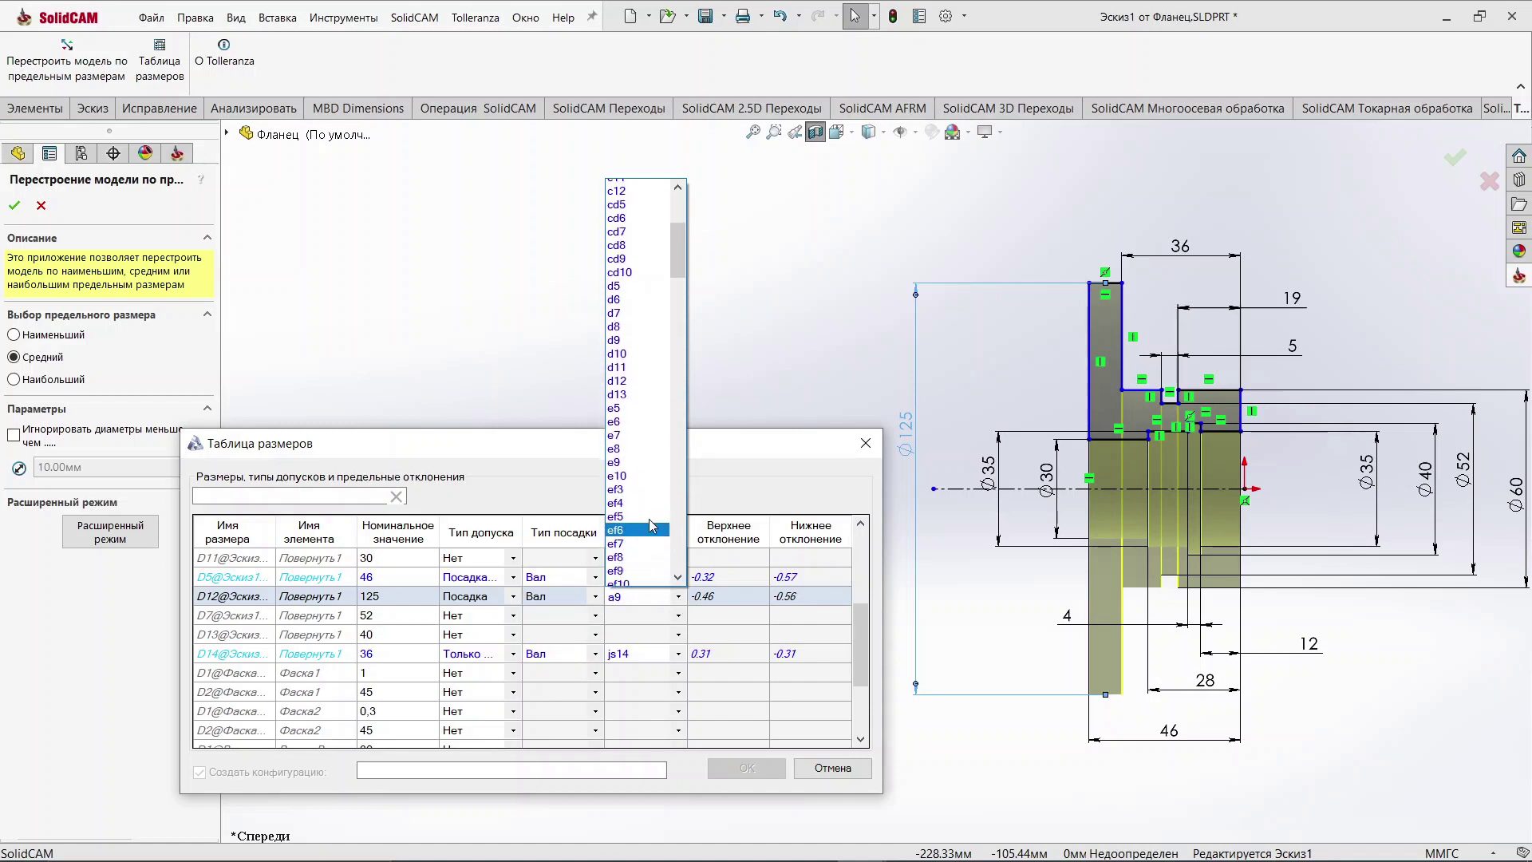
pyautogui.scroll(-2, 651, 532)
pyautogui.scroll(-3, 650, 536)
pyautogui.scroll(-1, 648, 531)
pyautogui.scroll(-2, 646, 519)
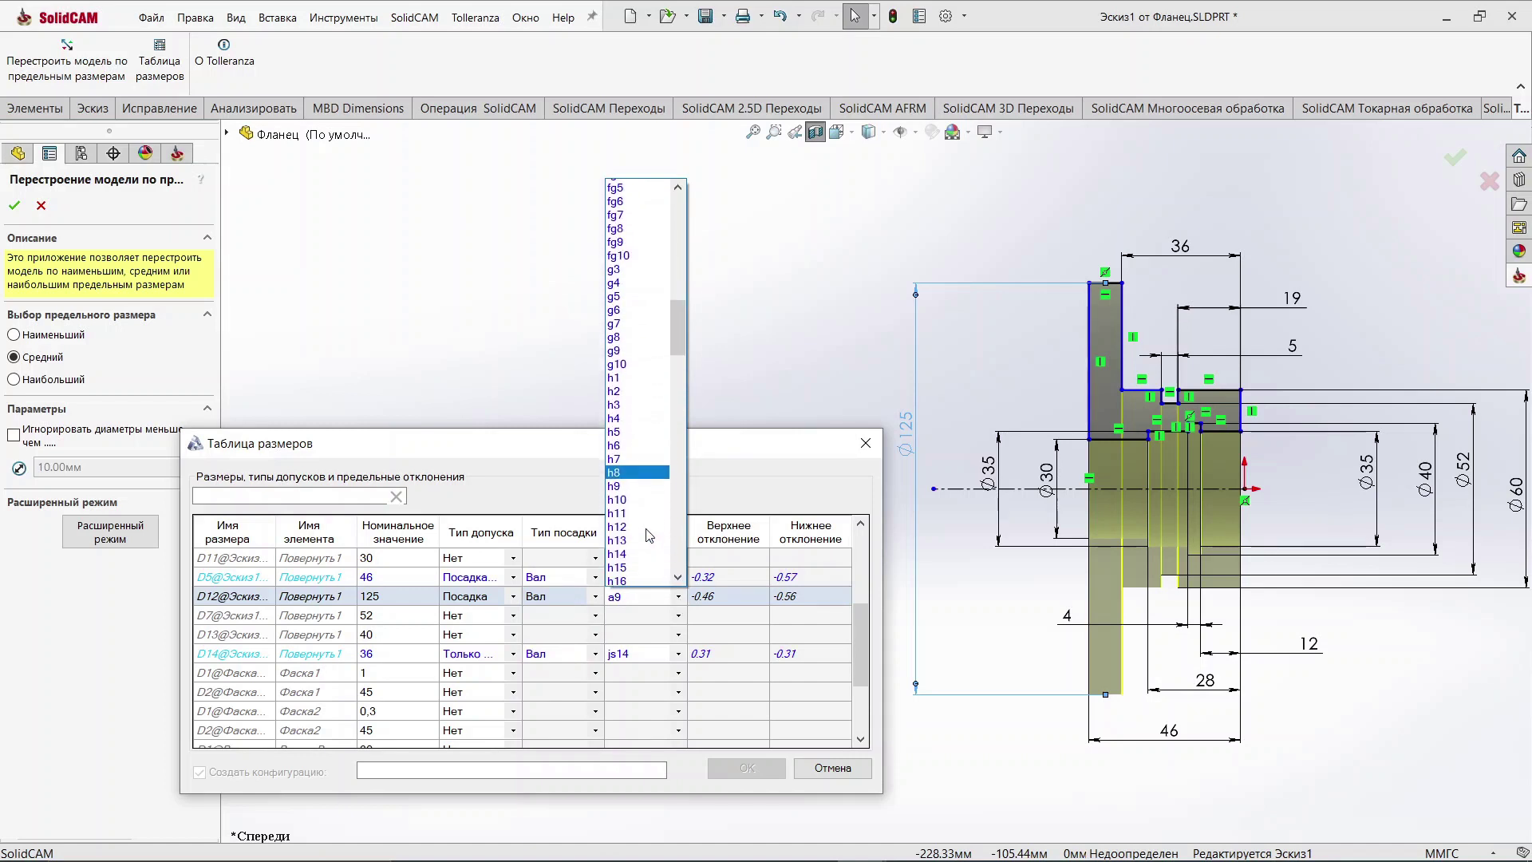
pyautogui.scroll(-2, 643, 504)
pyautogui.click(640, 484)
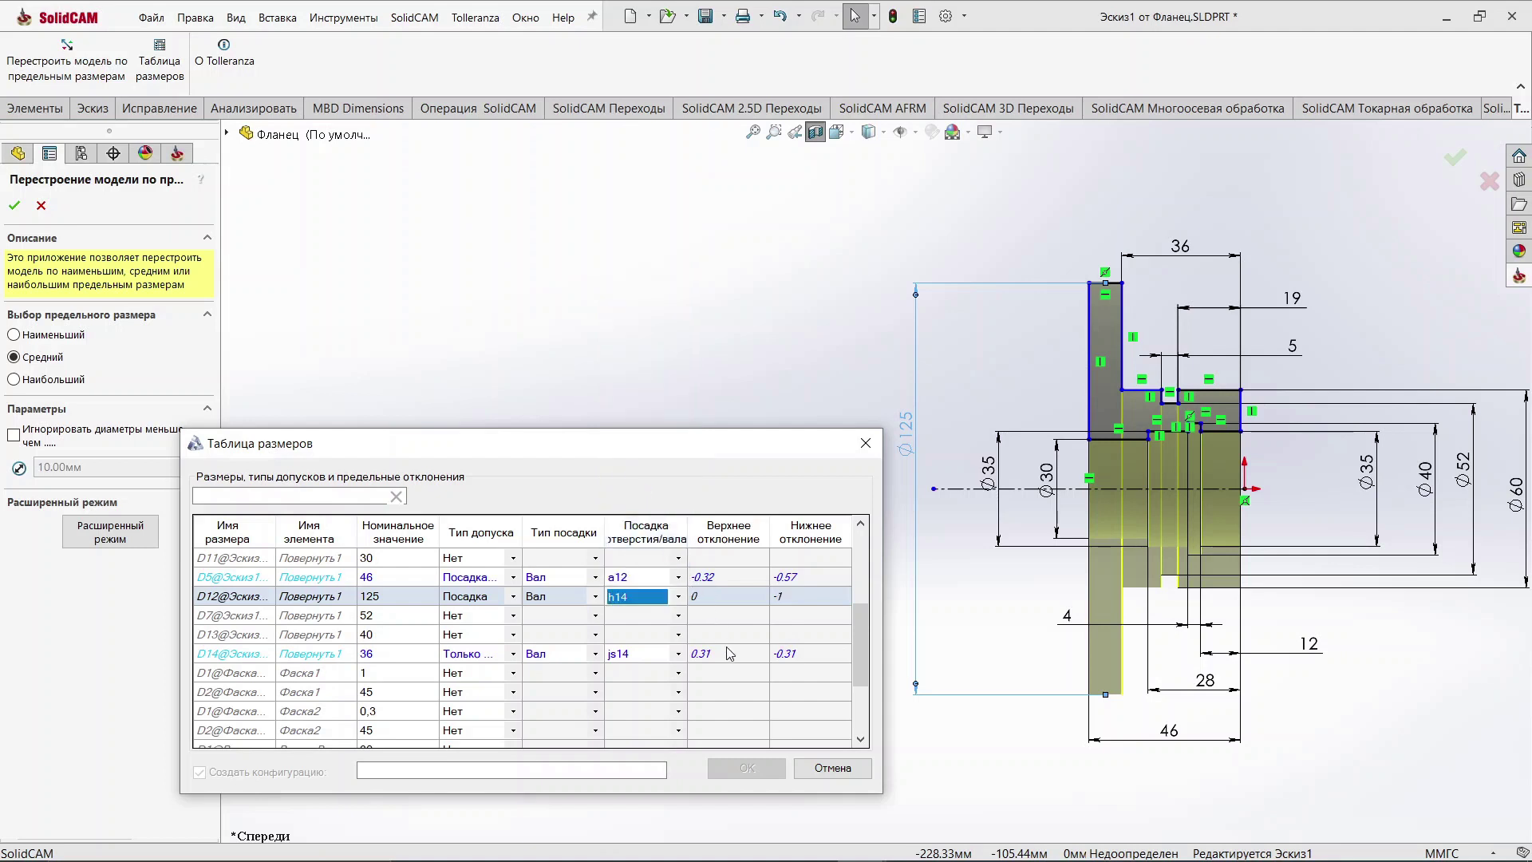
pyautogui.click(424, 770)
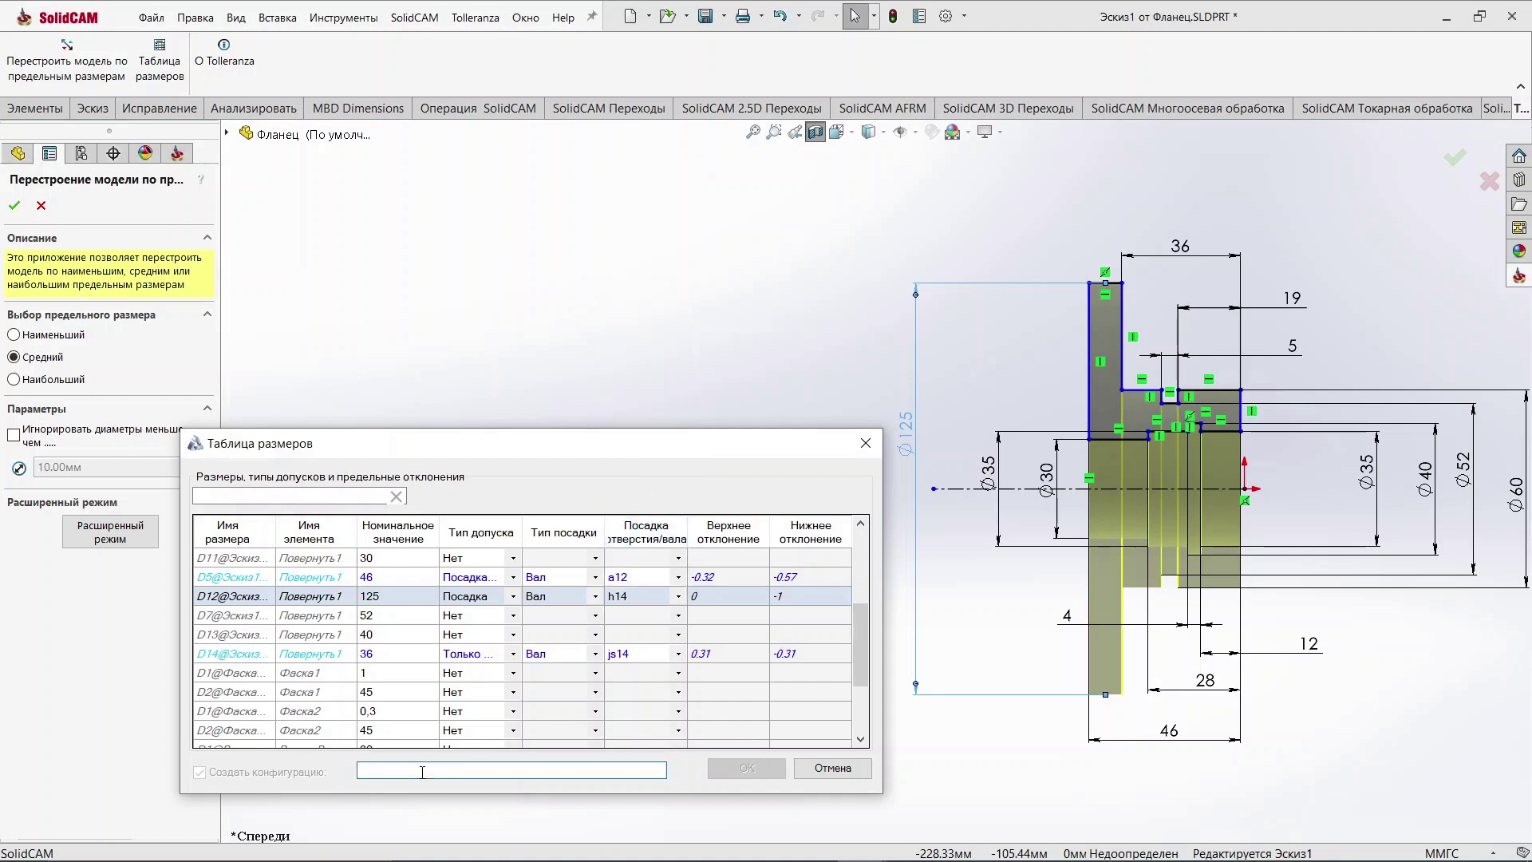
pyautogui.write('1')
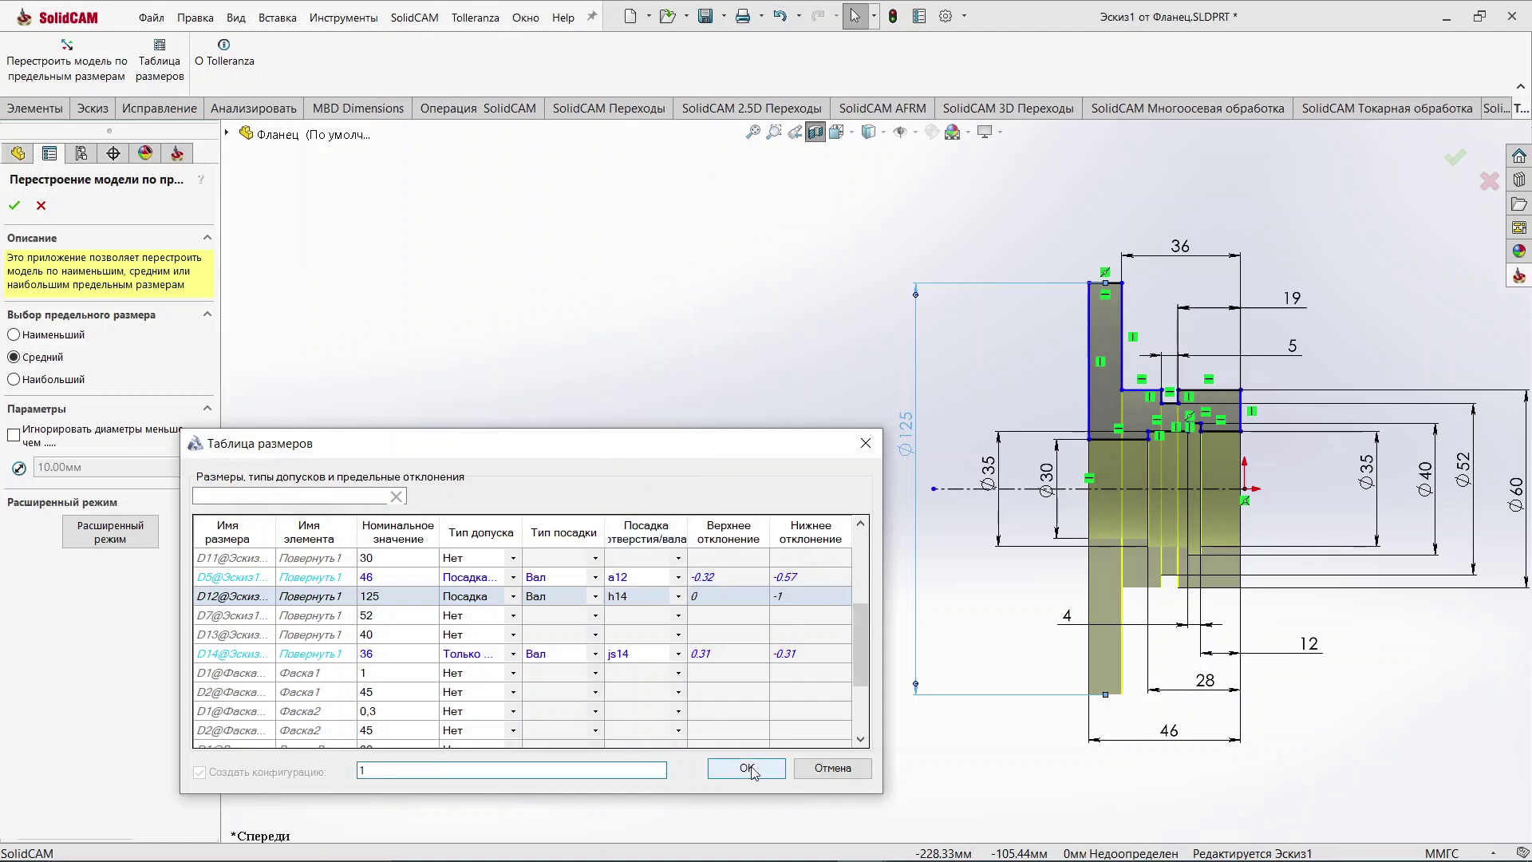
# Step: Create configuration 1, then view the revolve sketch dimensions in the default configuration
pyautogui.click(751, 770)
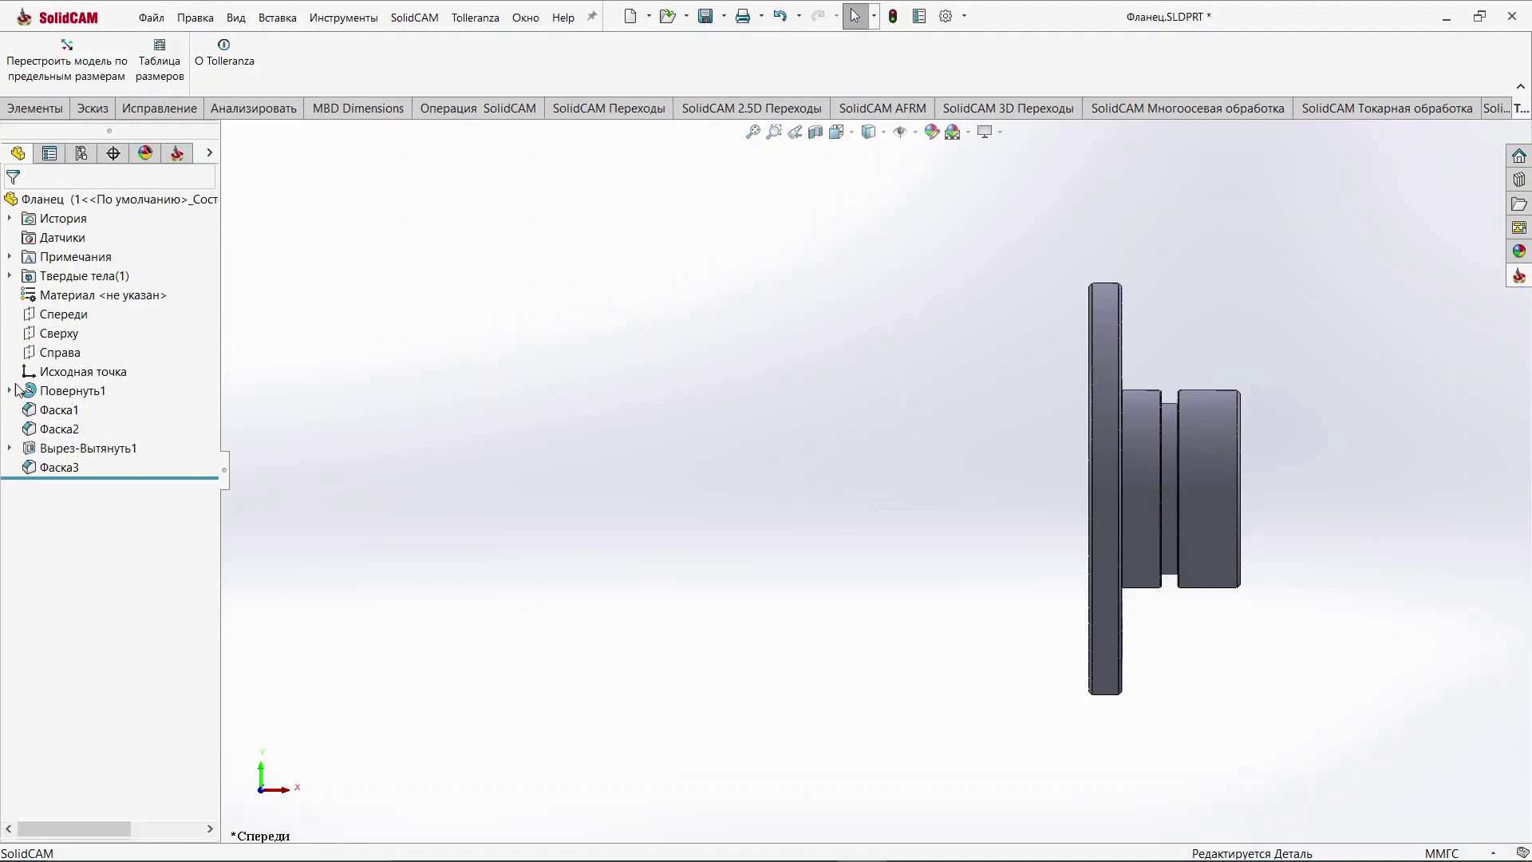
pyautogui.click(83, 153)
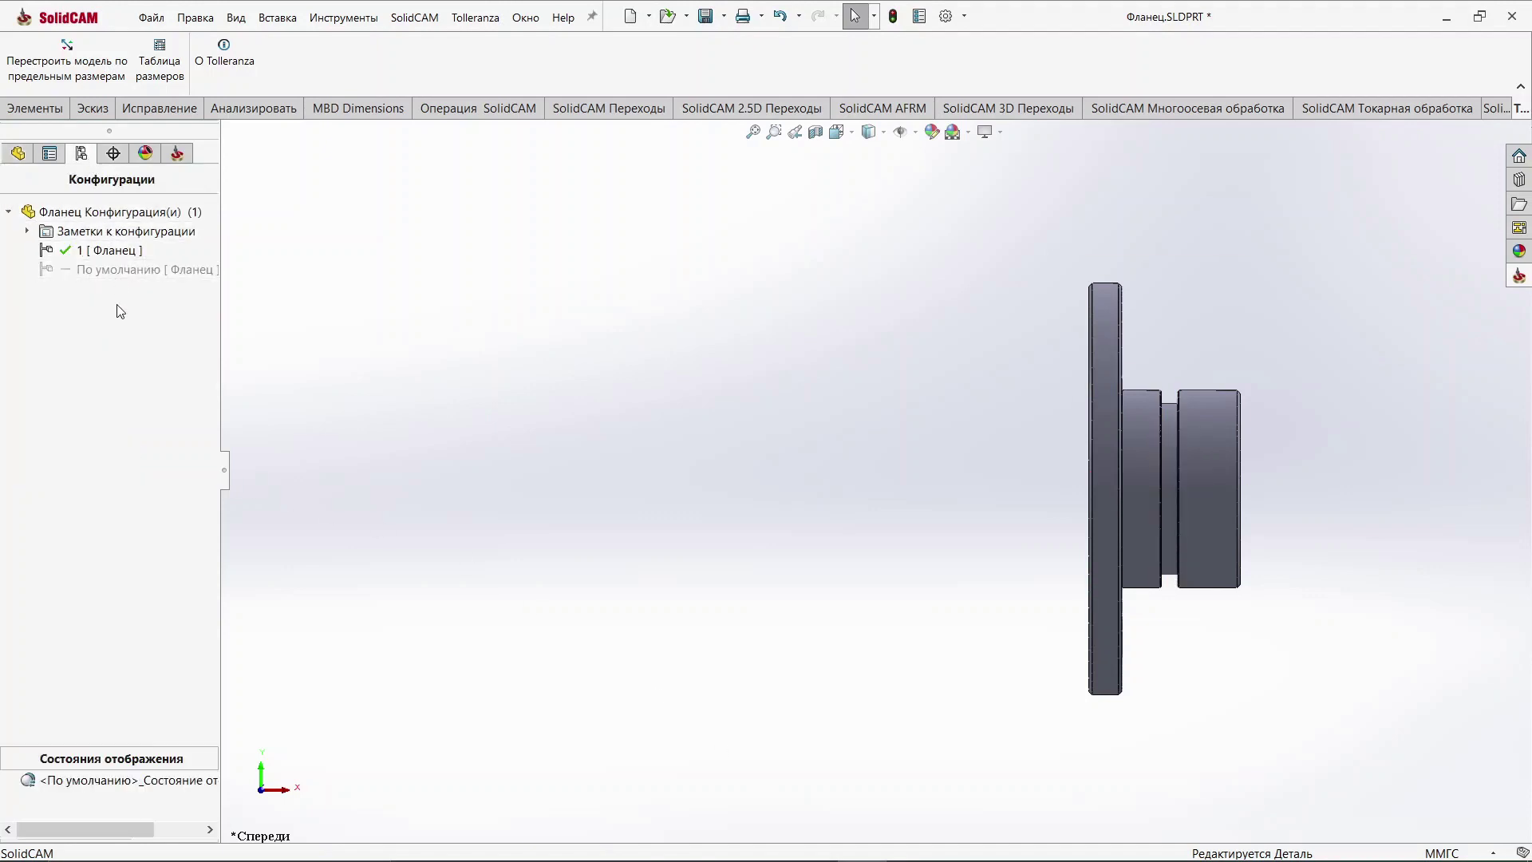
pyautogui.doubleClick(104, 270)
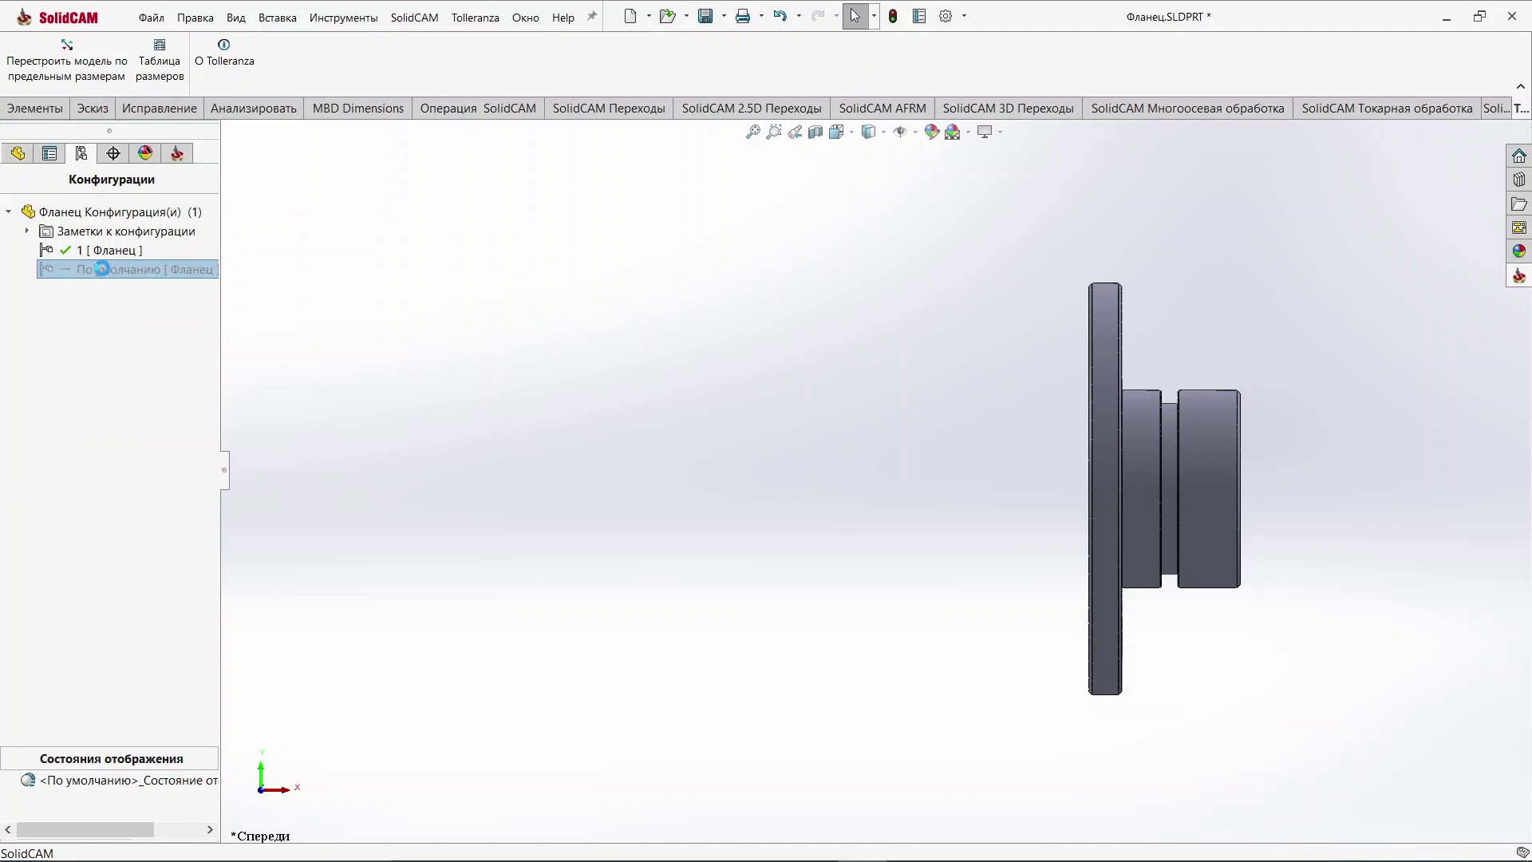
pyautogui.click(18, 153)
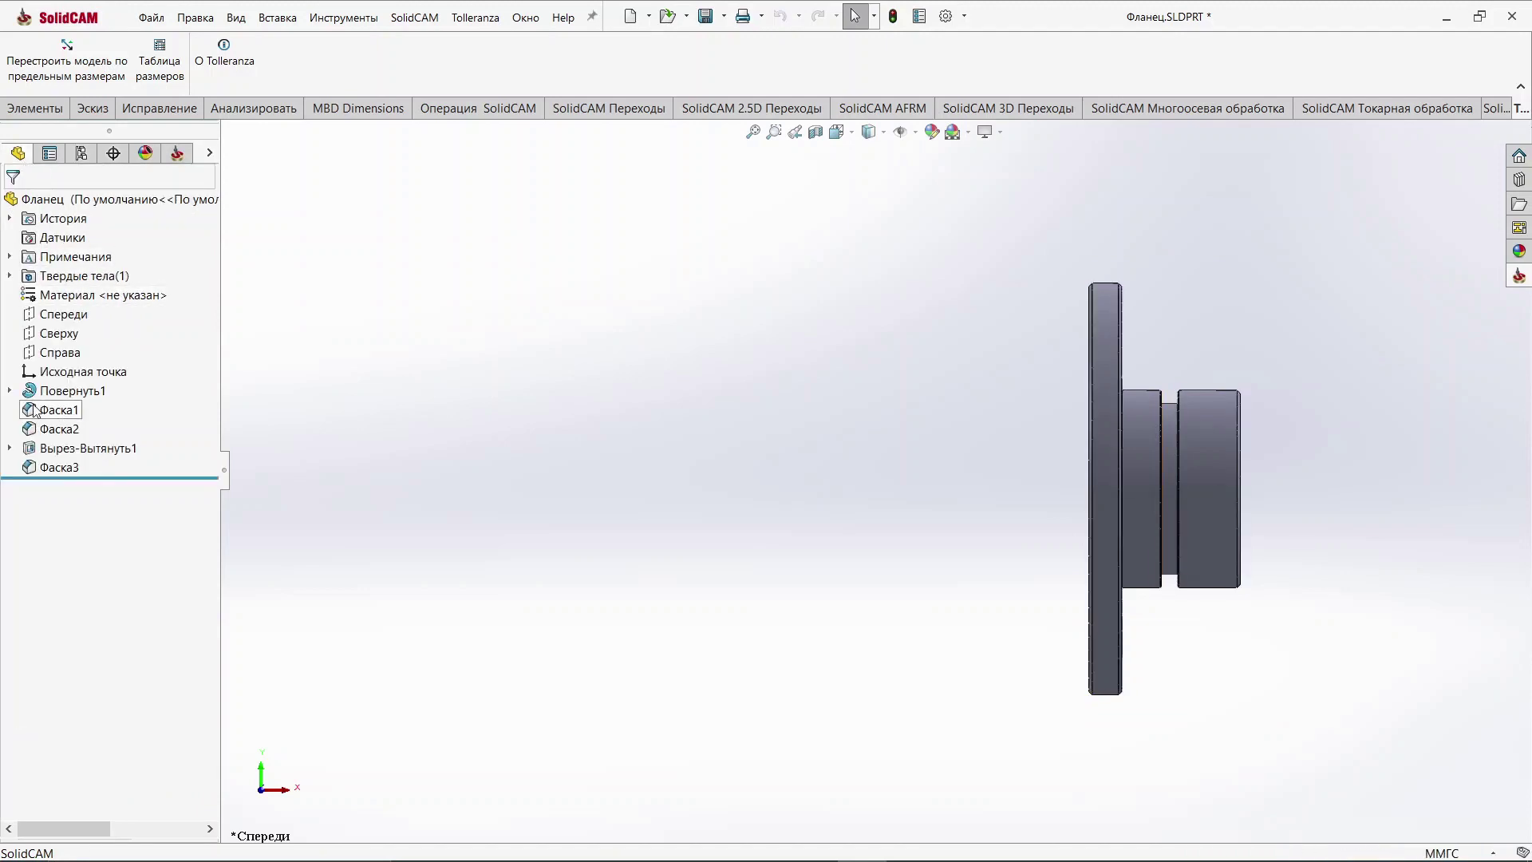
pyautogui.click(9, 390)
pyautogui.click(86, 409)
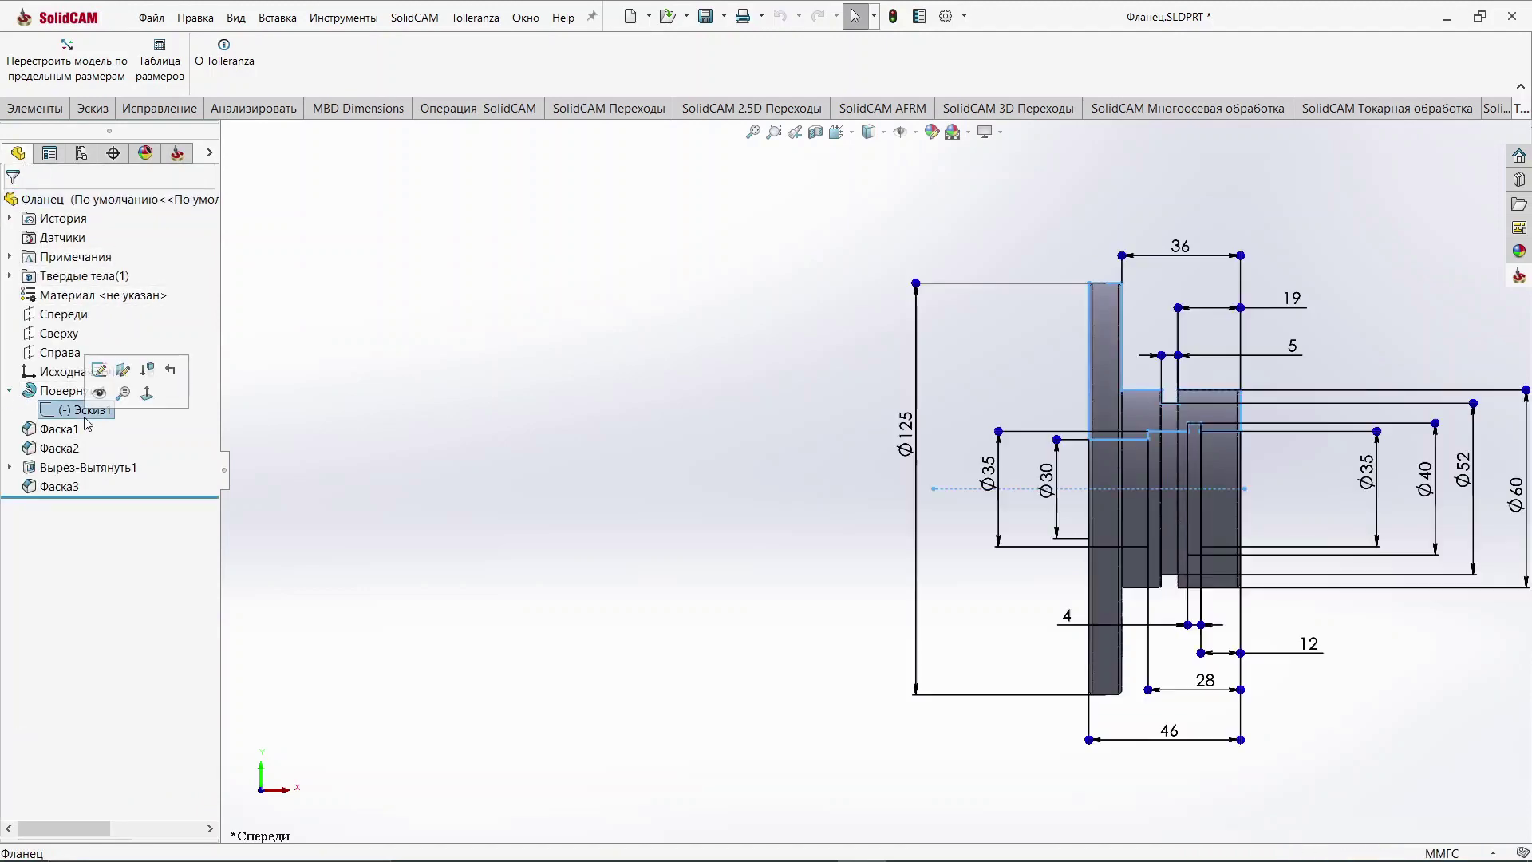
pyautogui.press('z')
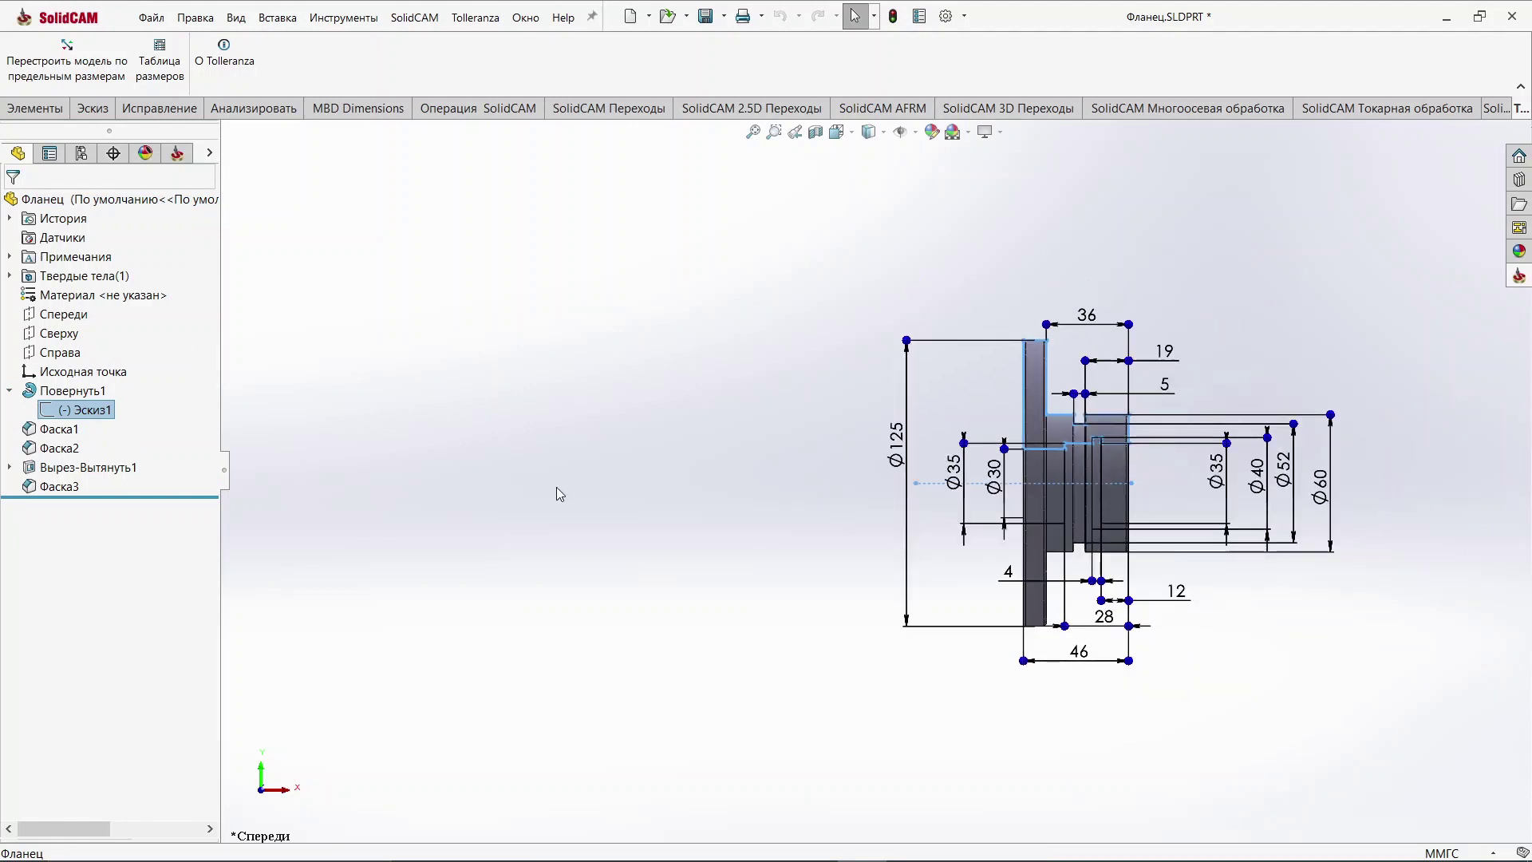
# Step: Activate configuration '1 [Фланец]' to show Эскиз1 fits like Ø125 h14, 46 a12, Ø60 h7
pyautogui.click(81, 153)
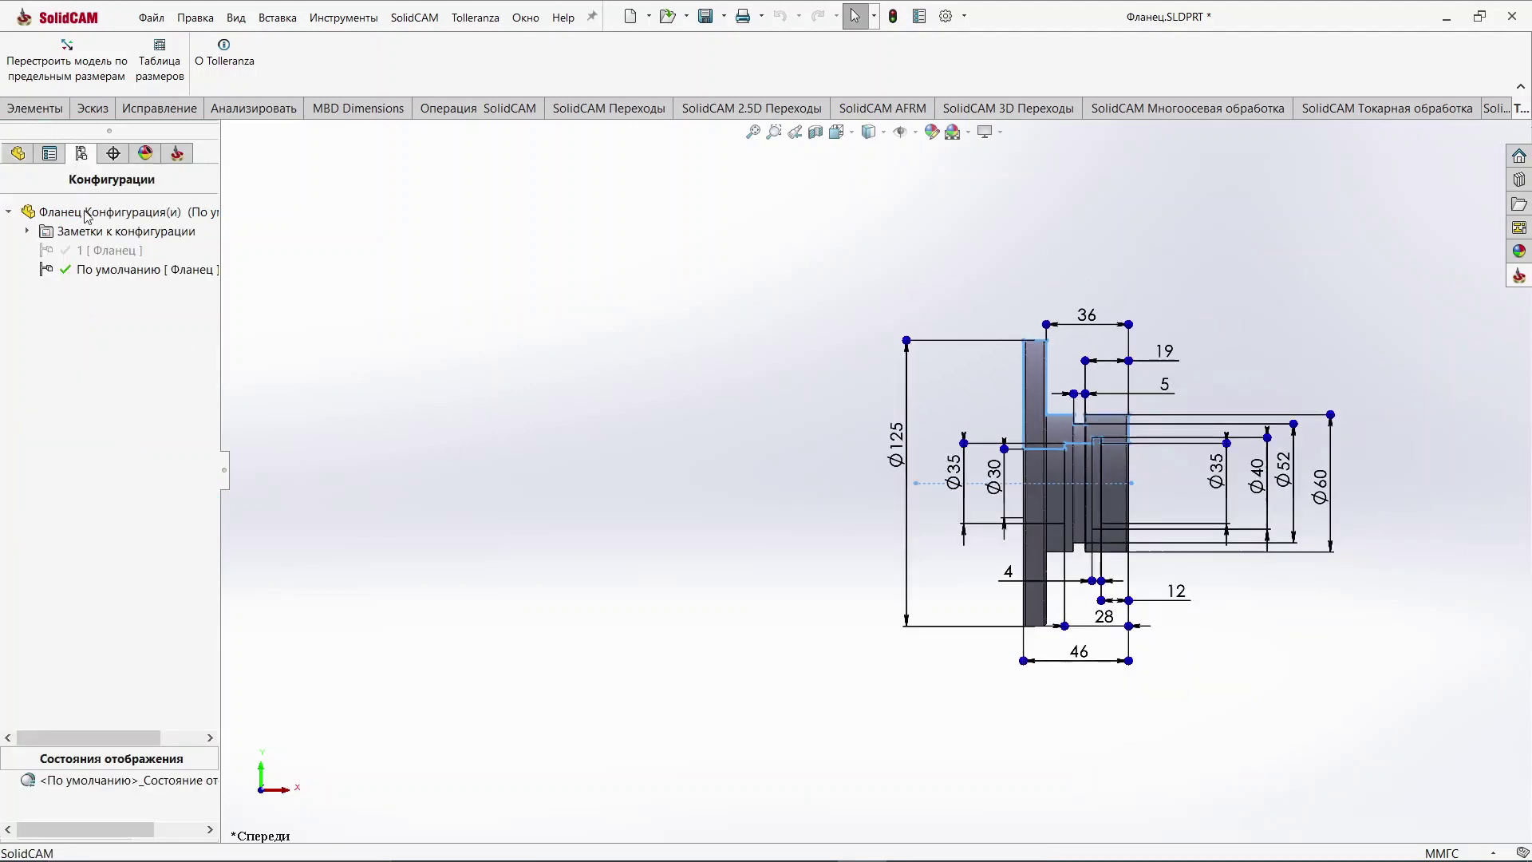
pyautogui.doubleClick(100, 251)
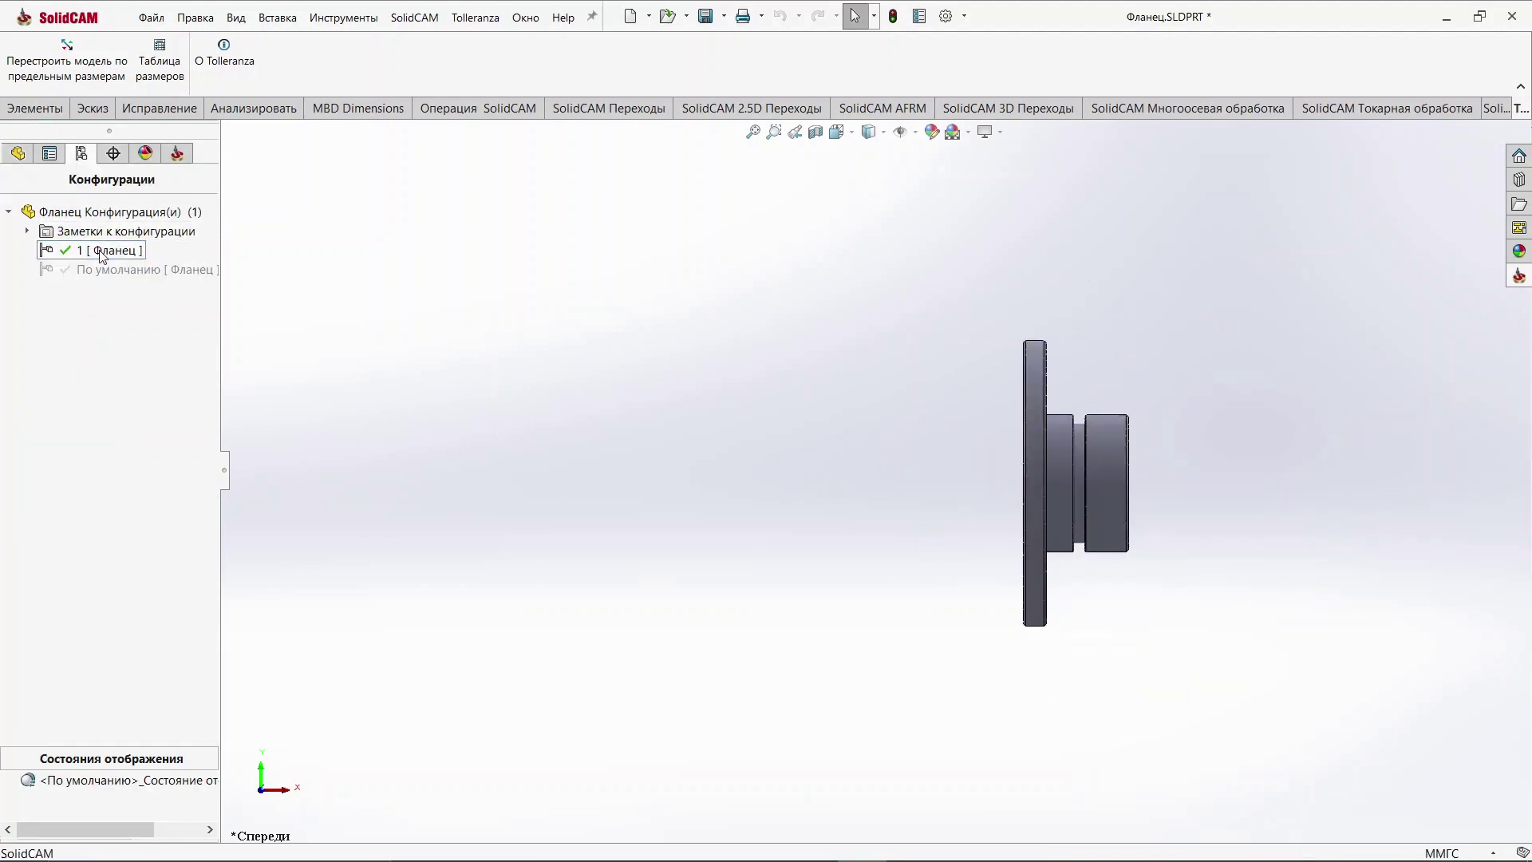
pyautogui.click(16, 155)
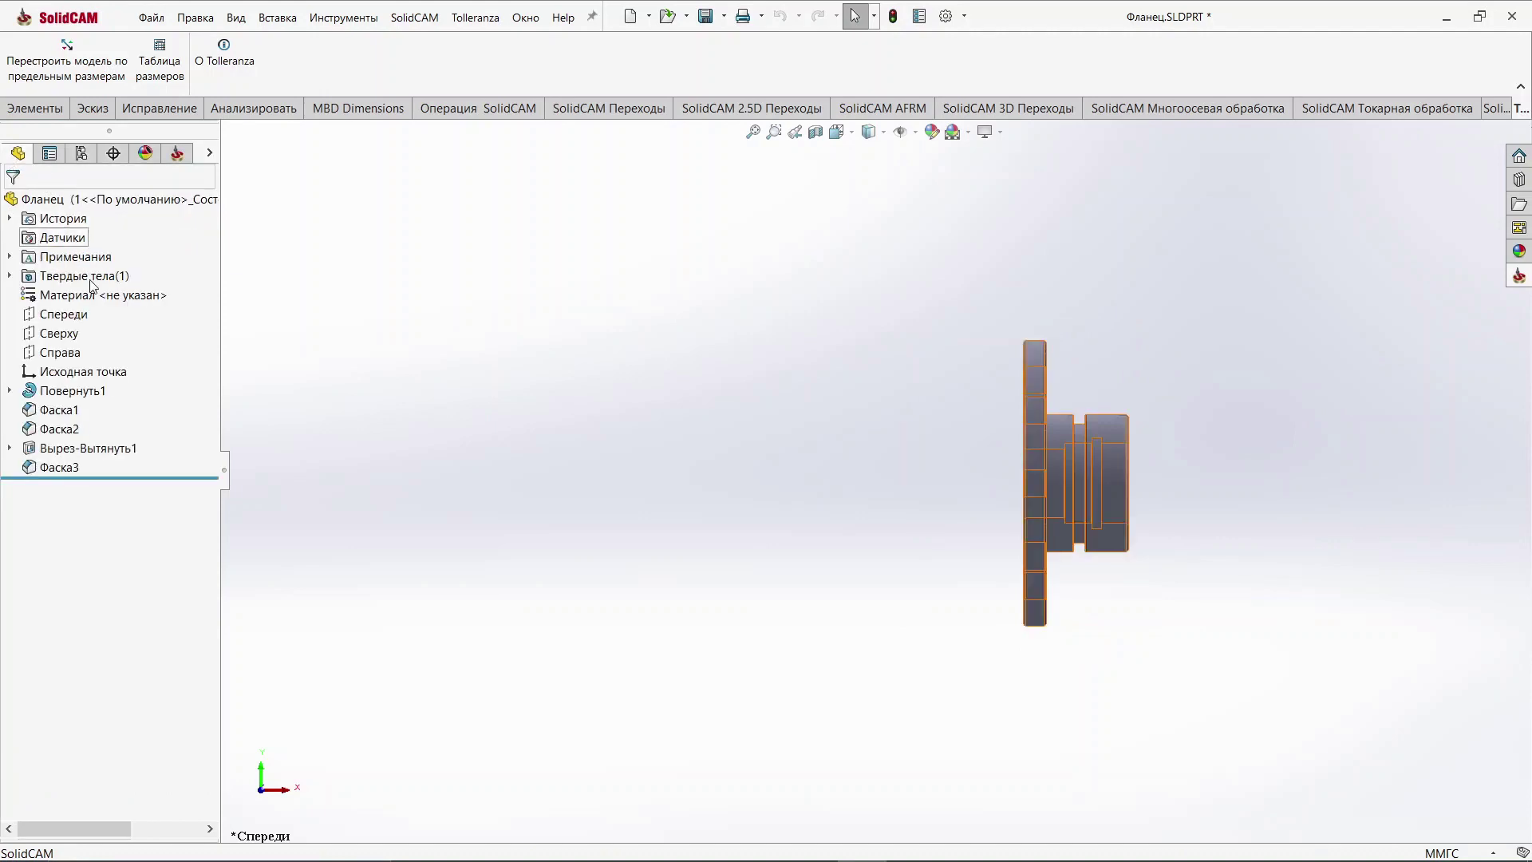
pyautogui.click(10, 391)
pyautogui.click(85, 410)
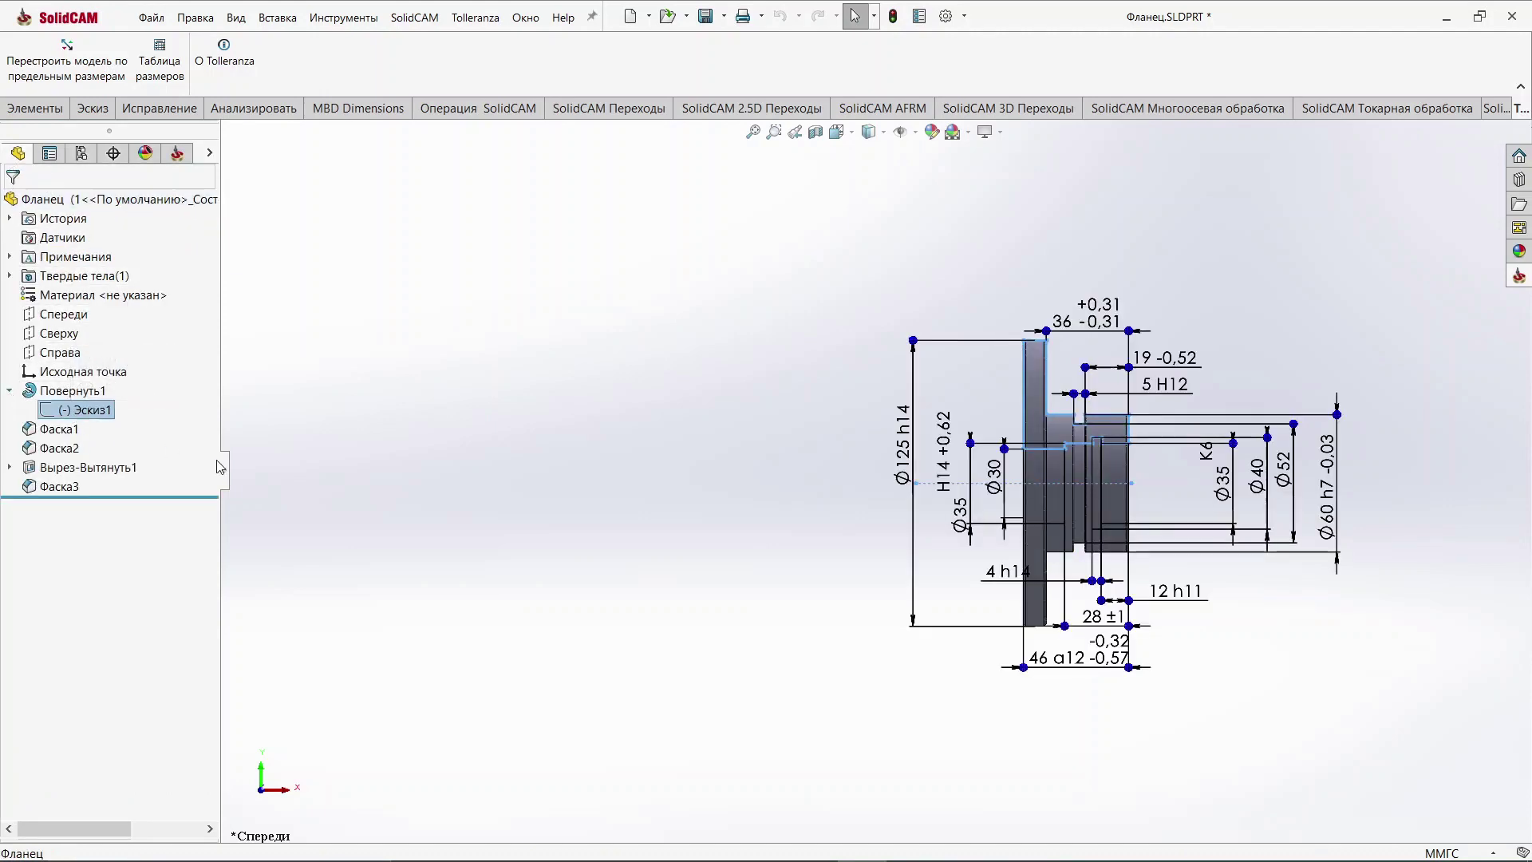
pyautogui.scroll(-2, 1295, 502)
pyautogui.scroll(-2, 1294, 501)
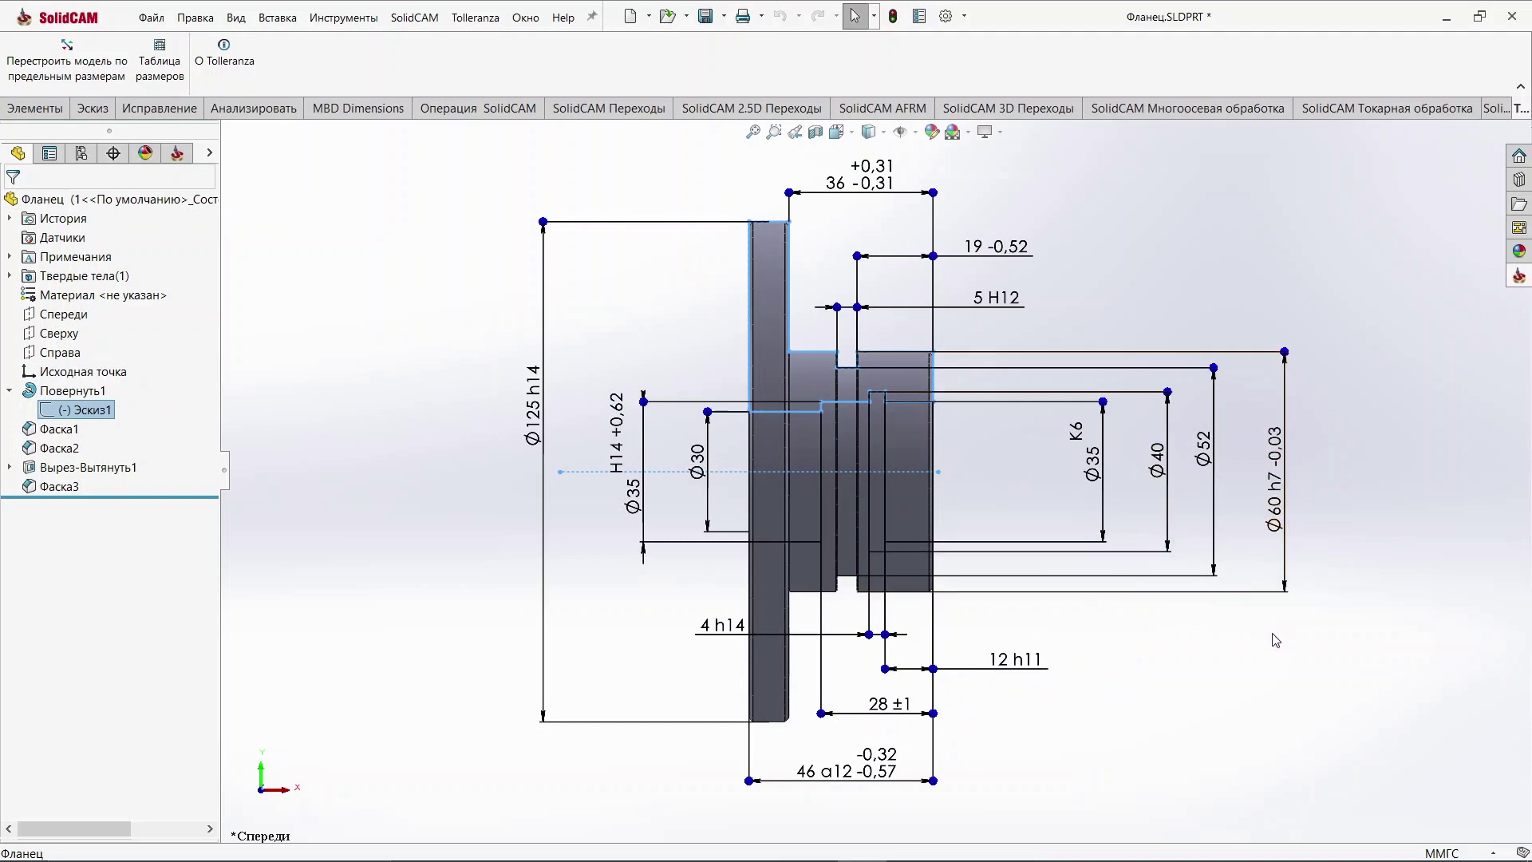
# Step: Rebuild the flange at Средний limit sizes, creating MidTolerance, and expand the revolve feature
pyautogui.click(355, 248)
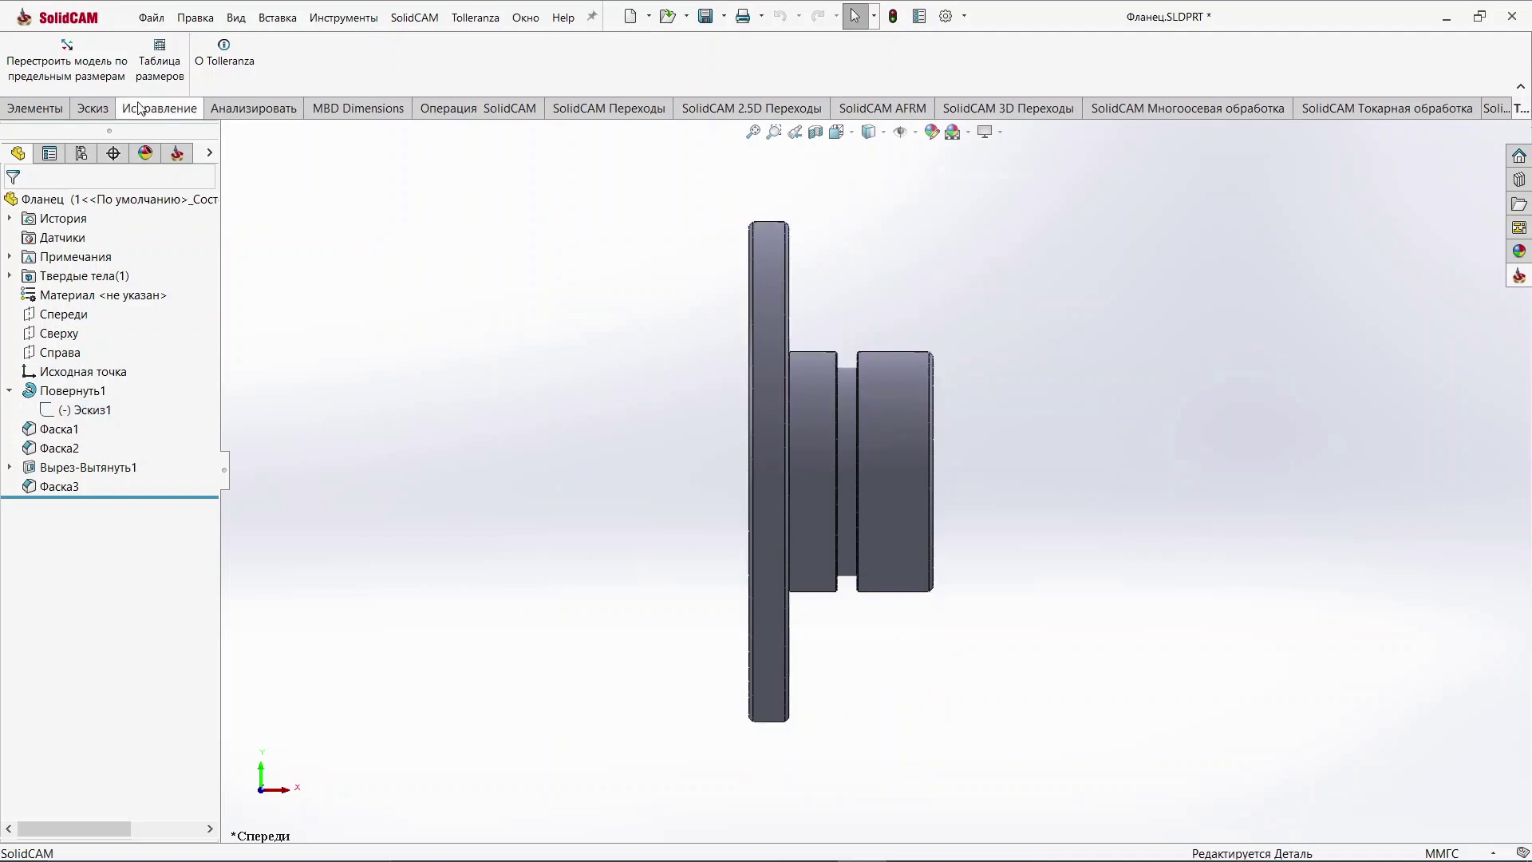
pyautogui.click(110, 70)
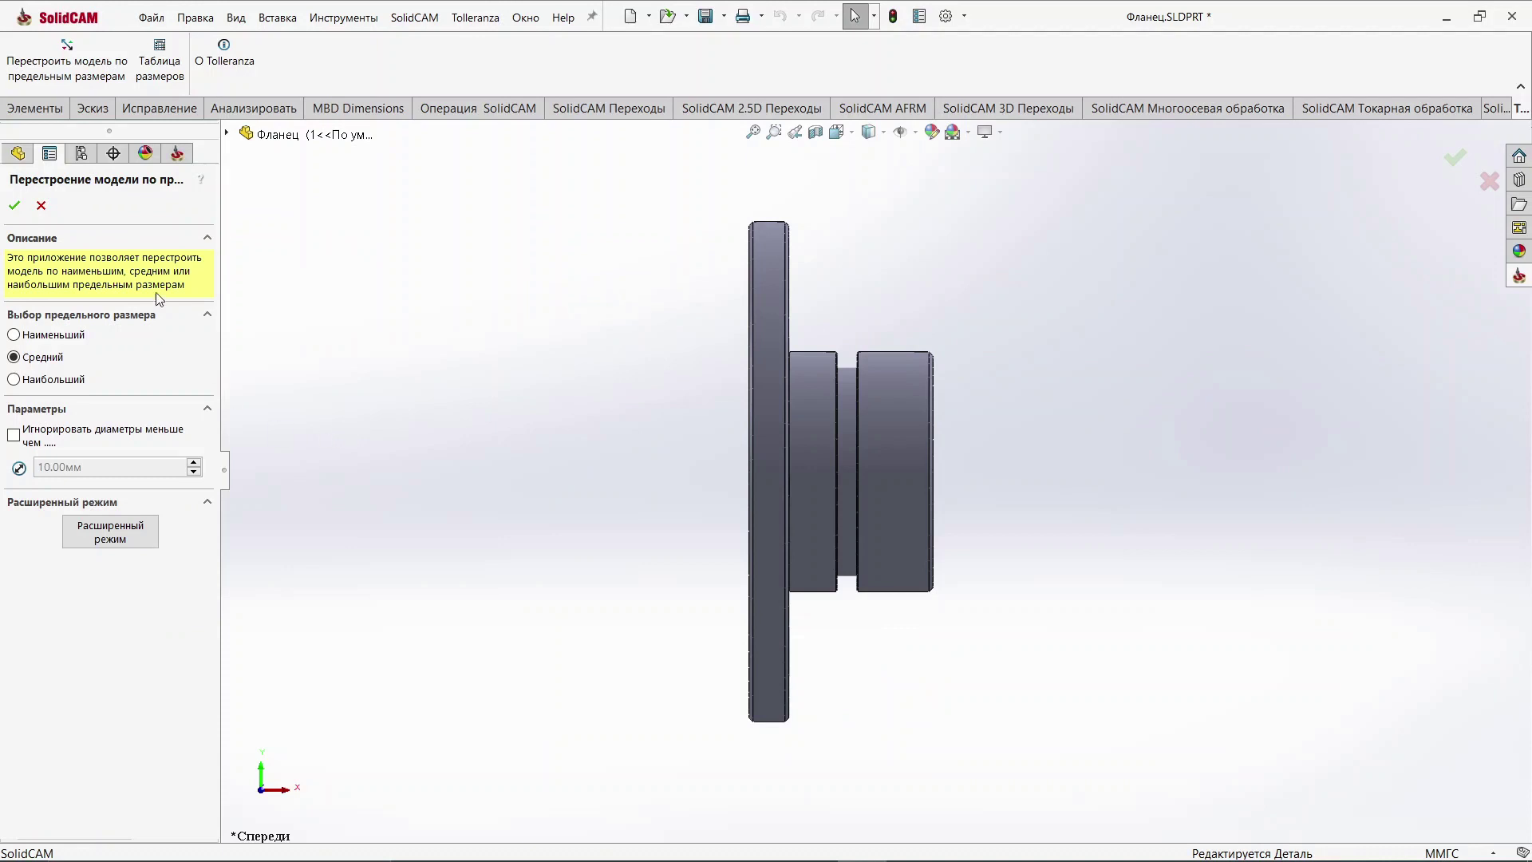
pyautogui.click(14, 206)
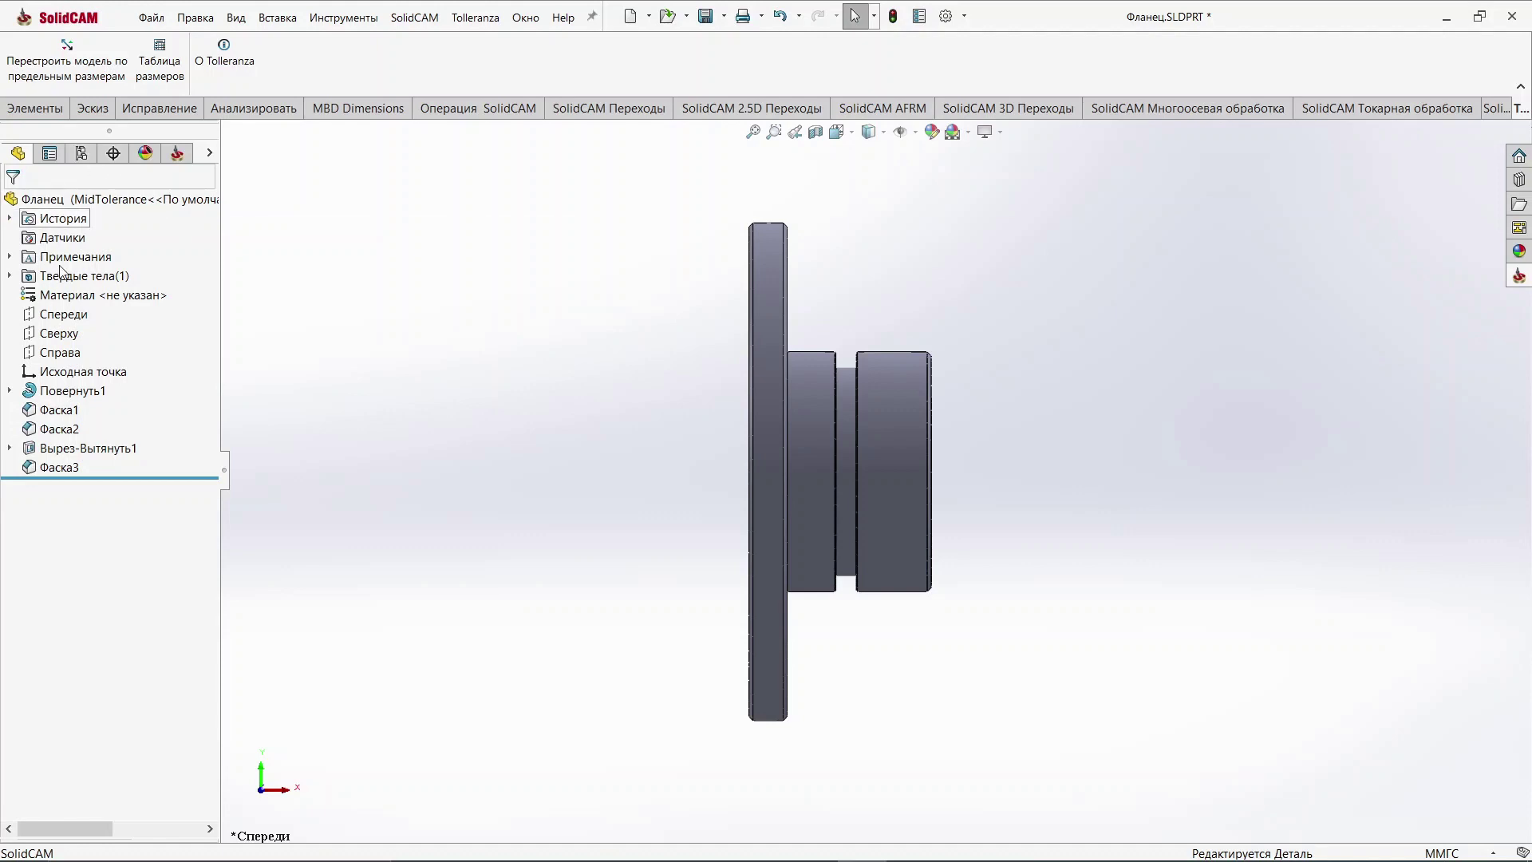
pyautogui.click(9, 390)
pyautogui.click(73, 412)
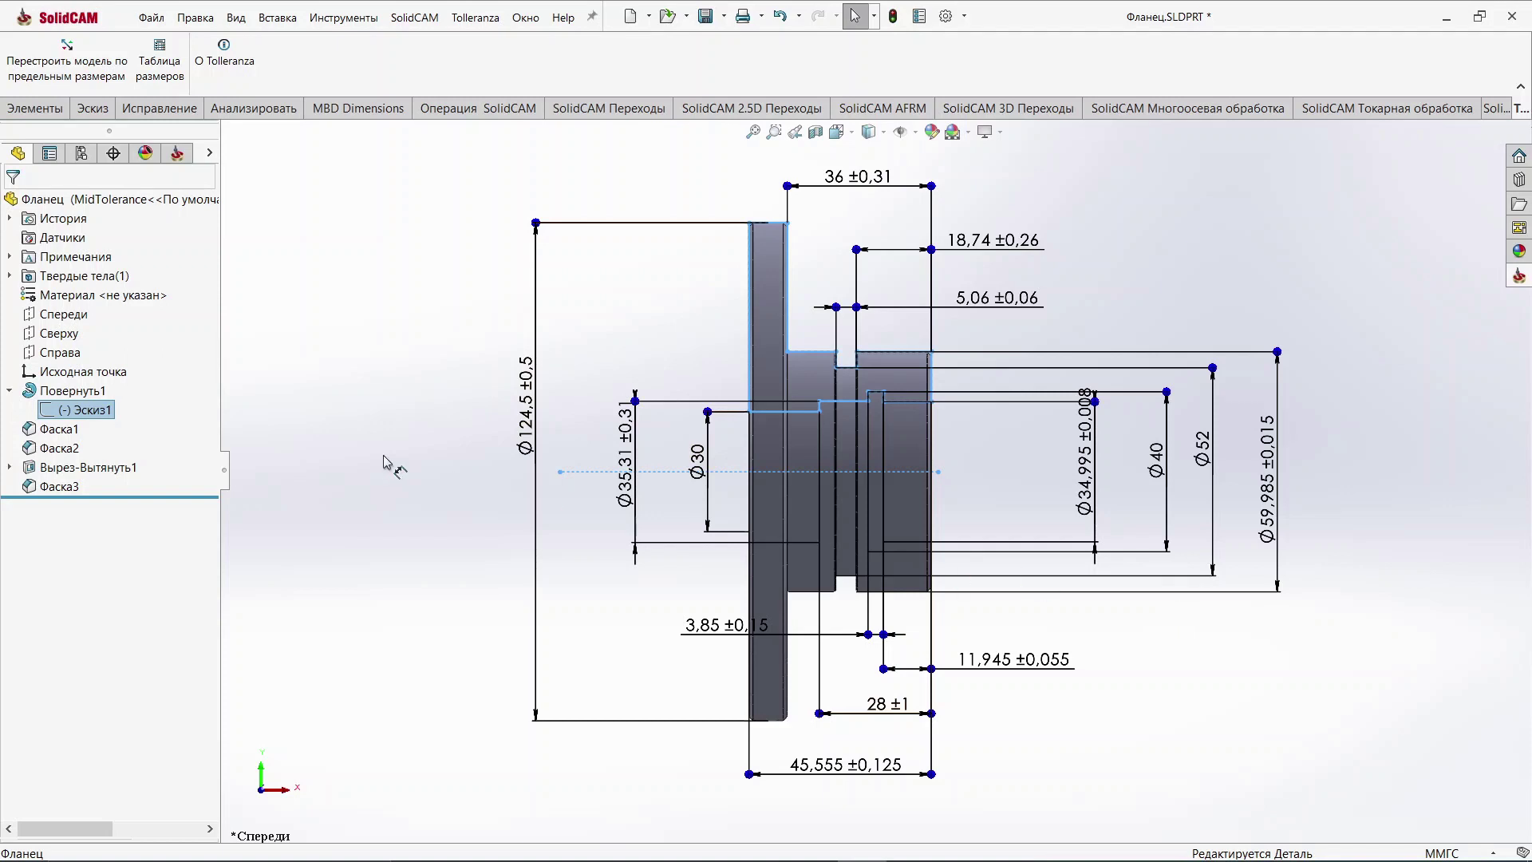
pyautogui.click(69, 467)
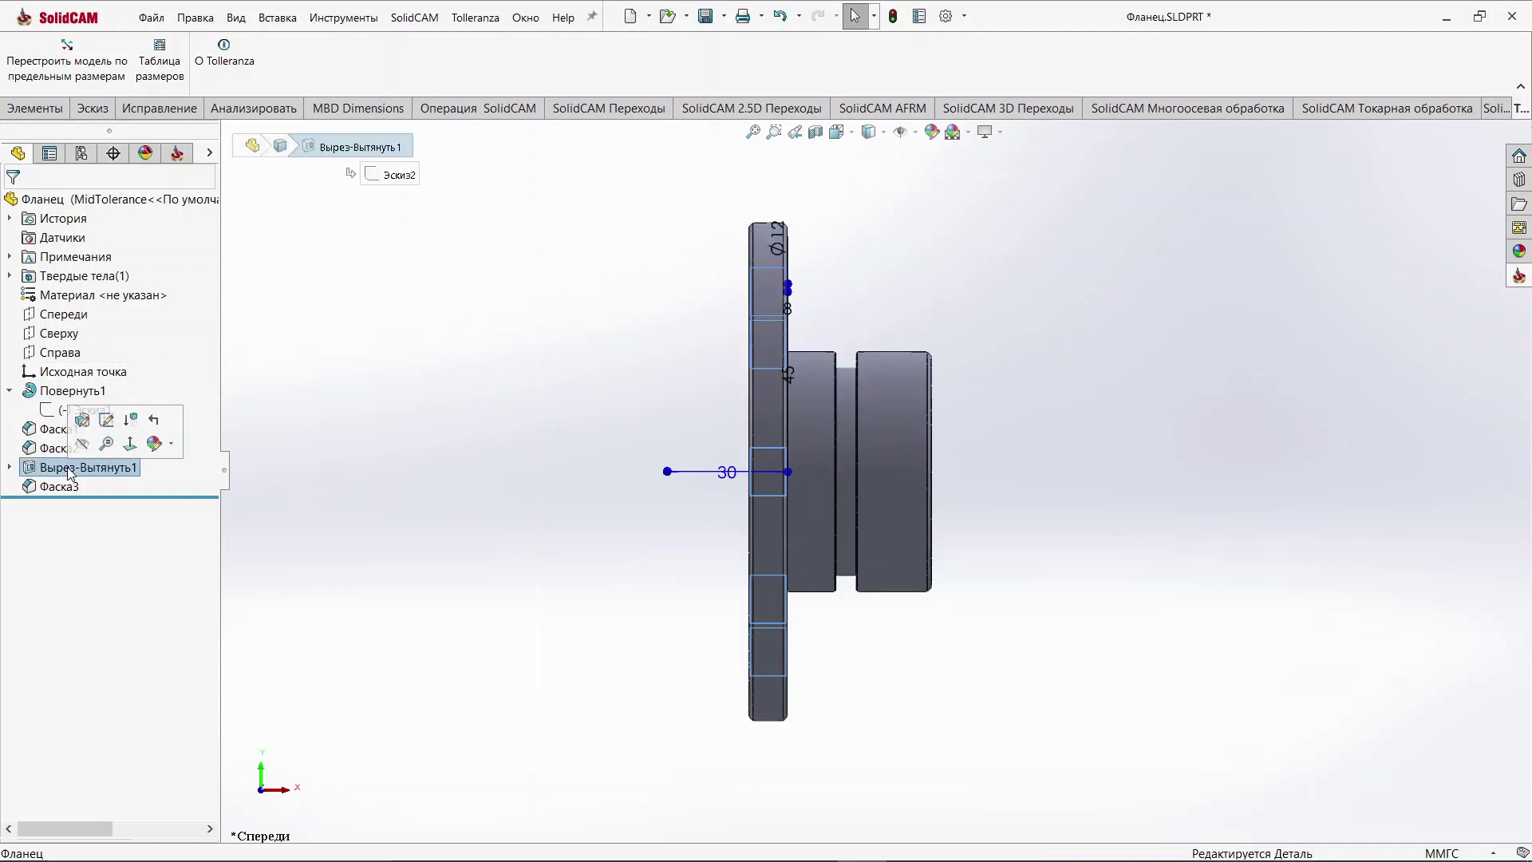
pyautogui.click(492, 517)
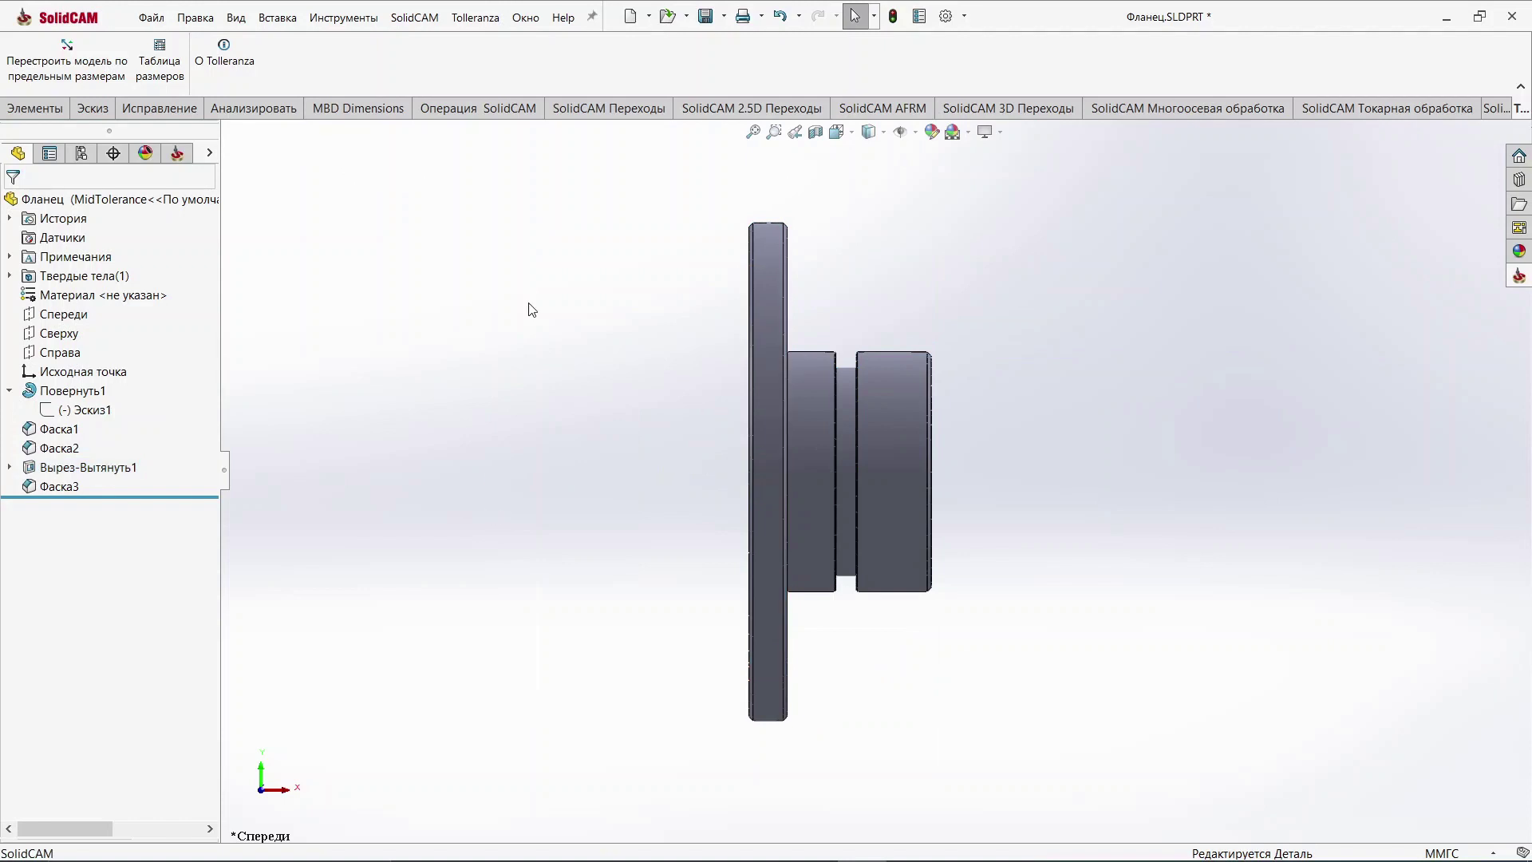
pyautogui.click(230, 110)
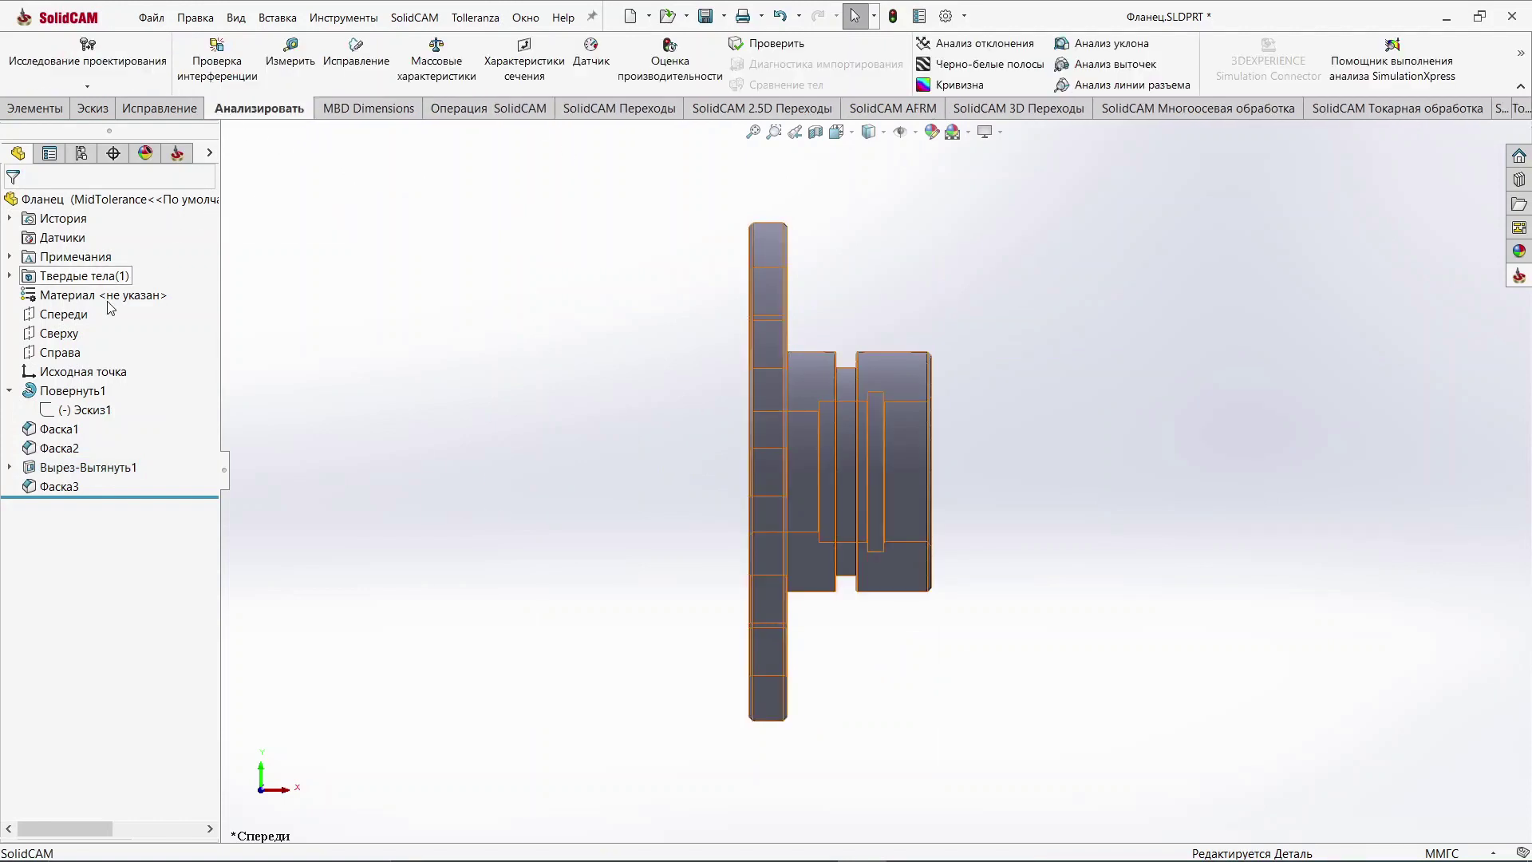
pyautogui.click(84, 410)
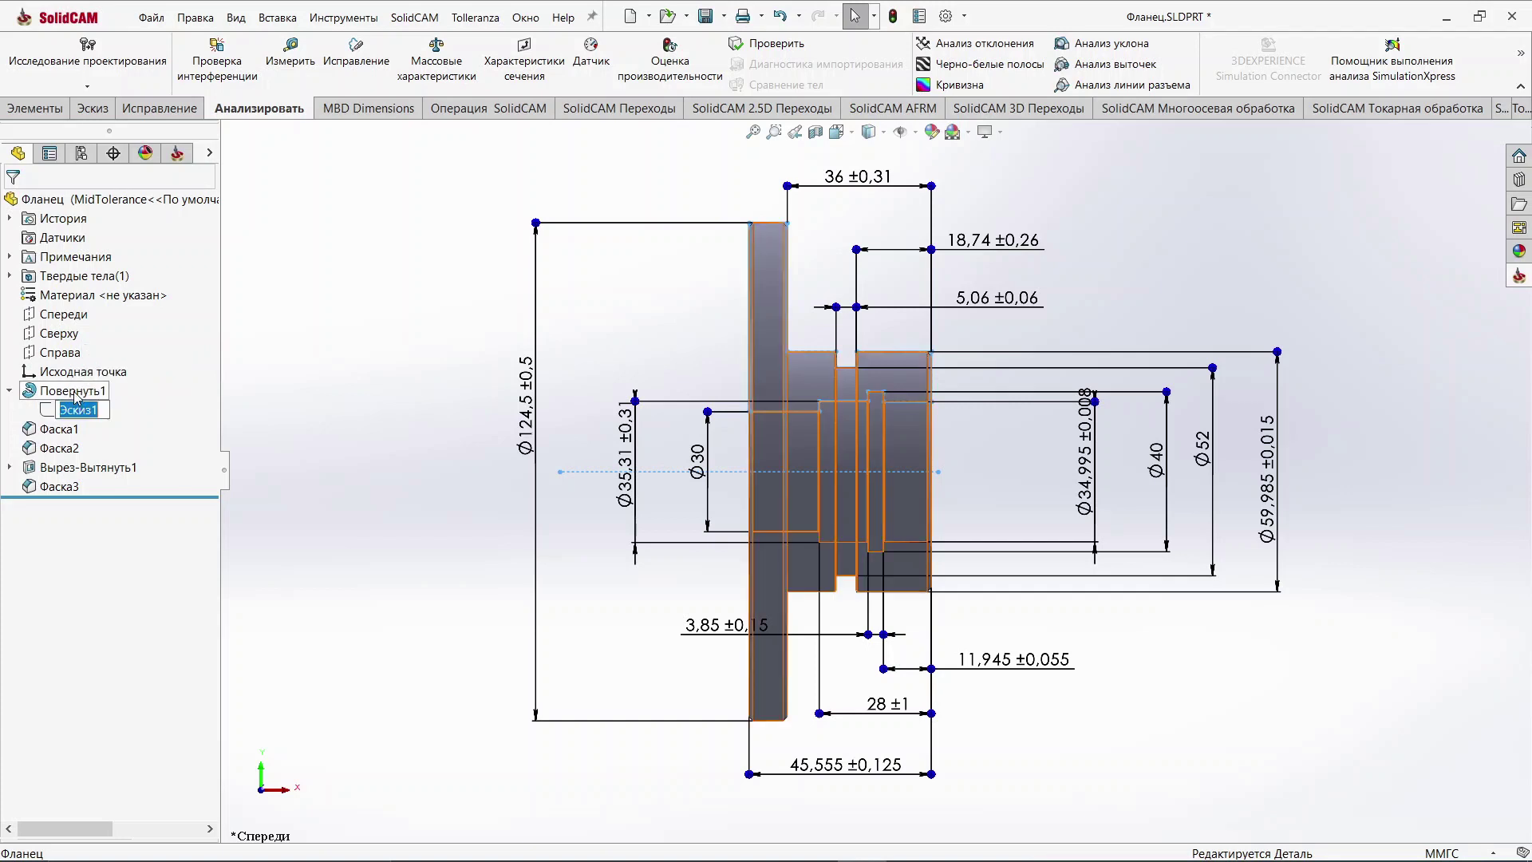
pyautogui.click(74, 391)
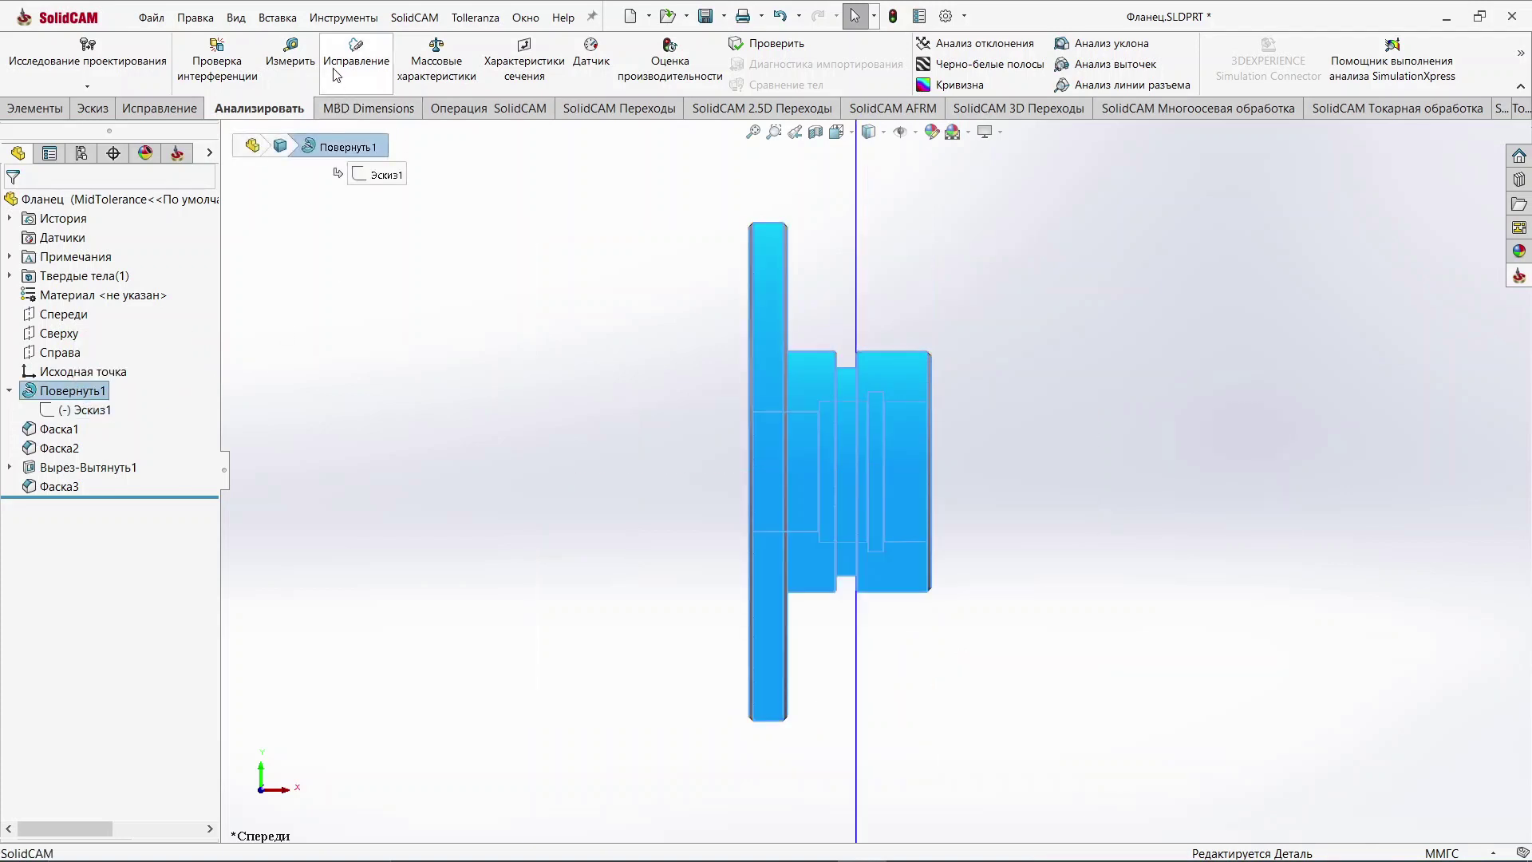
pyautogui.click(285, 61)
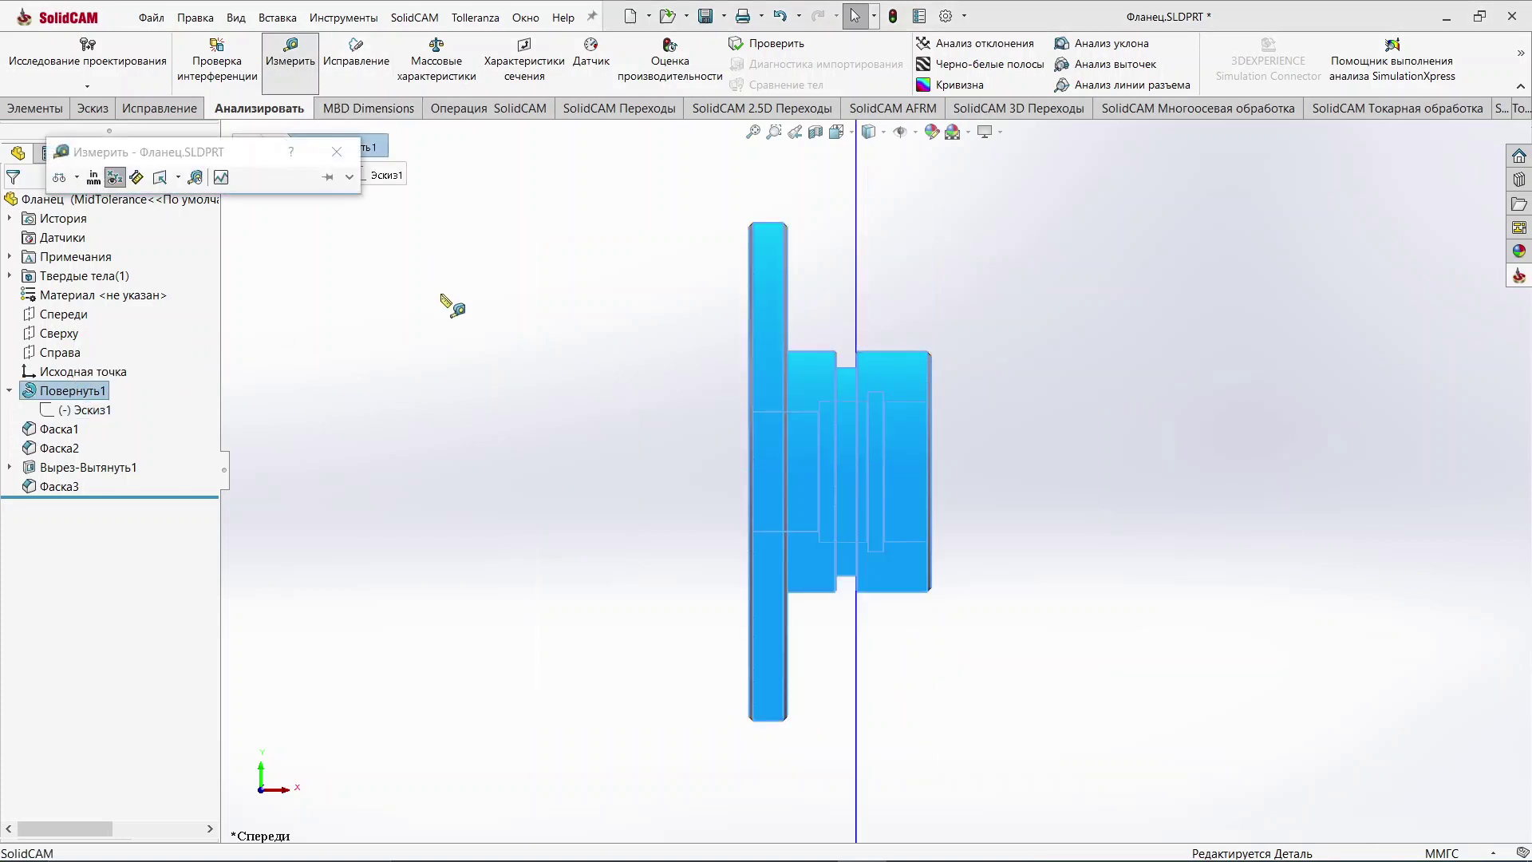
pyautogui.click(569, 445)
pyautogui.moveTo(707, 375)
pyautogui.mouseDown(button='middle')
pyautogui.moveTo(878, 567)
pyautogui.moveTo(762, 598)
pyautogui.mouseUp(button='middle')
pyautogui.click(905, 581)
pyautogui.click(805, 577)
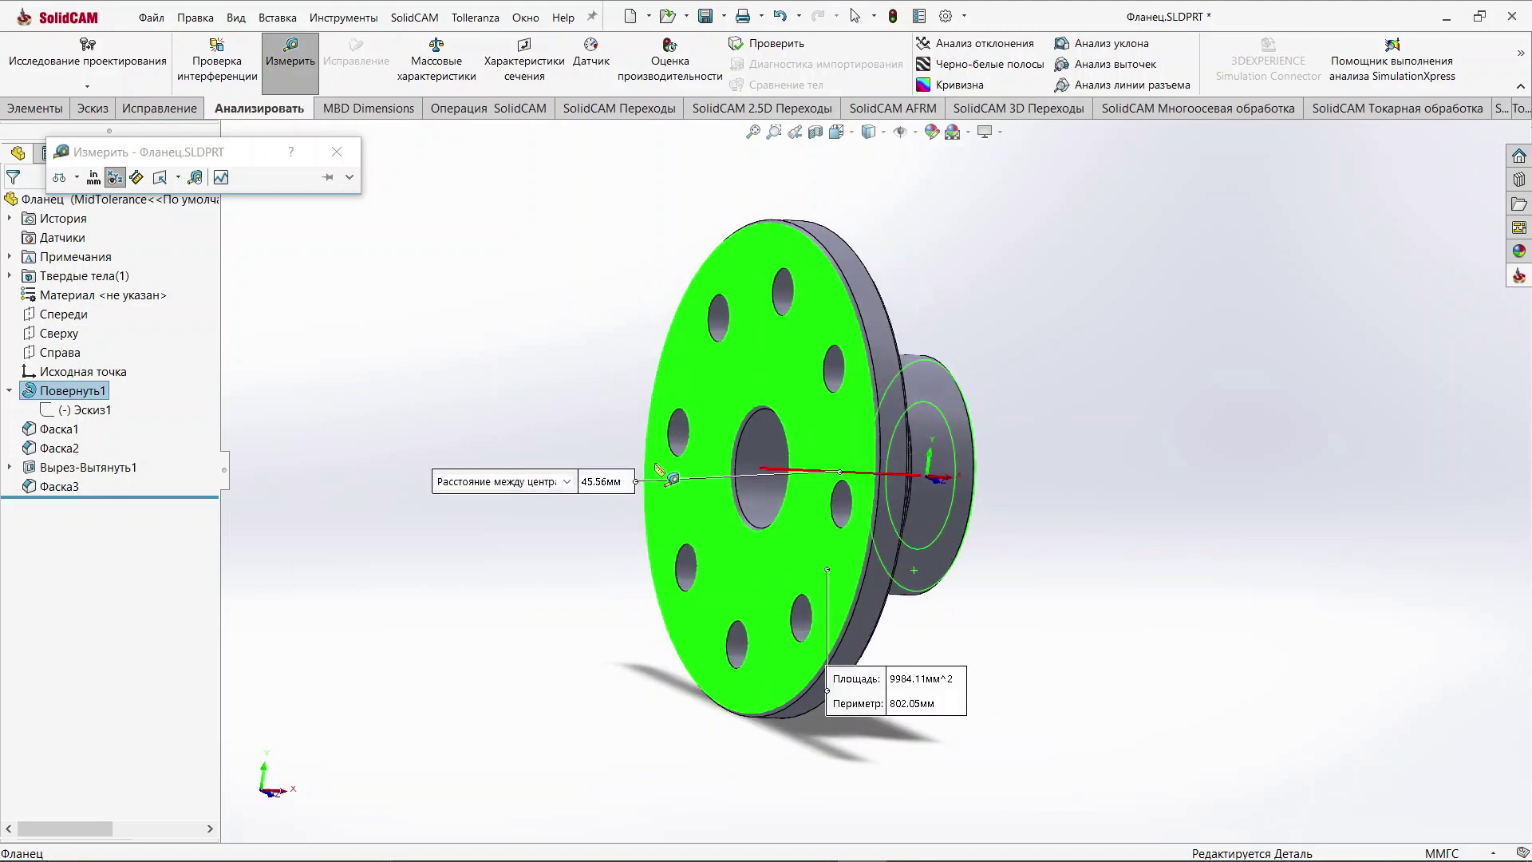
pyautogui.scroll(-3, 583, 508)
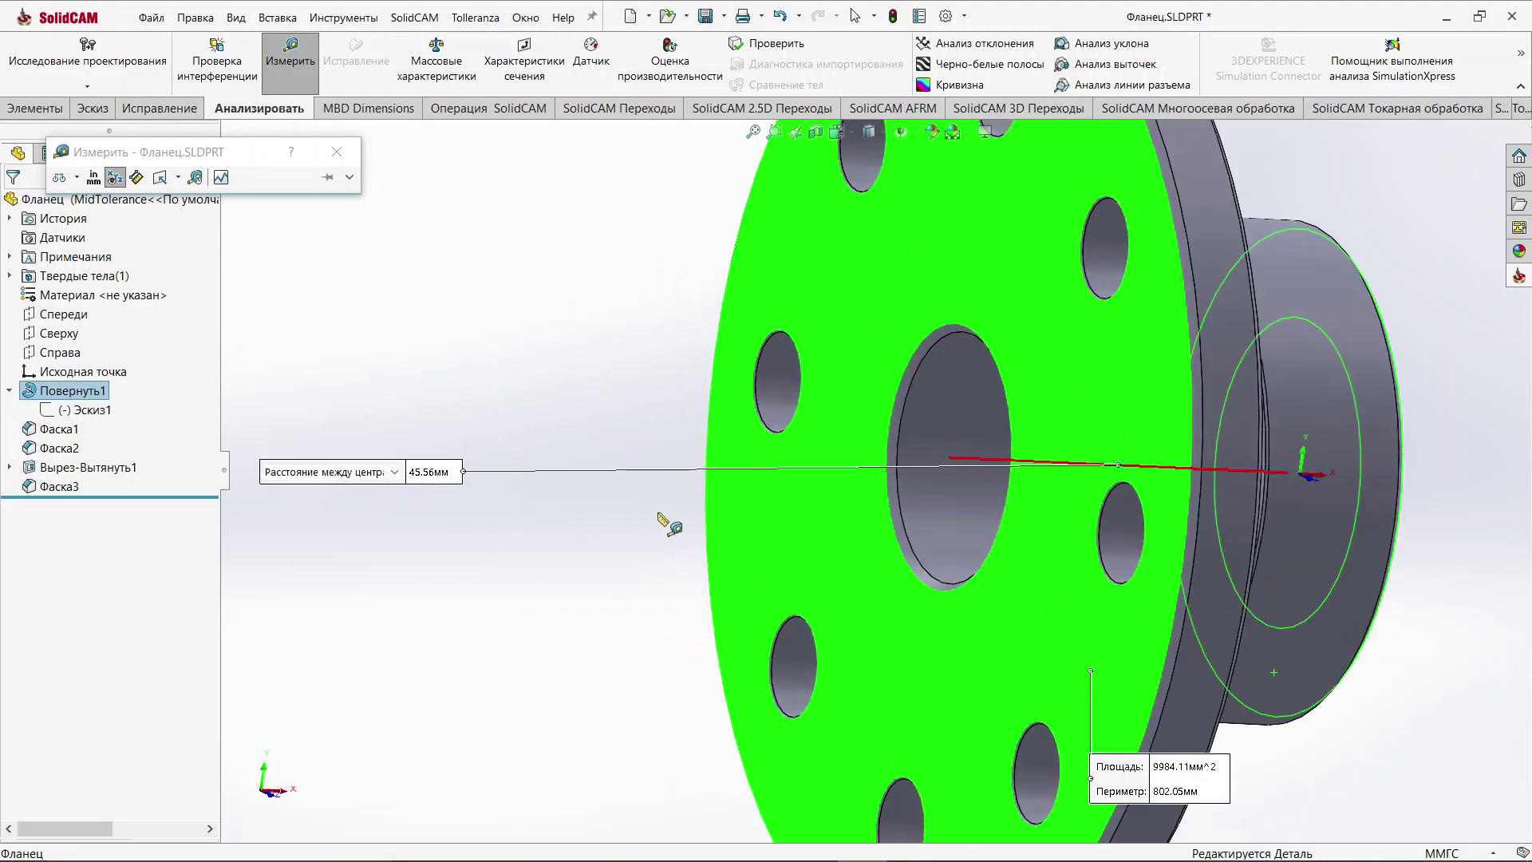
pyautogui.scroll(2, 717, 533)
pyautogui.moveTo(713, 530); pyautogui.dragTo(635, 542, button='middle')
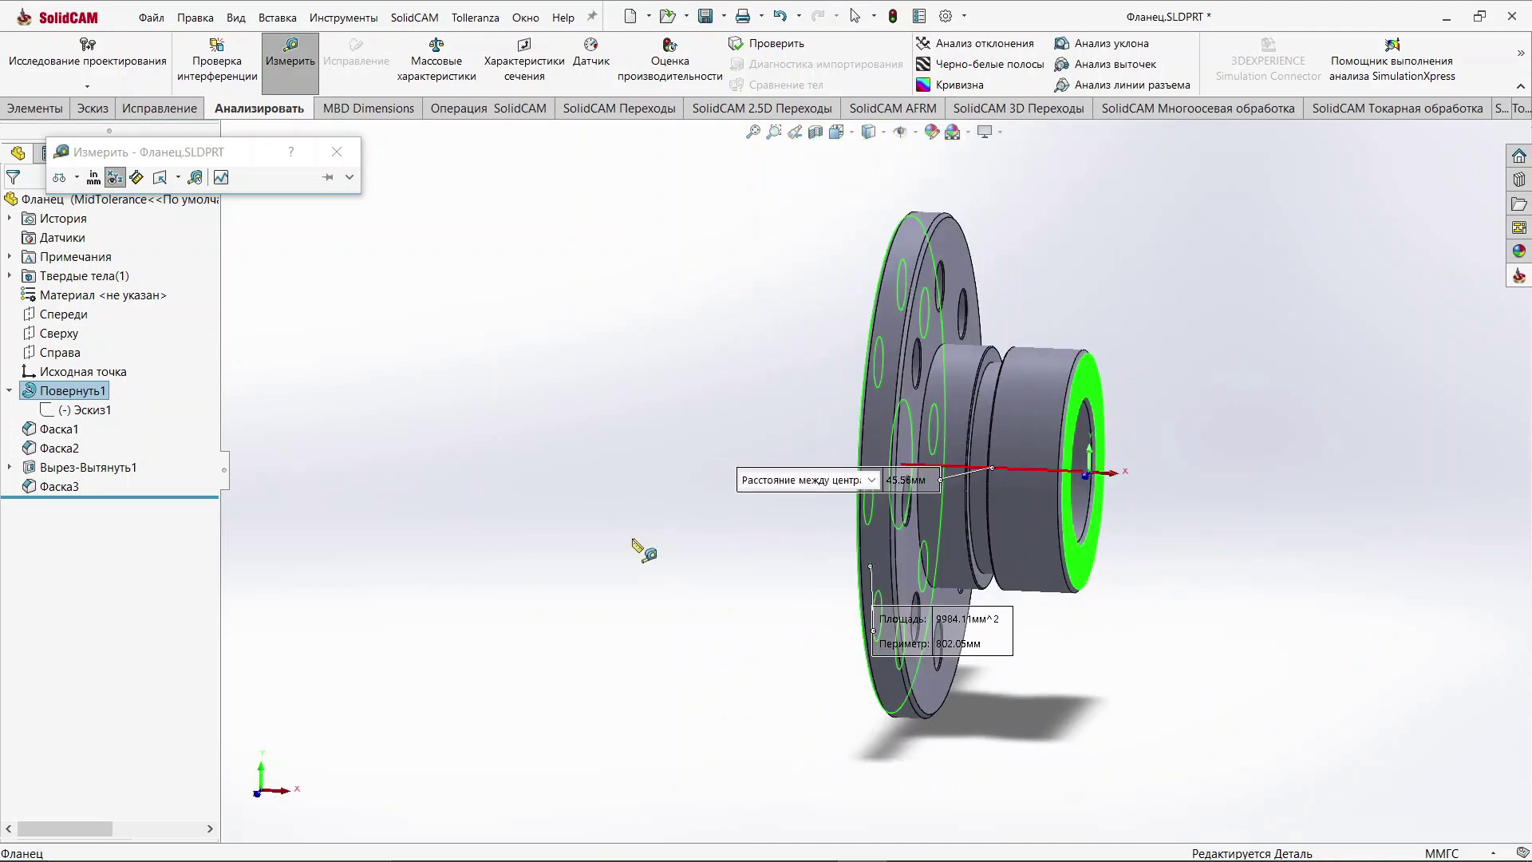
pyautogui.press('Escape')
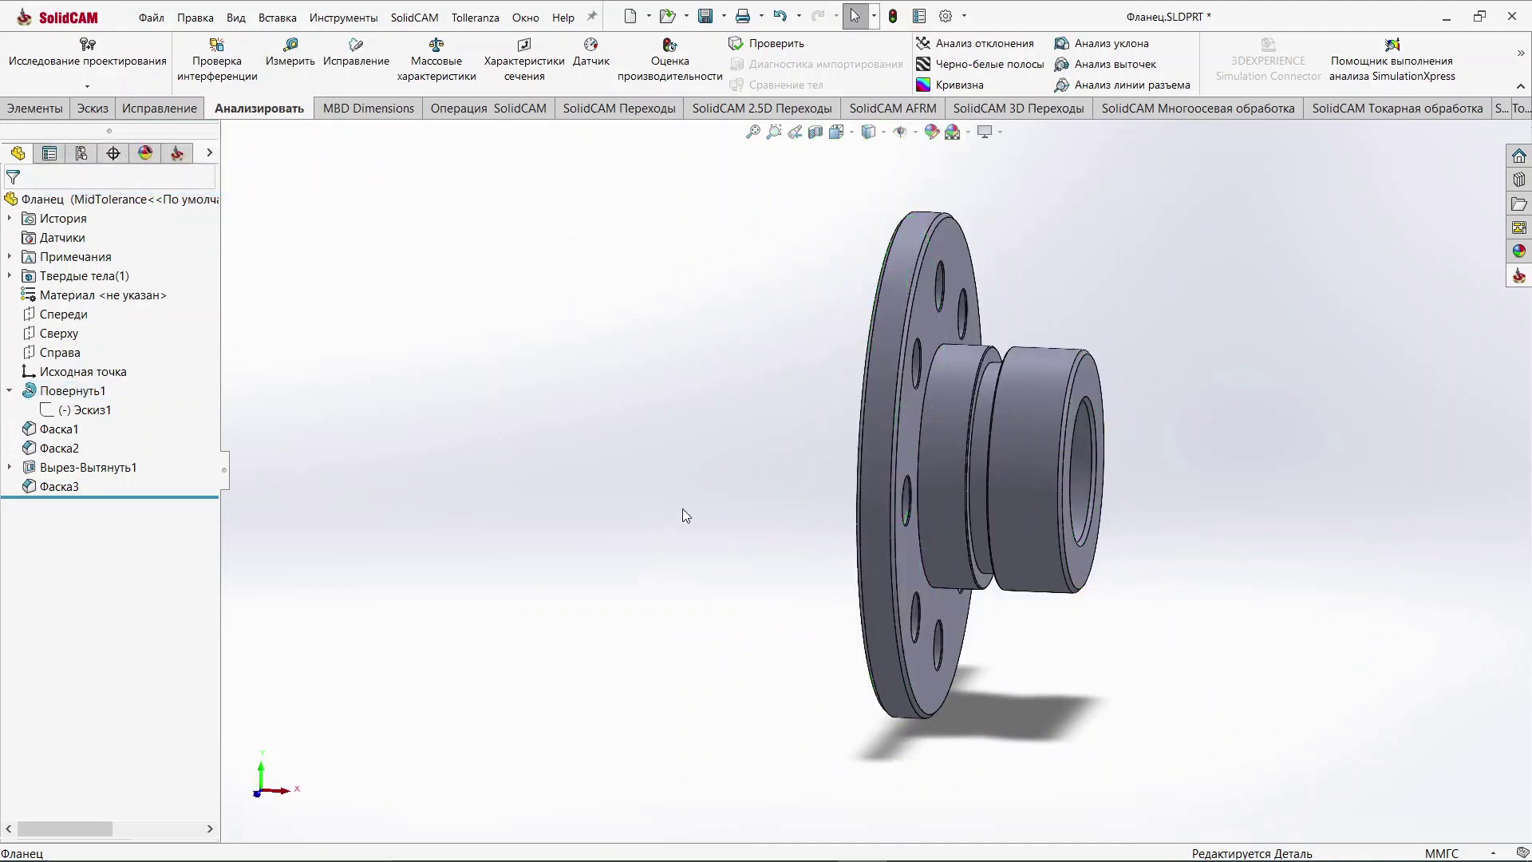
pyautogui.moveTo(965, 463); pyautogui.dragTo(759, 508, button='middle')
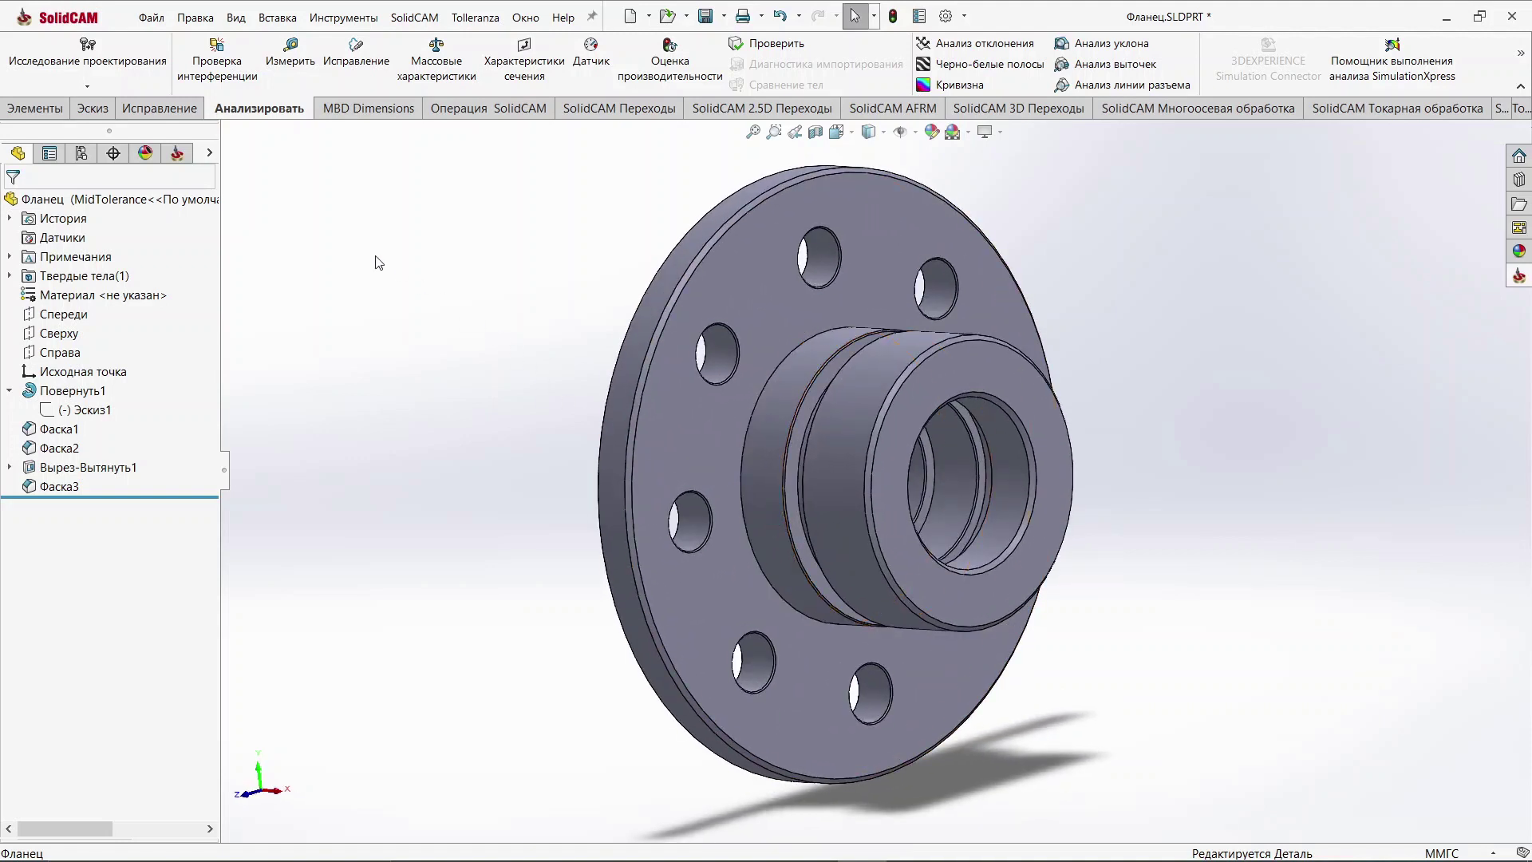
pyautogui.click(1521, 108)
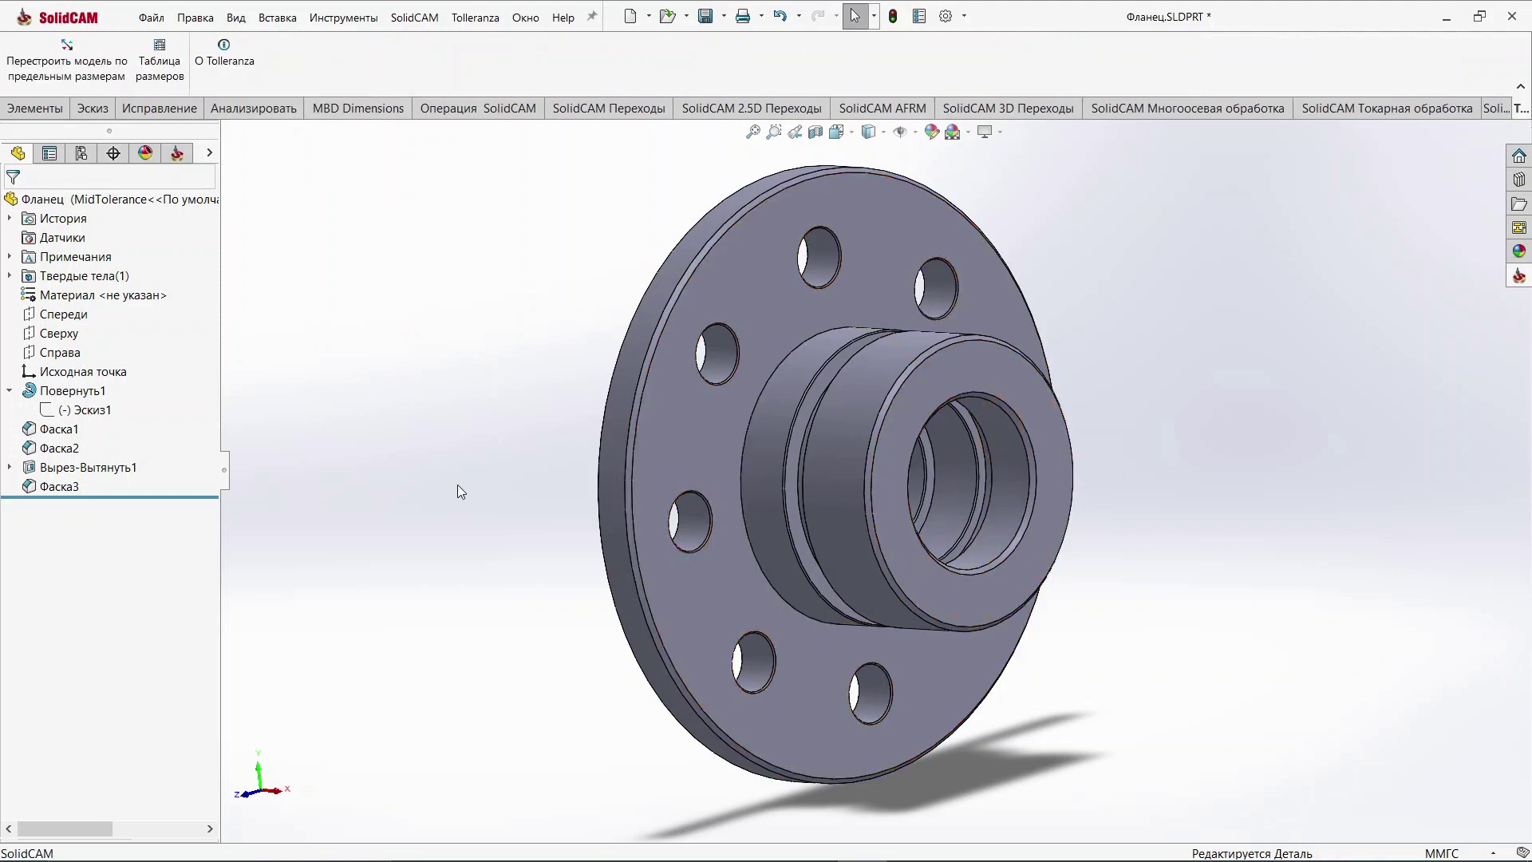
# Step: Open Tolleranza's advanced dimension table and show the hole-cut sketch dimensions
pyautogui.click(89, 78)
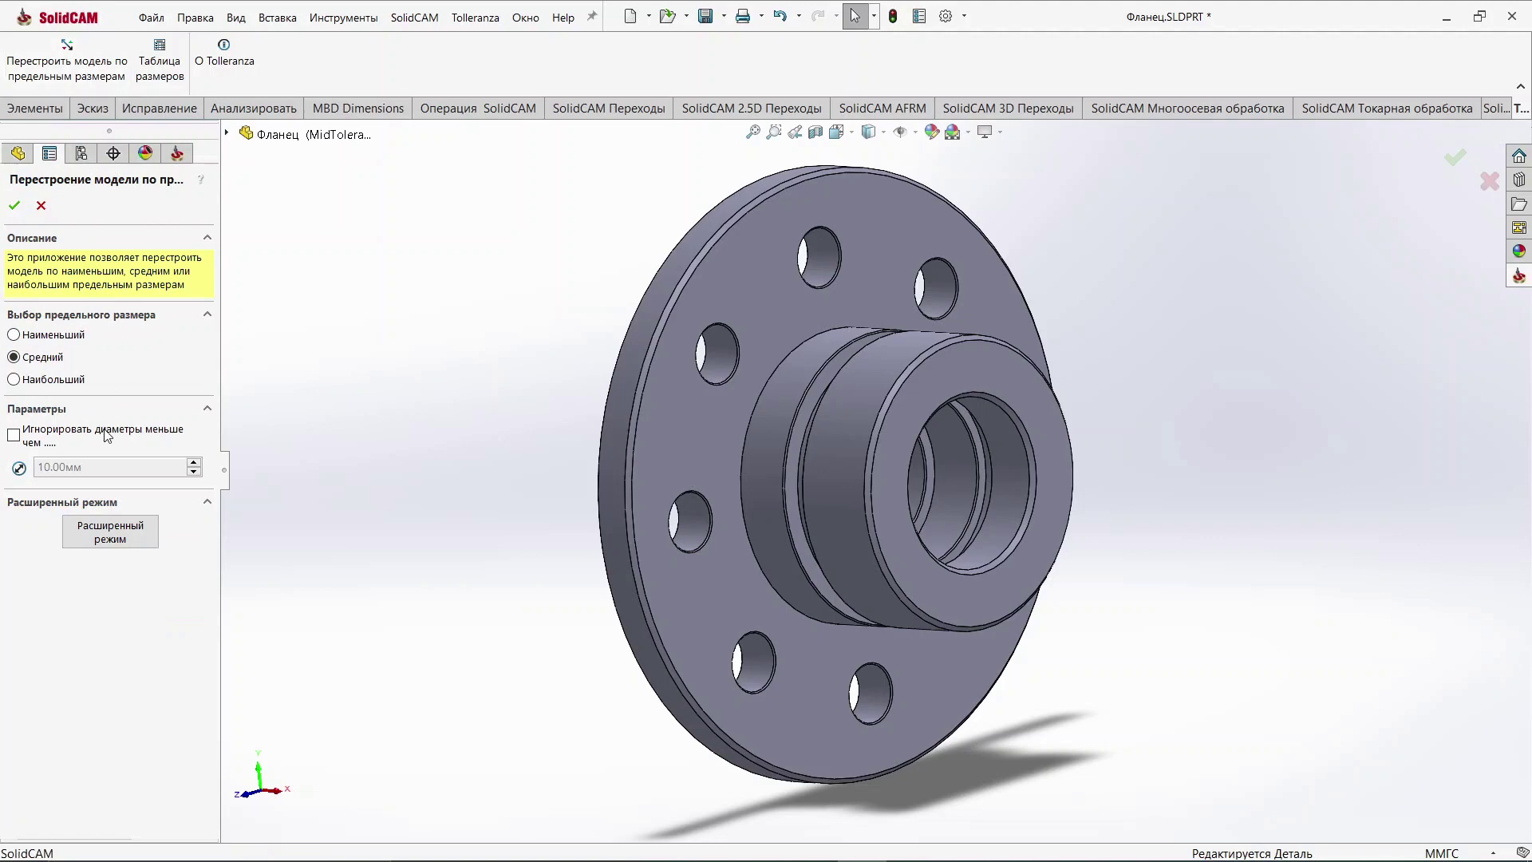
pyautogui.click(100, 533)
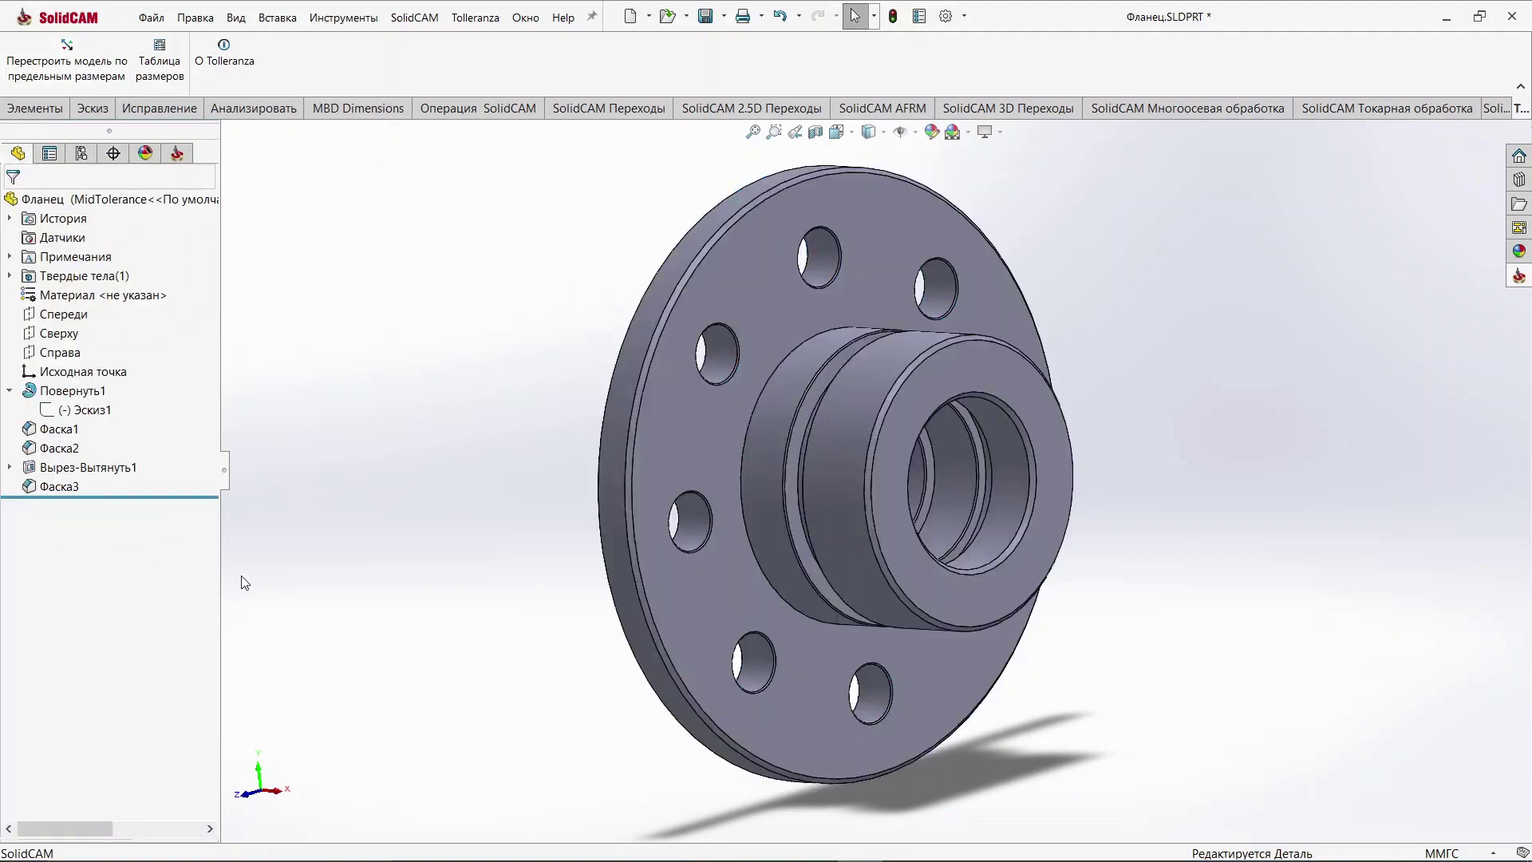
pyautogui.moveTo(809, 279); pyautogui.dragTo(1157, 557)
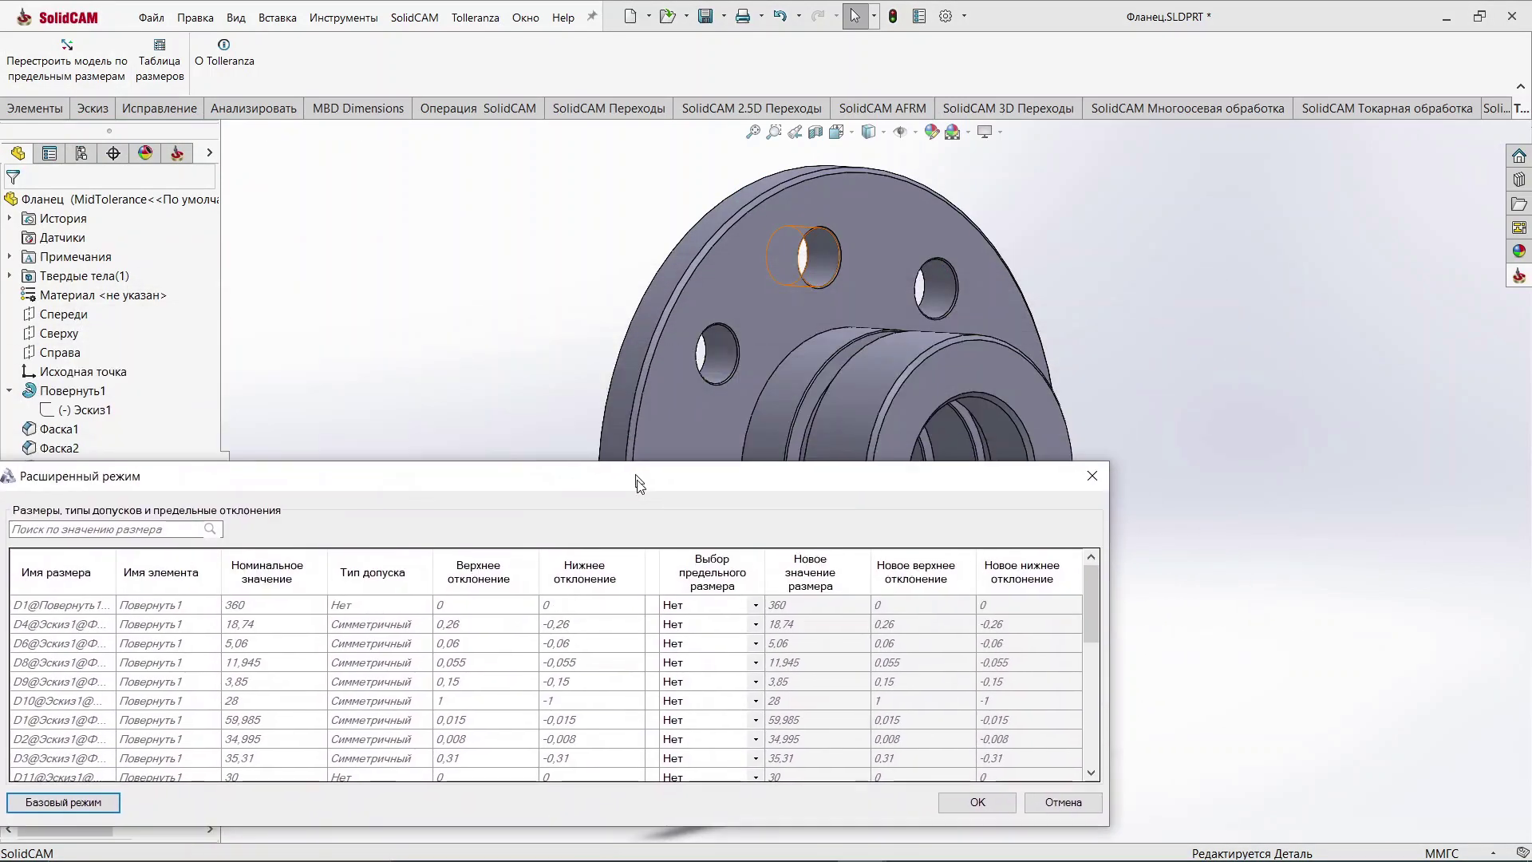
pyautogui.click(10, 468)
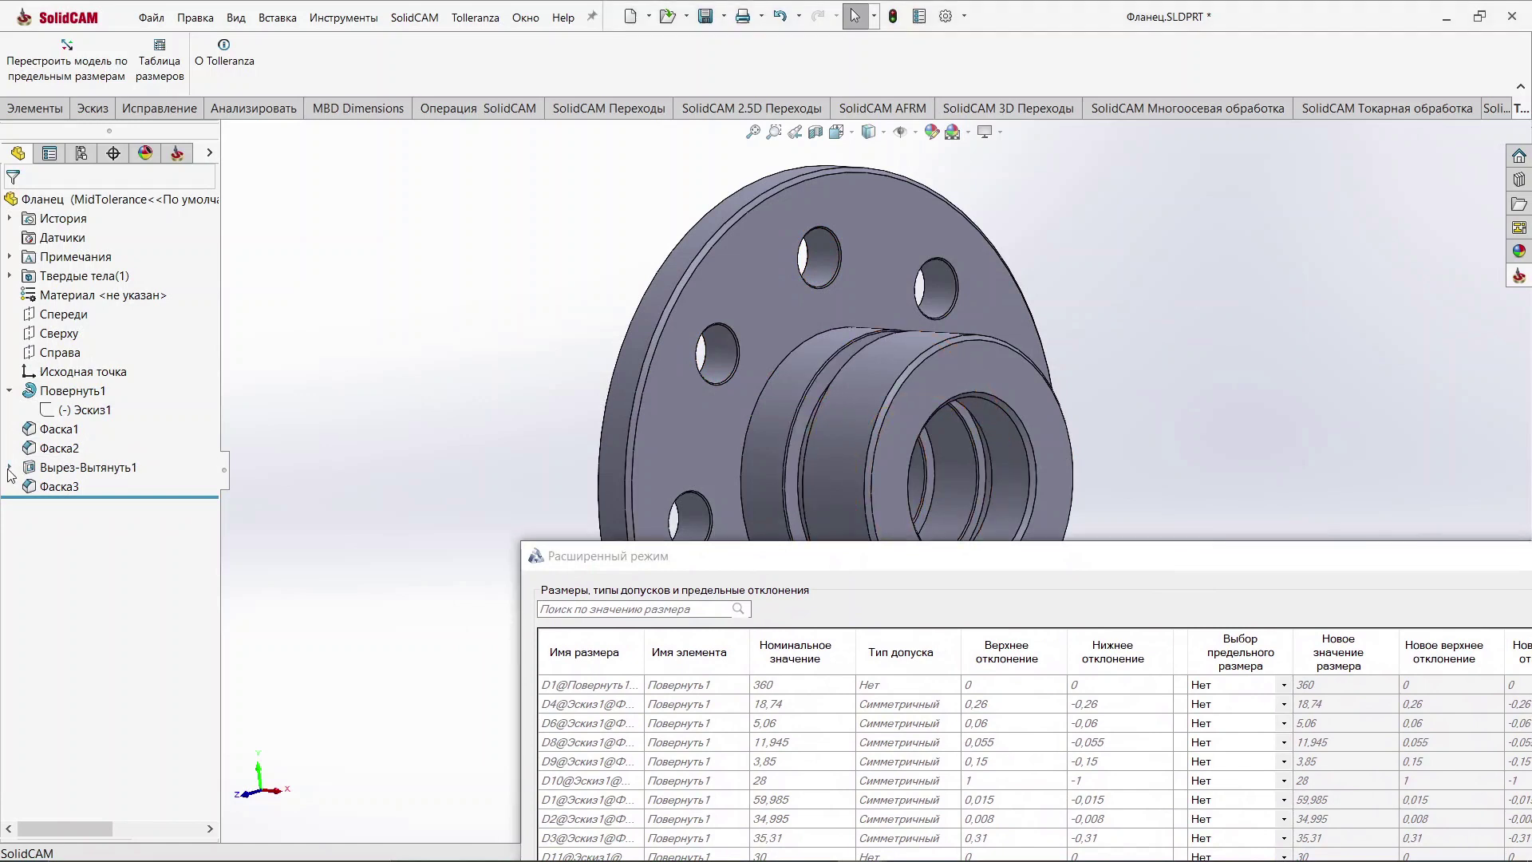
pyautogui.click(82, 486)
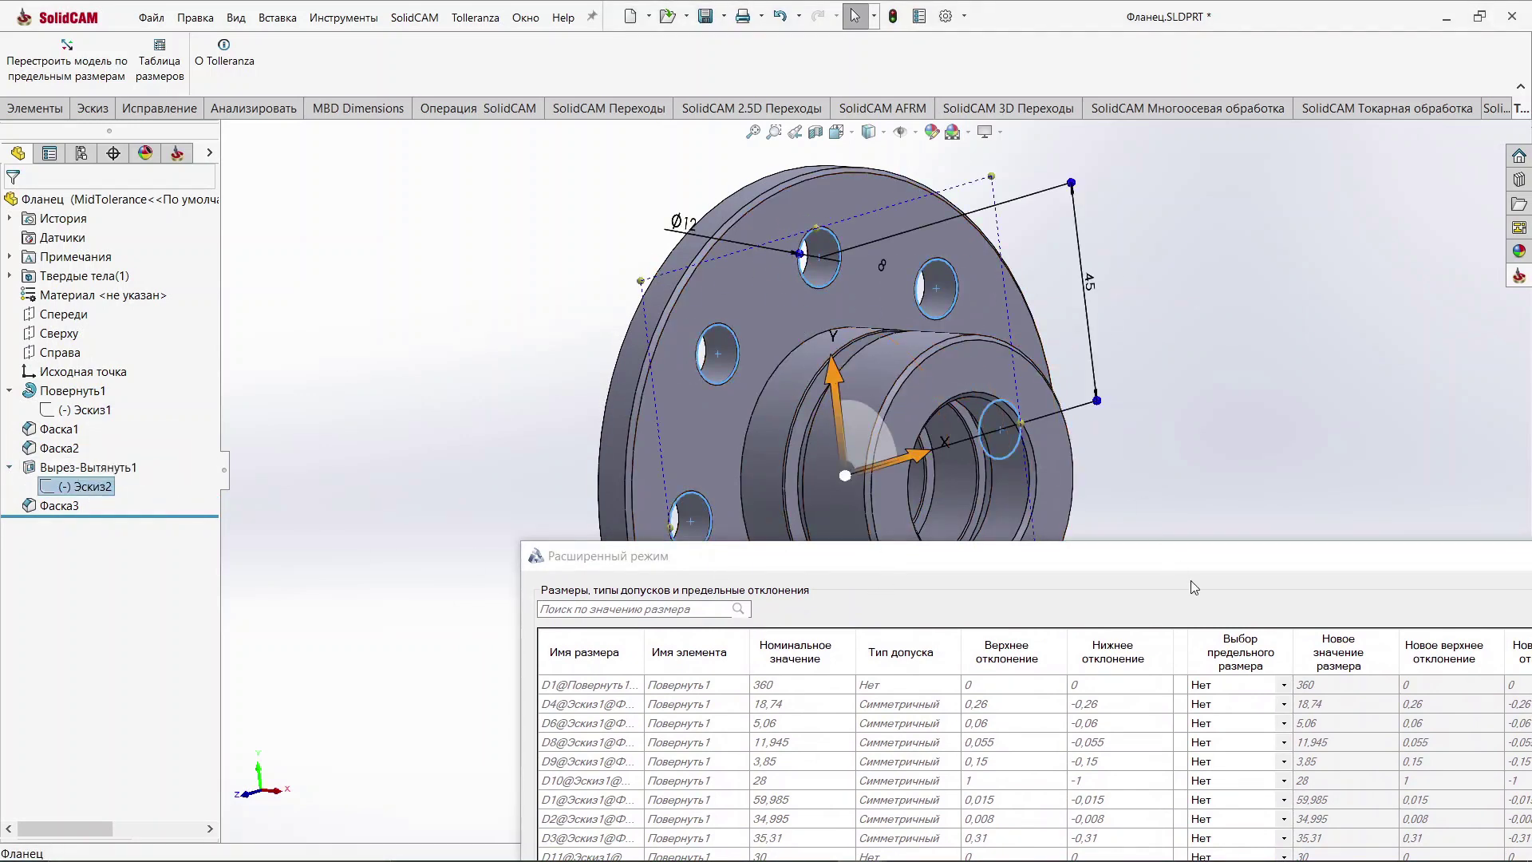
pyautogui.moveTo(1210, 568); pyautogui.dragTo(903, 356)
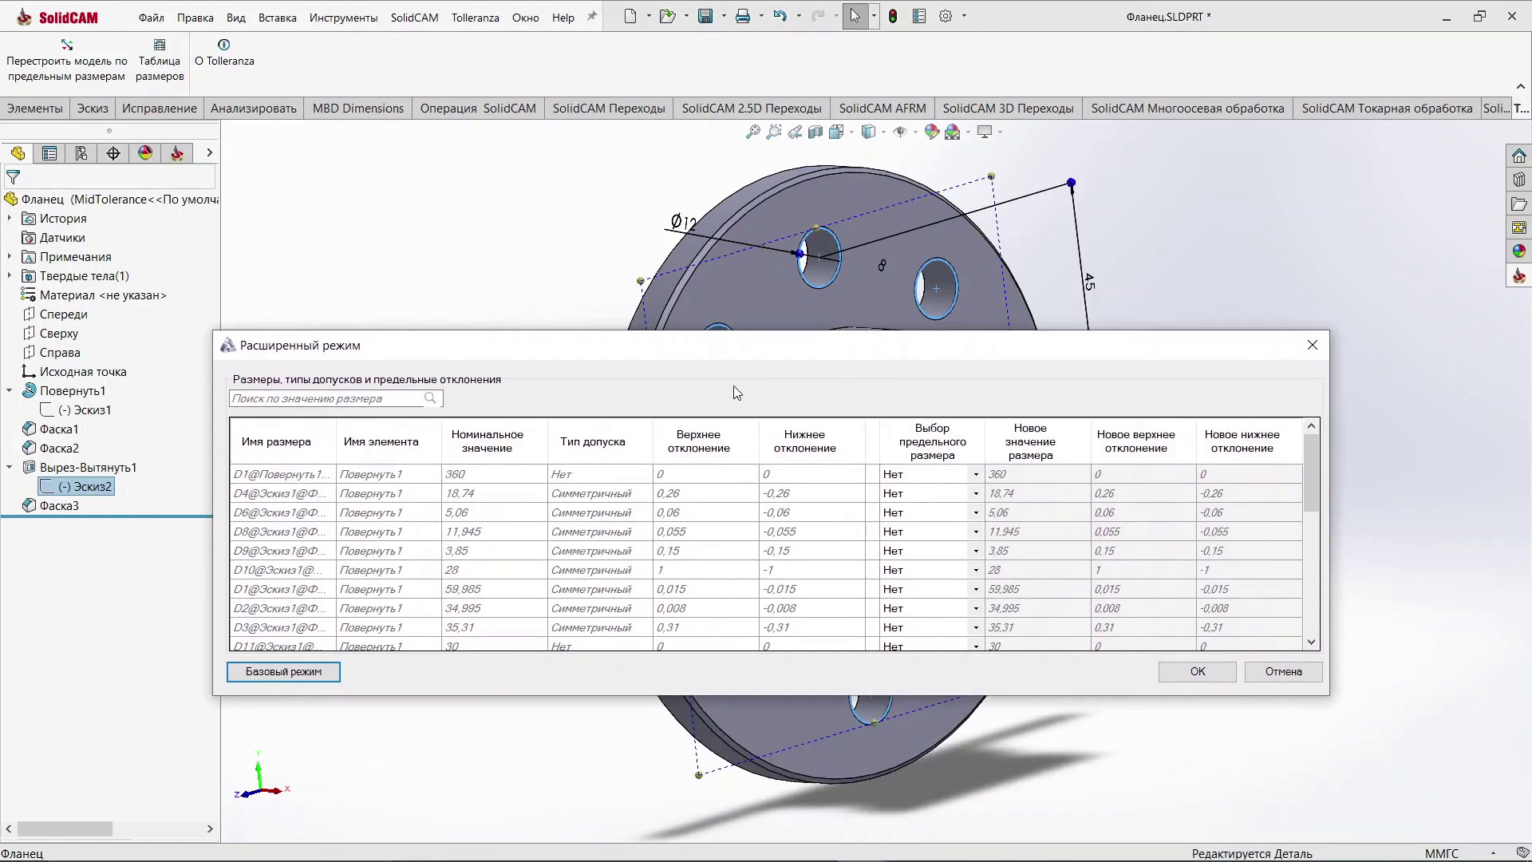
# Step: Filter by 12 and give D1@Эскиз2 a Пользовательский limit value of 16
pyautogui.click(277, 397)
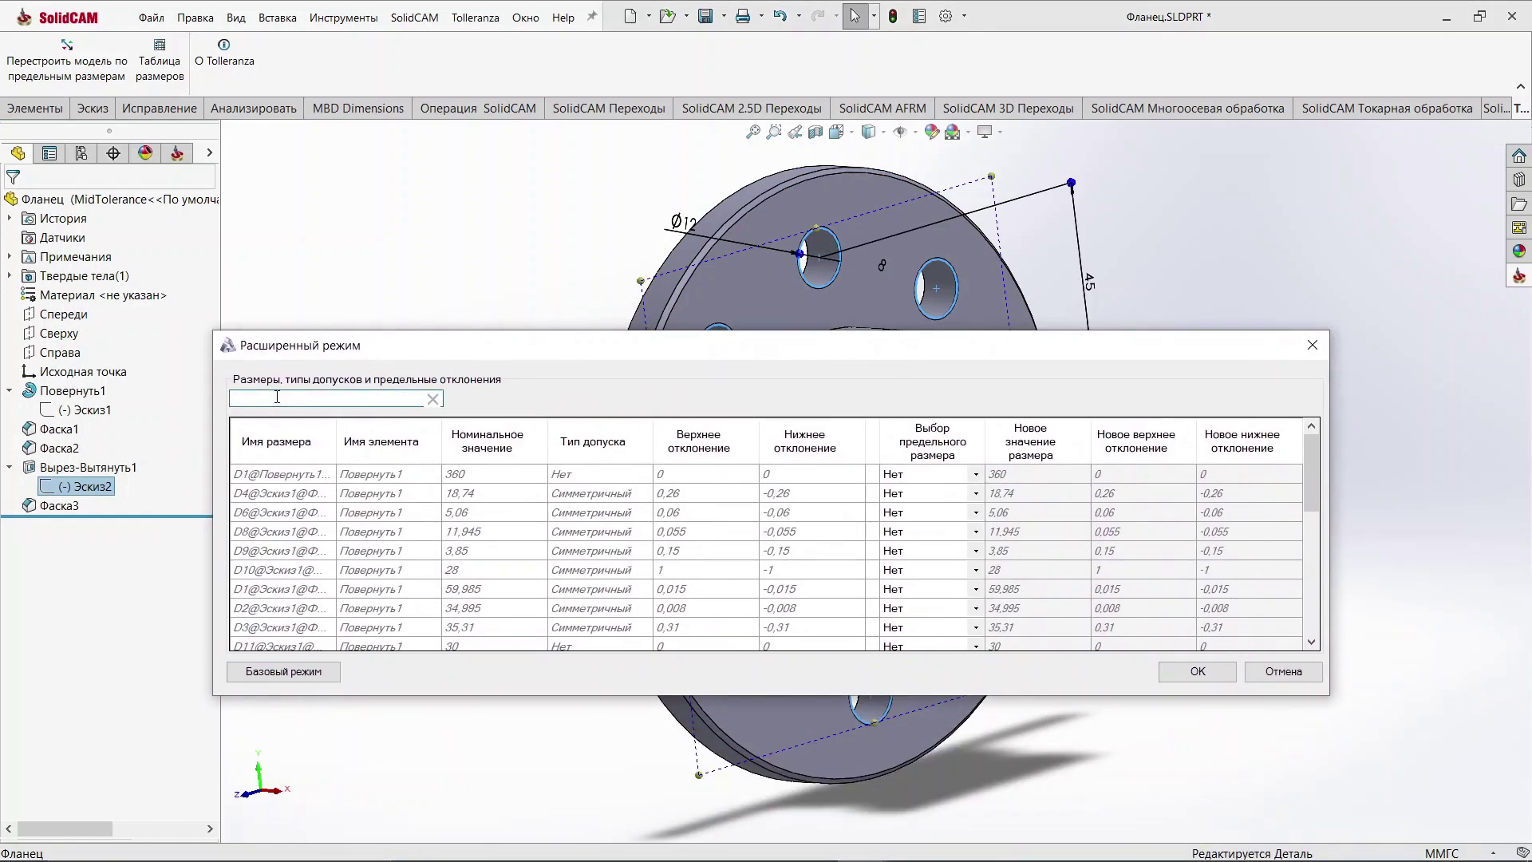
pyautogui.write('12')
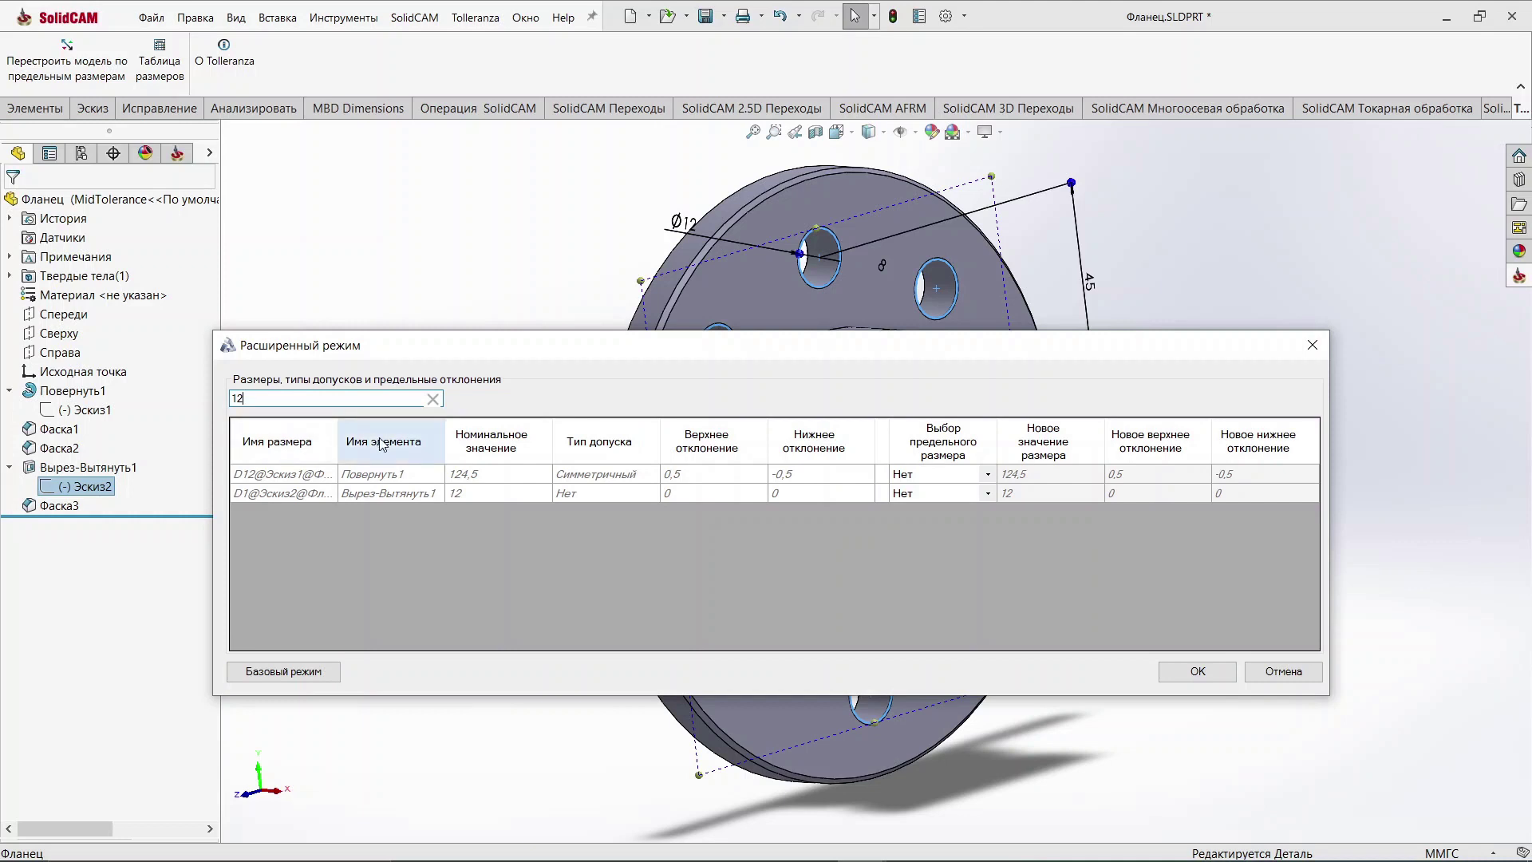
pyautogui.click(495, 492)
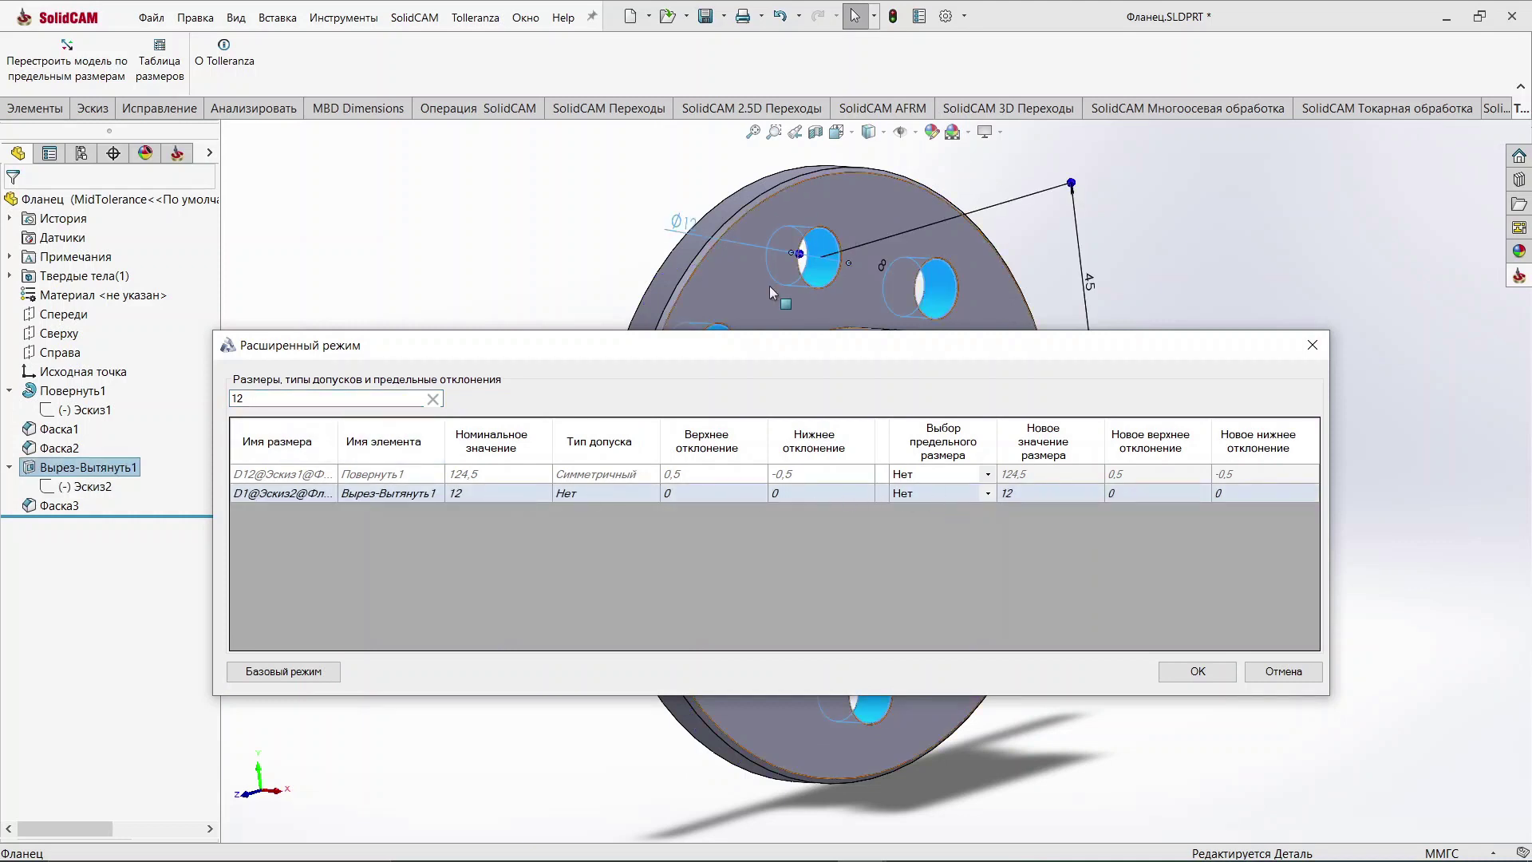
pyautogui.click(989, 495)
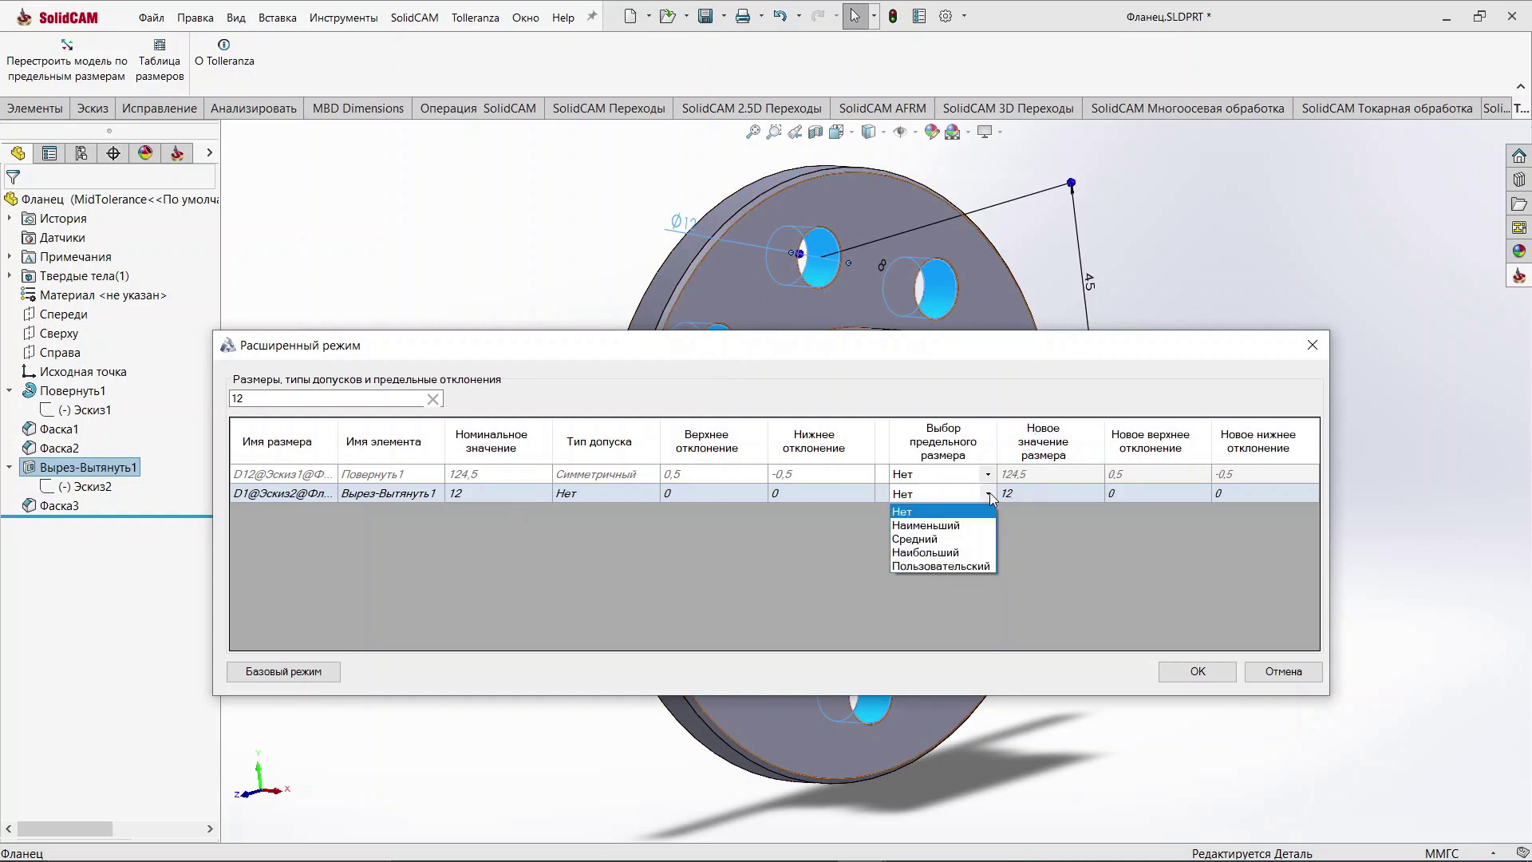
pyautogui.click(973, 568)
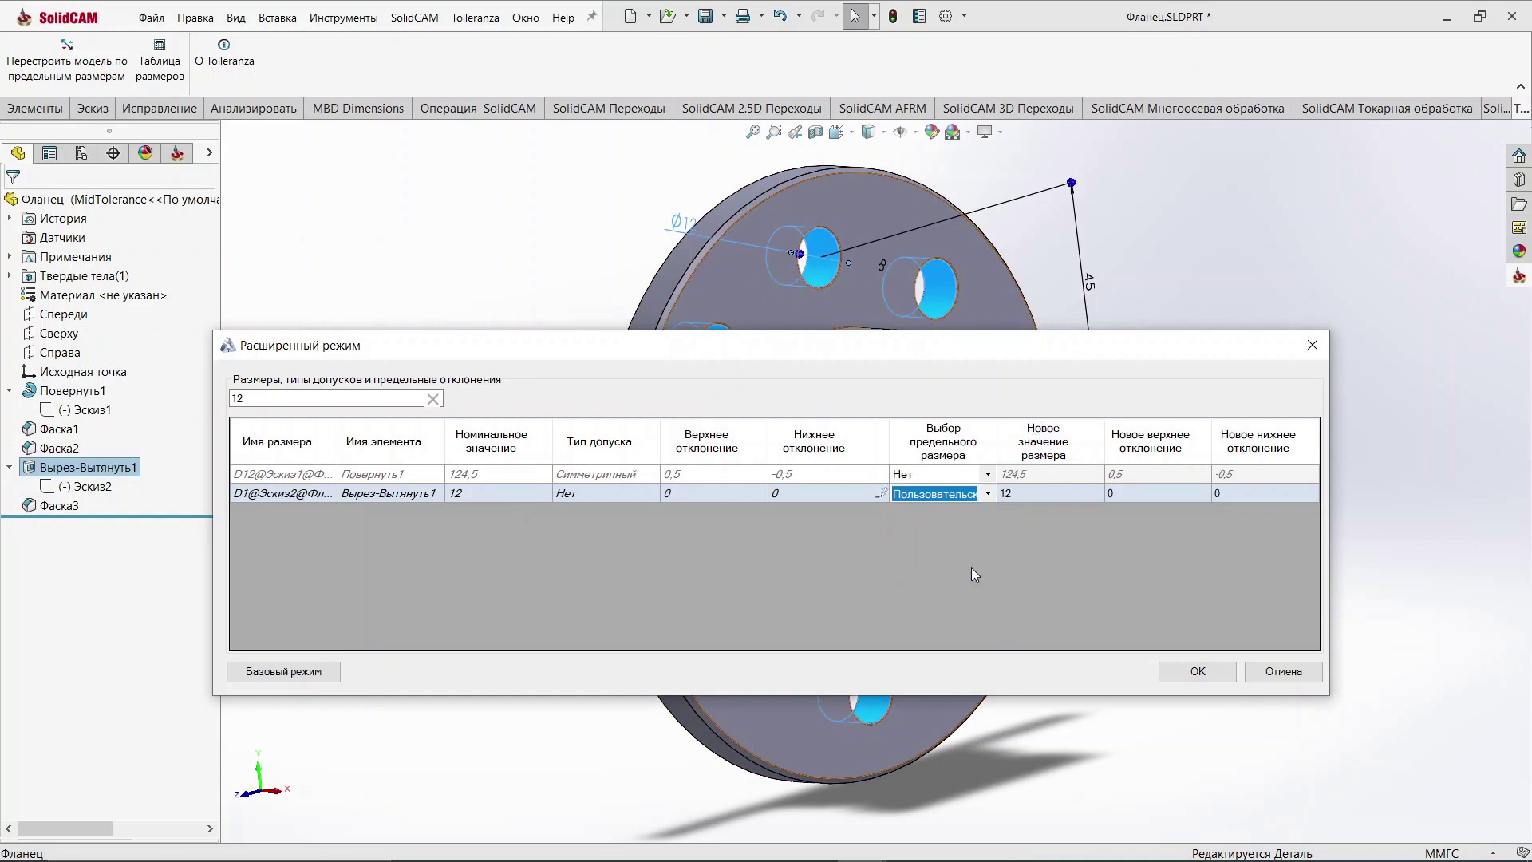
pyautogui.click(1041, 494)
pyautogui.write('16')
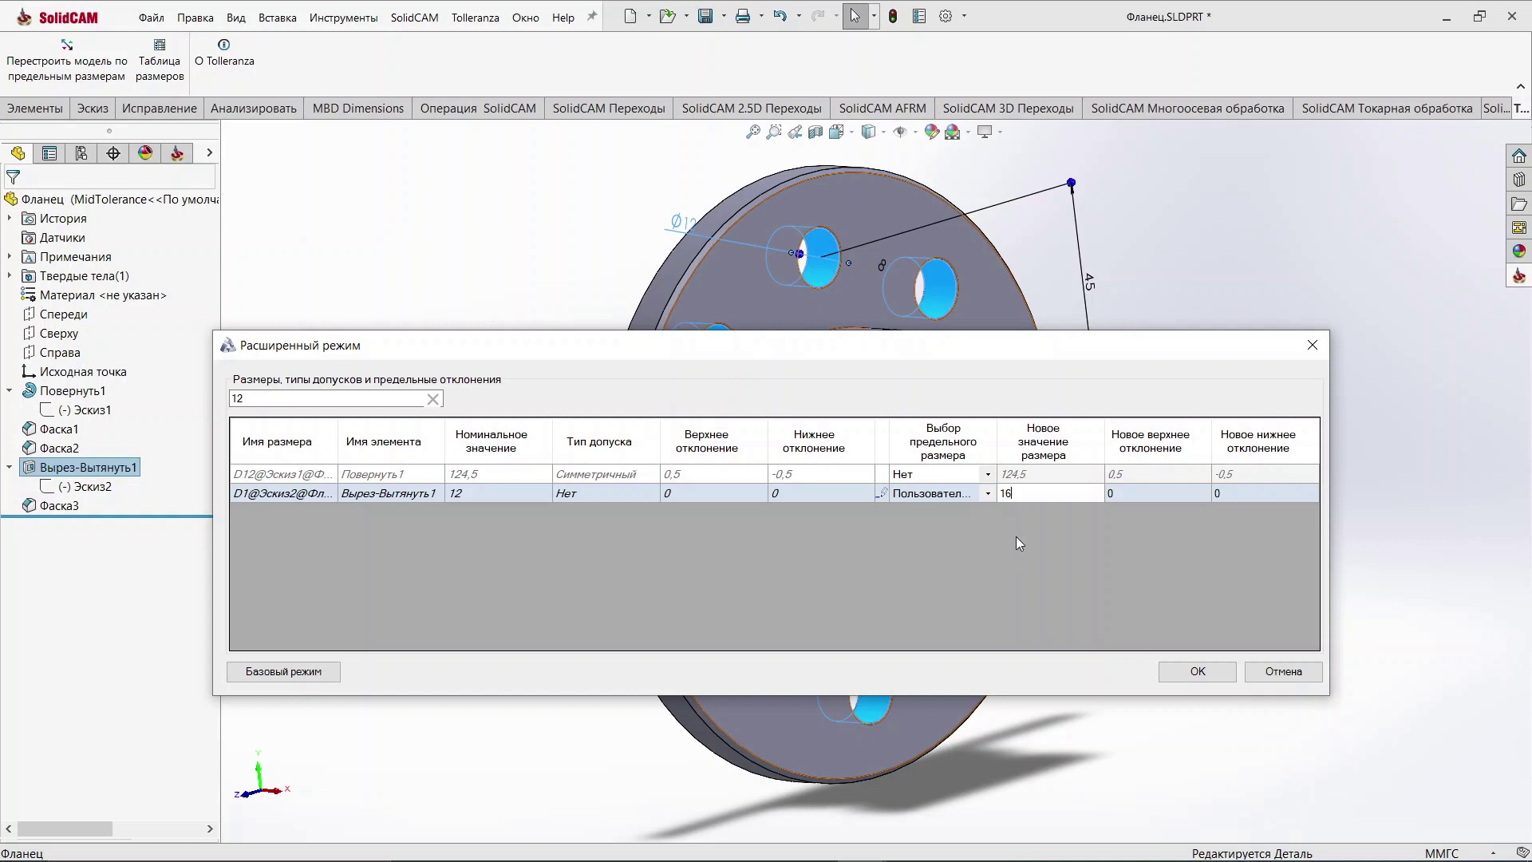
pyautogui.click(274, 406)
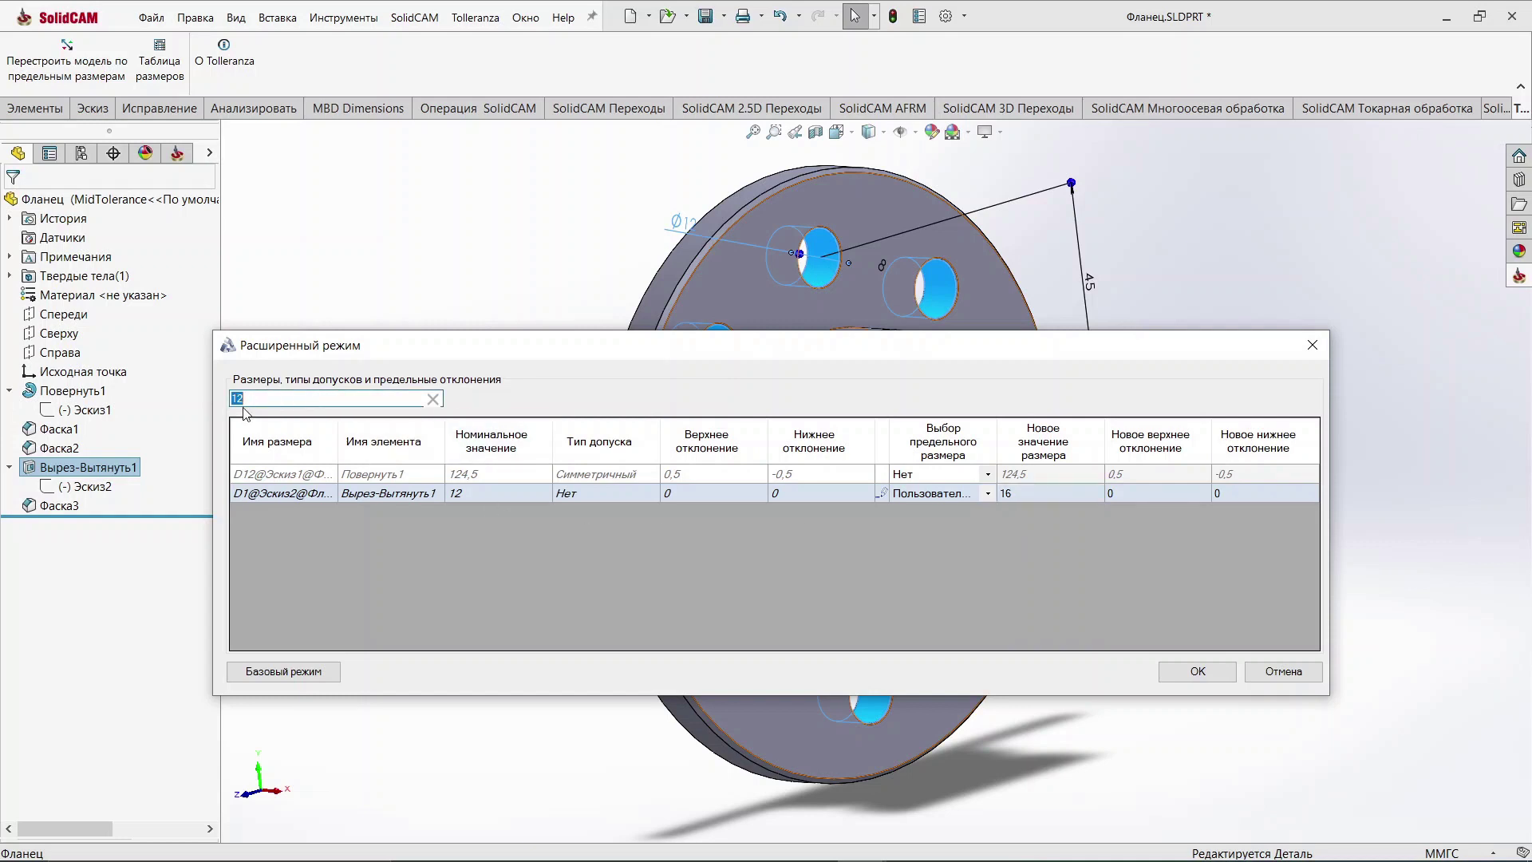
# Step: Filter by 45 and give D3@Эскиз2 a Пользовательский limit value of 50
pyautogui.write('45')
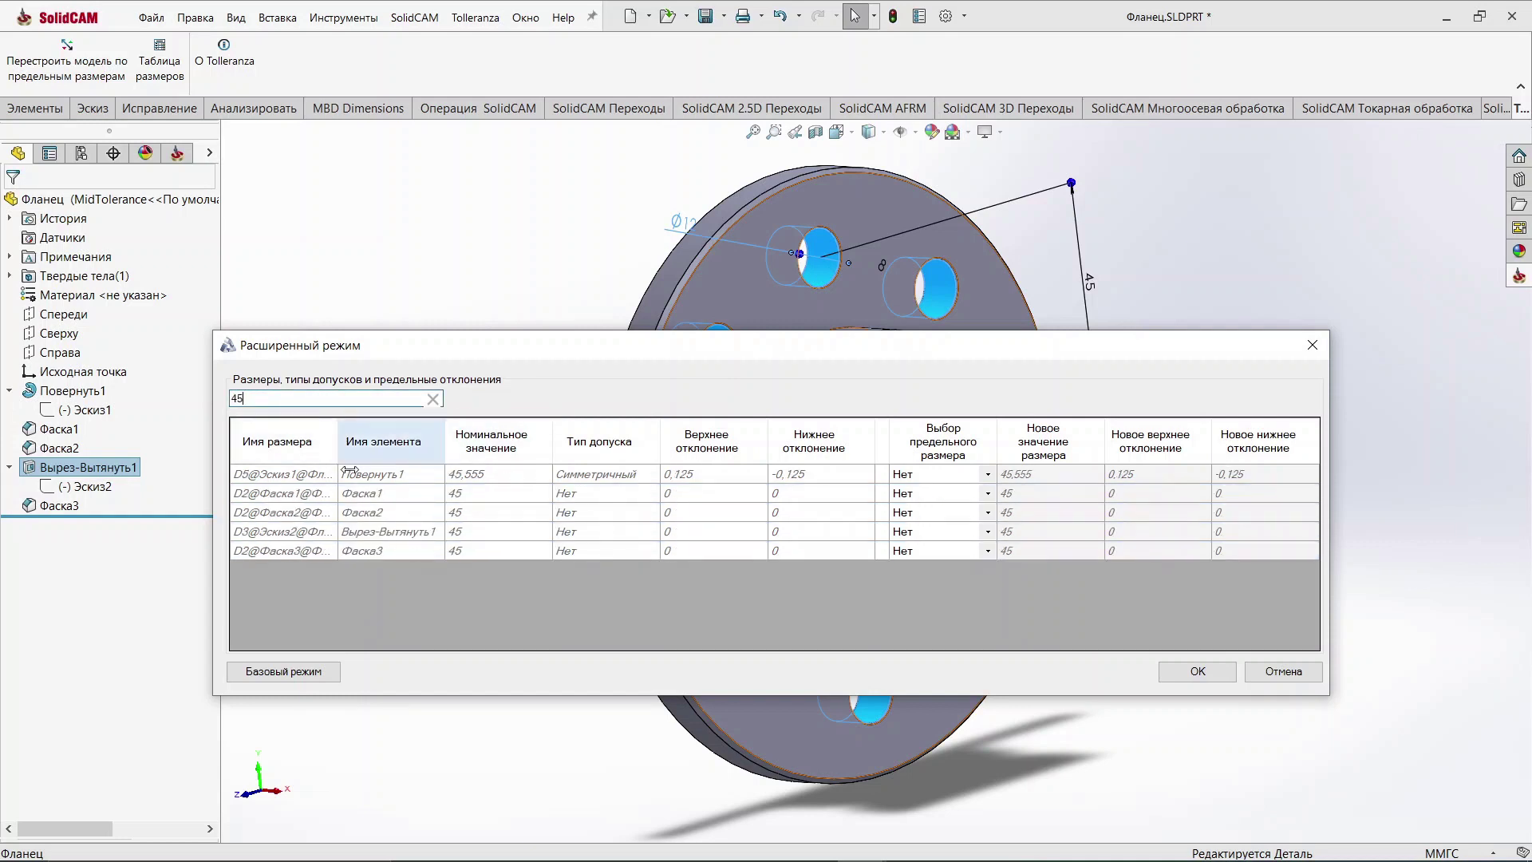
pyautogui.click(524, 533)
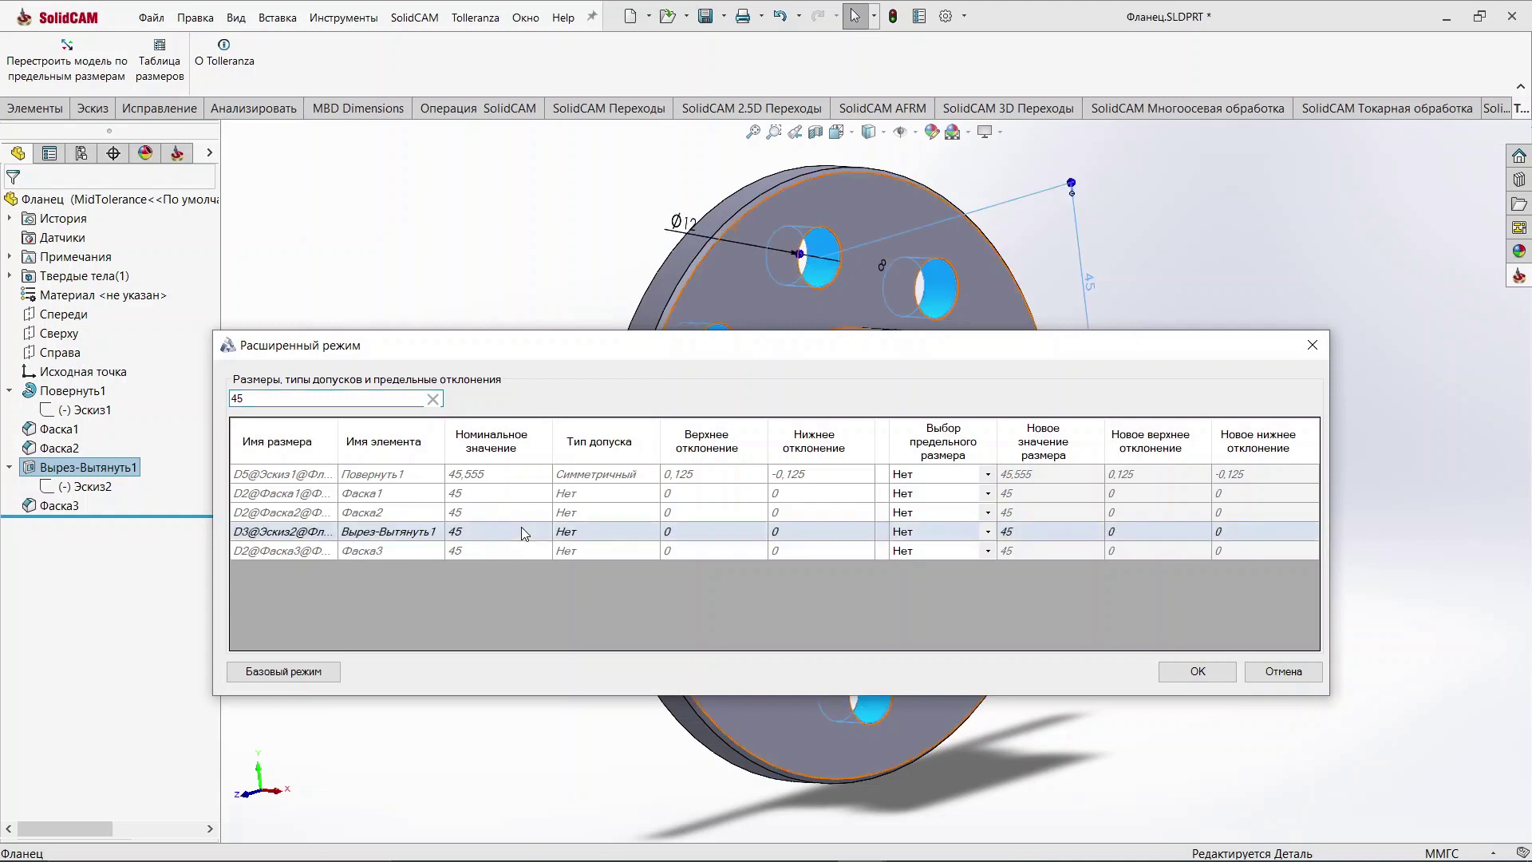
pyautogui.click(988, 532)
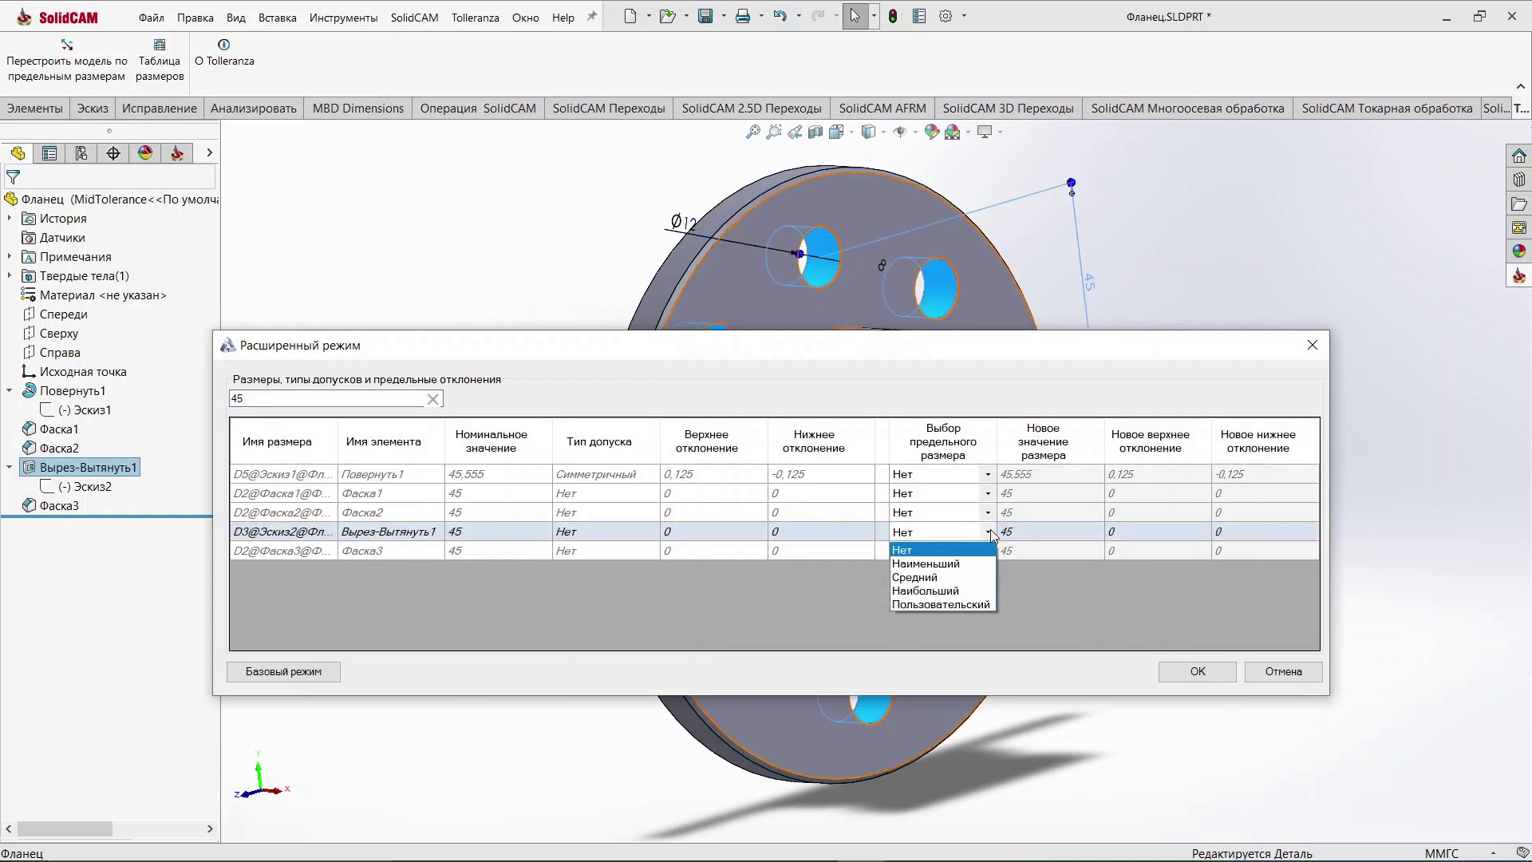
pyautogui.click(974, 603)
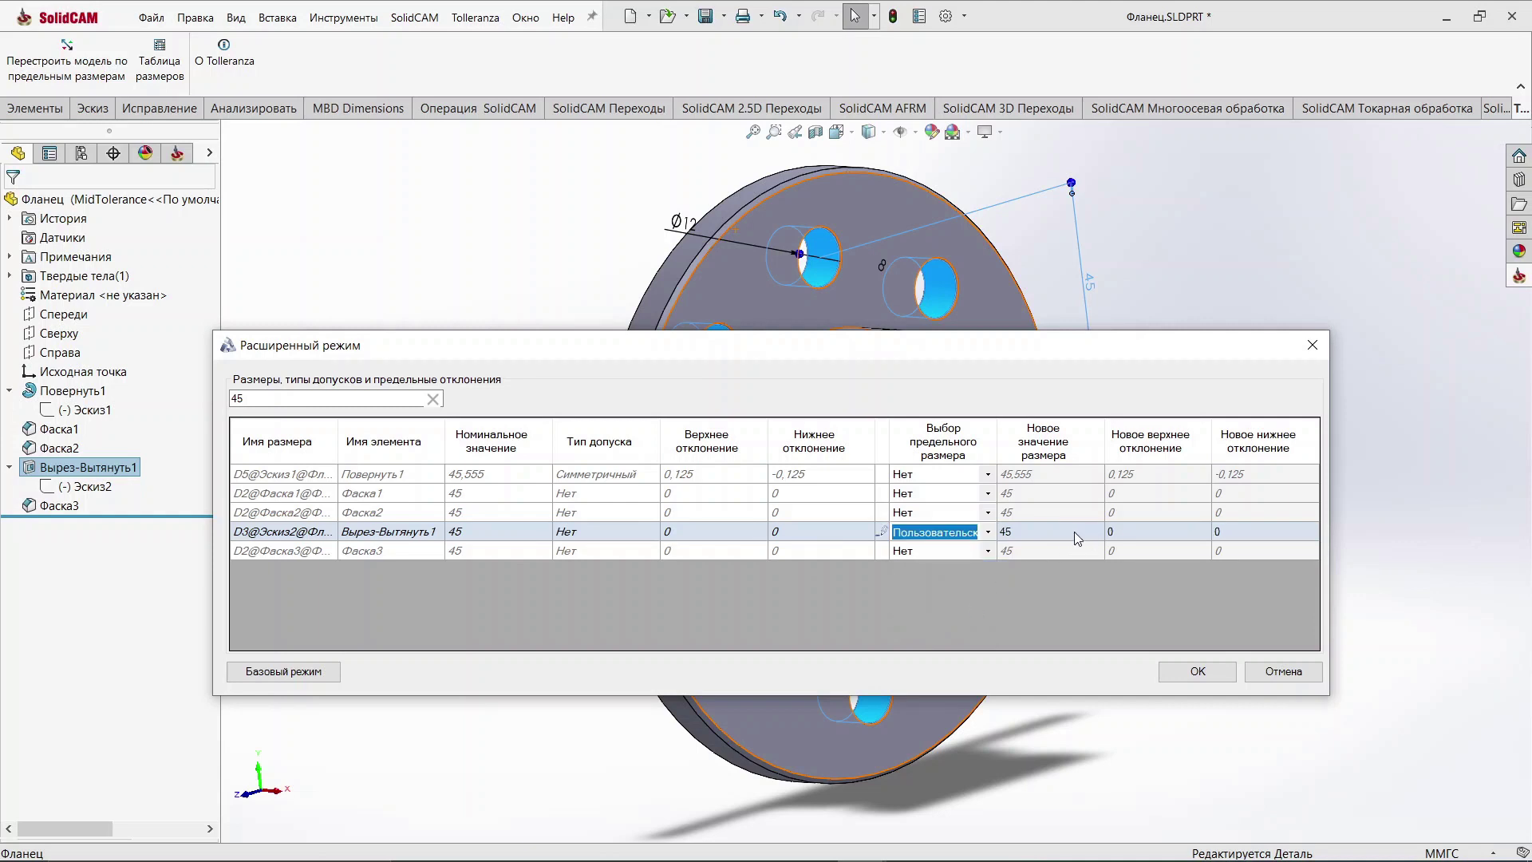
pyautogui.click(1046, 531)
pyautogui.write('5')
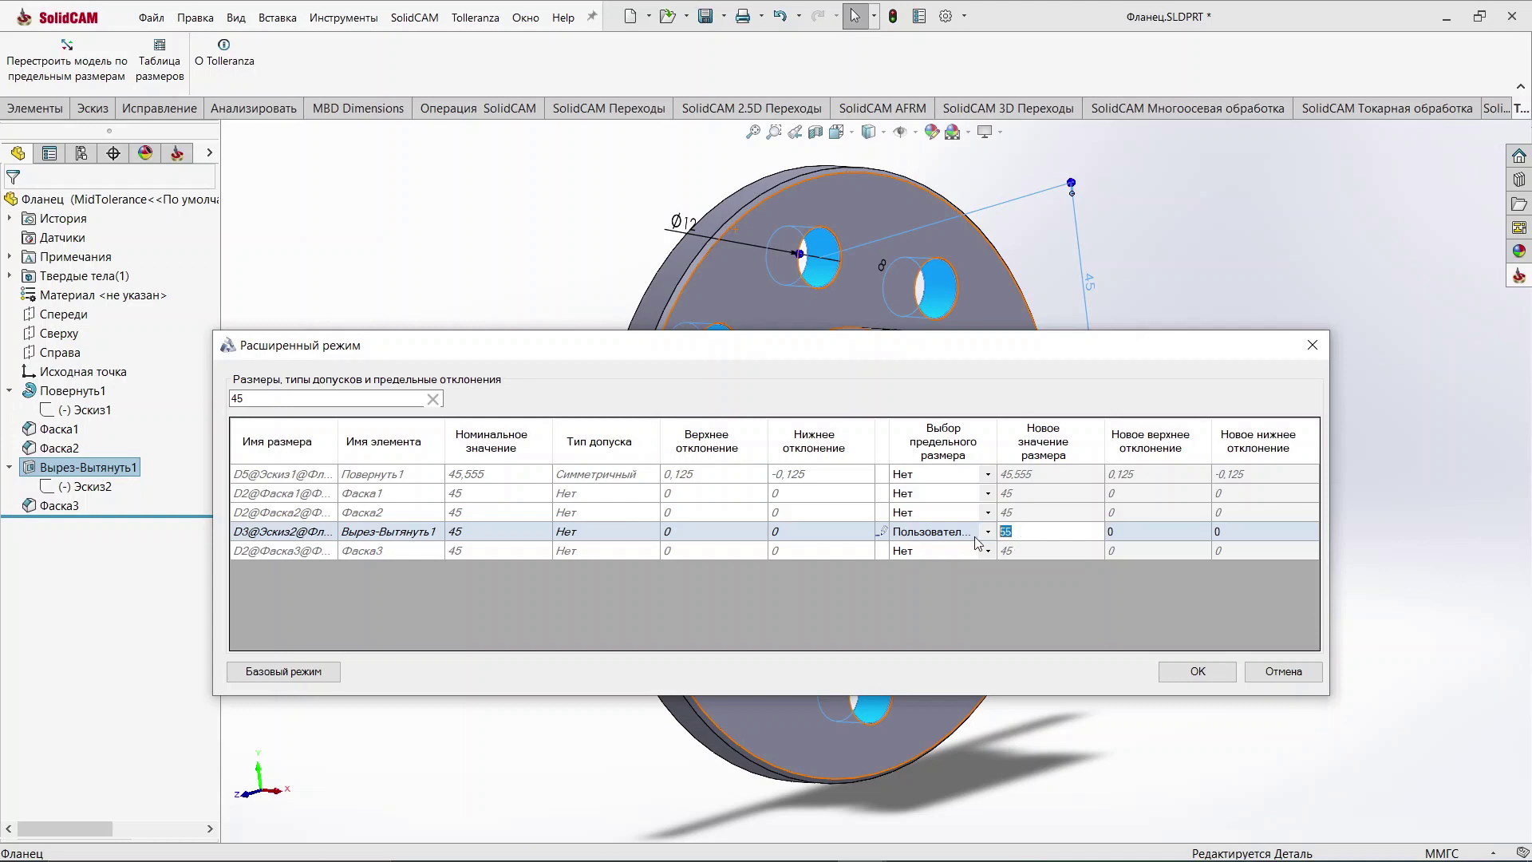
pyautogui.write('50')
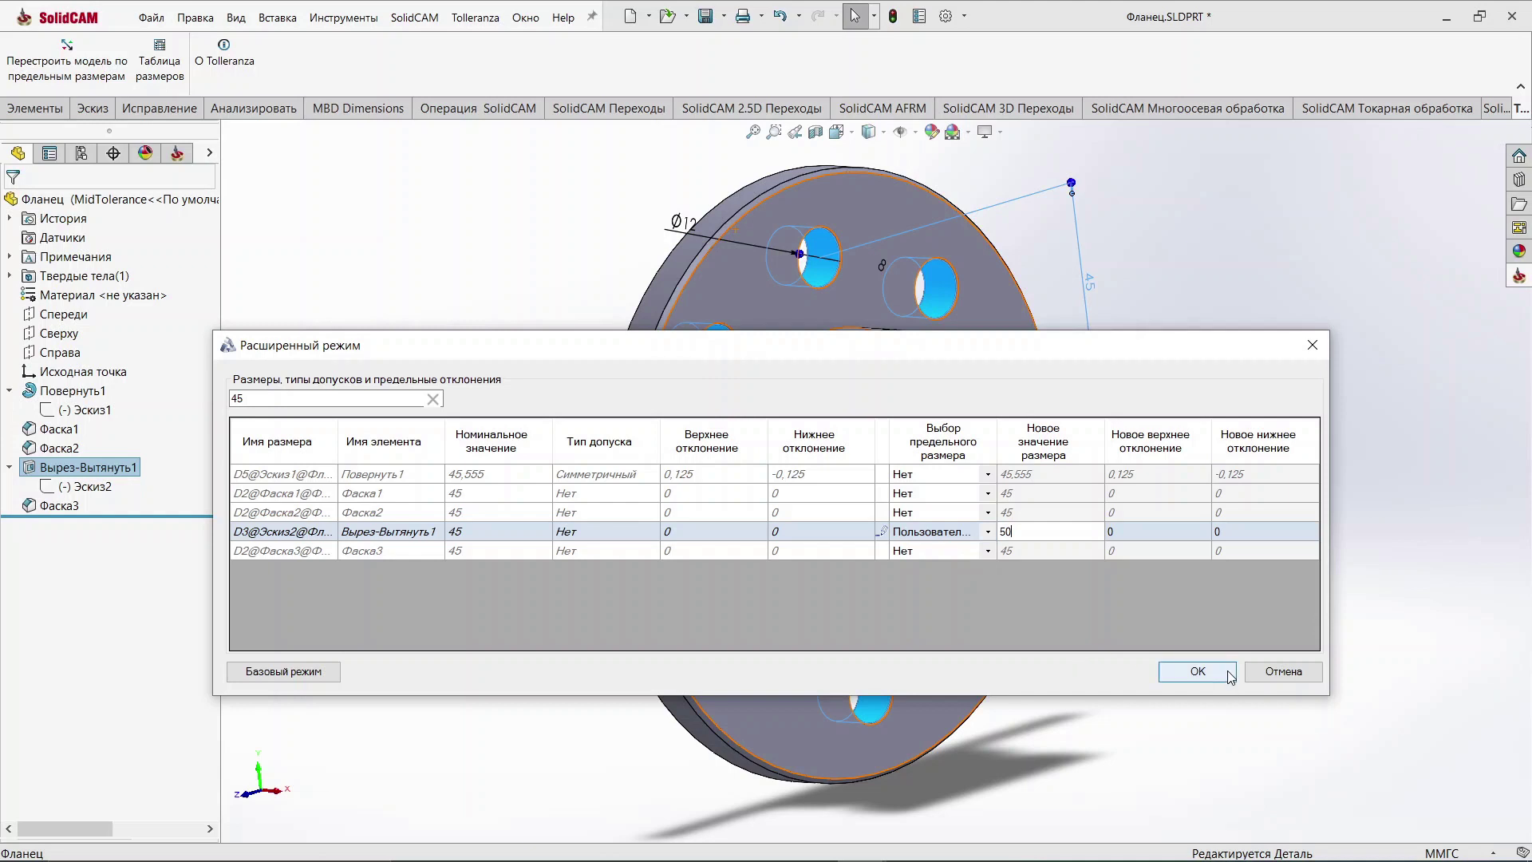
pyautogui.click(264, 400)
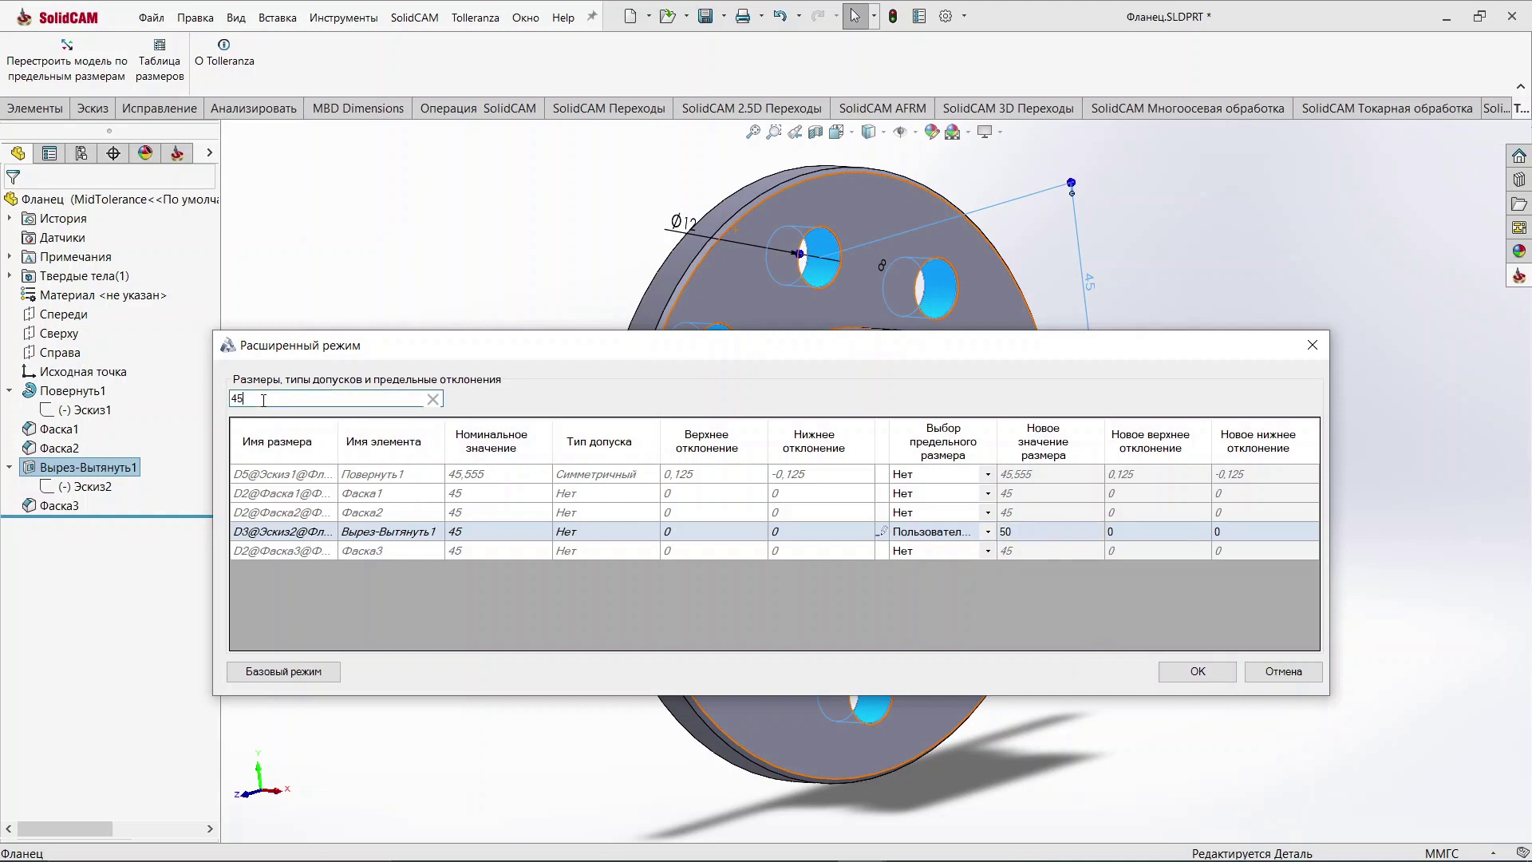
# Step: Change the dimension filter to 12
pyautogui.moveTo(263, 400); pyautogui.dragTo(216, 417)
pyautogui.write('125')
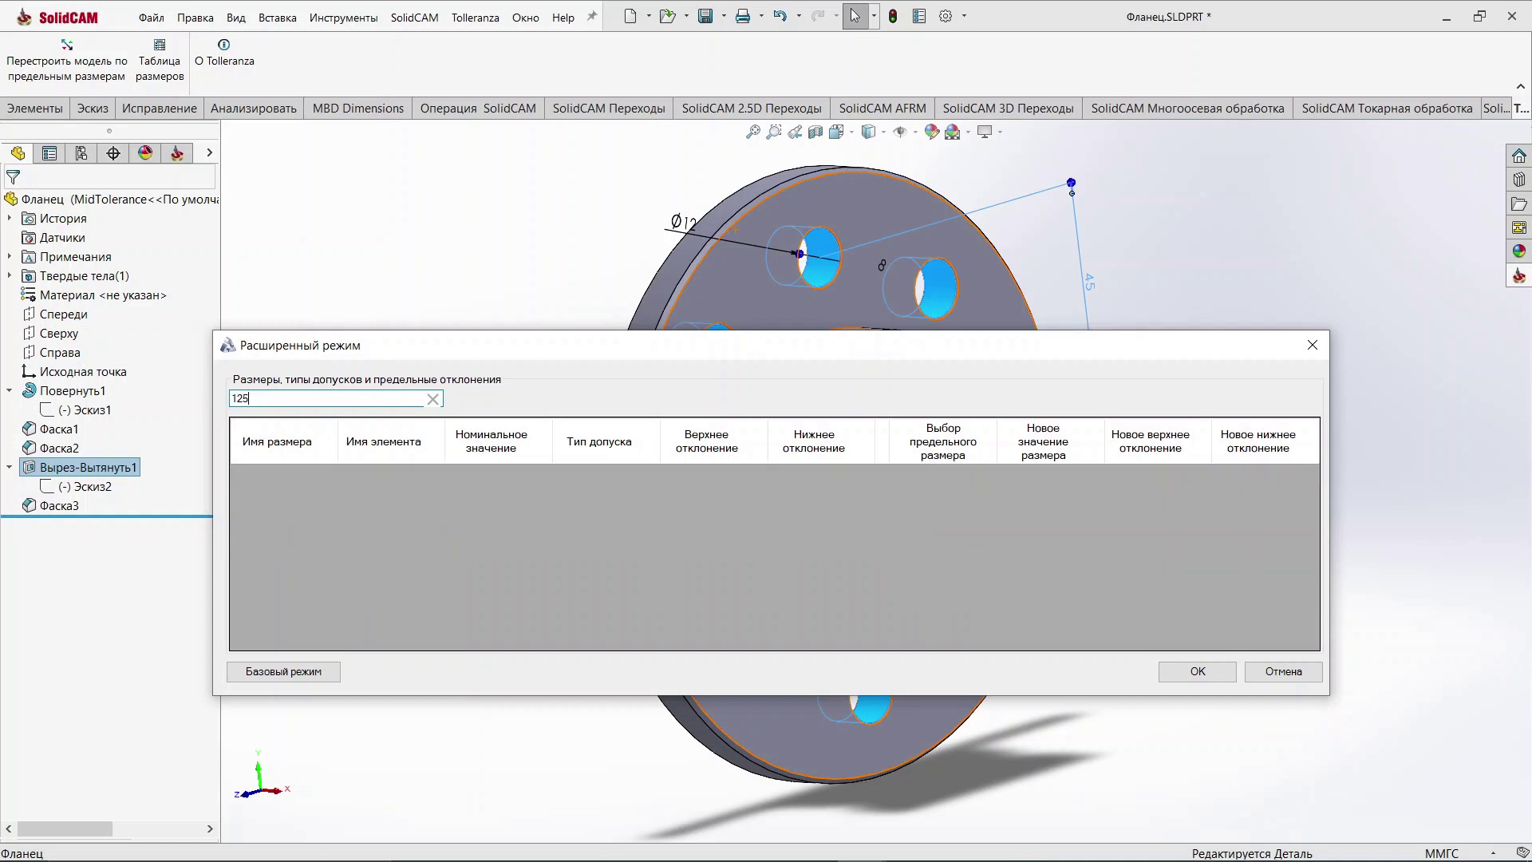
pyautogui.press('BackSpace')
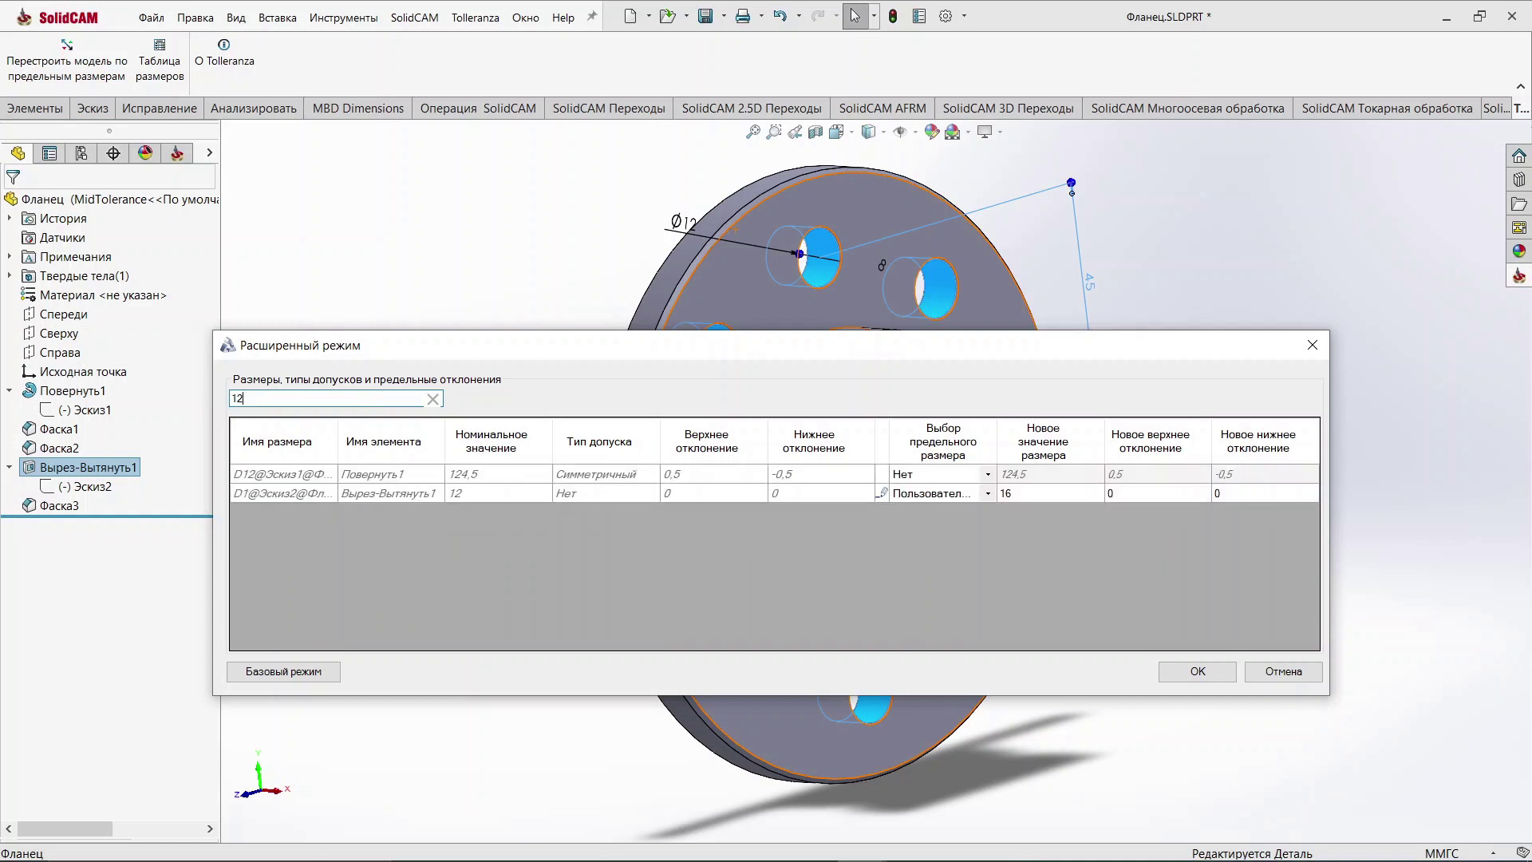
# Step: Set the 124.5 Повернуть1 diameter to a custom 134.5 and apply all changes
pyautogui.click(469, 475)
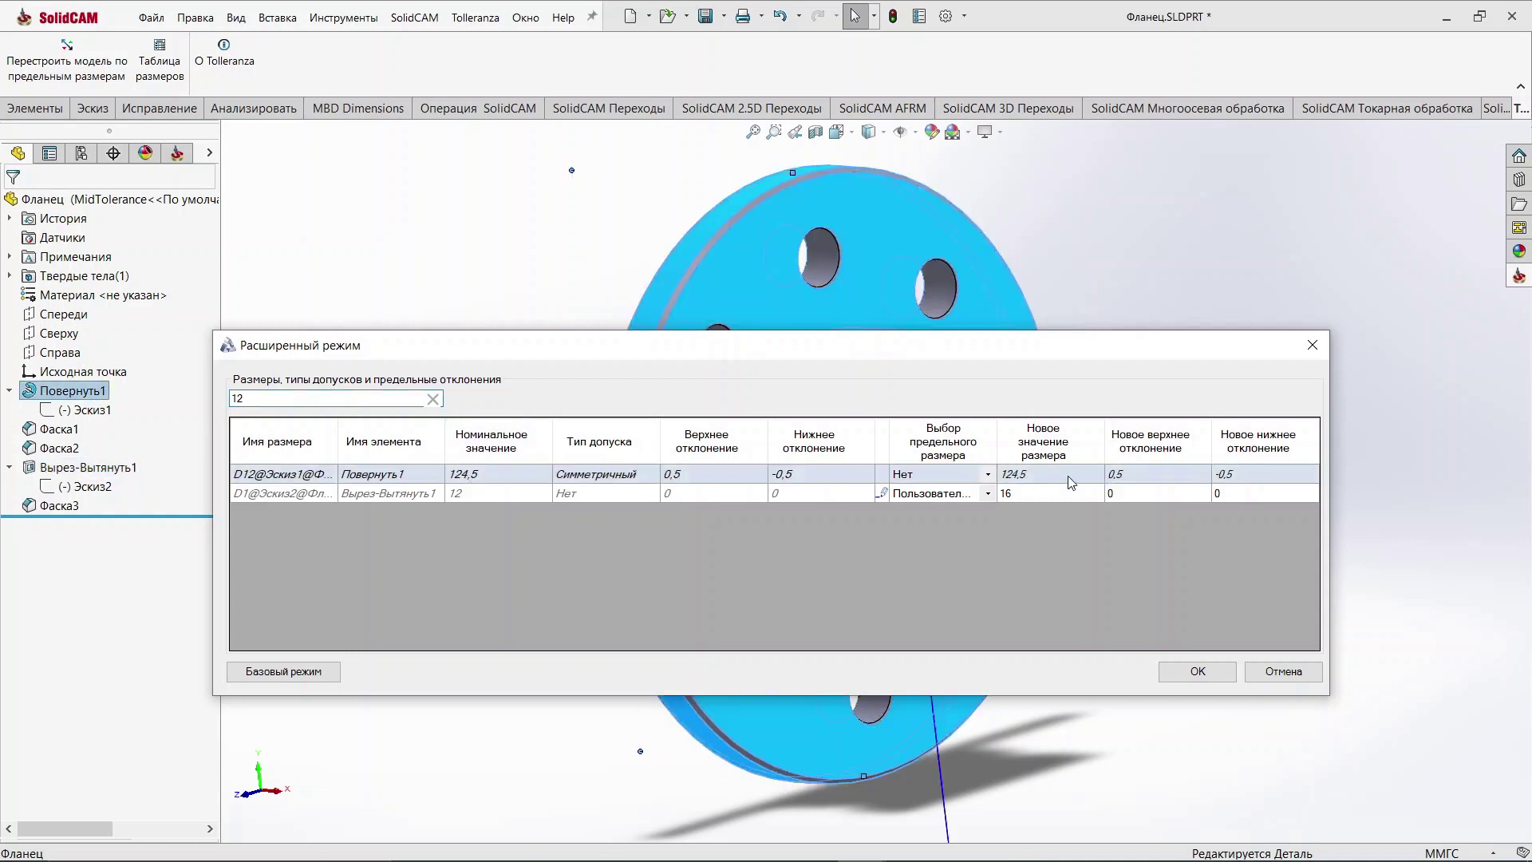
pyautogui.click(992, 477)
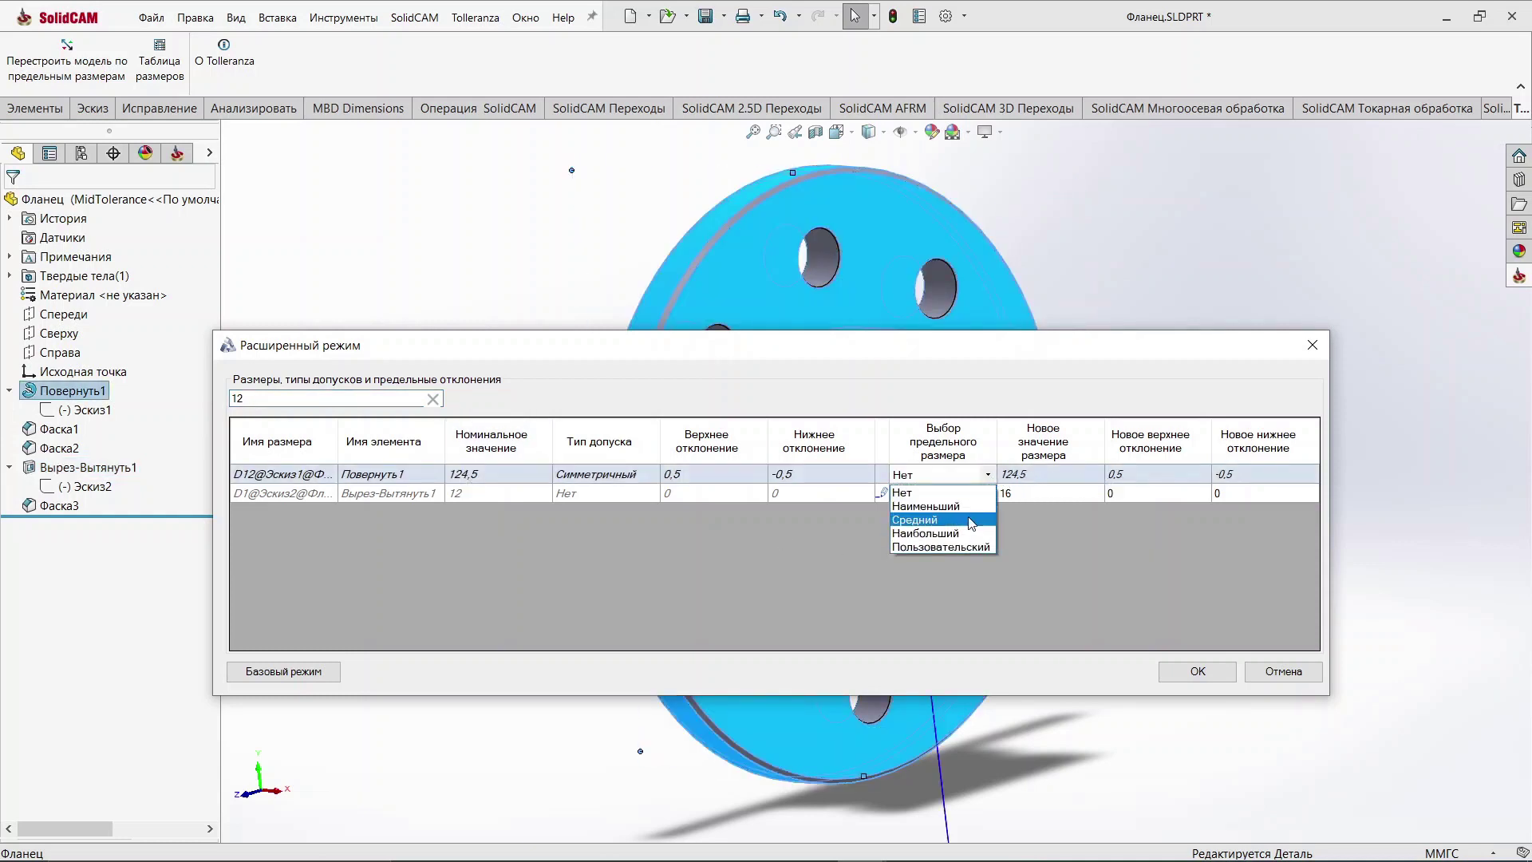
pyautogui.click(968, 542)
pyautogui.click(1041, 479)
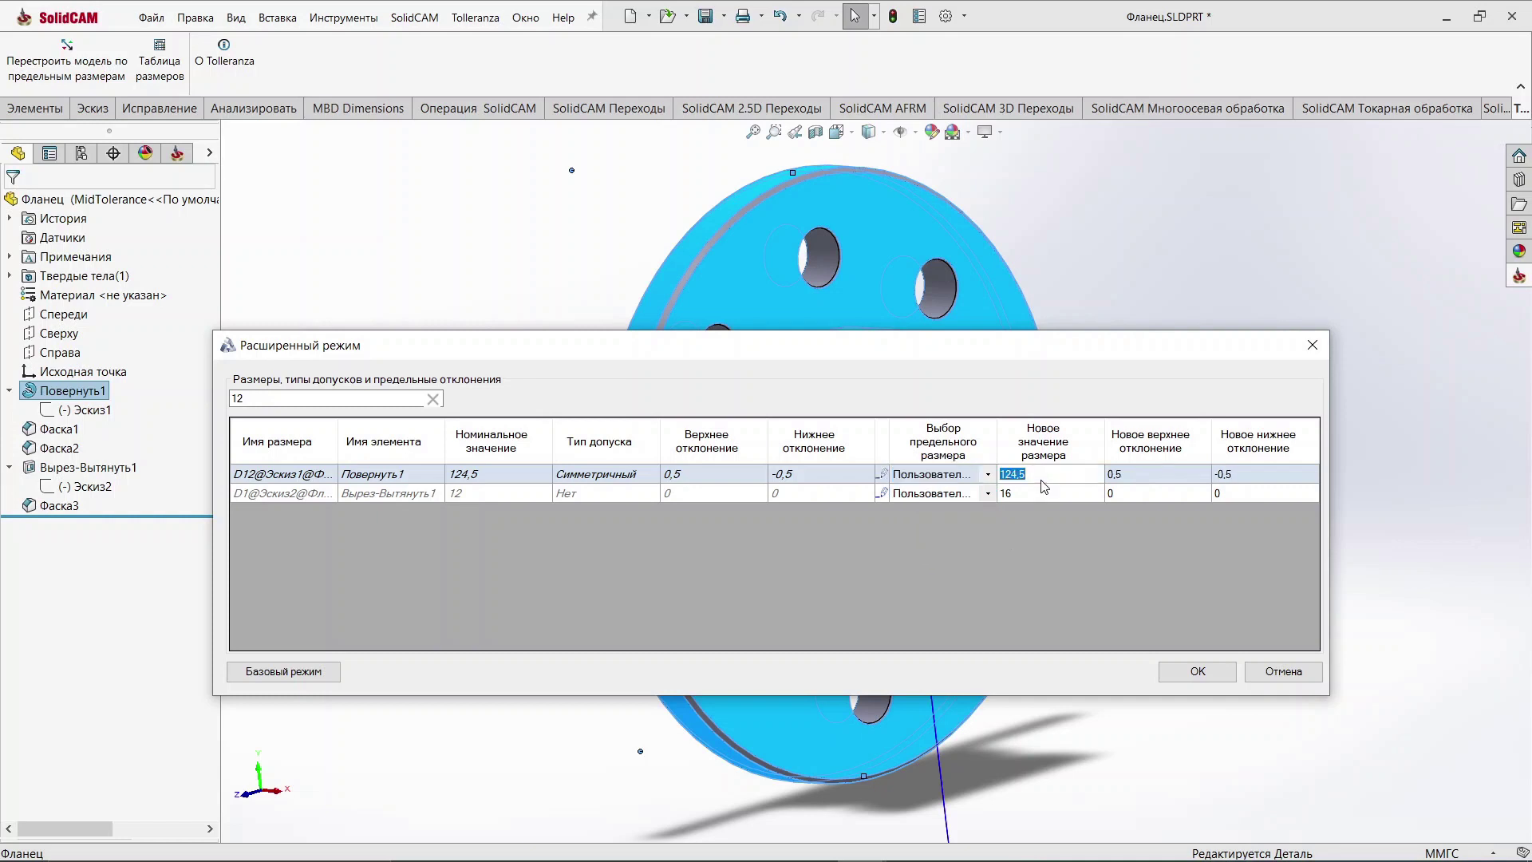
pyautogui.write('1')
pyautogui.click(1184, 671)
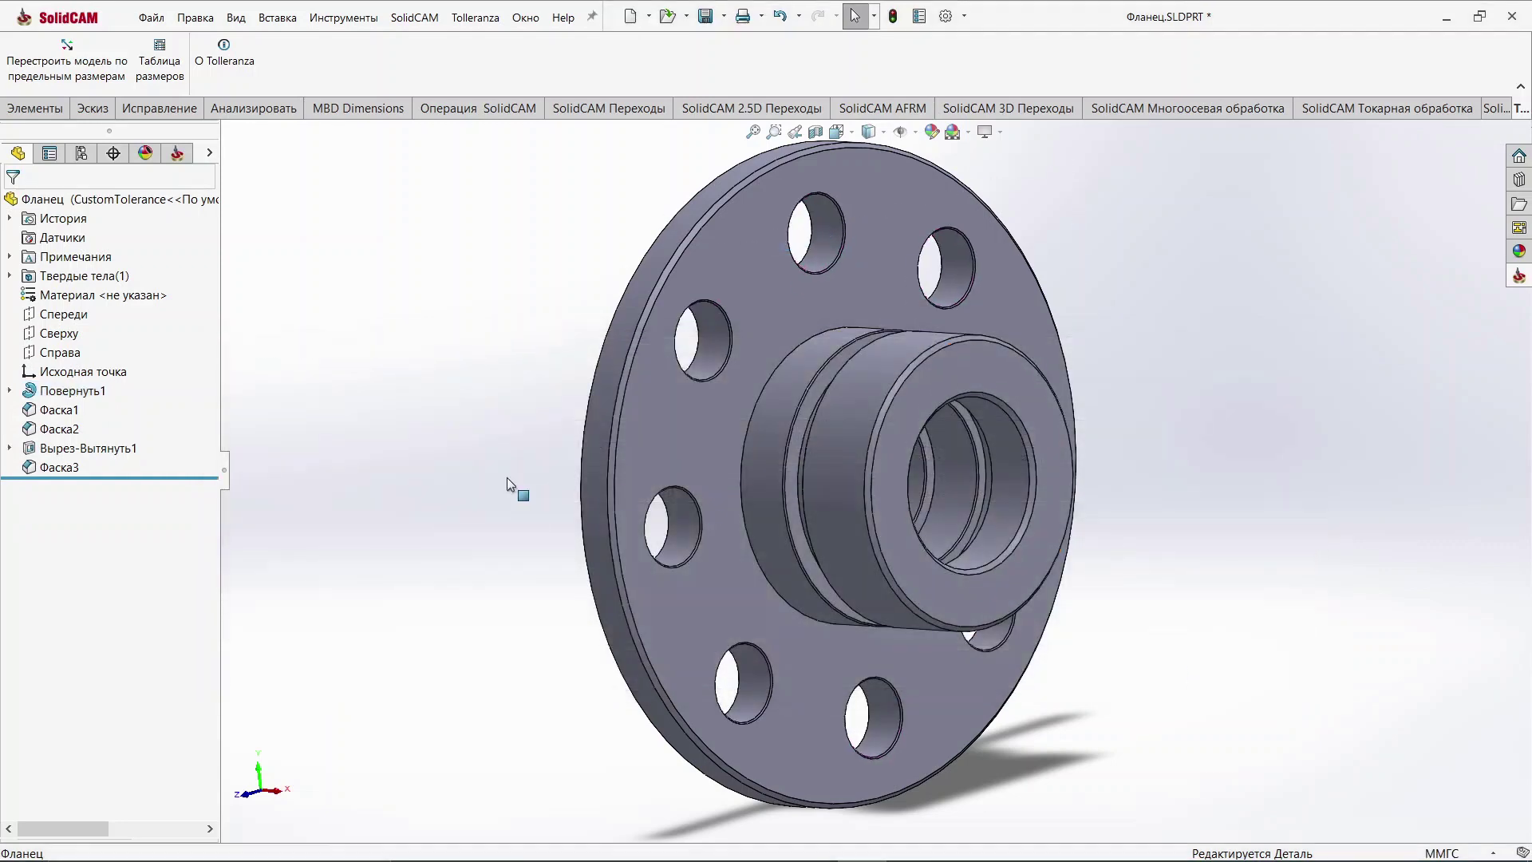
# Step: Activate MidTolerance, then CustomTolerance, then По умолчанию, orbiting the flange to compare them
pyautogui.click(82, 153)
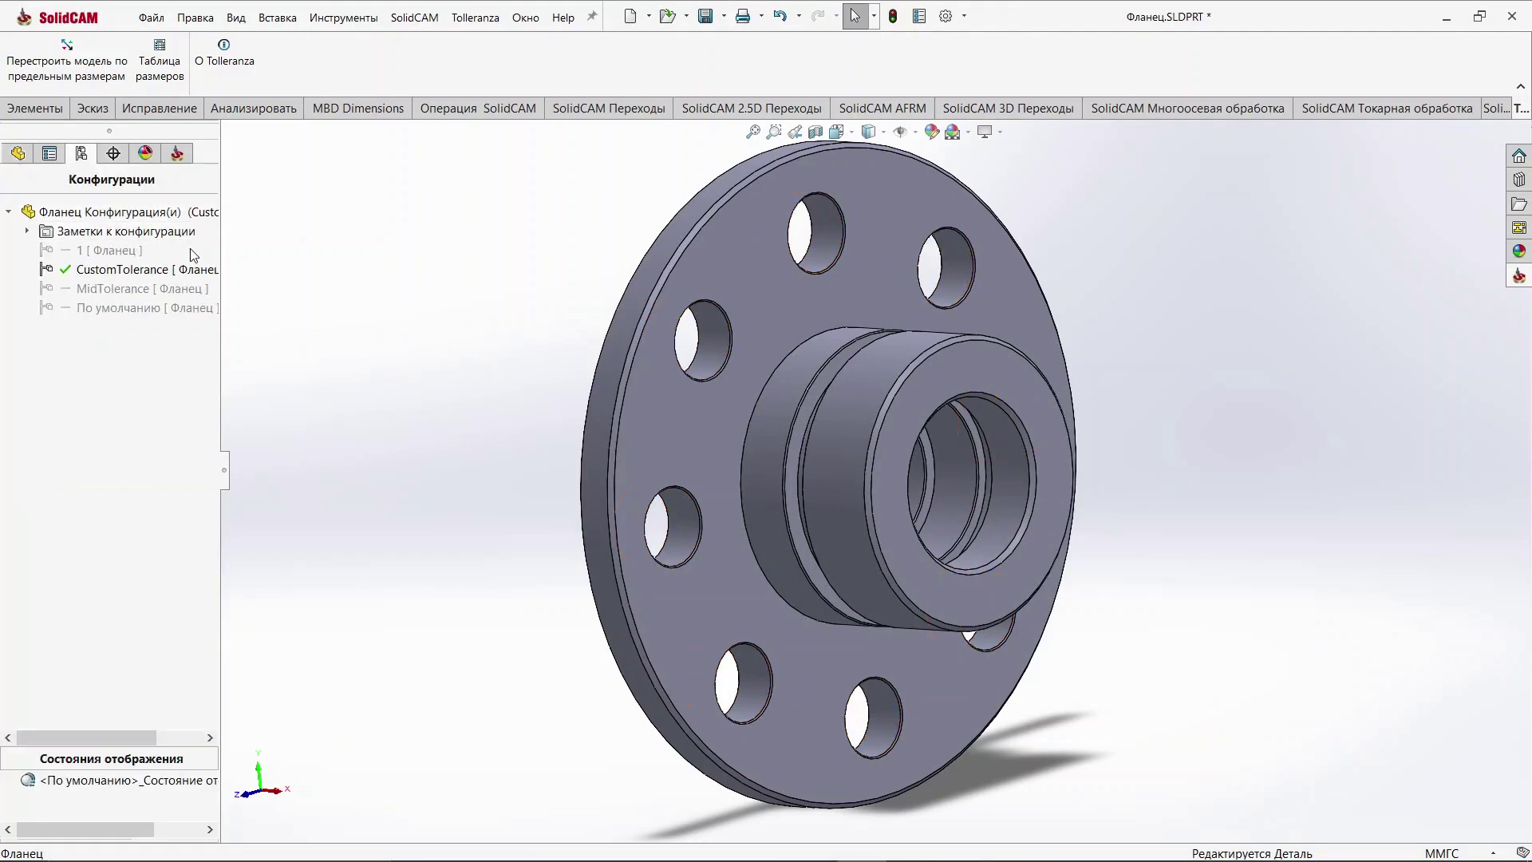
pyautogui.doubleClick(138, 292)
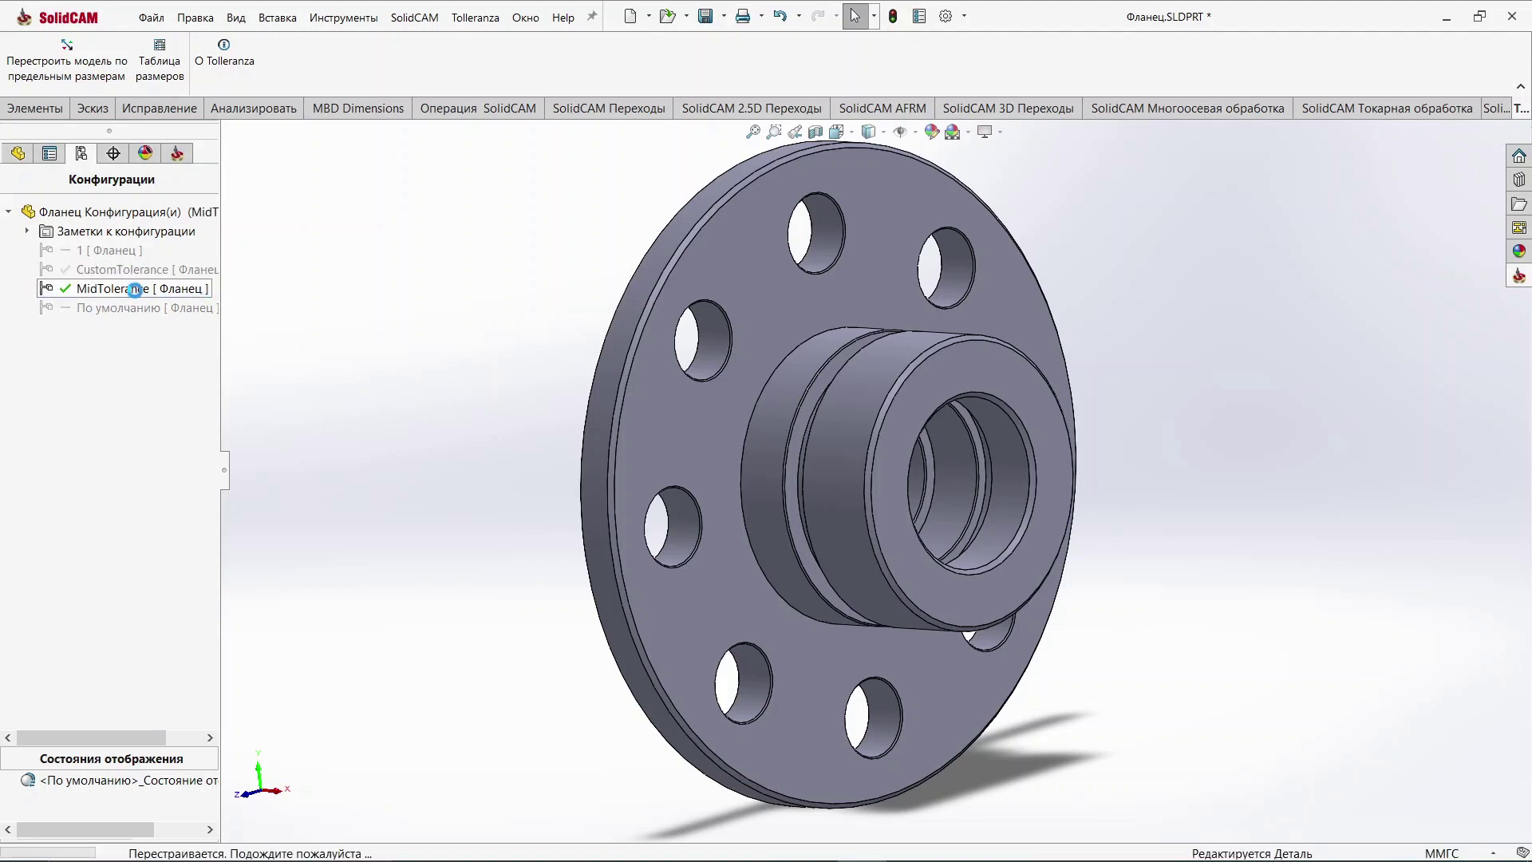
pyautogui.doubleClick(120, 272)
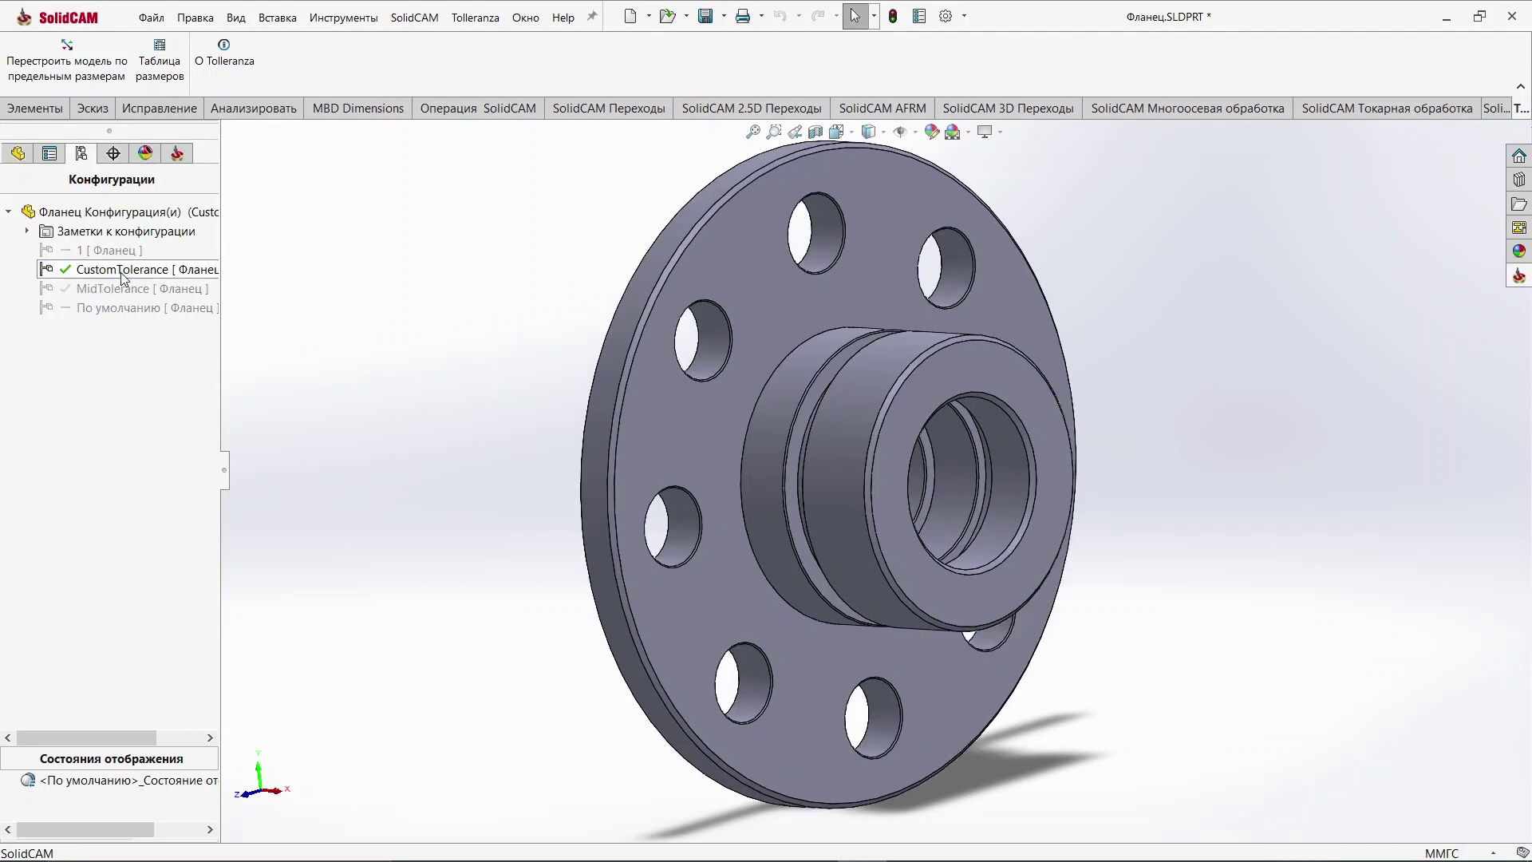
pyautogui.moveTo(409, 477); pyautogui.dragTo(337, 477, button='middle')
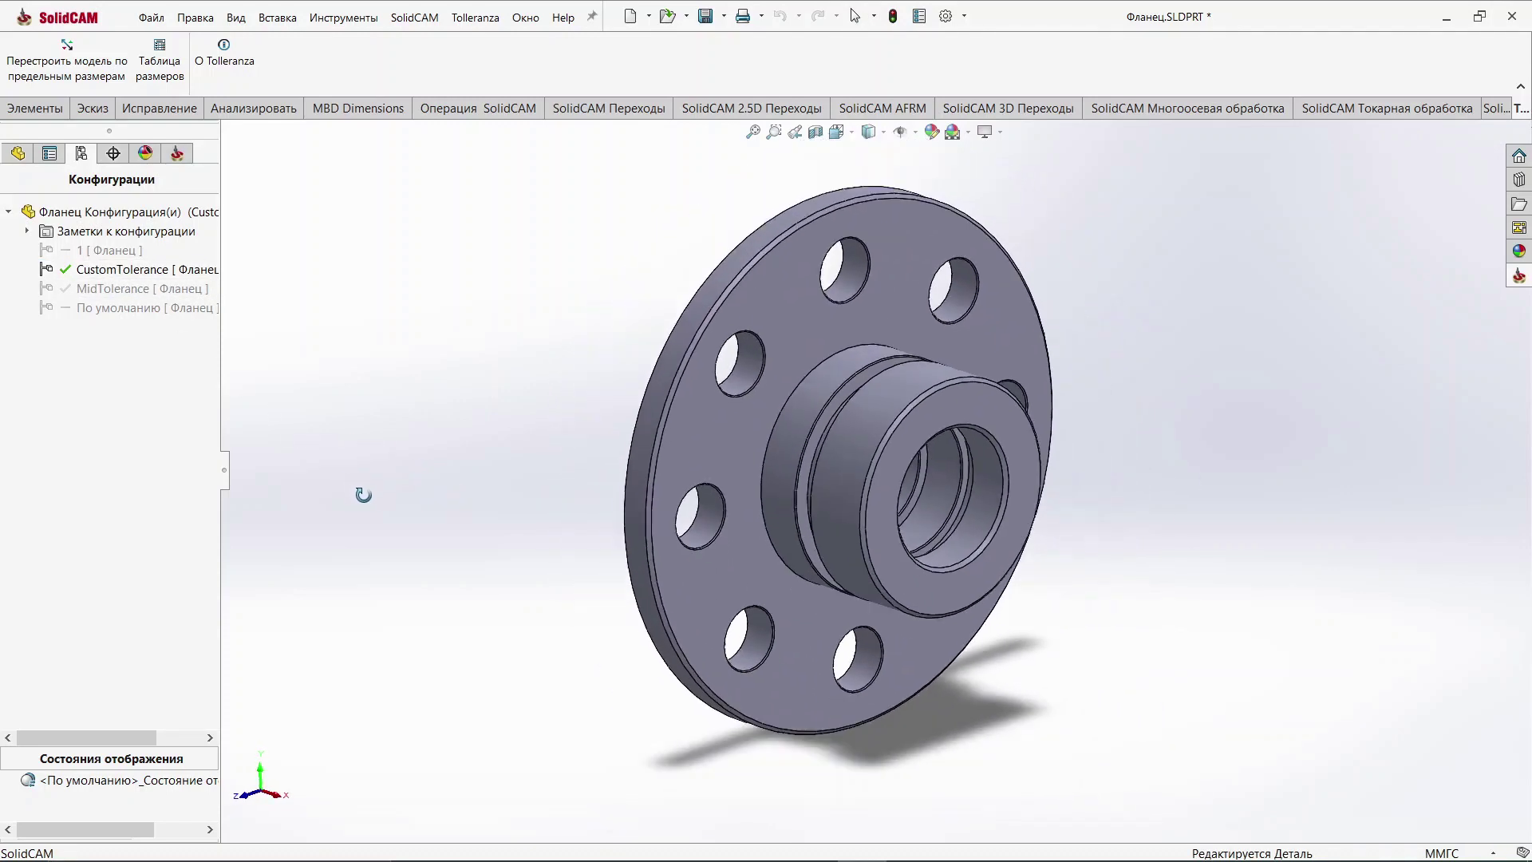
pyautogui.moveTo(337, 476); pyautogui.dragTo(788, 377, button='middle')
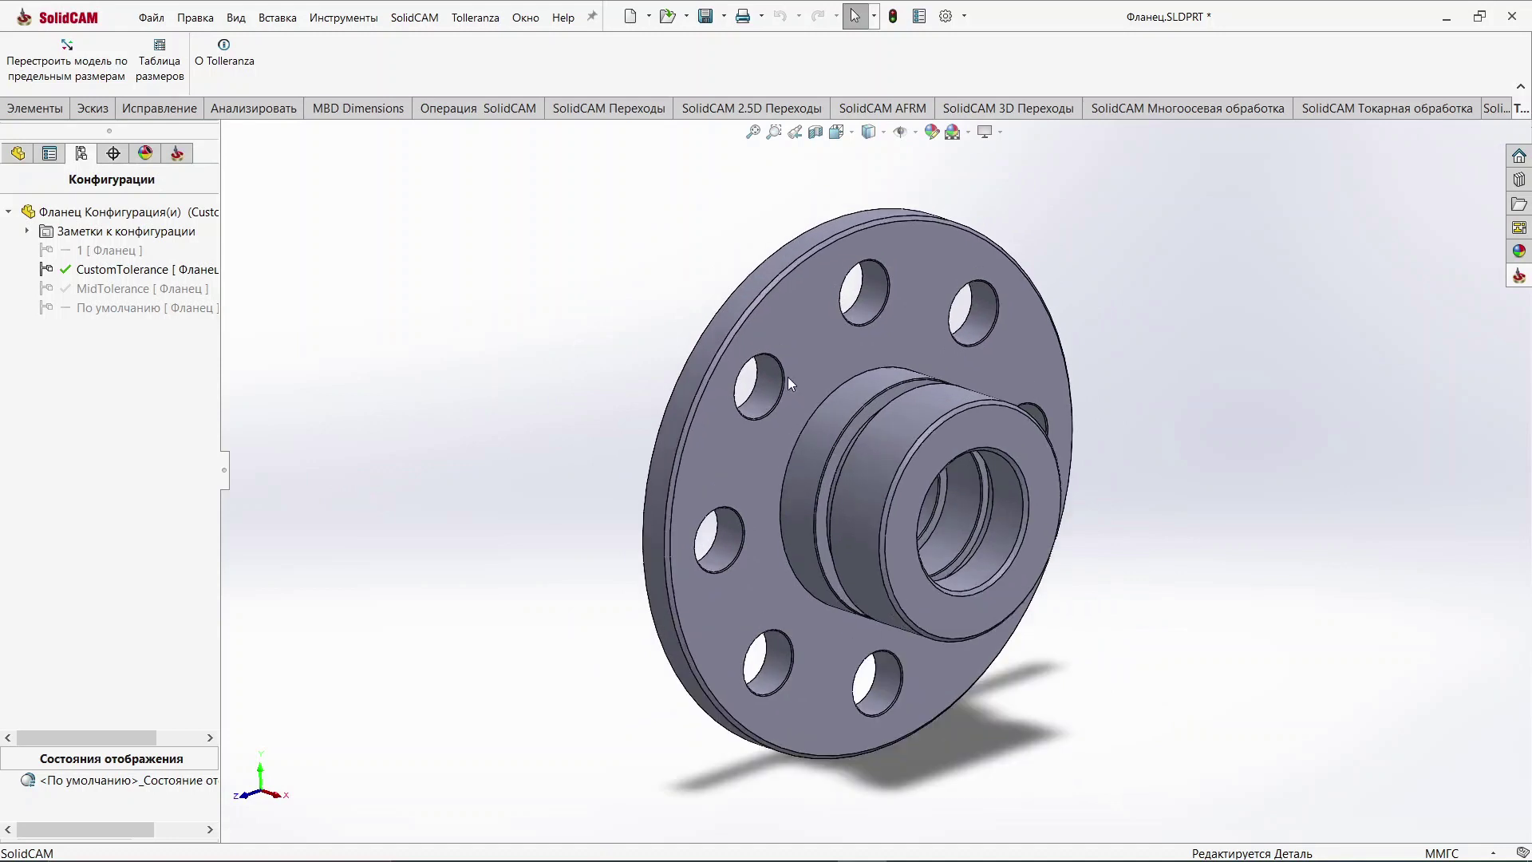
pyautogui.doubleClick(85, 309)
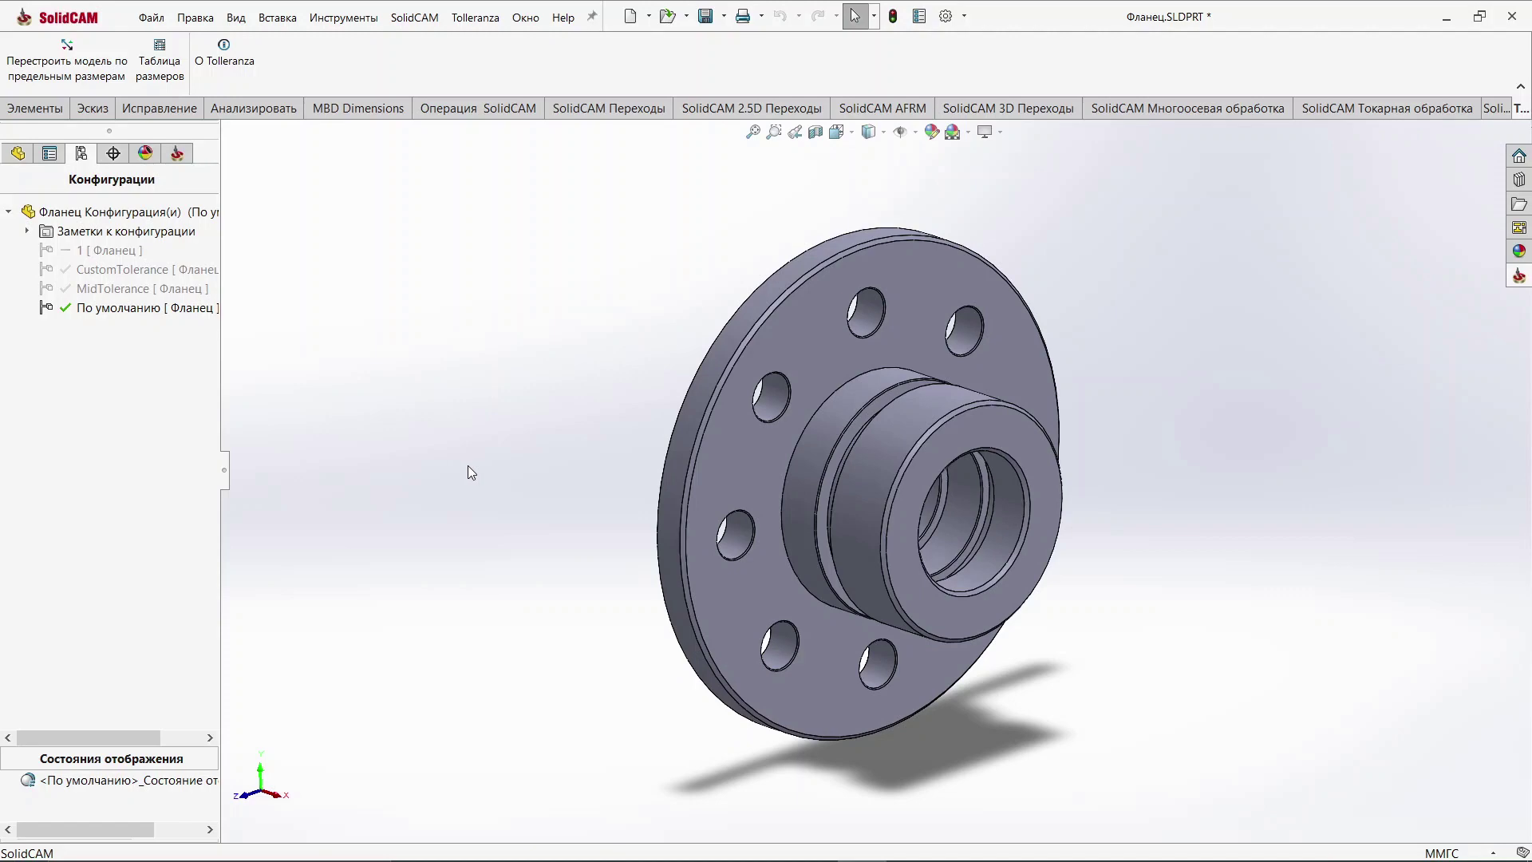
pyautogui.moveTo(468, 466)
pyautogui.mouseDown(button='middle')
pyautogui.moveTo(475, 427)
pyautogui.moveTo(447, 463)
pyautogui.mouseUp(button='middle')
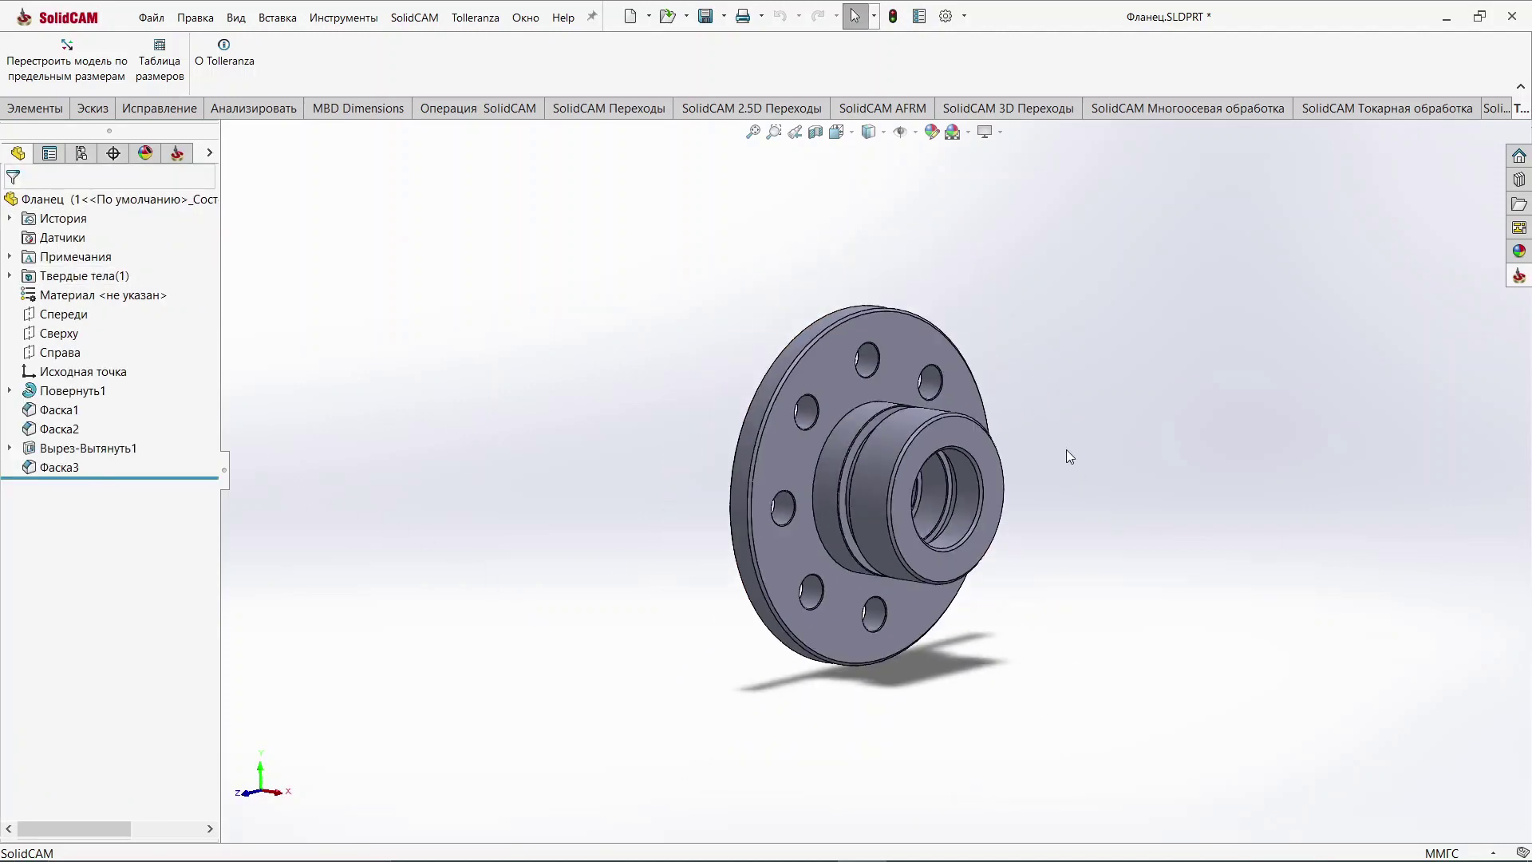
pyautogui.scroll(-2, 1037, 459)
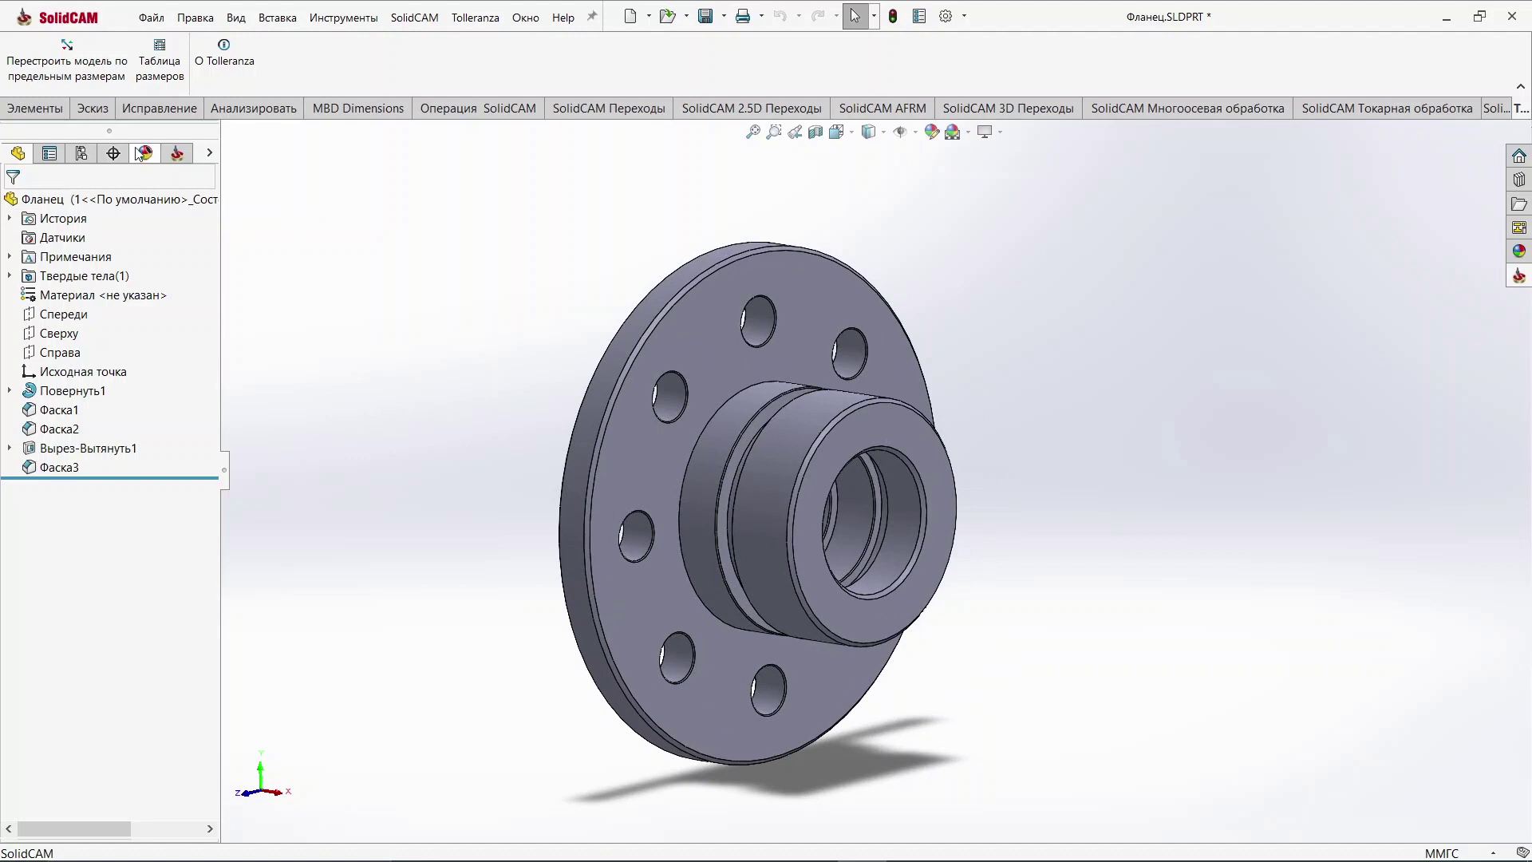
pyautogui.rightClick(46, 199)
# Step: Start a new drawing via Создать чертеж из детали, declining to open the existing drawing
pyautogui.click(505, 276)
pyautogui.click(150, 22)
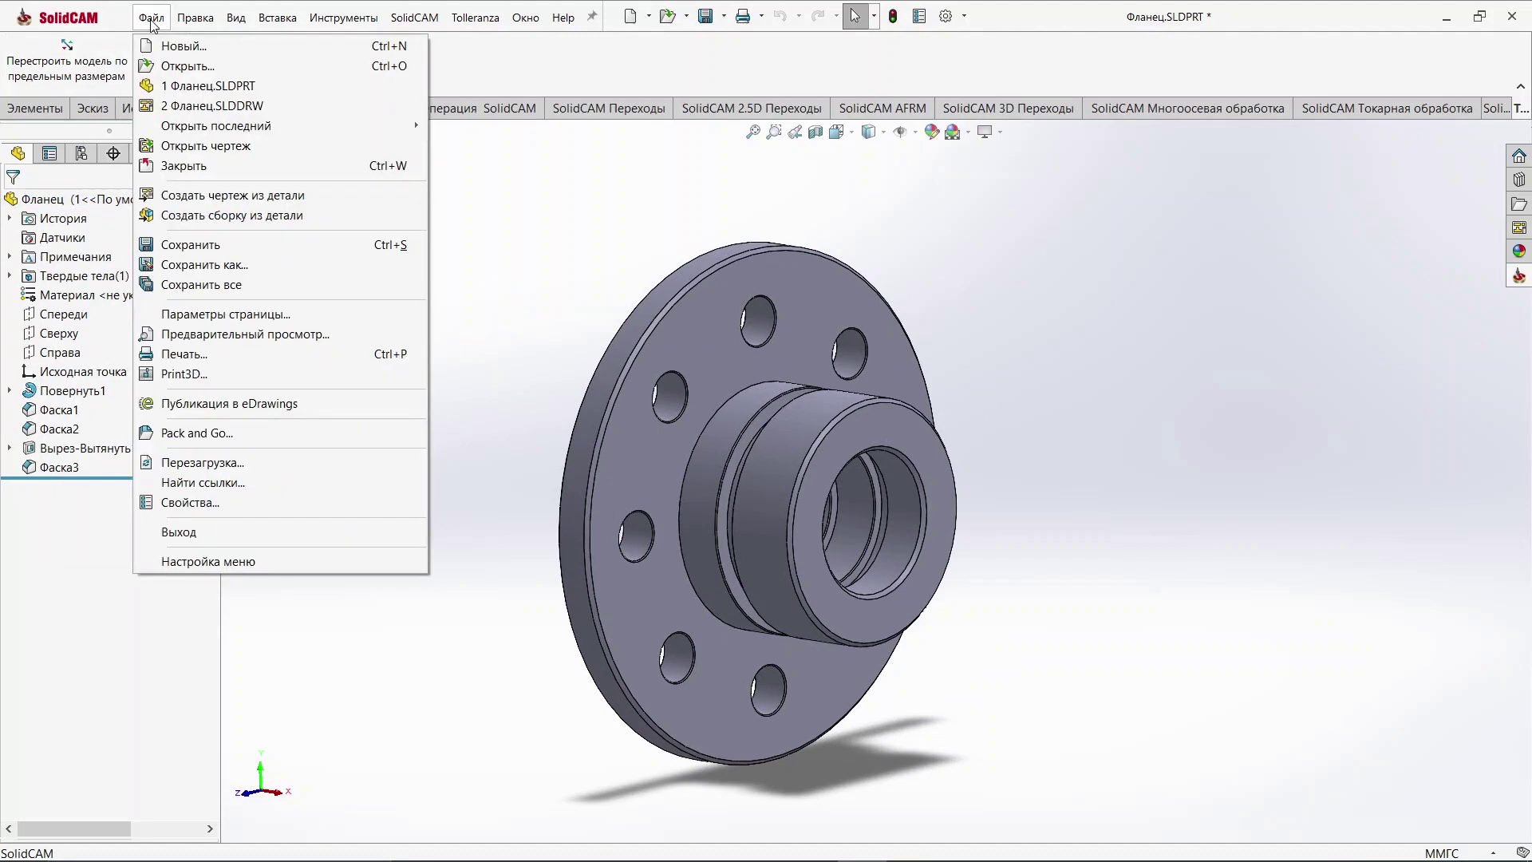
pyautogui.click(186, 197)
pyautogui.click(917, 445)
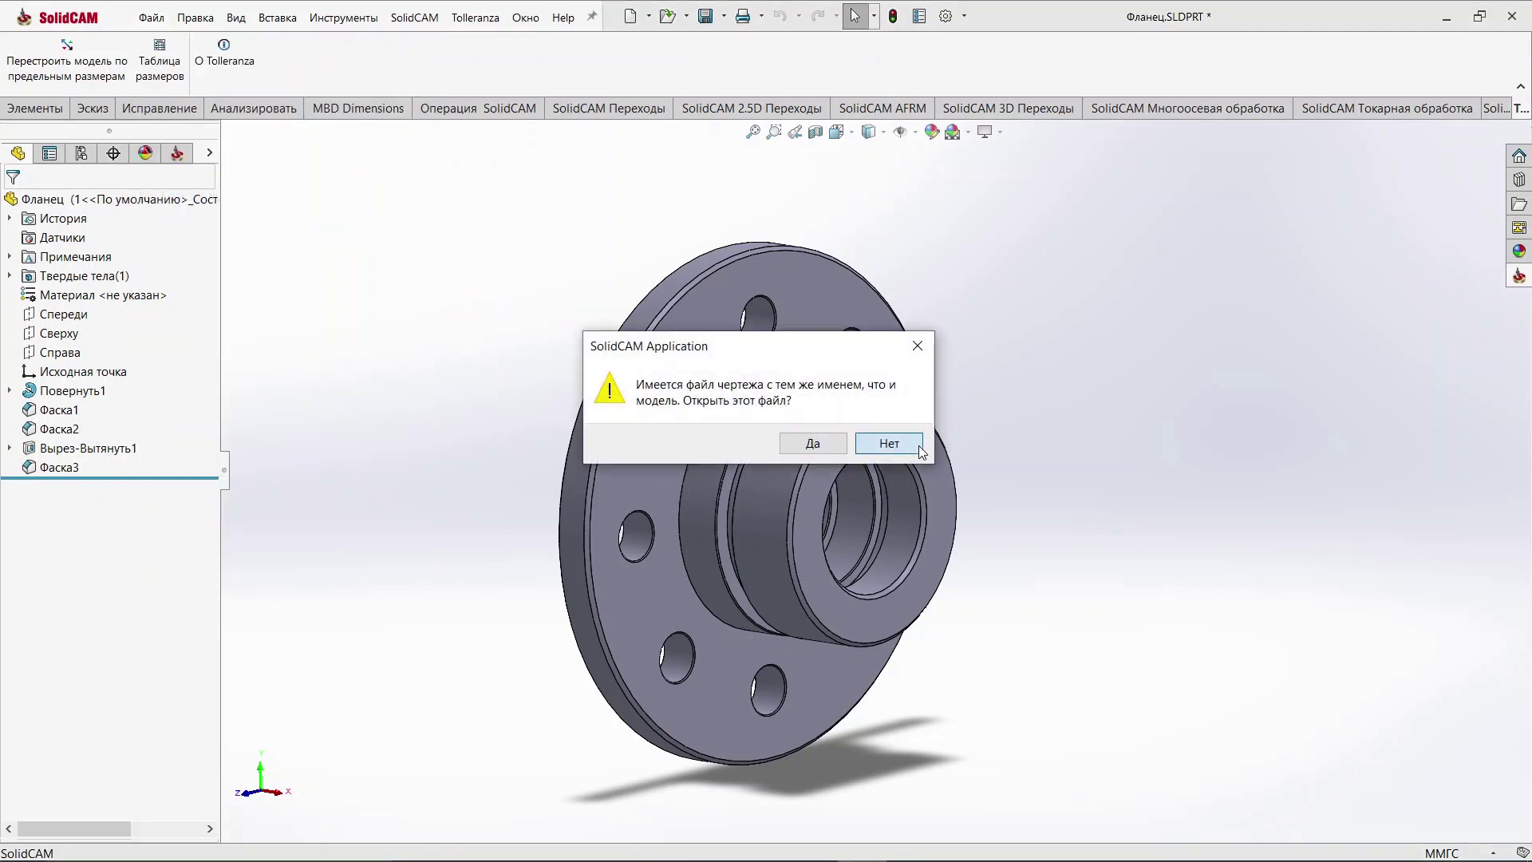
pyautogui.click(918, 445)
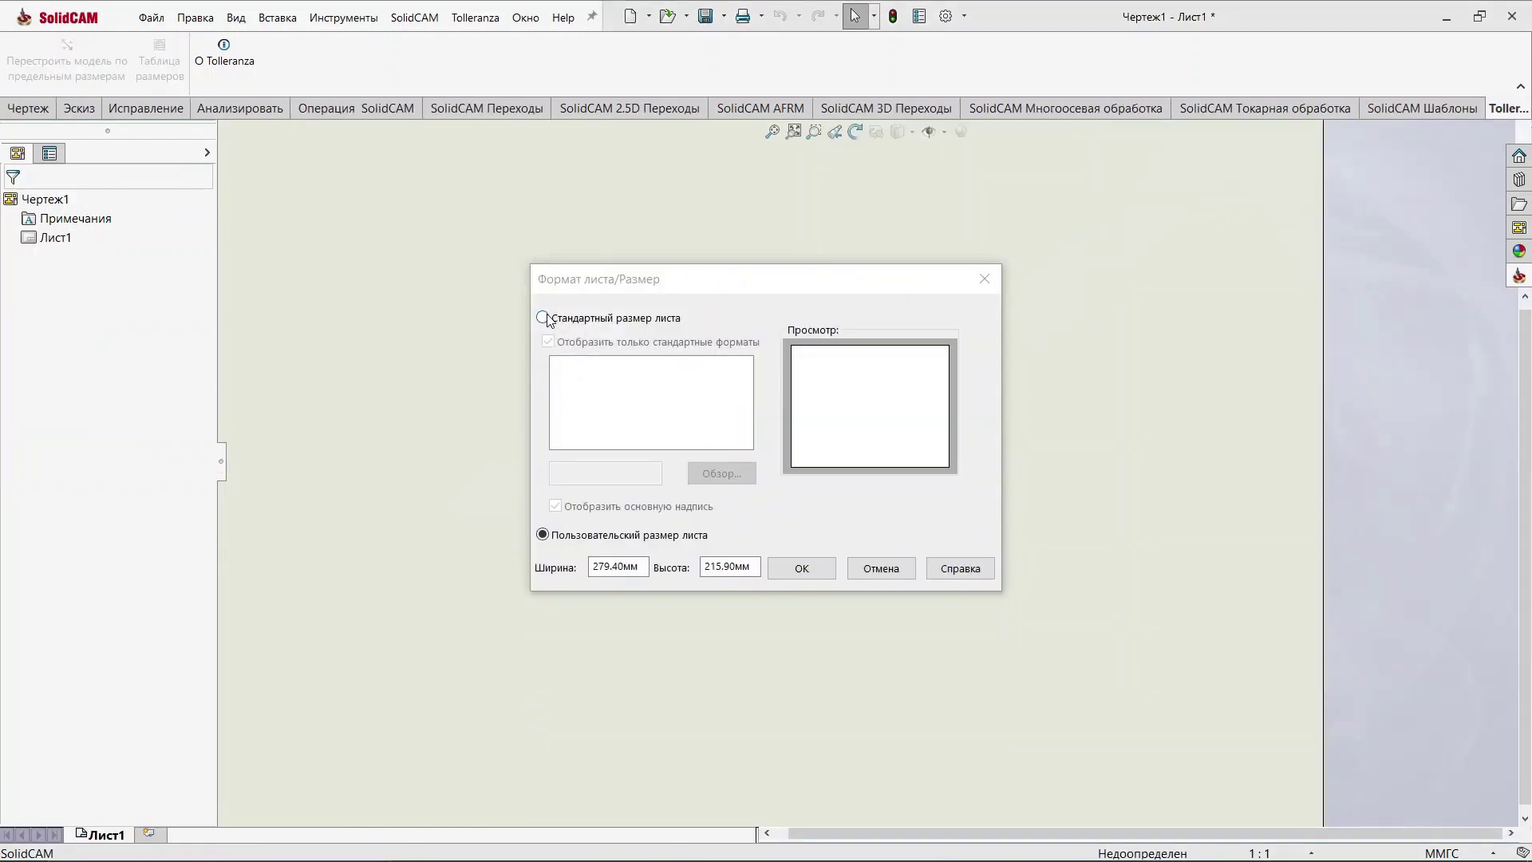
# Step: Apply the a4 - gost_sh1_port.slddrt sheet format to the drawing sheet
pyautogui.click(543, 318)
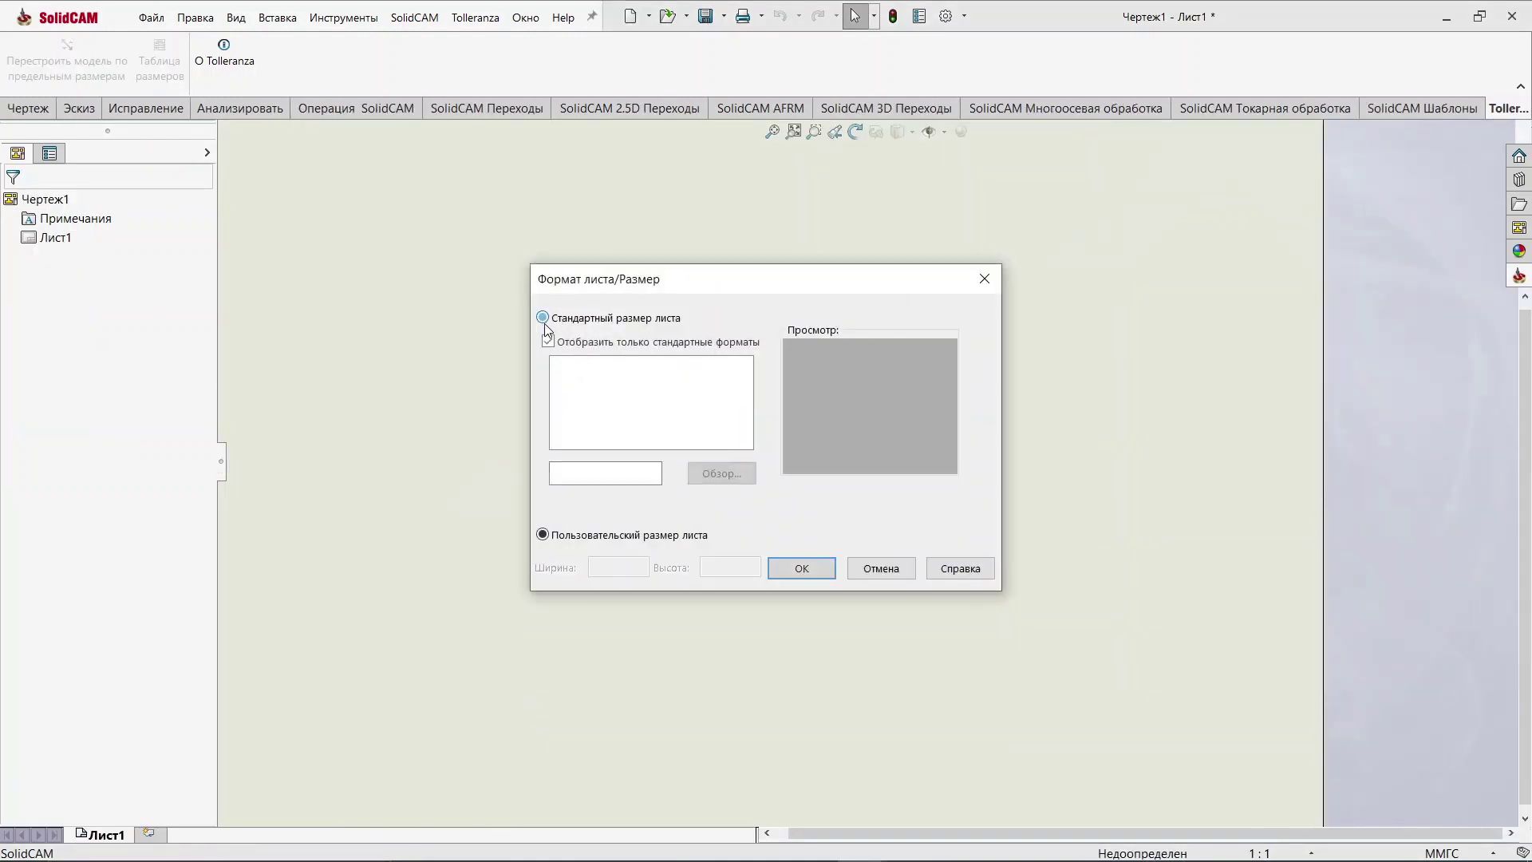
pyautogui.click(707, 465)
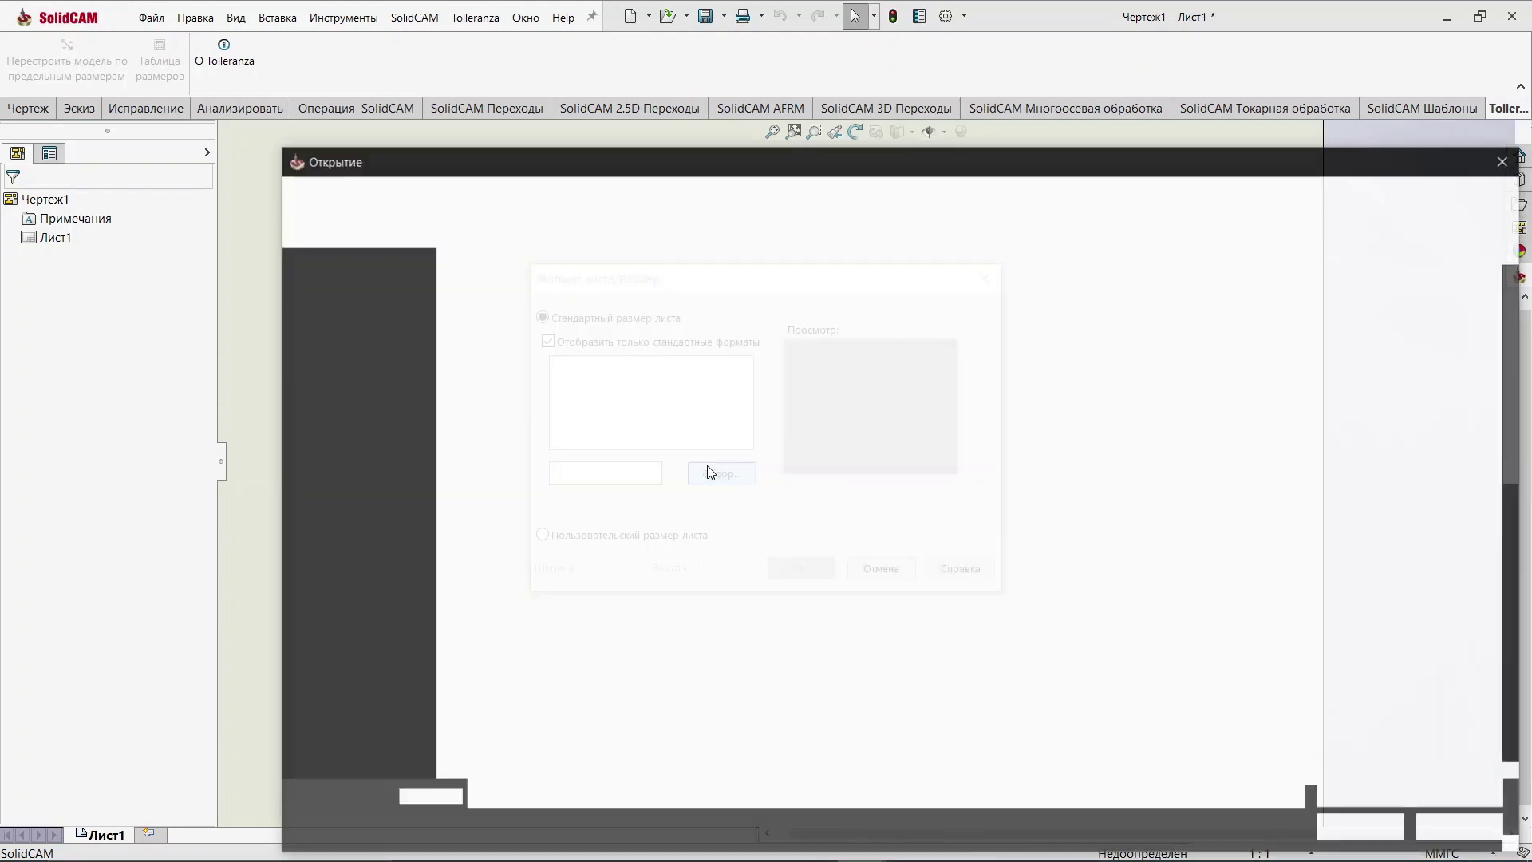
pyautogui.scroll(-2, 653, 588)
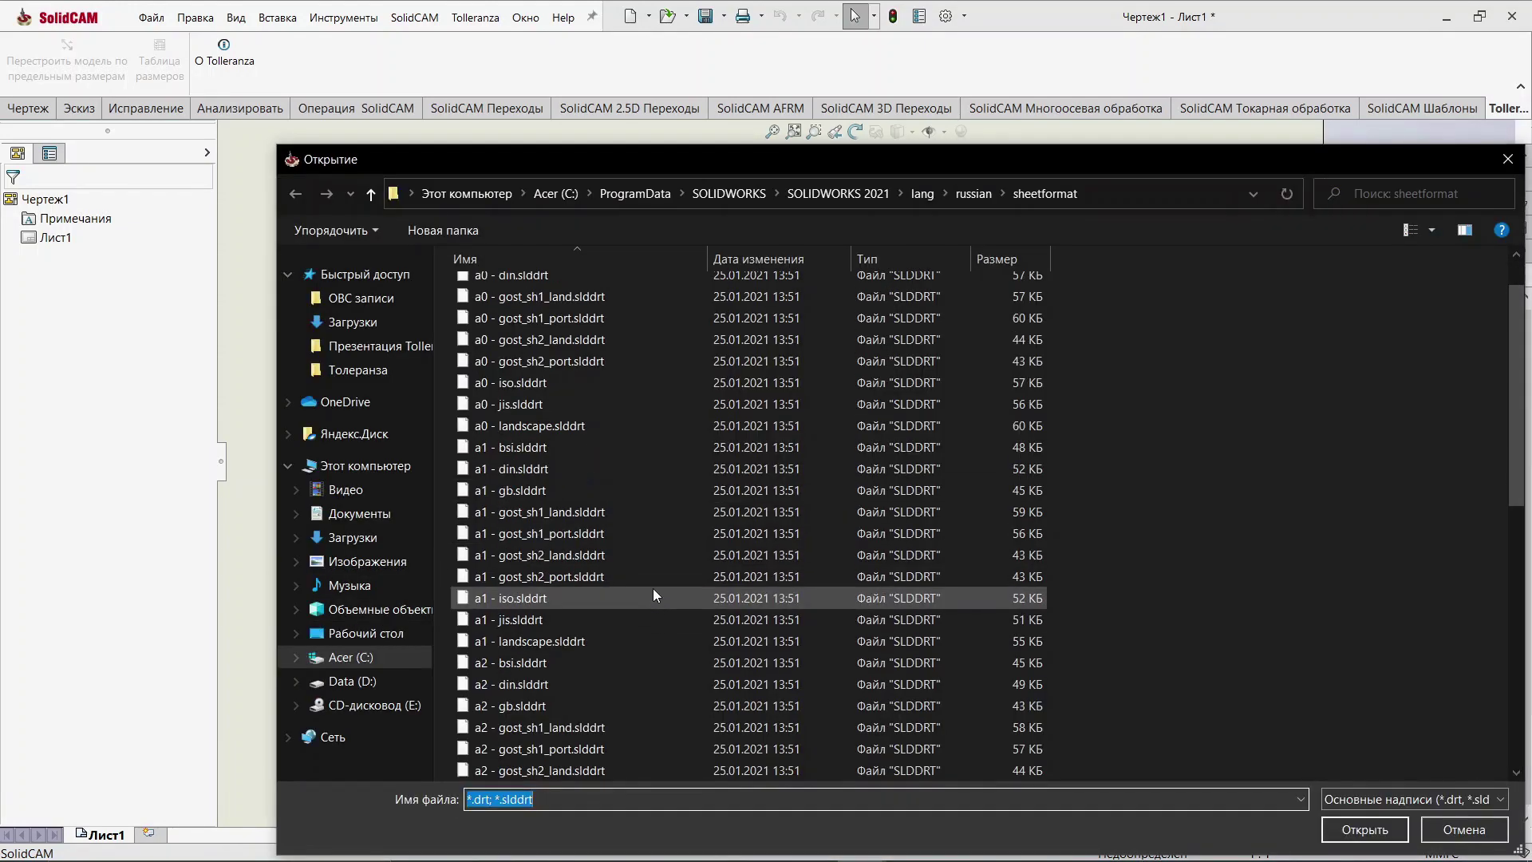
pyautogui.scroll(-3, 653, 587)
pyautogui.scroll(-2, 653, 588)
pyautogui.scroll(-1, 649, 592)
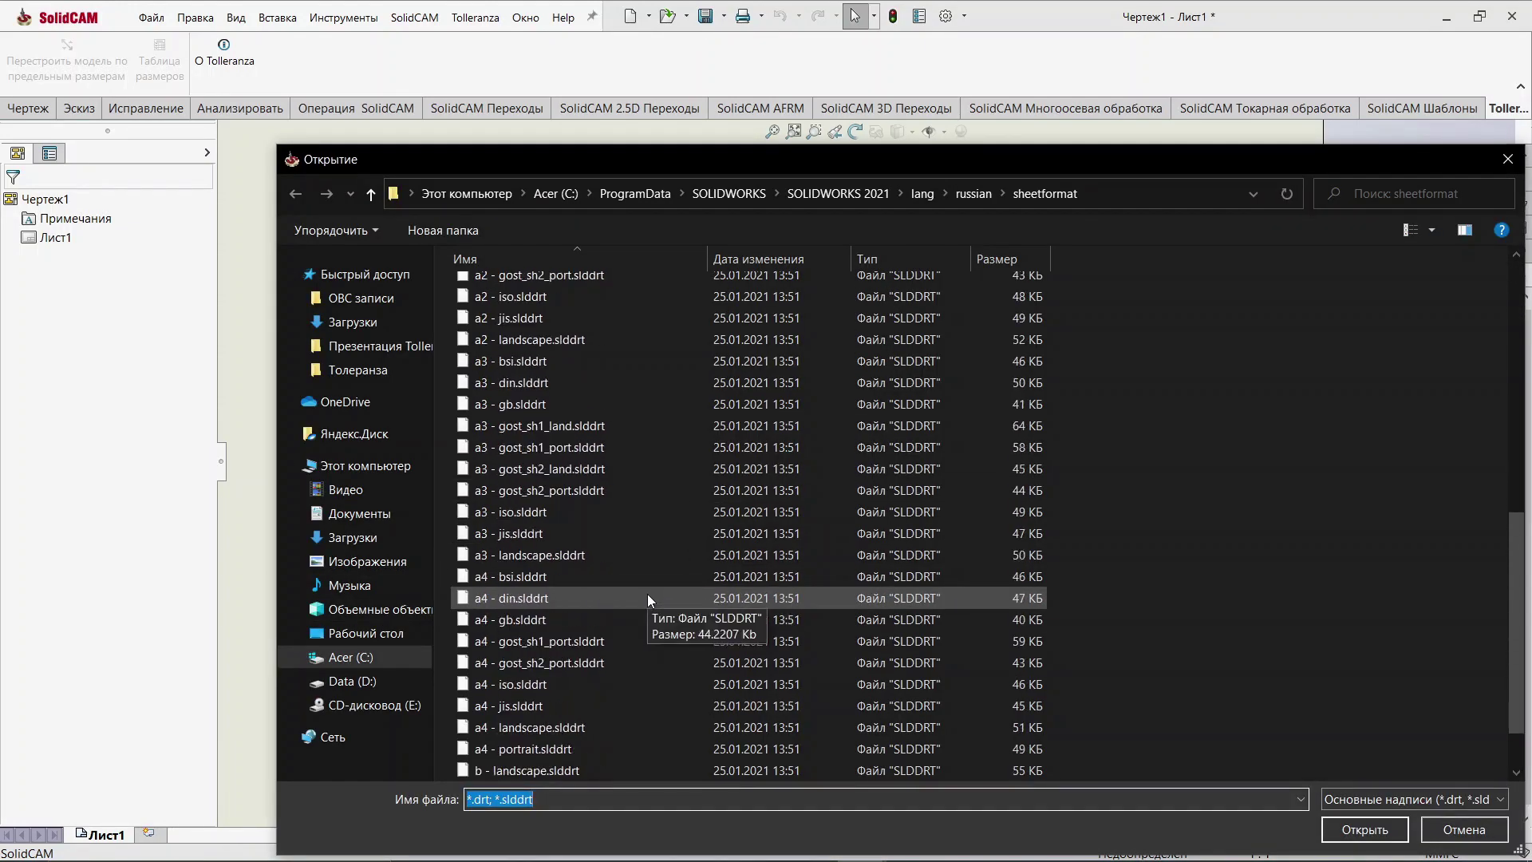
pyautogui.scroll(-1, 648, 594)
pyautogui.click(562, 644)
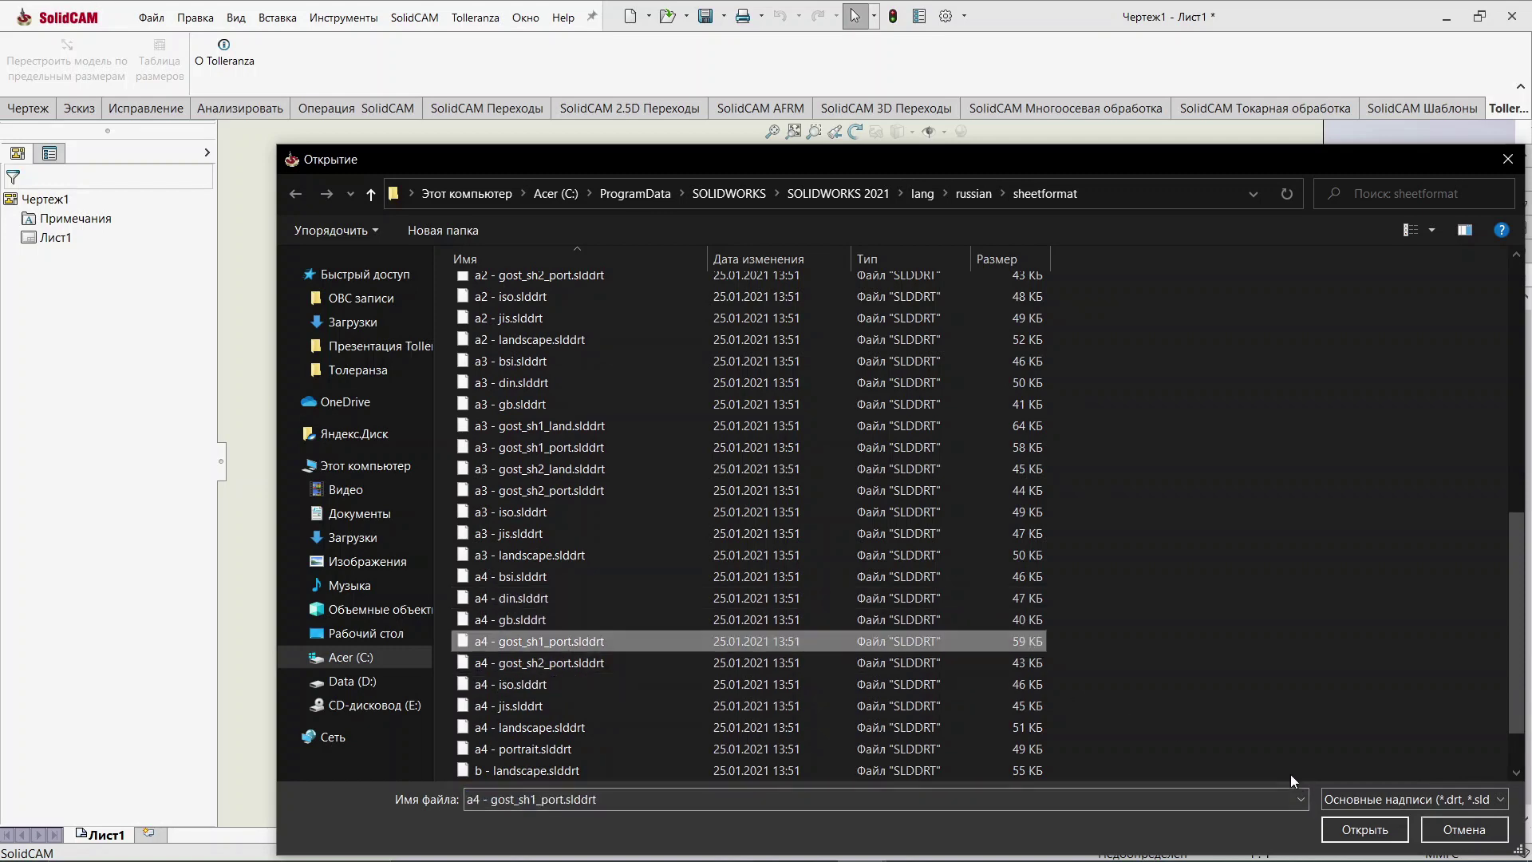
pyautogui.click(1361, 830)
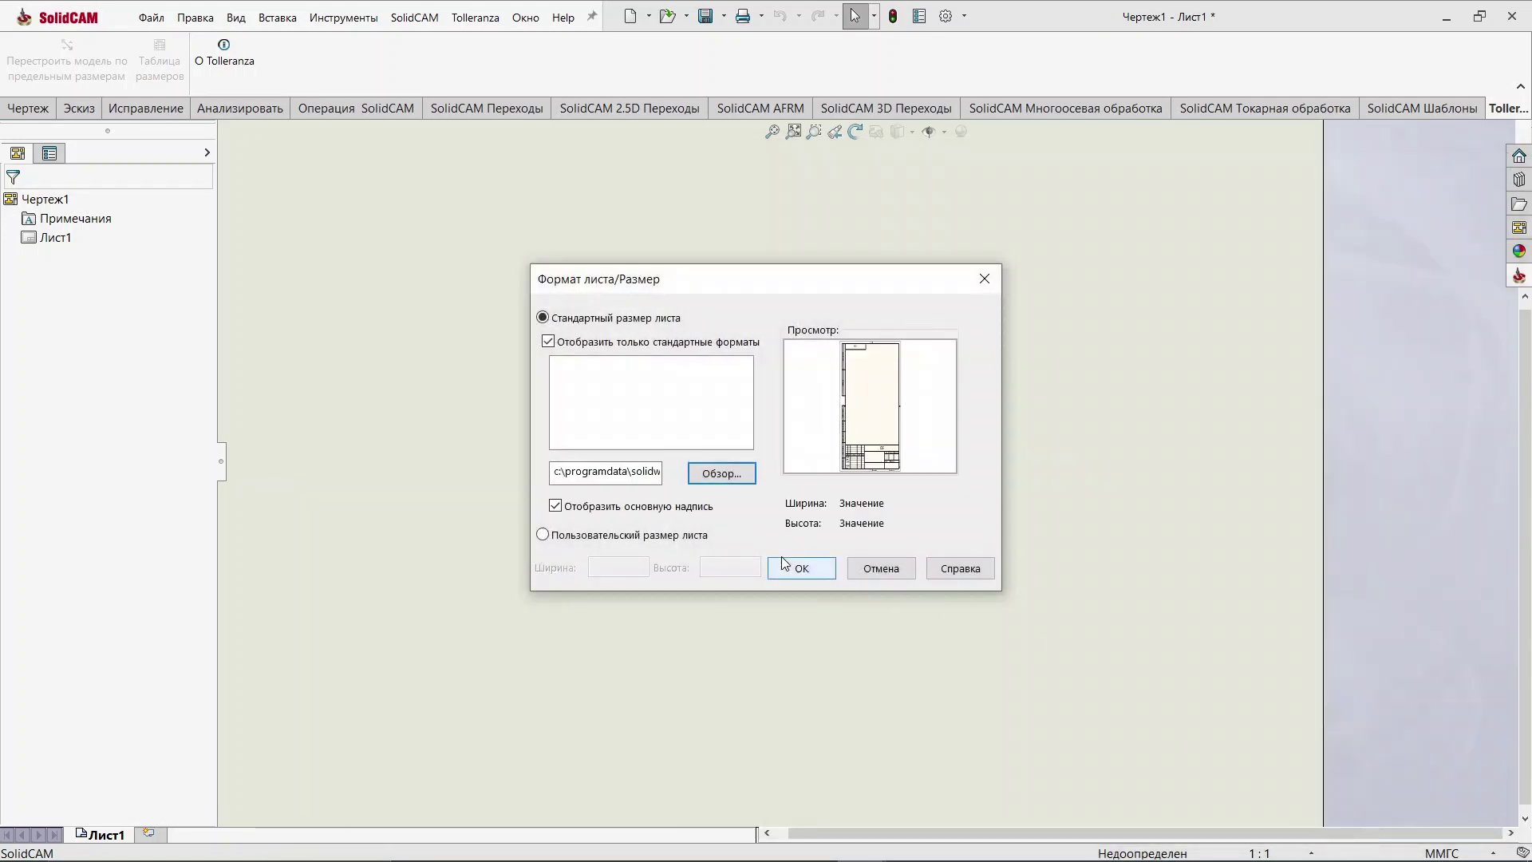
pyautogui.click(793, 572)
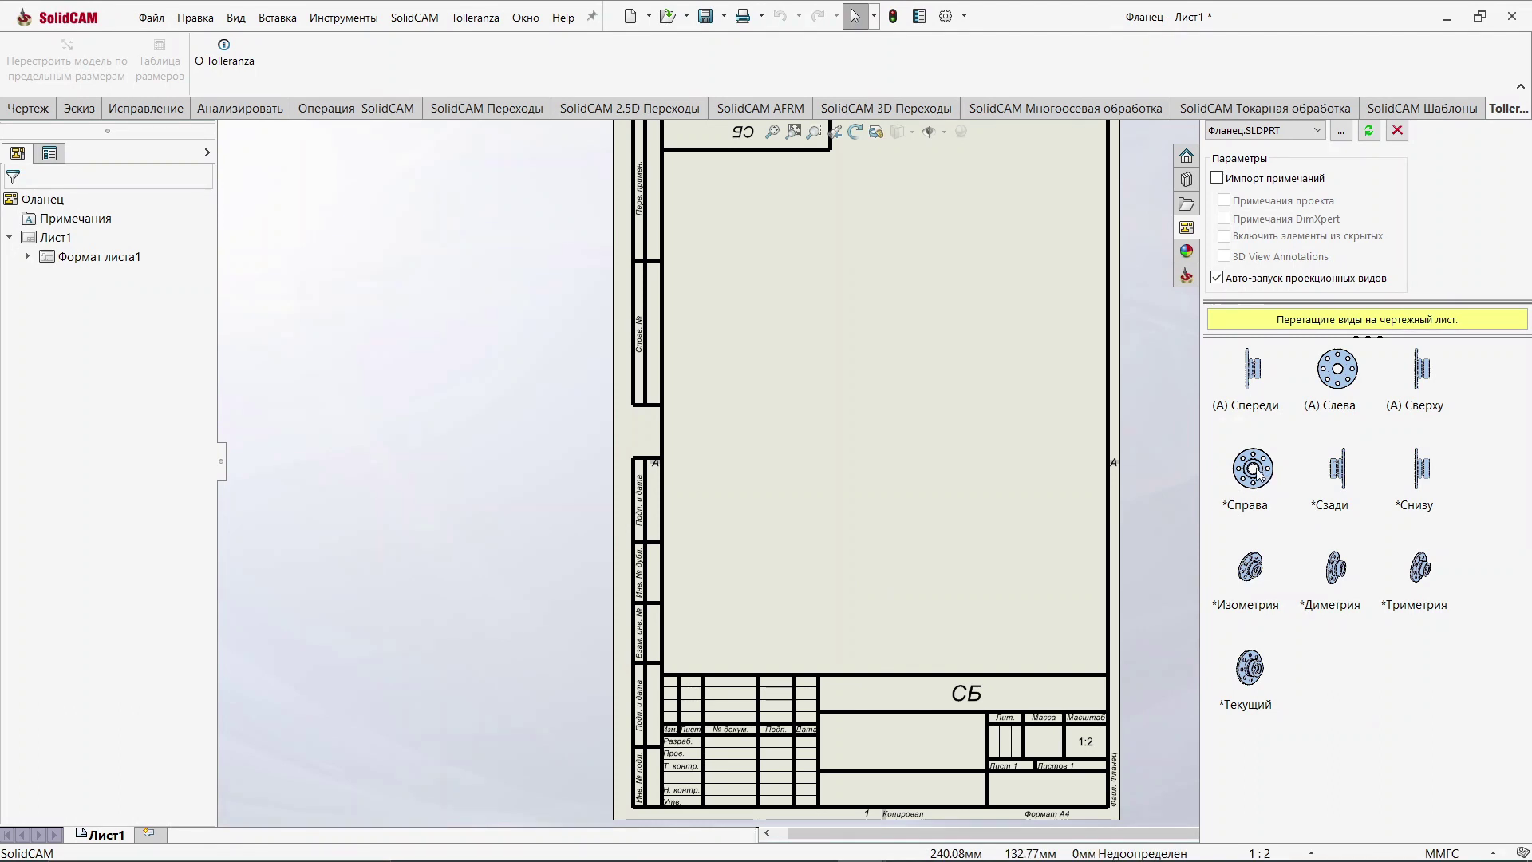
# Step: Place the flange's *Справа view near the sheet's top right using configuration 1
pyautogui.moveTo(1253, 471)
pyautogui.mouseDown()
pyautogui.moveTo(972, 270)
pyautogui.moveTo(1005, 268)
pyautogui.mouseUp()
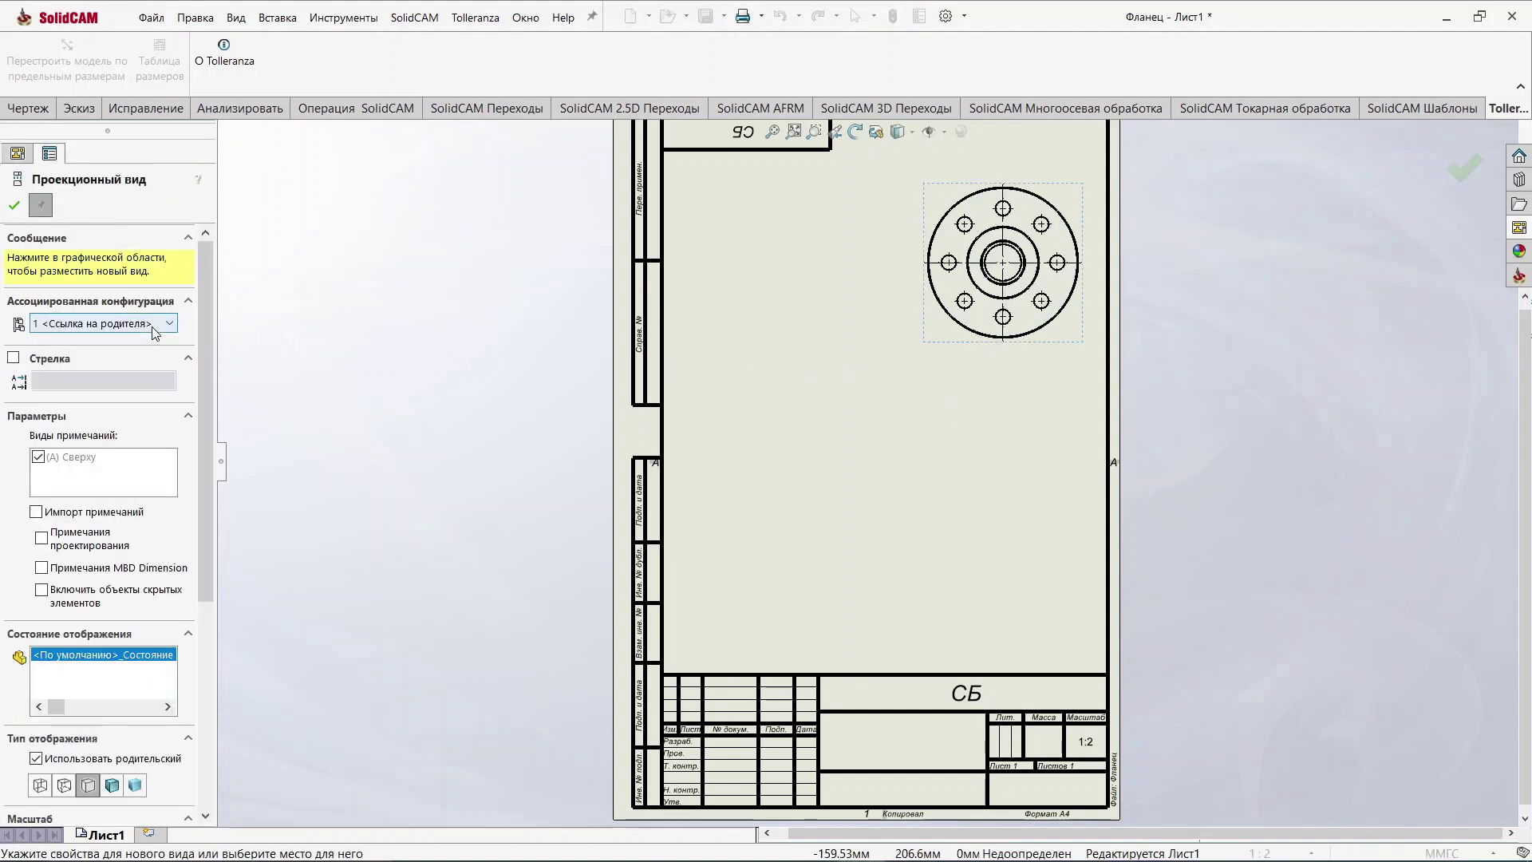
pyautogui.click(167, 327)
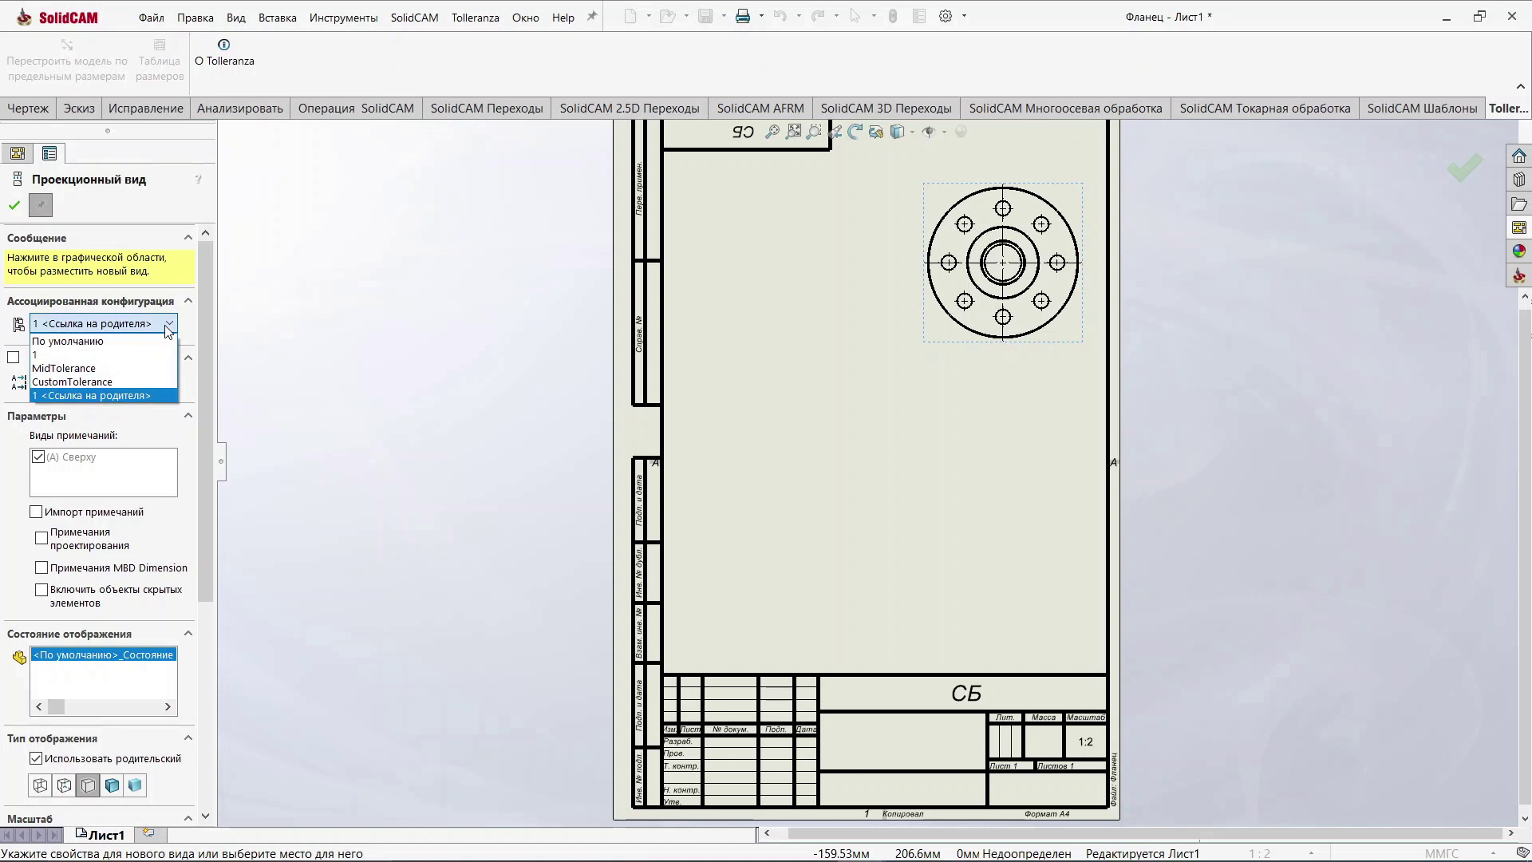
pyautogui.click(137, 361)
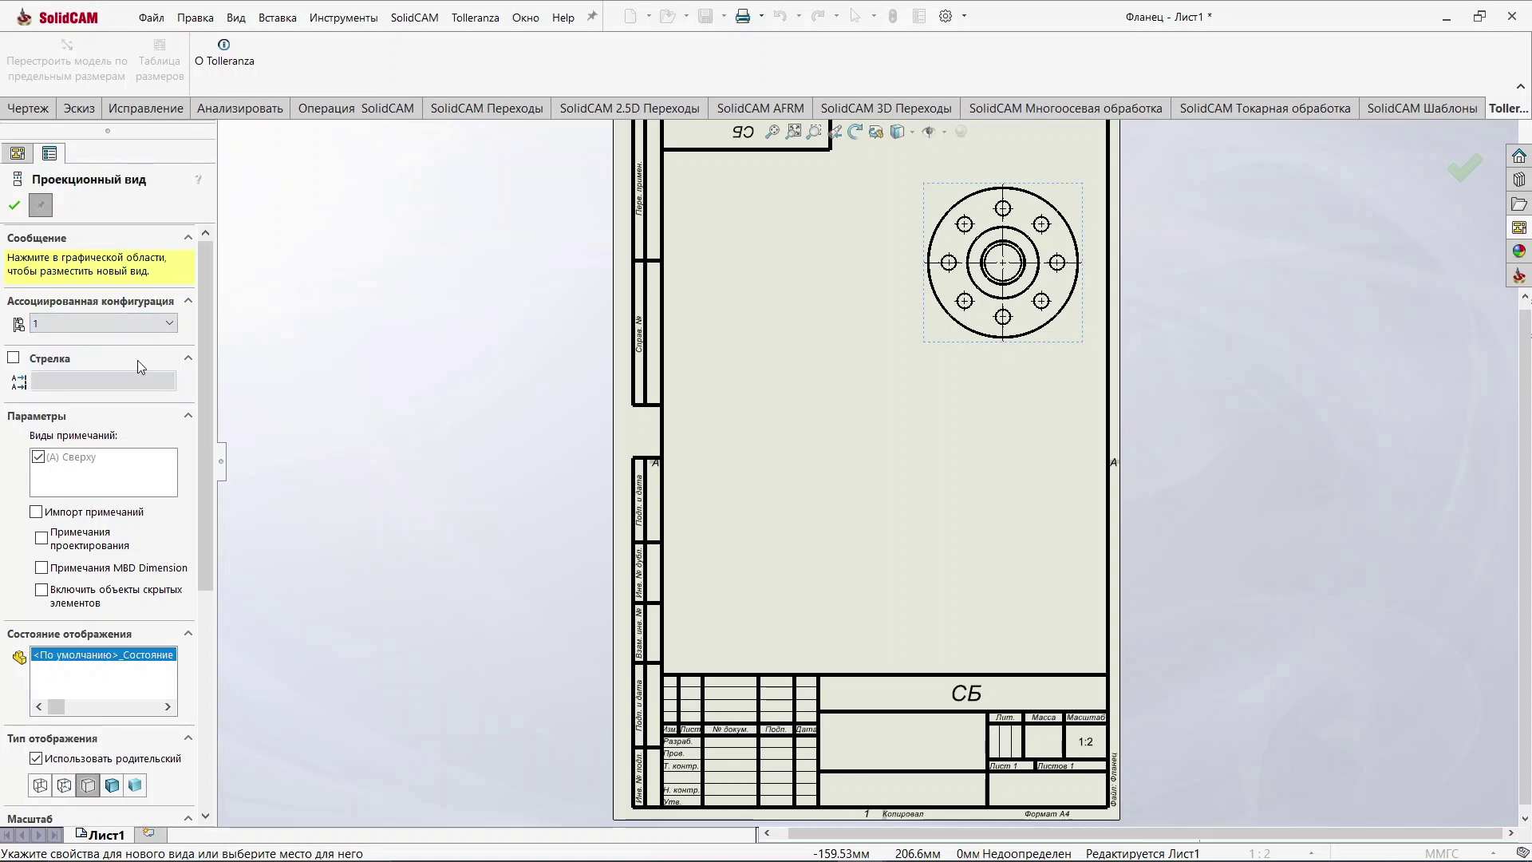
pyautogui.click(14, 207)
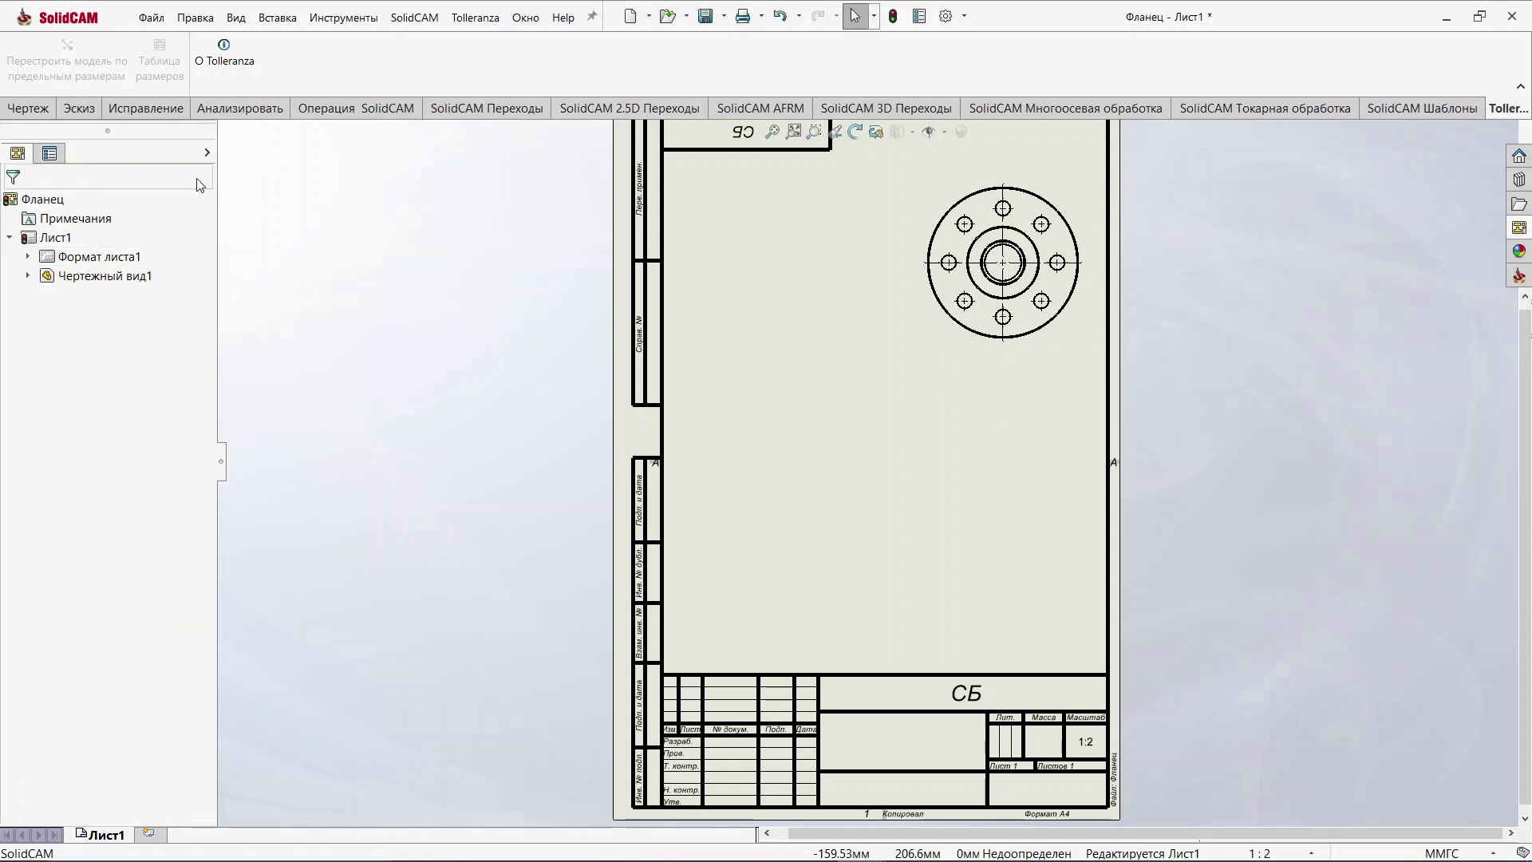
# Step: Try a first vertical section line through the flange view, then cancel it
pyautogui.click(32, 110)
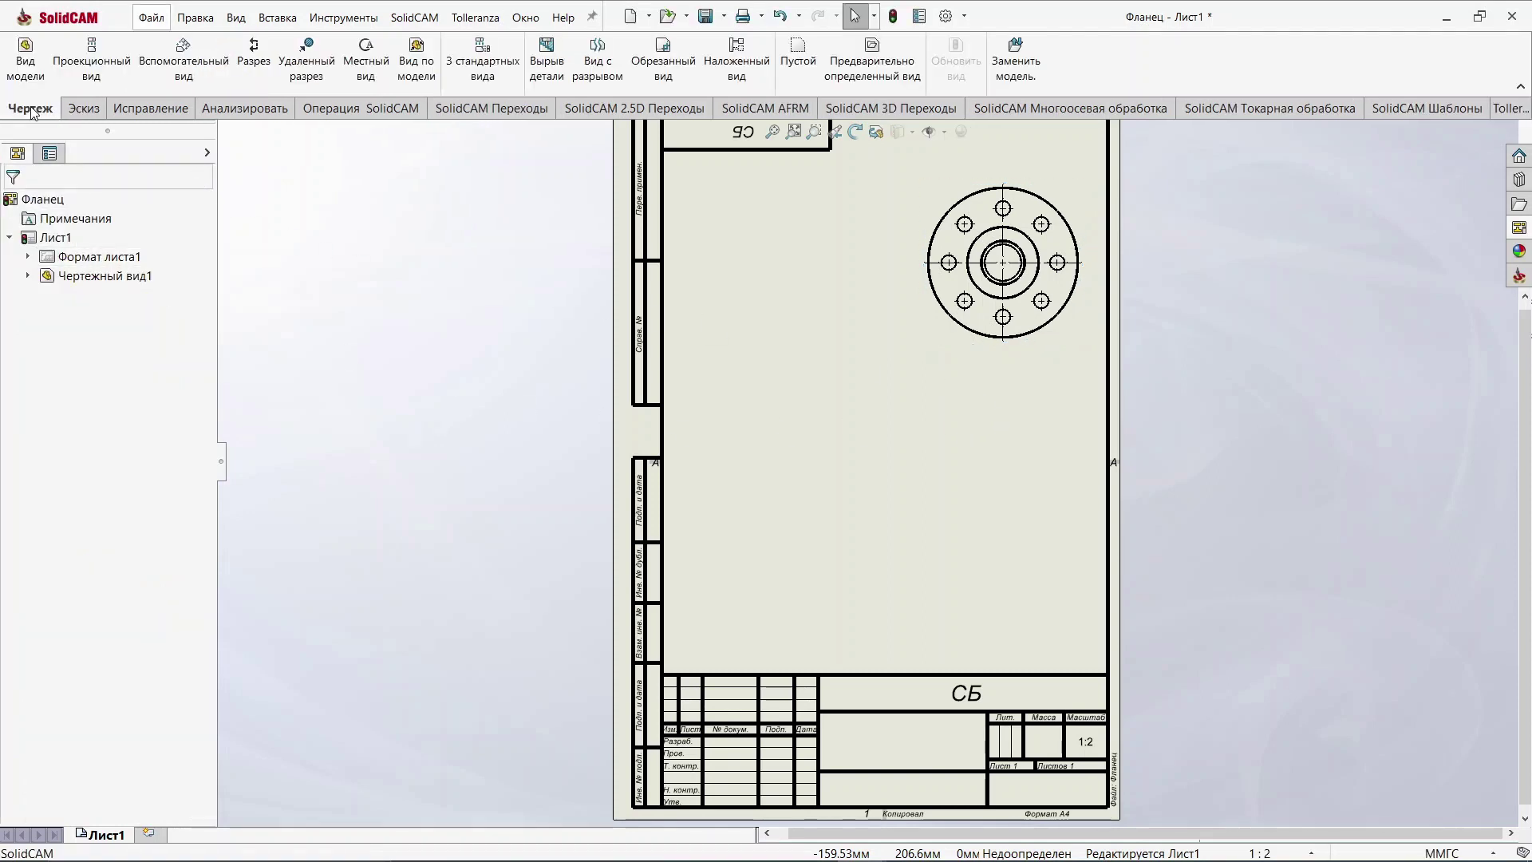
pyautogui.click(254, 60)
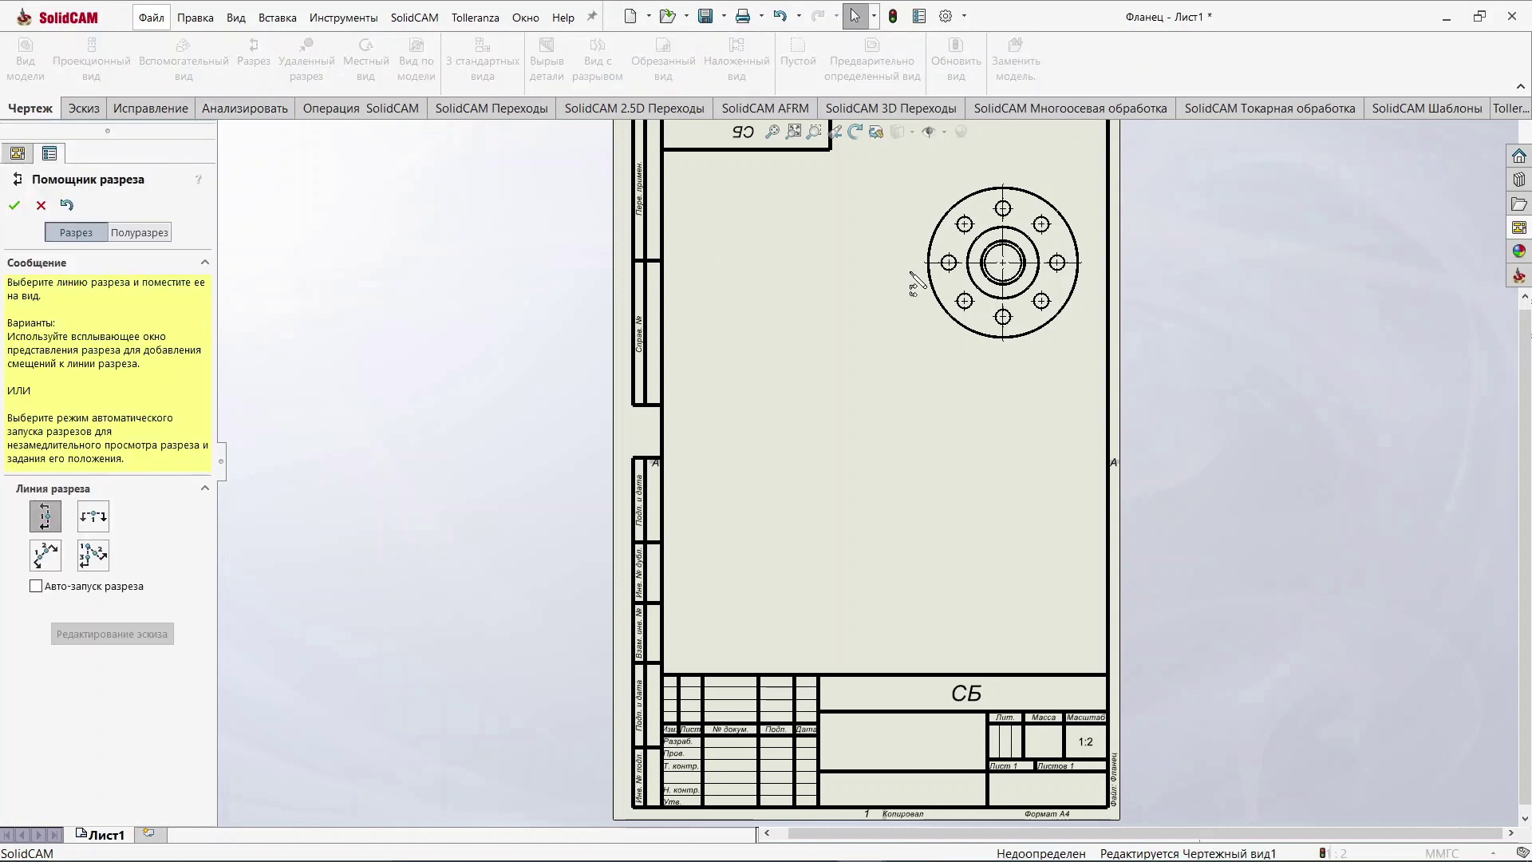
pyautogui.click(1006, 178)
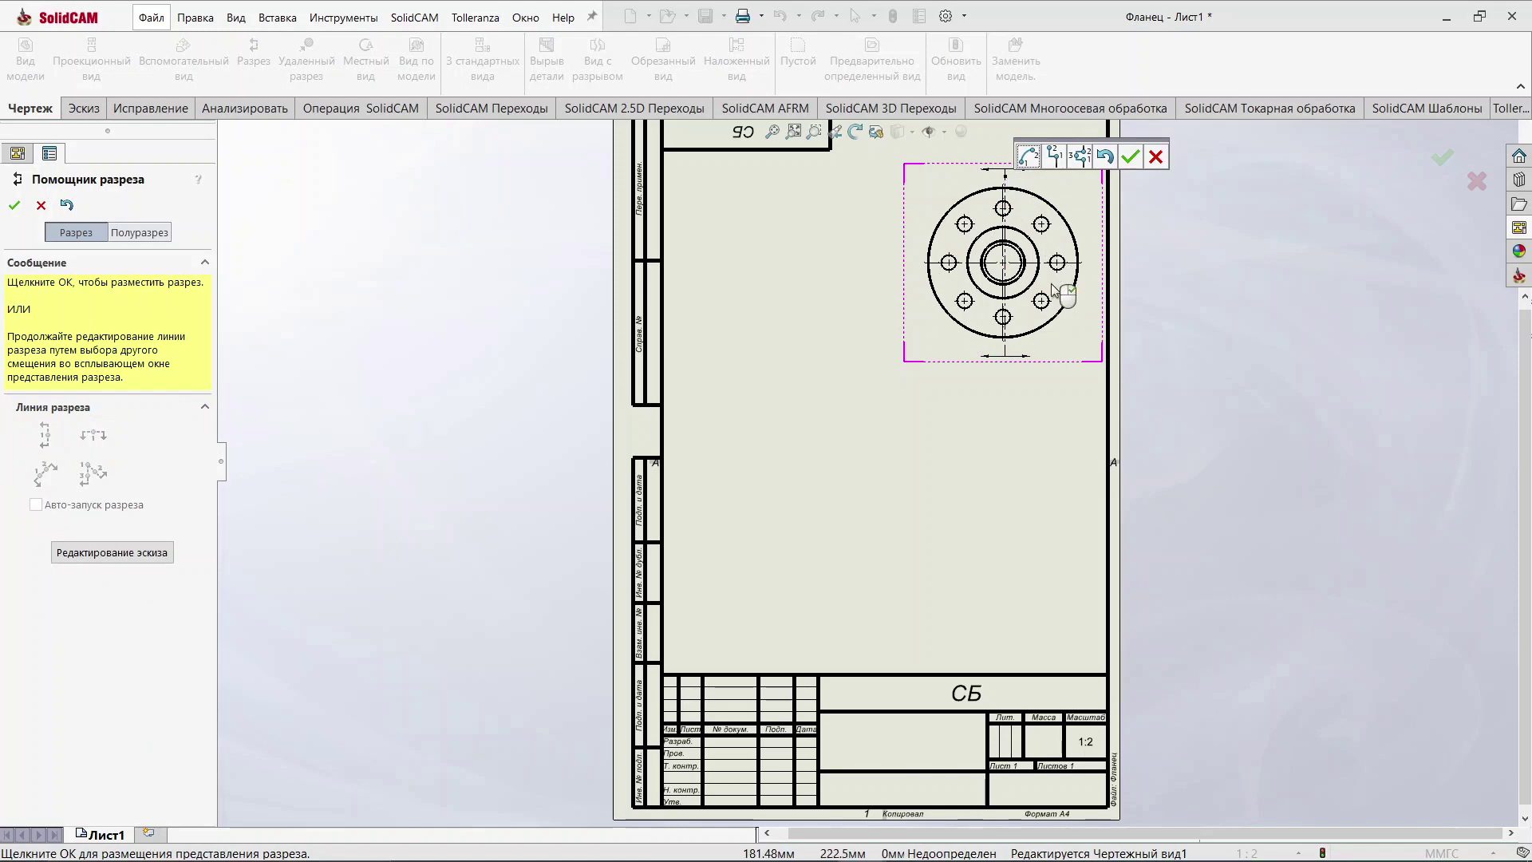
pyautogui.scroll(-2, 941, 271)
pyautogui.scroll(-1, 916, 300)
pyautogui.scroll(-1, 898, 303)
pyautogui.scroll(2, 893, 303)
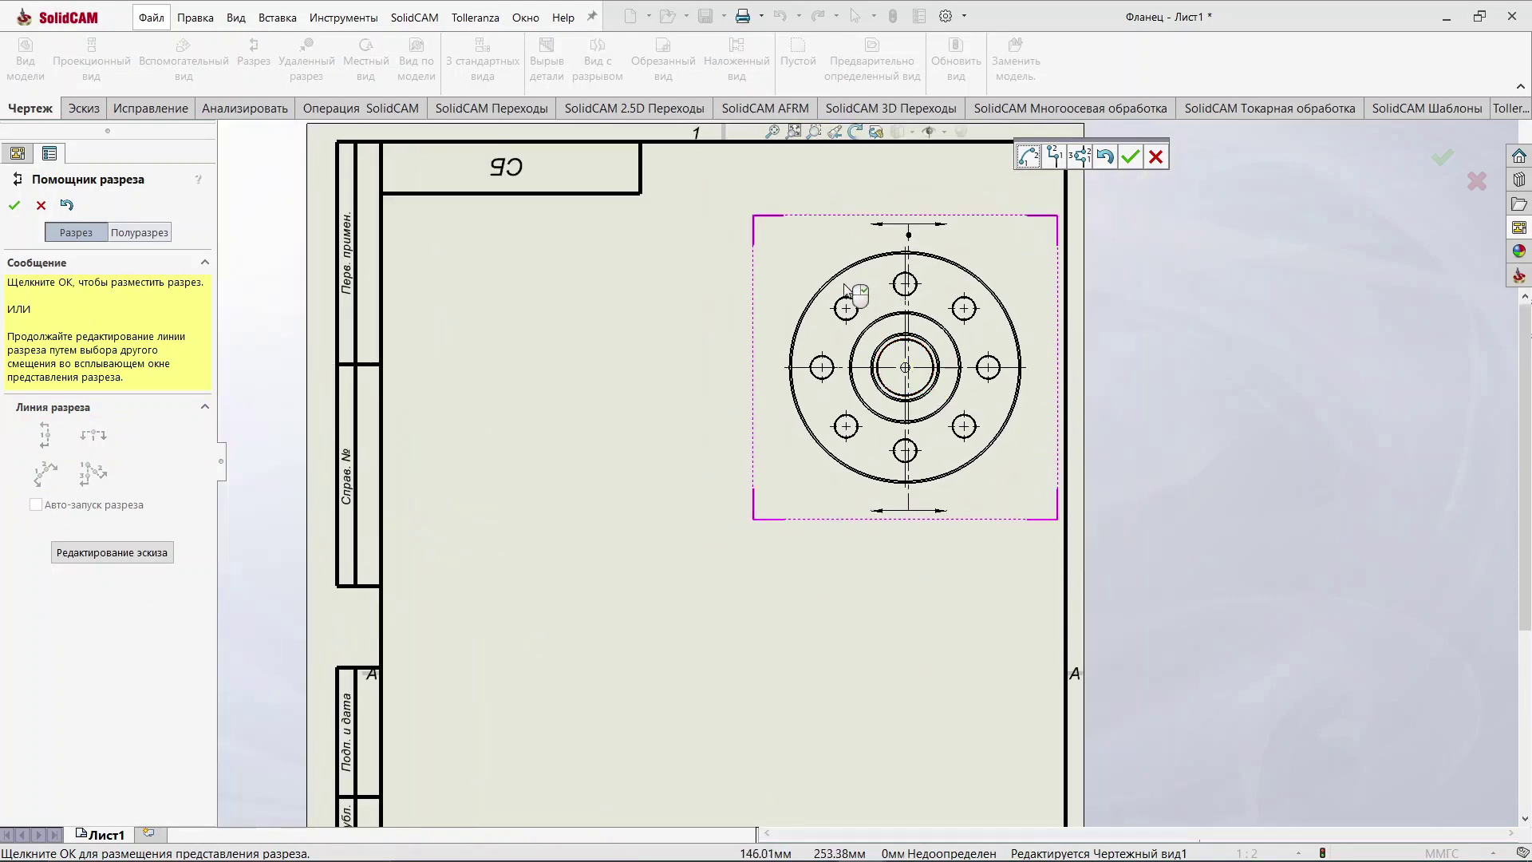
pyautogui.click(41, 205)
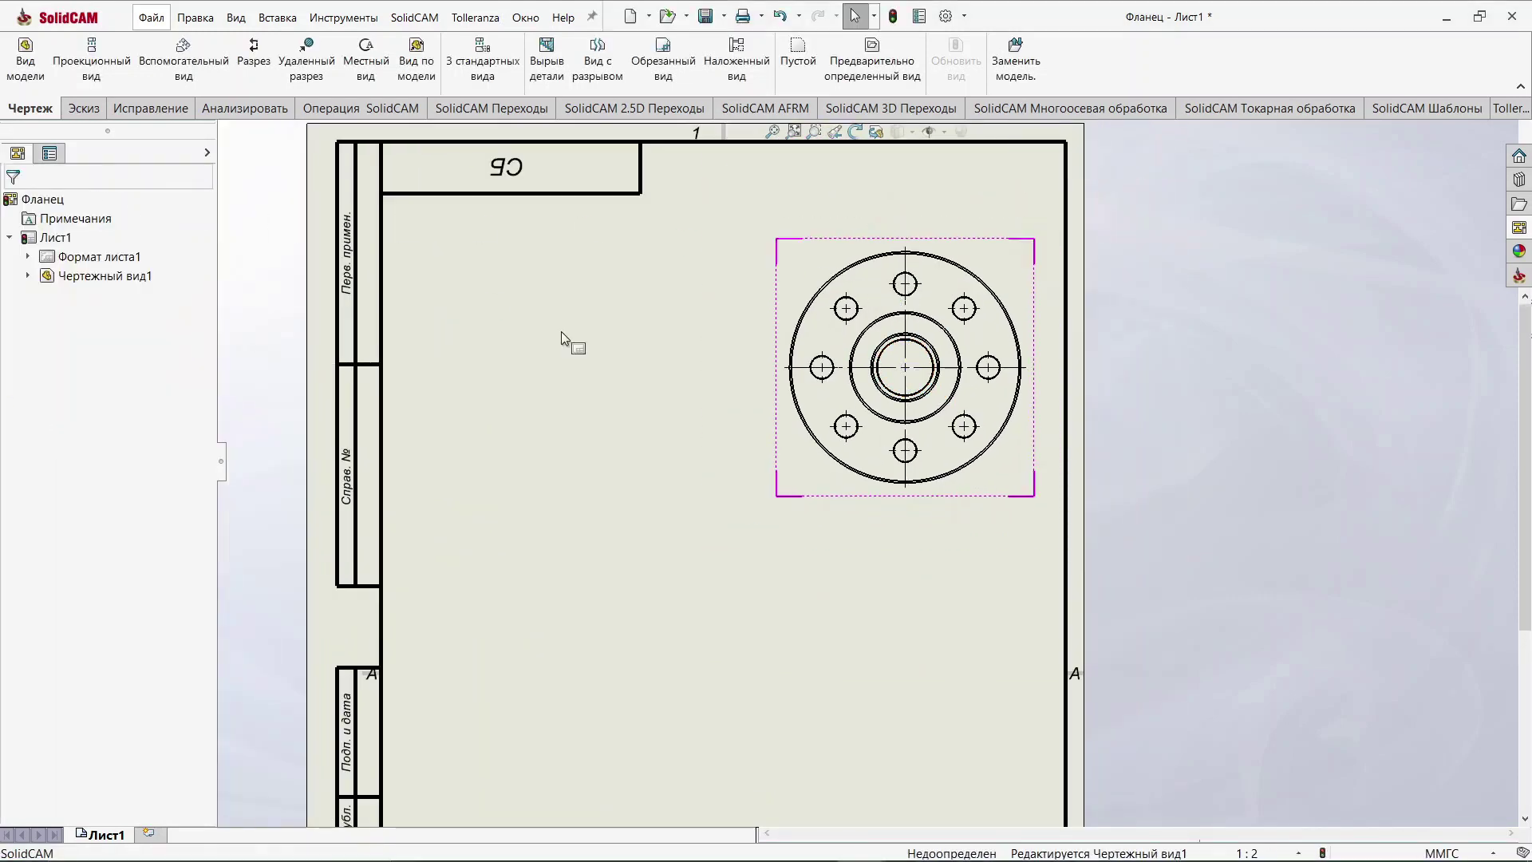
# Step: Cut section A-A on the vertical centreline, flip its direction, and place it left of the view
pyautogui.click(254, 52)
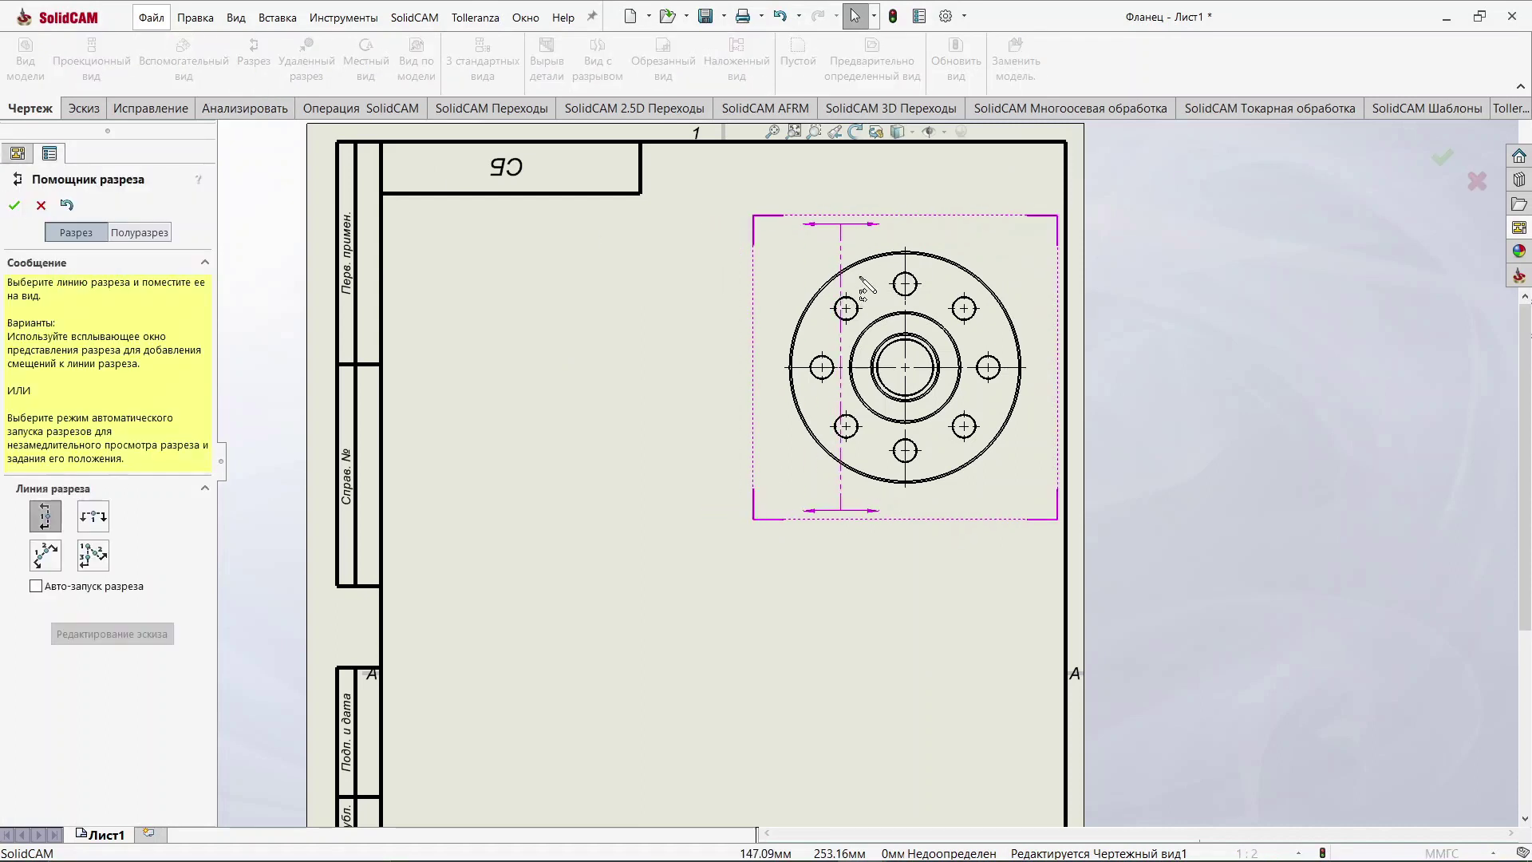
pyautogui.click(907, 236)
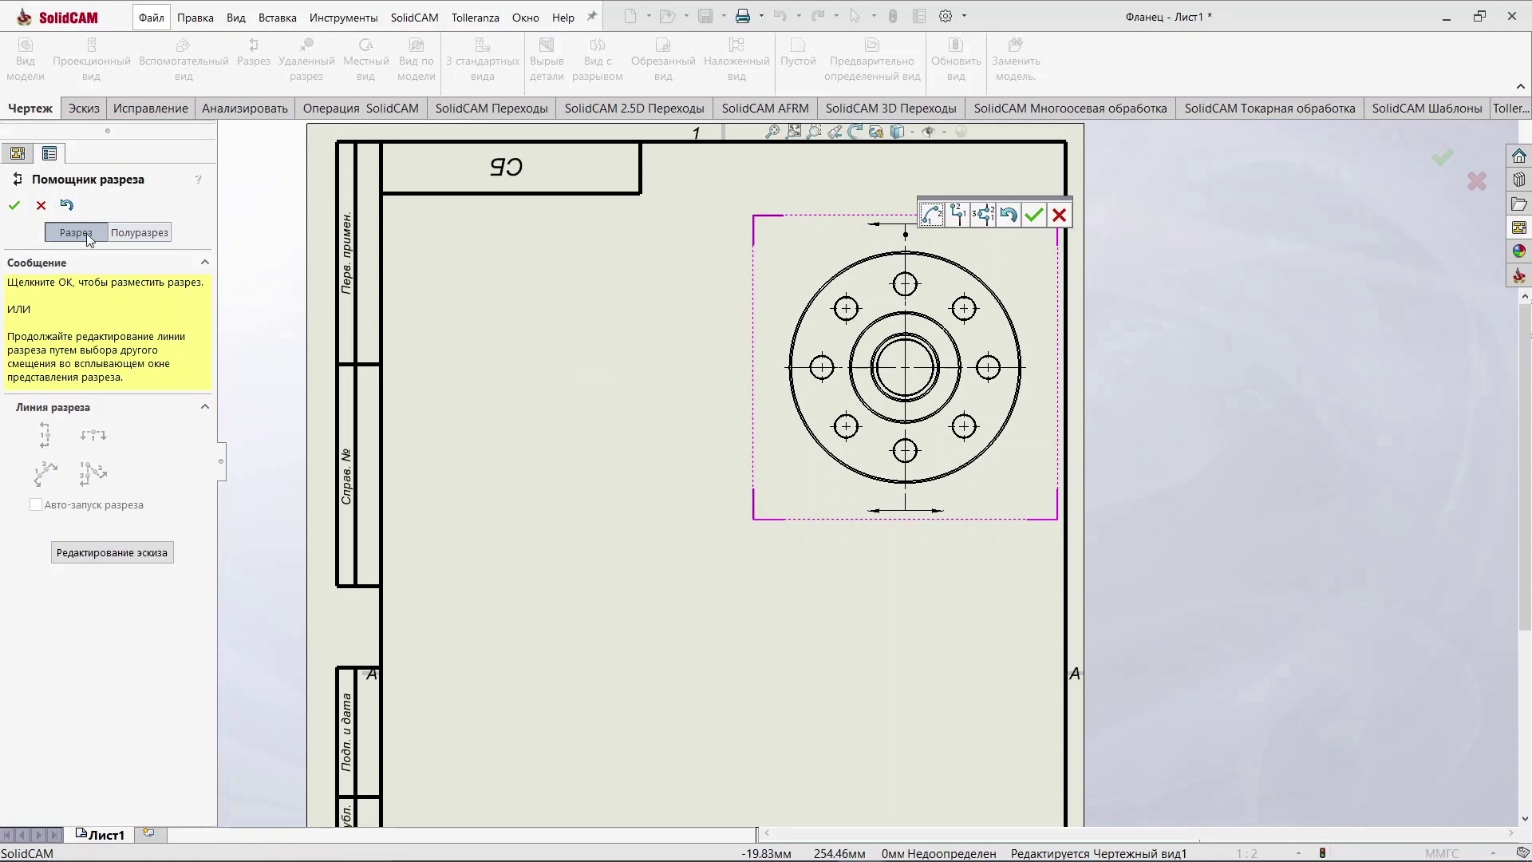
pyautogui.click(14, 208)
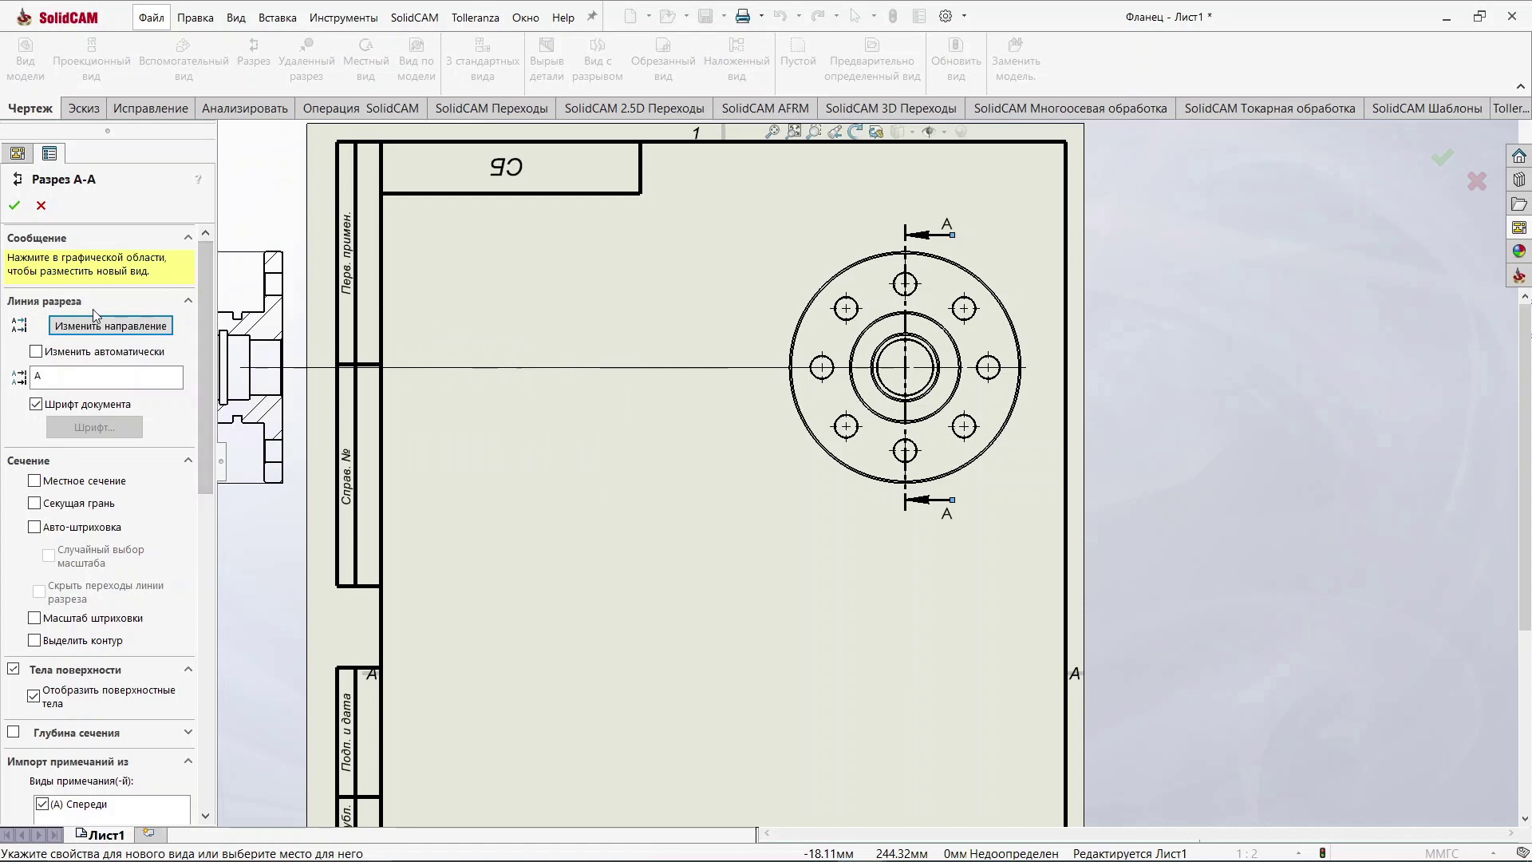
pyautogui.click(81, 327)
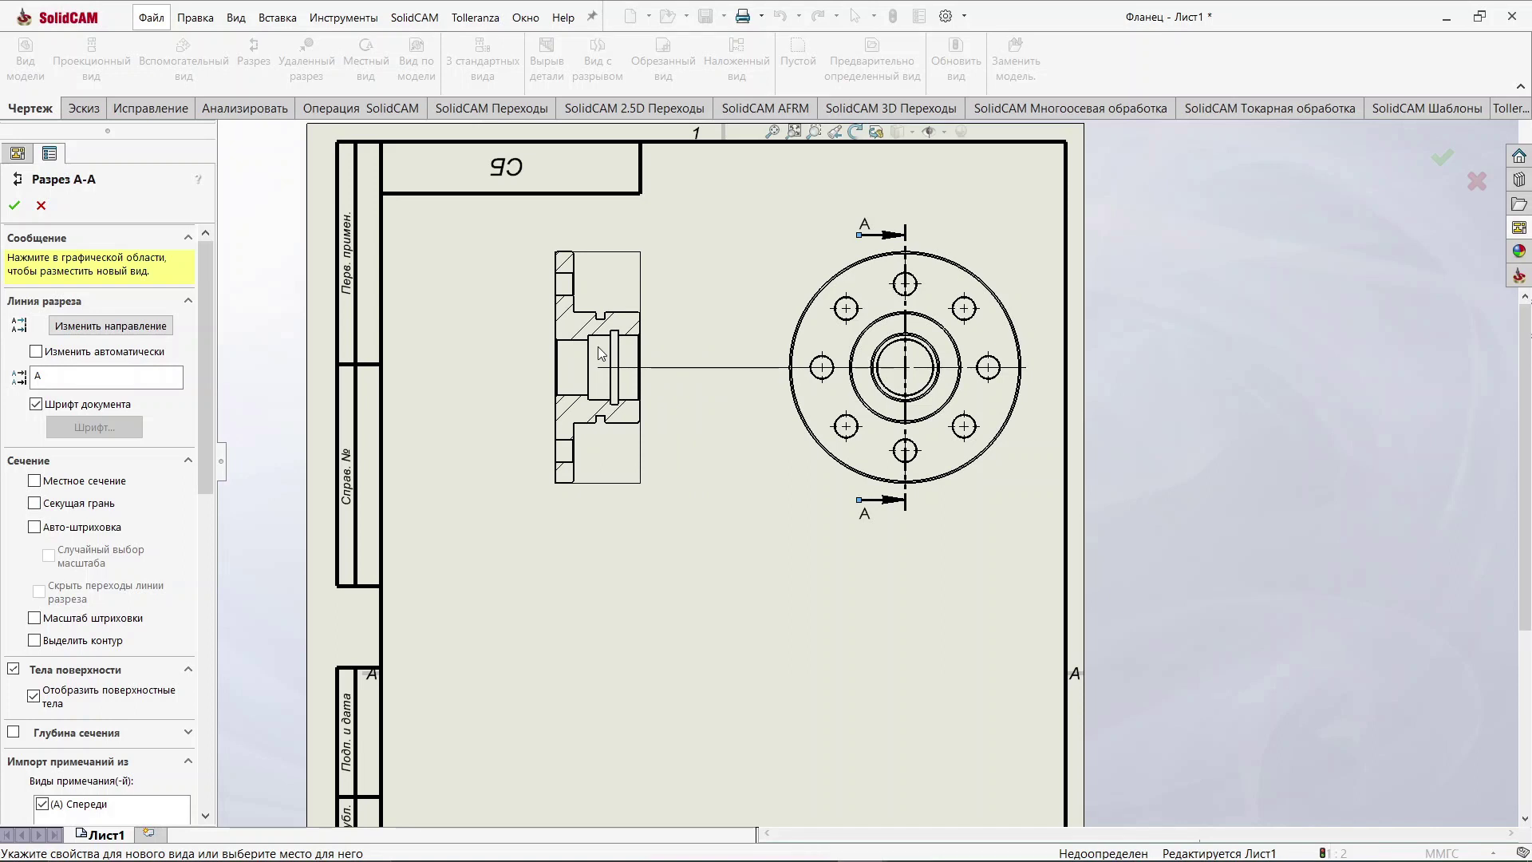
pyautogui.click(601, 353)
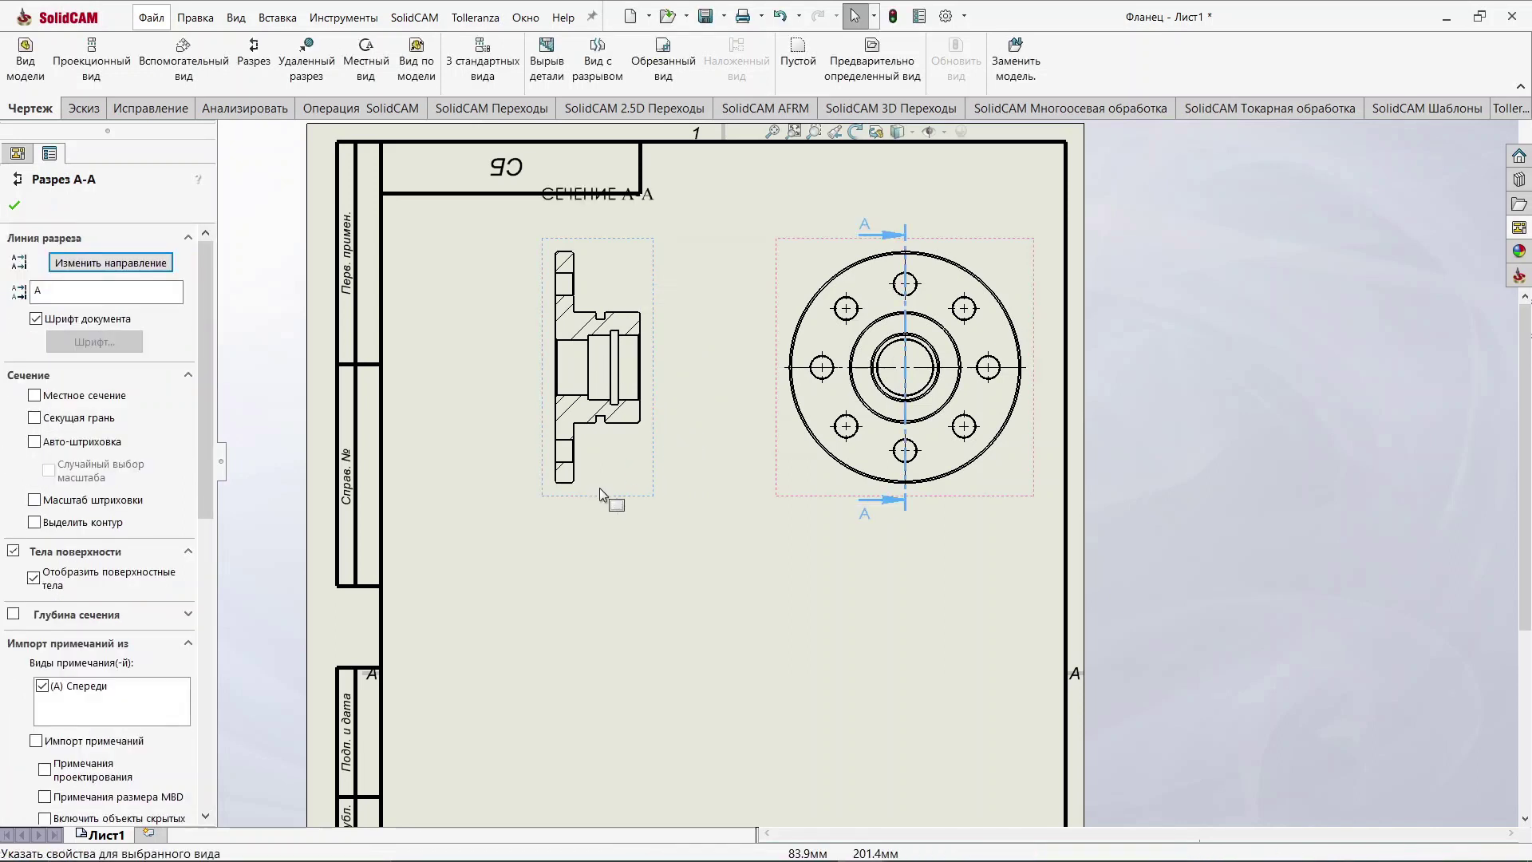
pyautogui.click(15, 207)
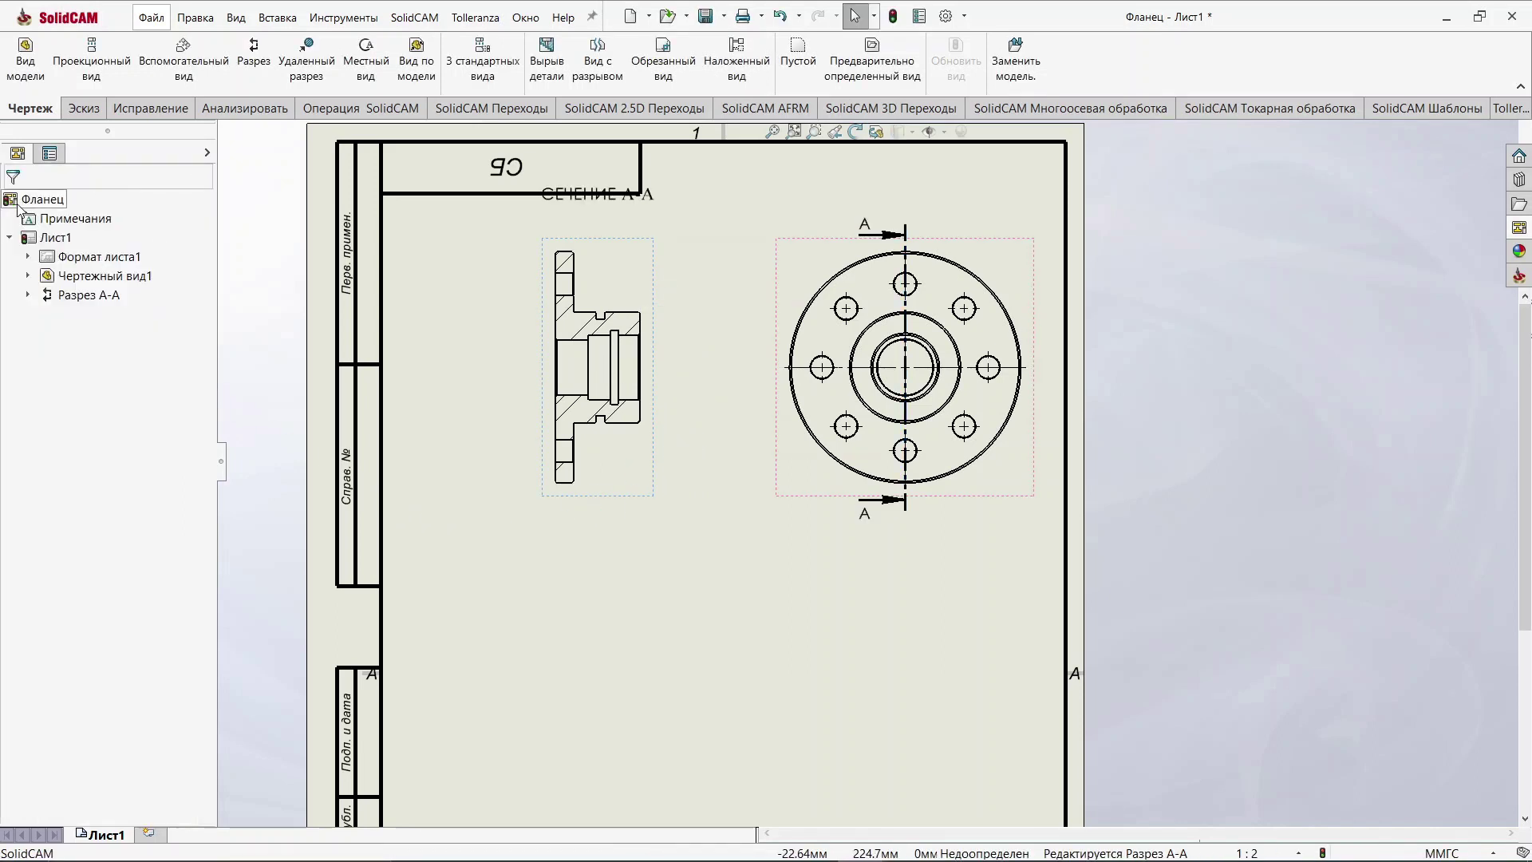
pyautogui.scroll(2, 722, 371)
pyautogui.scroll(-2, 722, 372)
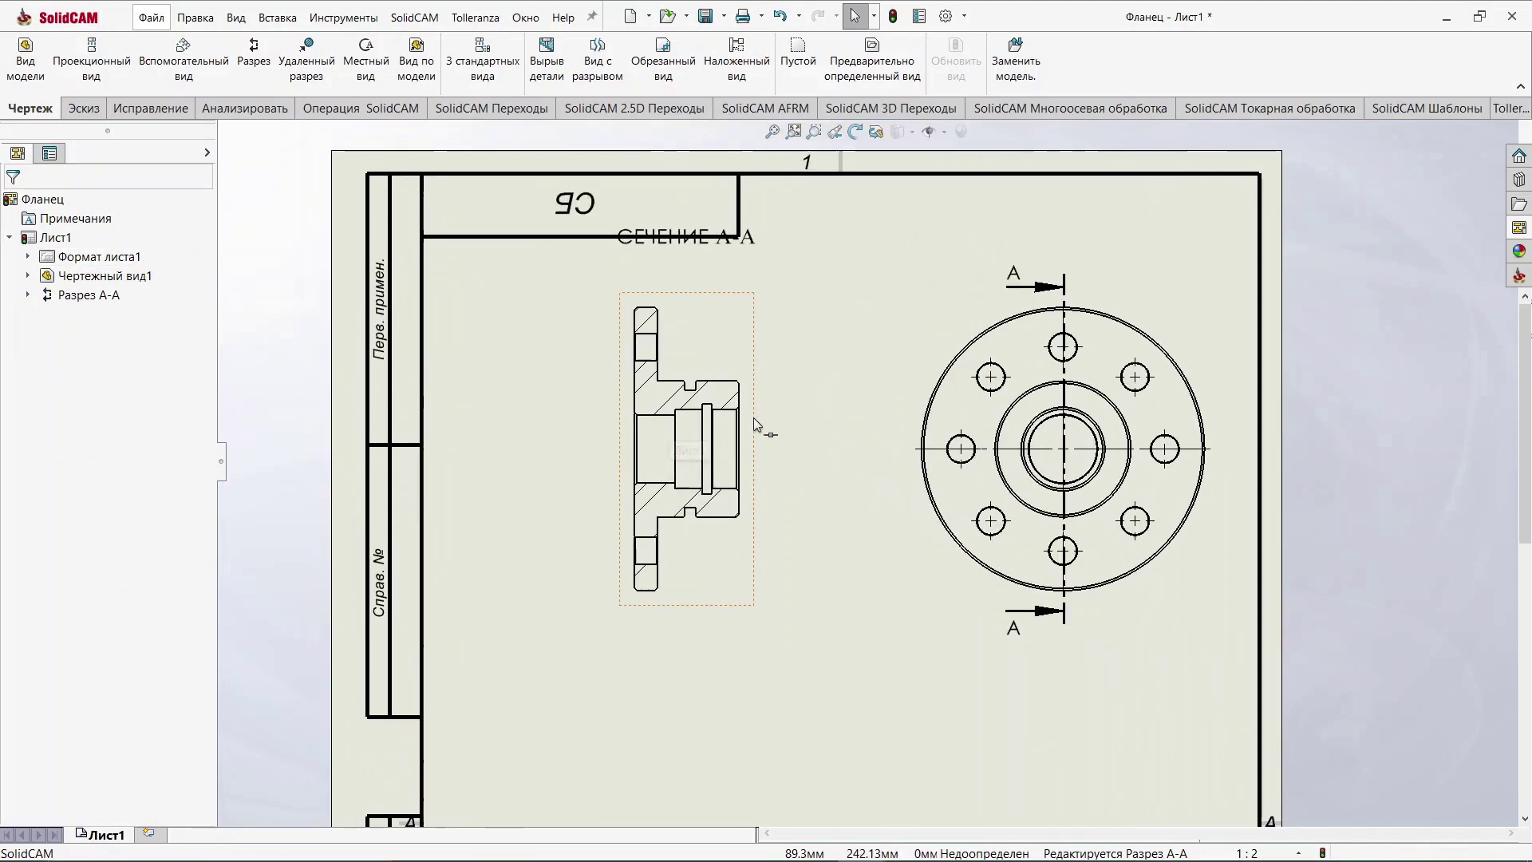
pyautogui.scroll(-2, 753, 418)
pyautogui.scroll(-3, 787, 438)
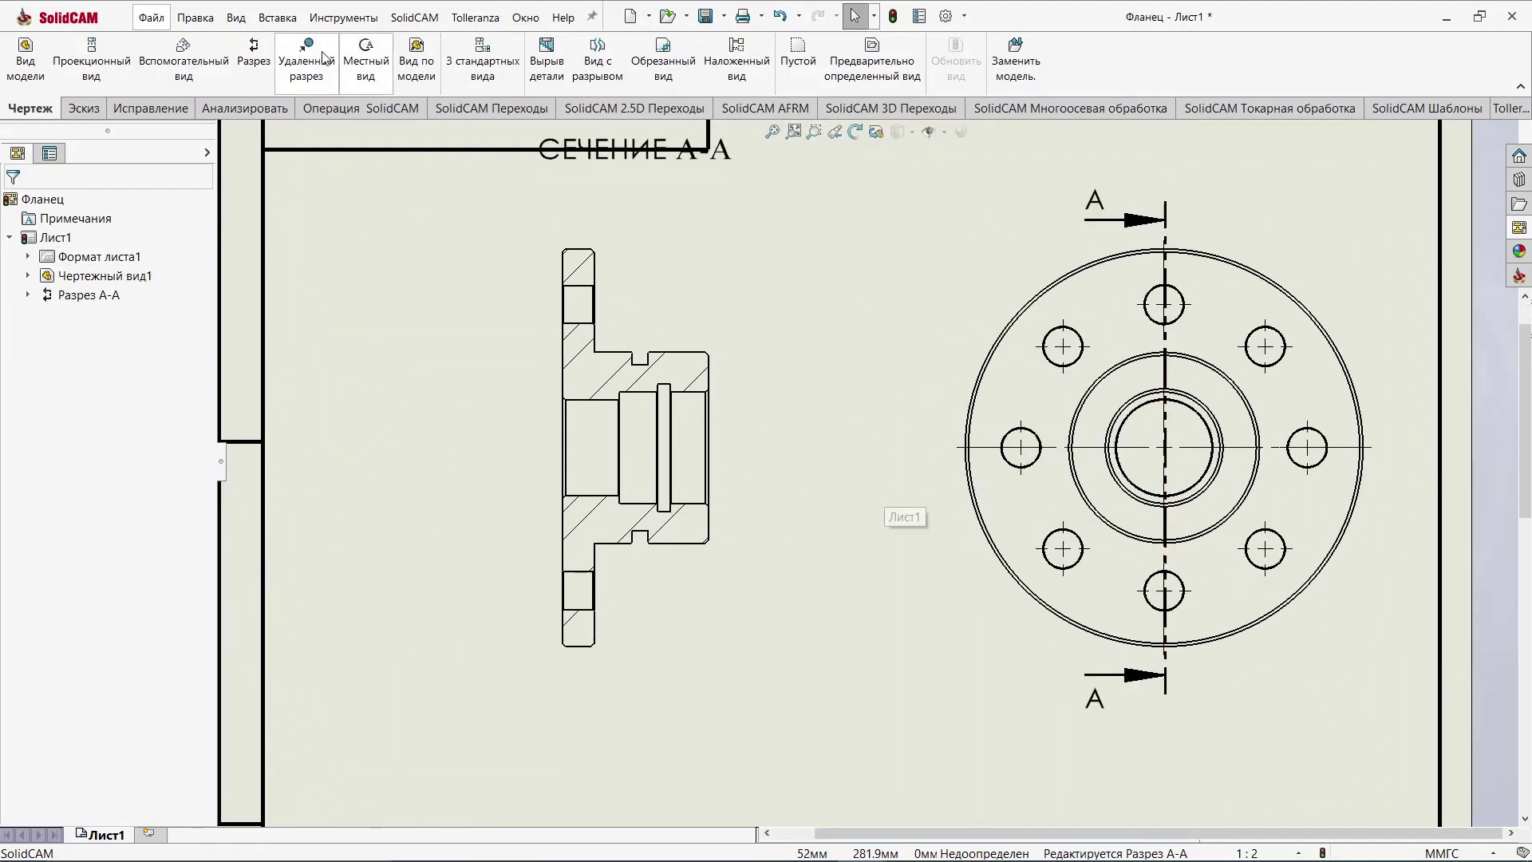
# Step: Import the whole model's toleranced dimensions, e.g. ⌀125 h14 and 46 a12, into section A-A
pyautogui.click(297, 19)
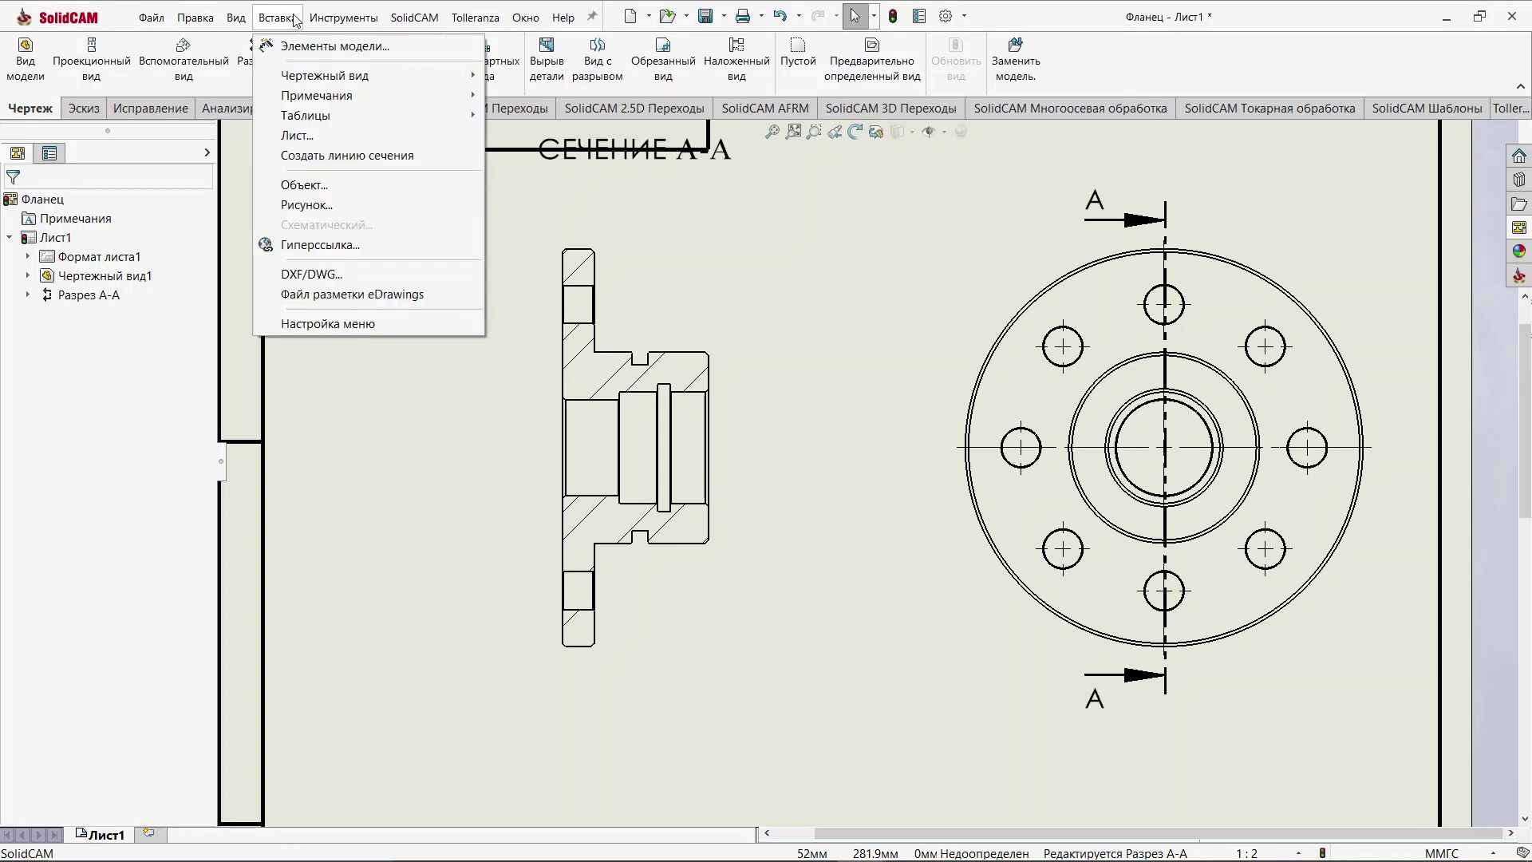
pyautogui.click(305, 49)
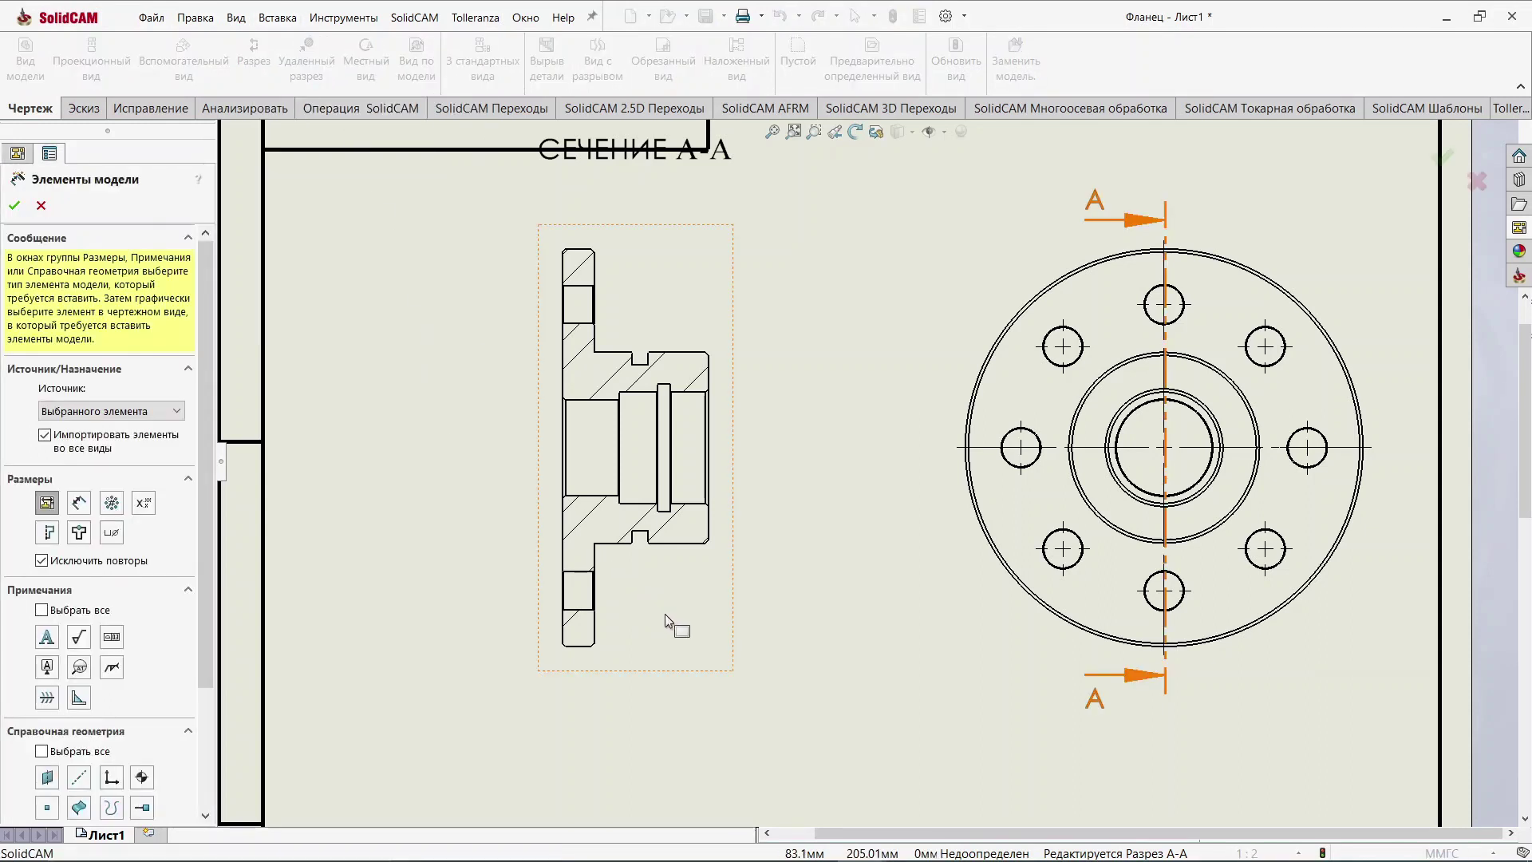
pyautogui.click(686, 621)
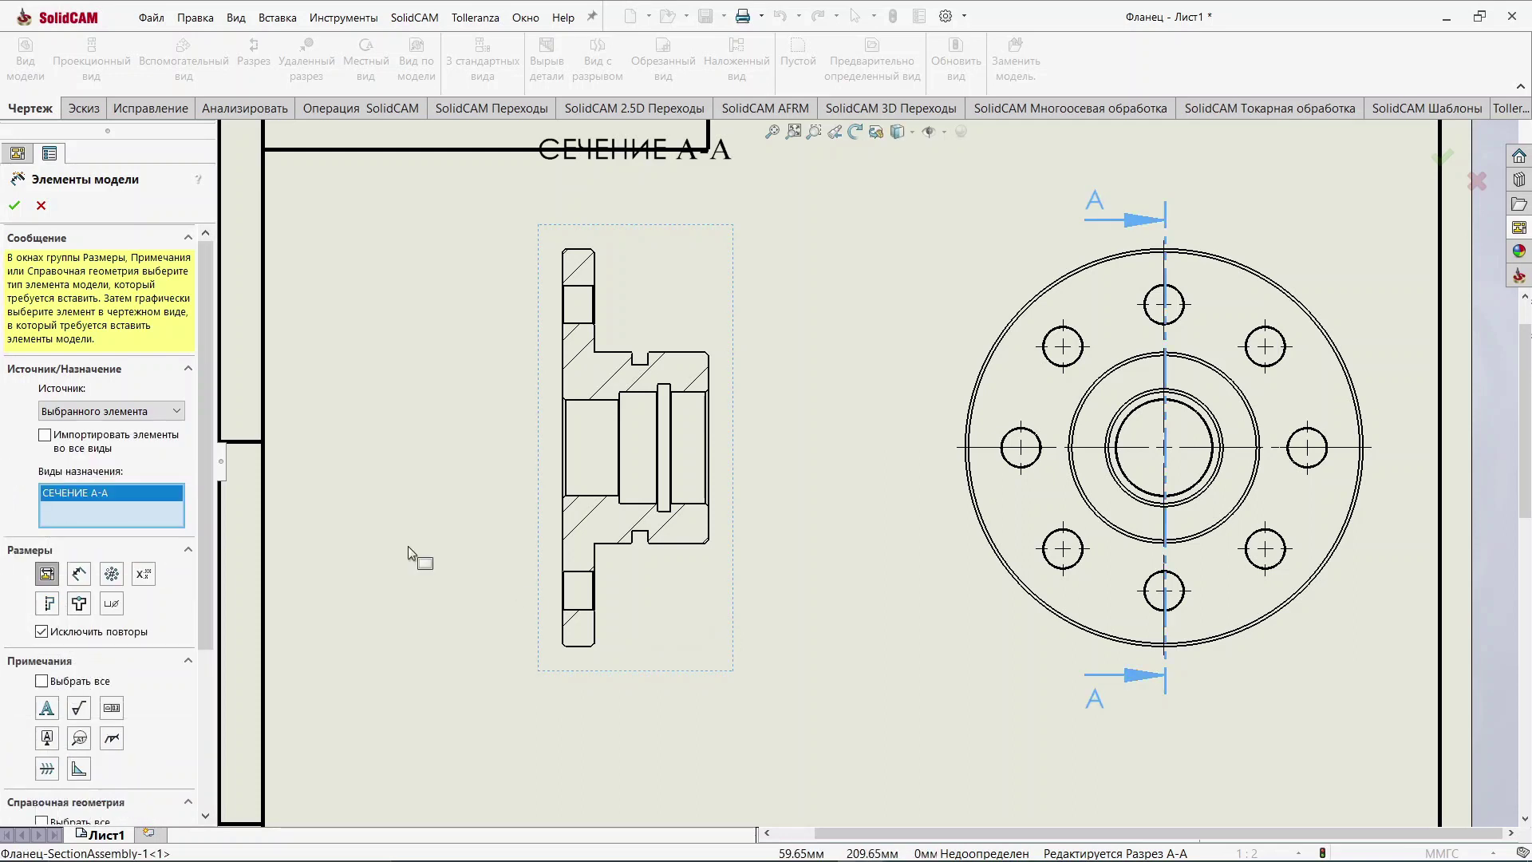
pyautogui.click(16, 206)
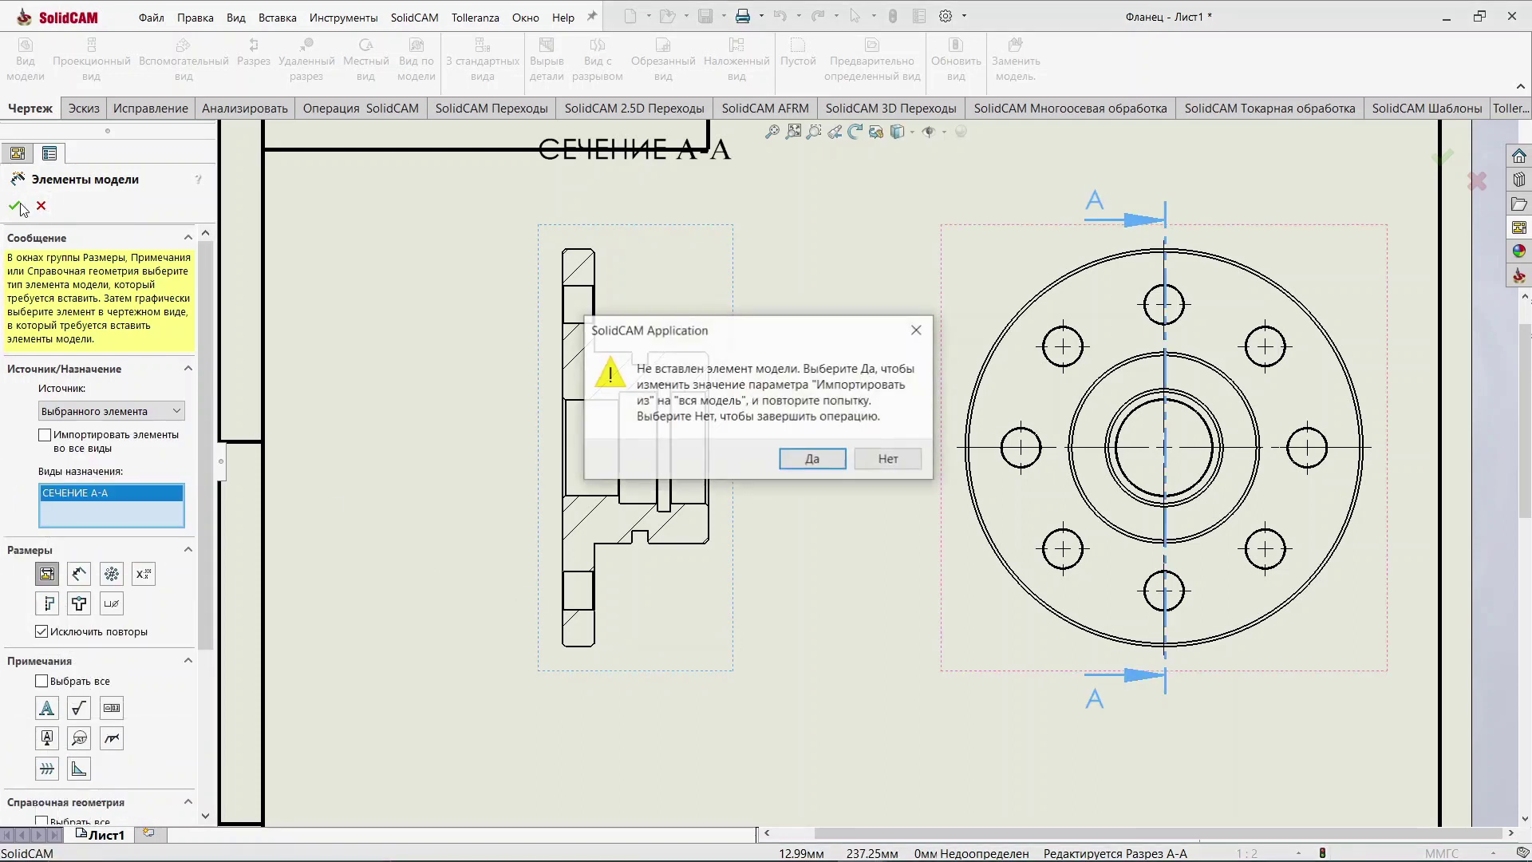
pyautogui.click(813, 460)
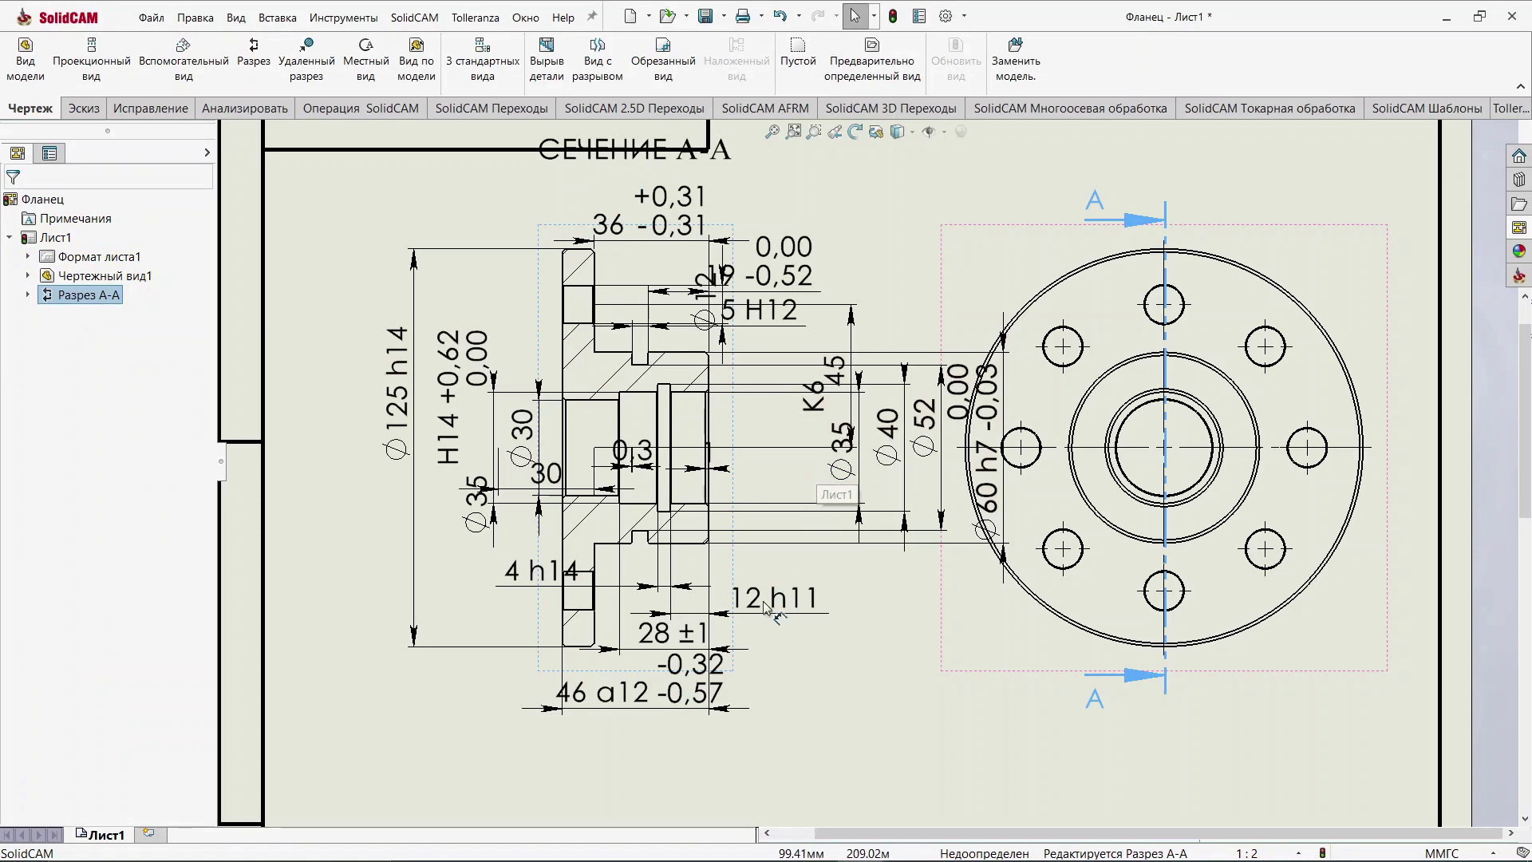
# Step: Move ⌀125 h14 further left and shift 46 a12, 28 ±1 and 12 h11 lower
pyautogui.scroll(3, 822, 471)
pyautogui.scroll(-1, 869, 477)
pyautogui.scroll(-1, 874, 479)
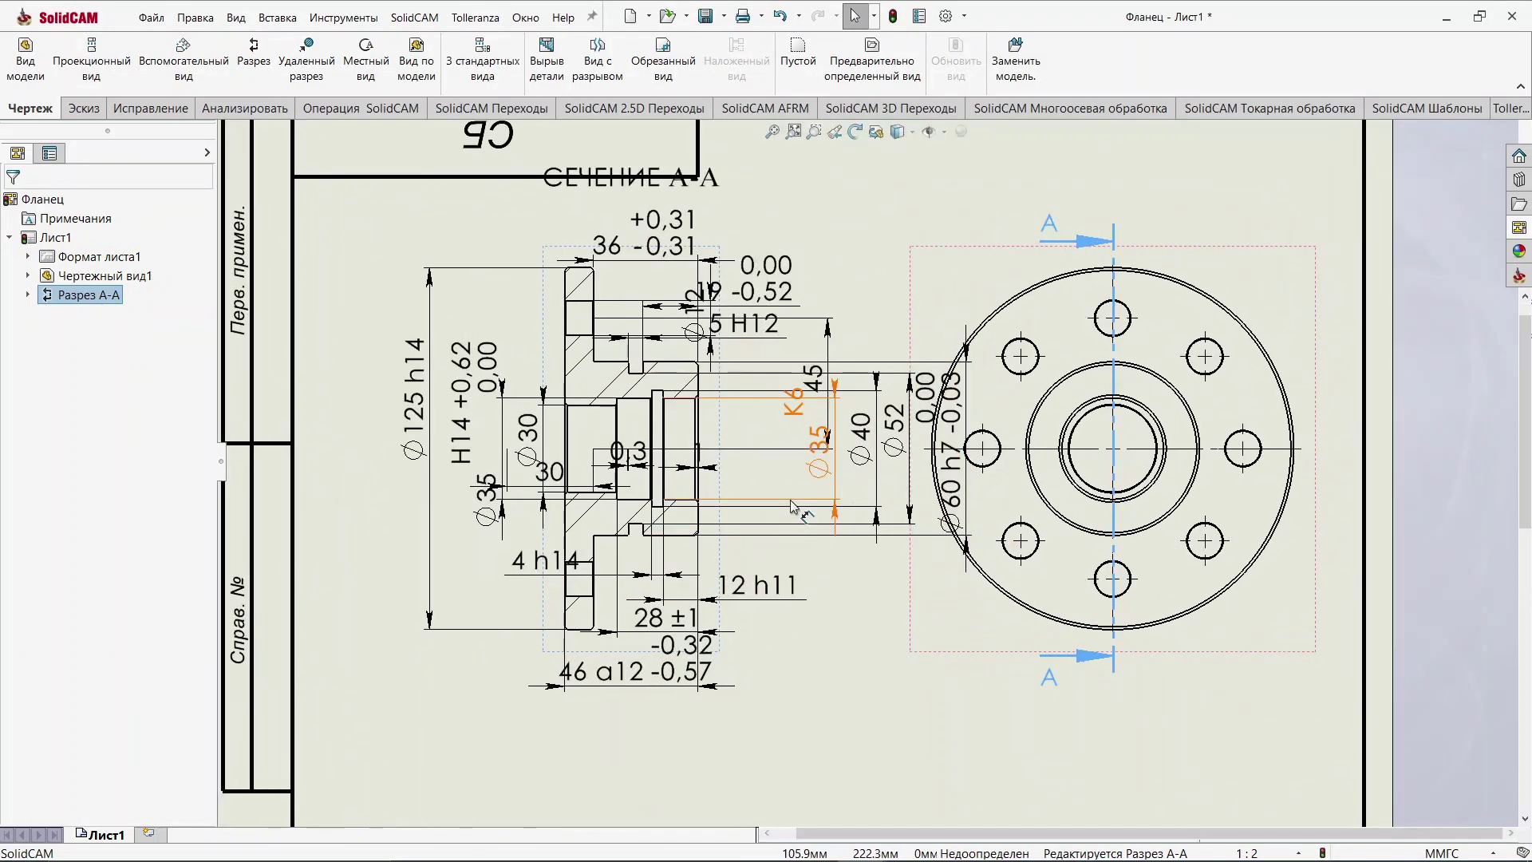
pyautogui.click(473, 549)
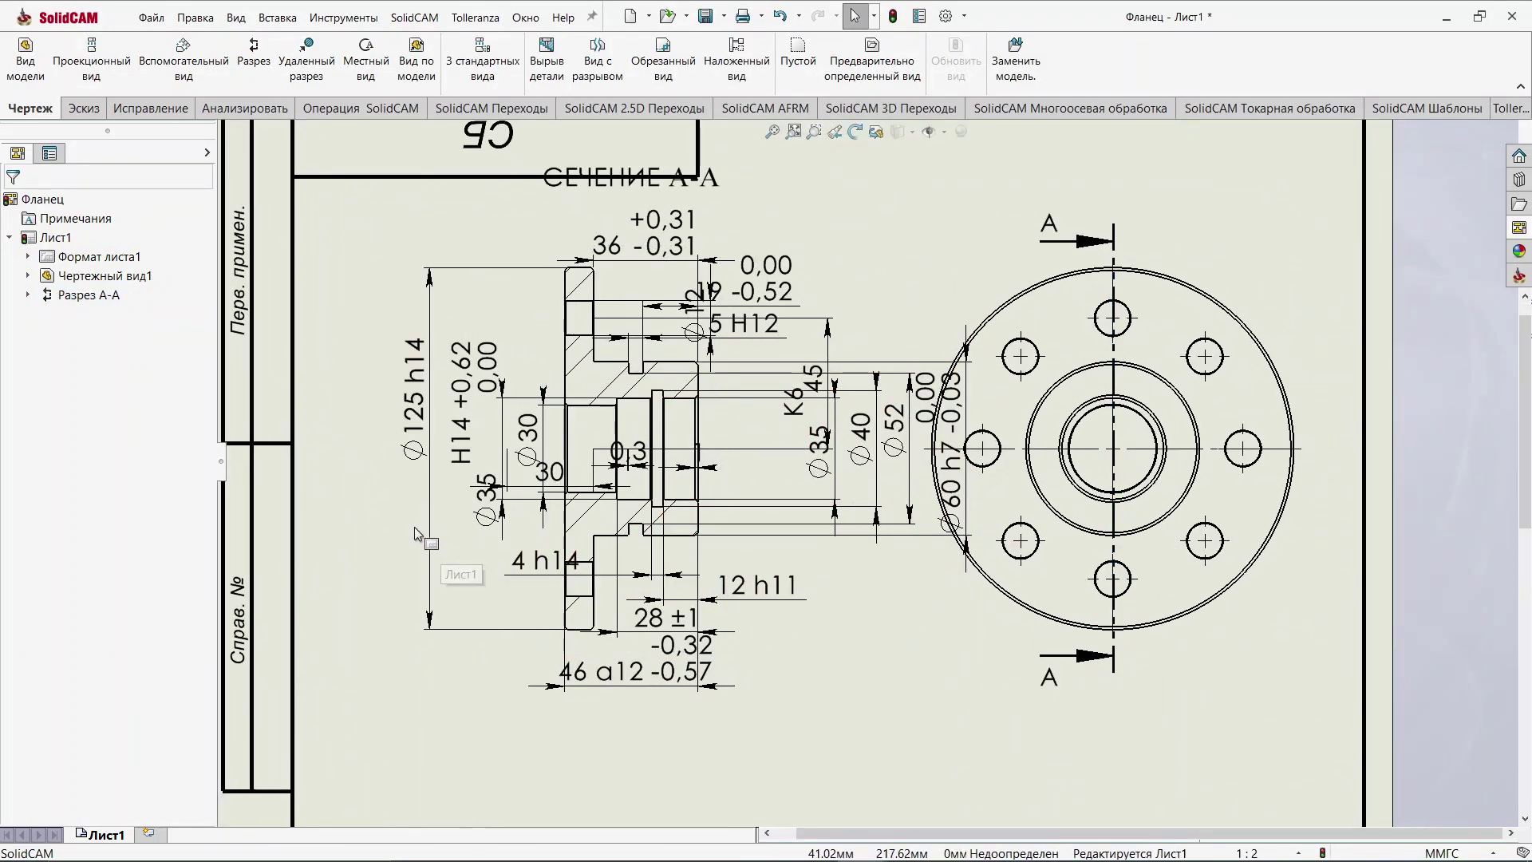
pyautogui.moveTo(425, 527); pyautogui.dragTo(386, 537)
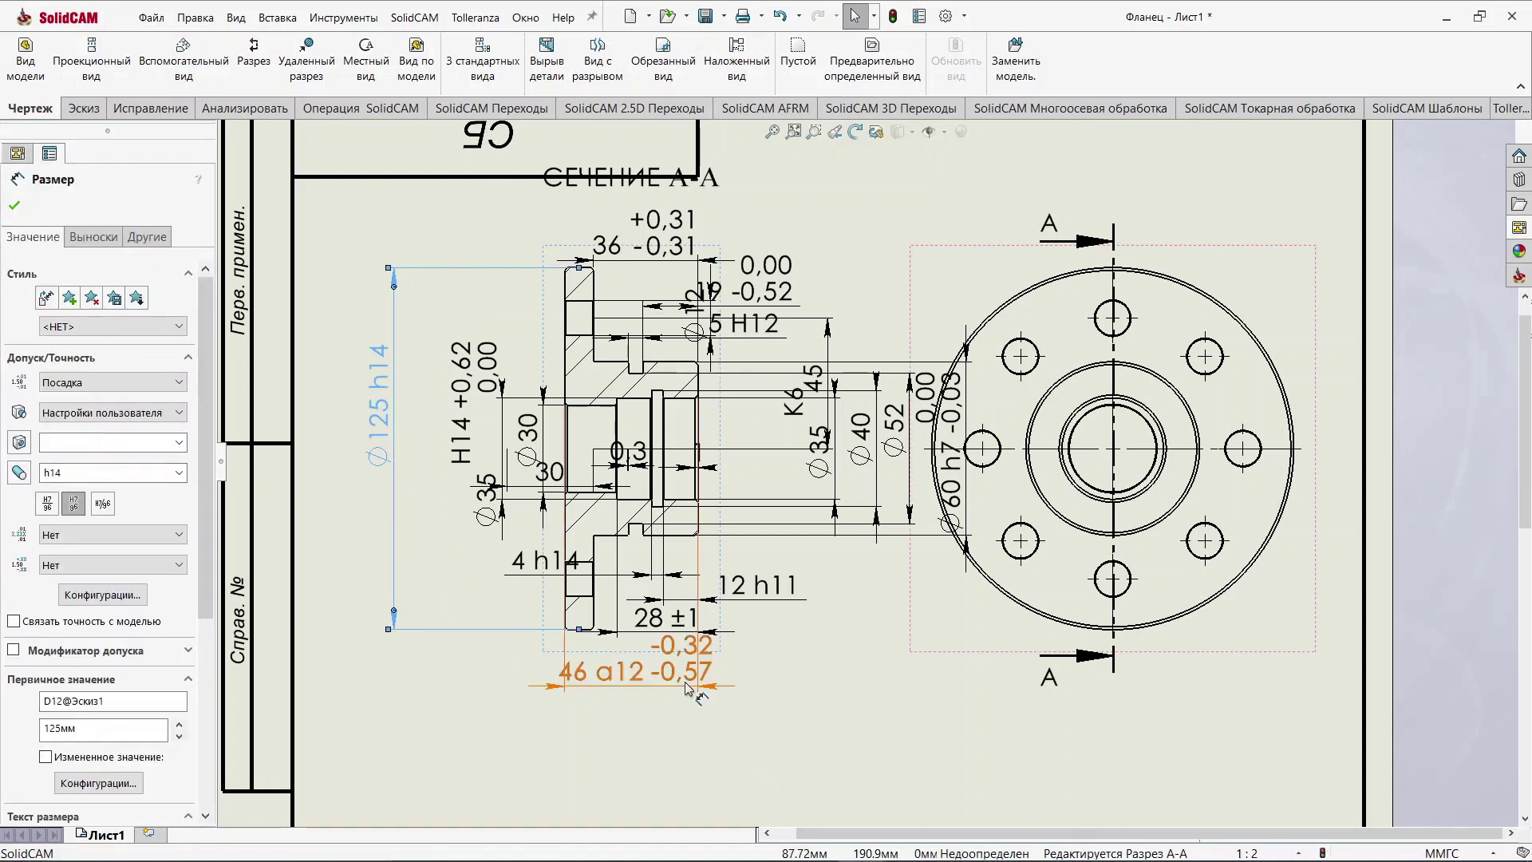
pyautogui.moveTo(682, 695); pyautogui.dragTo(684, 771)
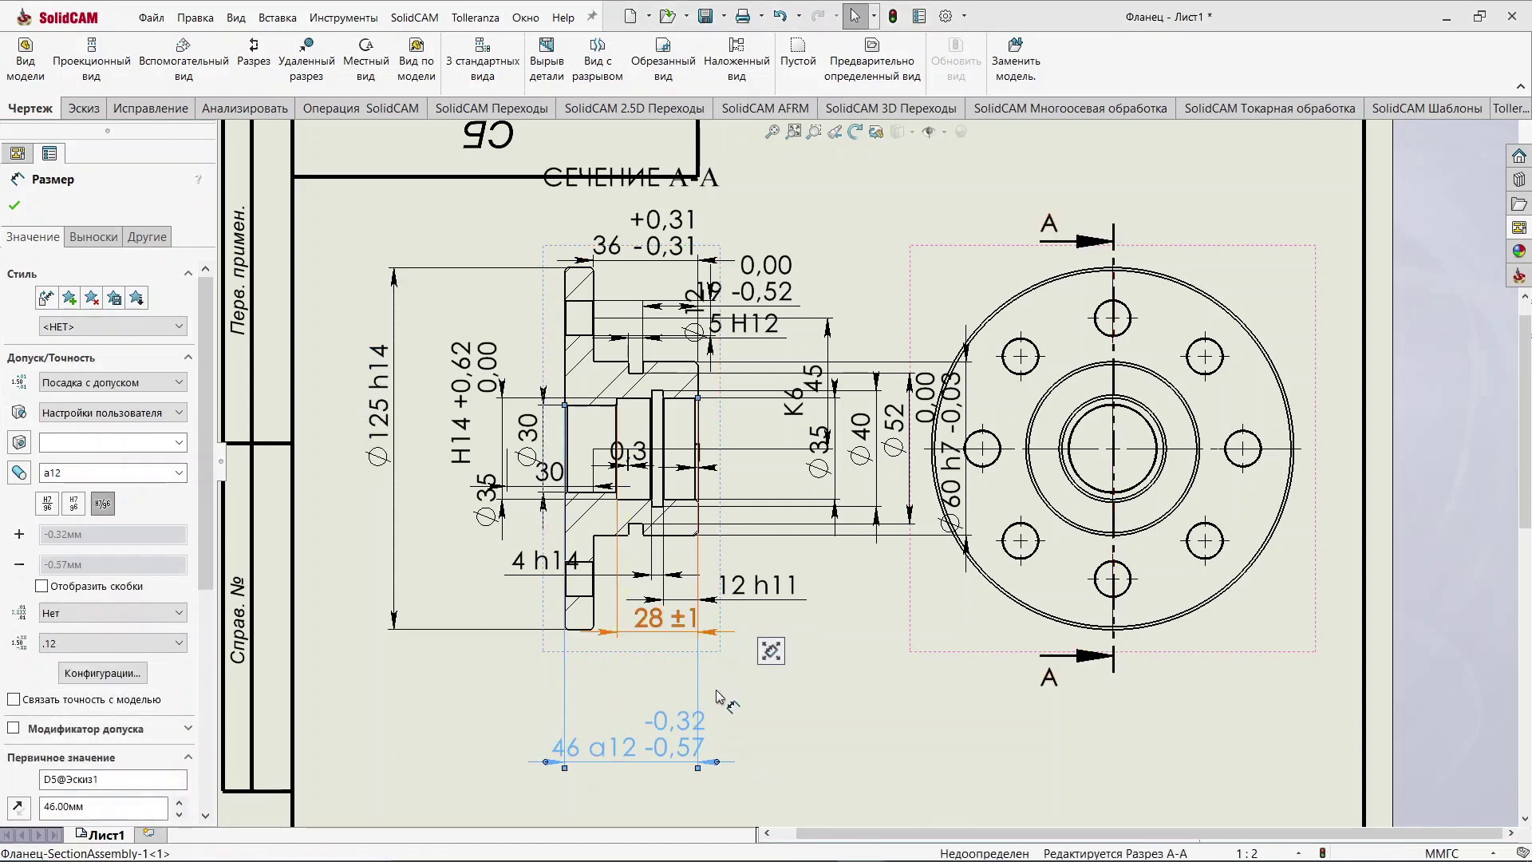
pyautogui.click(716, 681)
pyautogui.moveTo(716, 681); pyautogui.dragTo(716, 728)
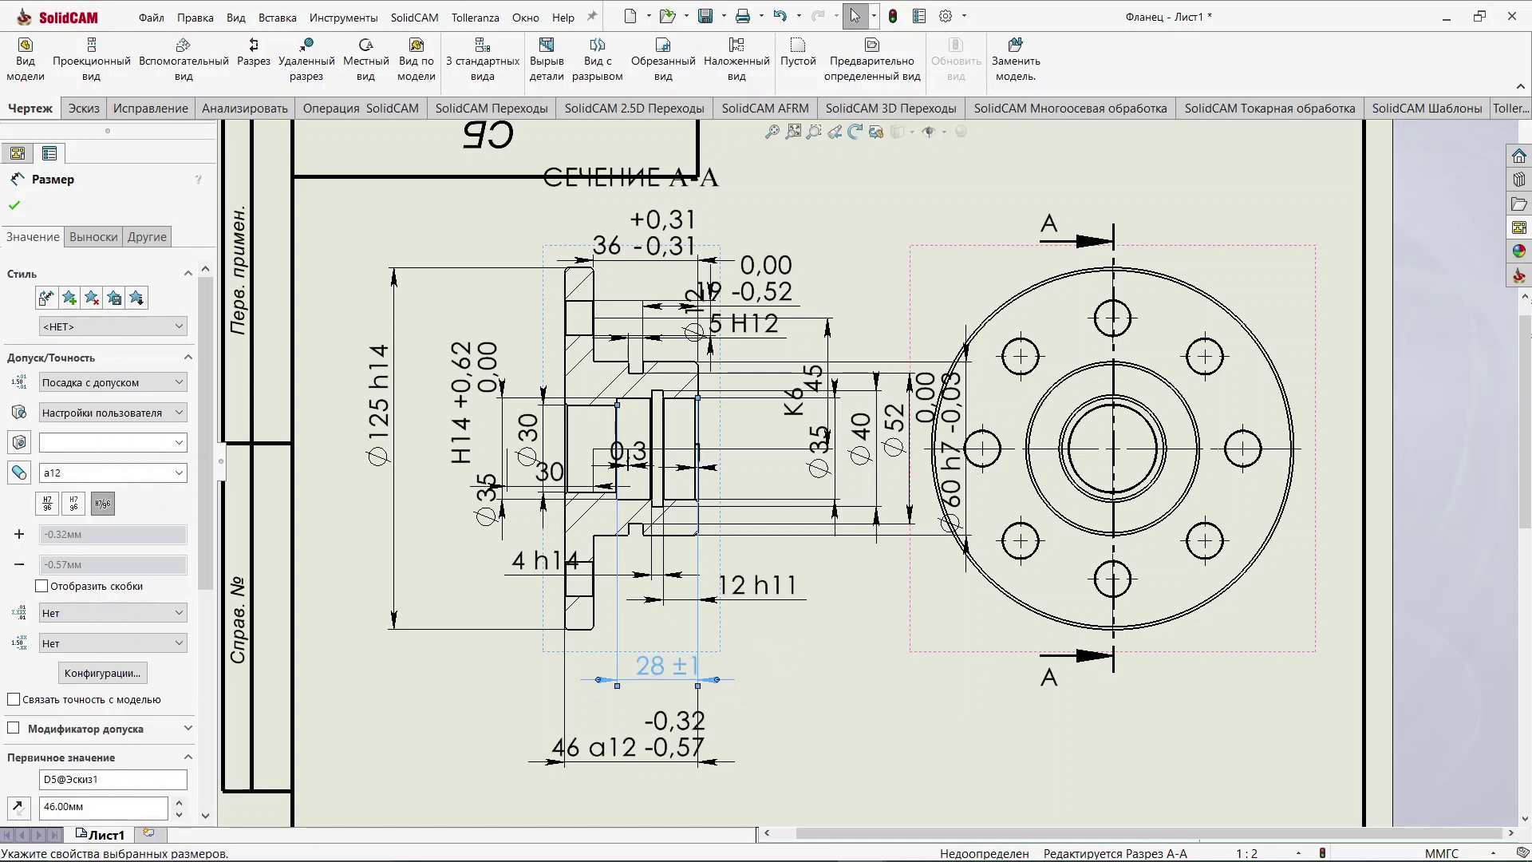
pyautogui.click(743, 607)
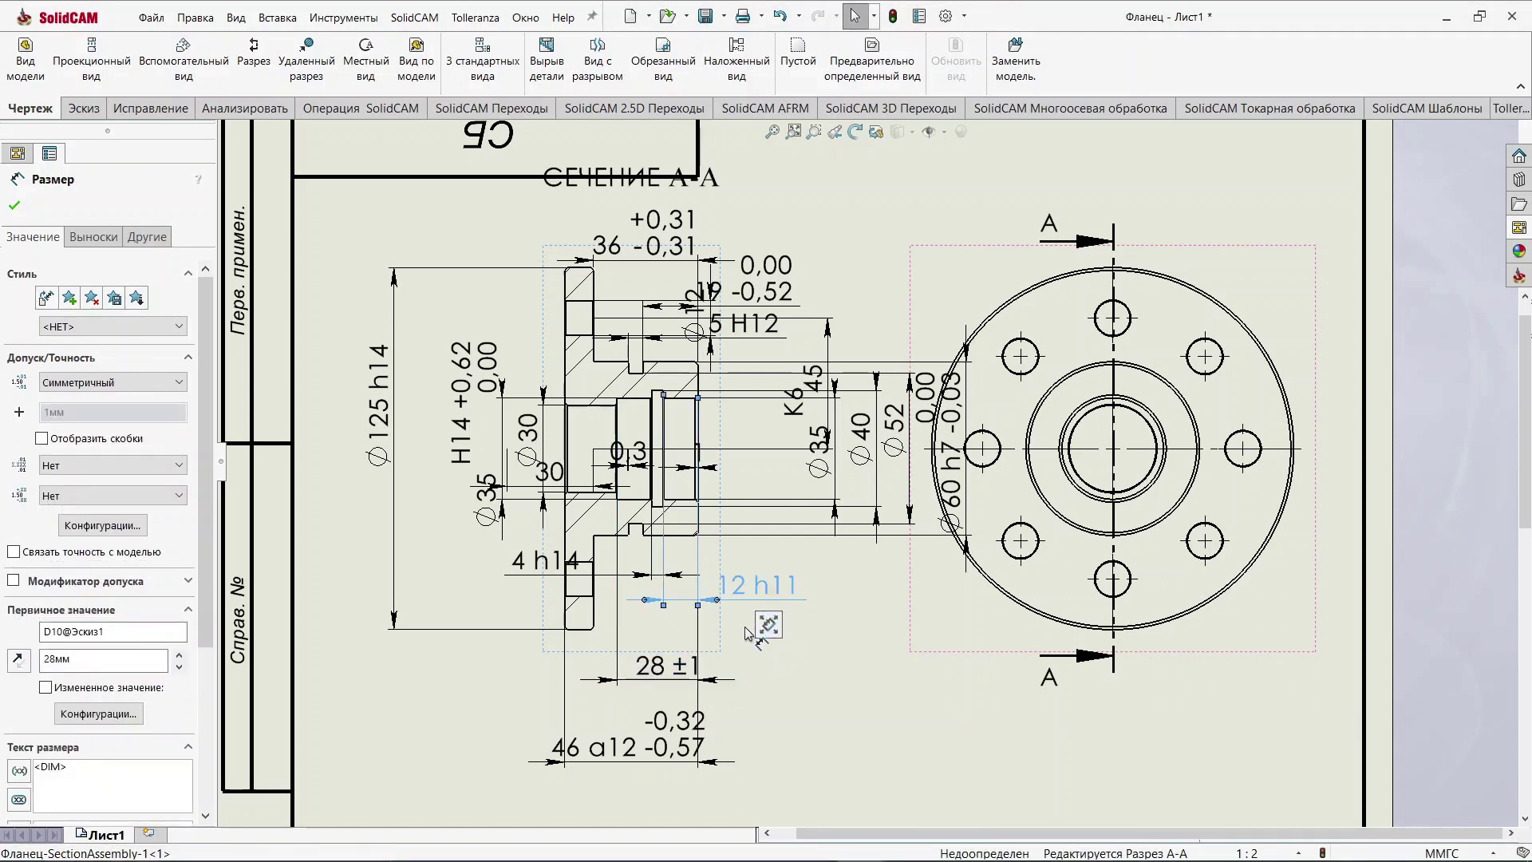
pyautogui.moveTo(743, 607); pyautogui.dragTo(746, 628)
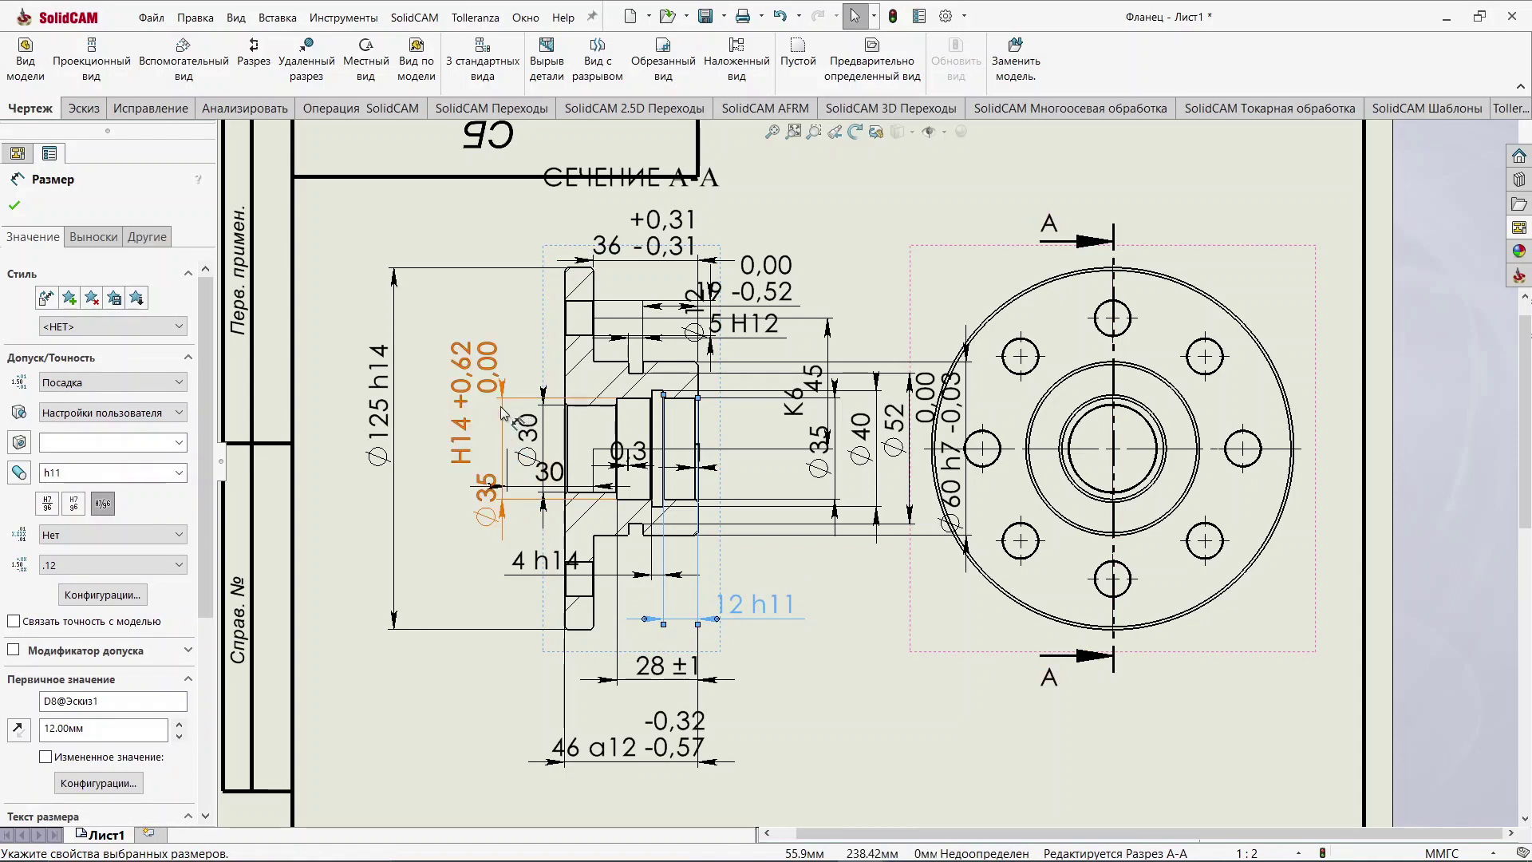
# Step: Shift the H14/⌀35 and ⌀30 dimensions left and delete the 0,3 chamfer dimension
pyautogui.moveTo(511, 412); pyautogui.dragTo(464, 415)
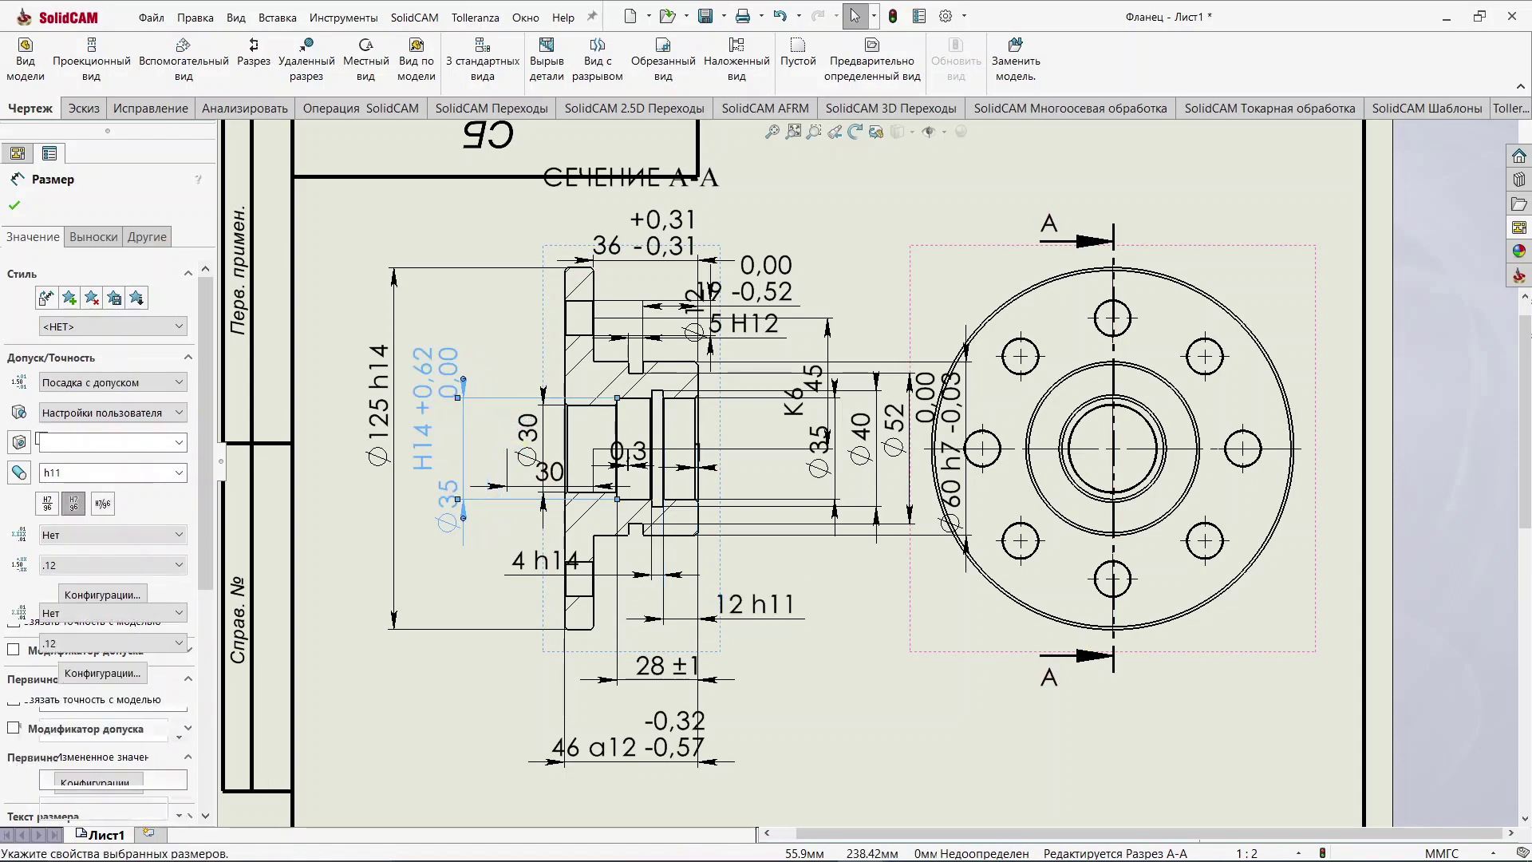
pyautogui.click(517, 492)
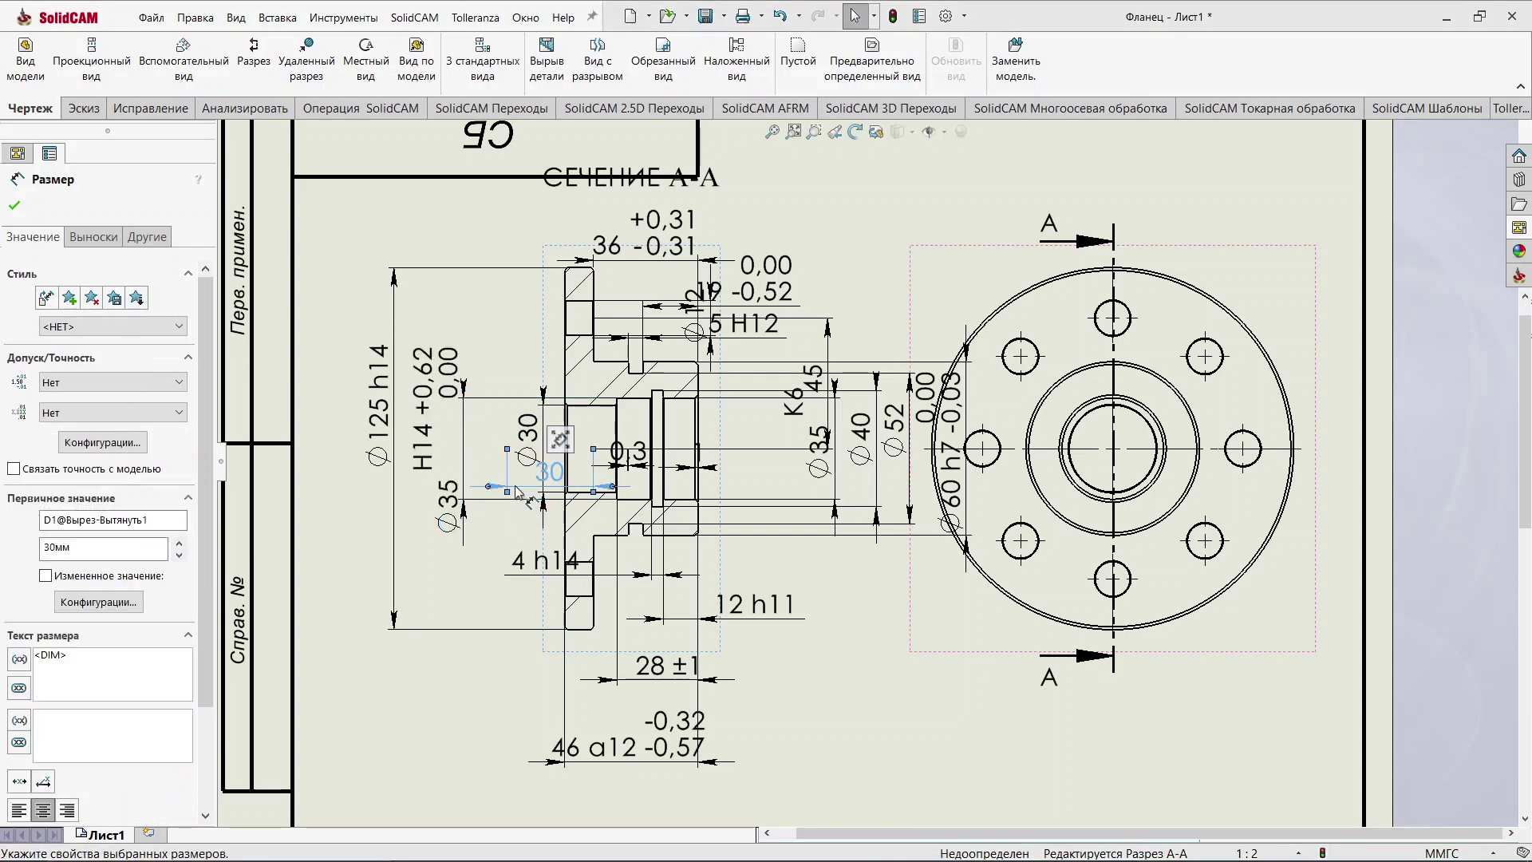
pyautogui.press('Escape')
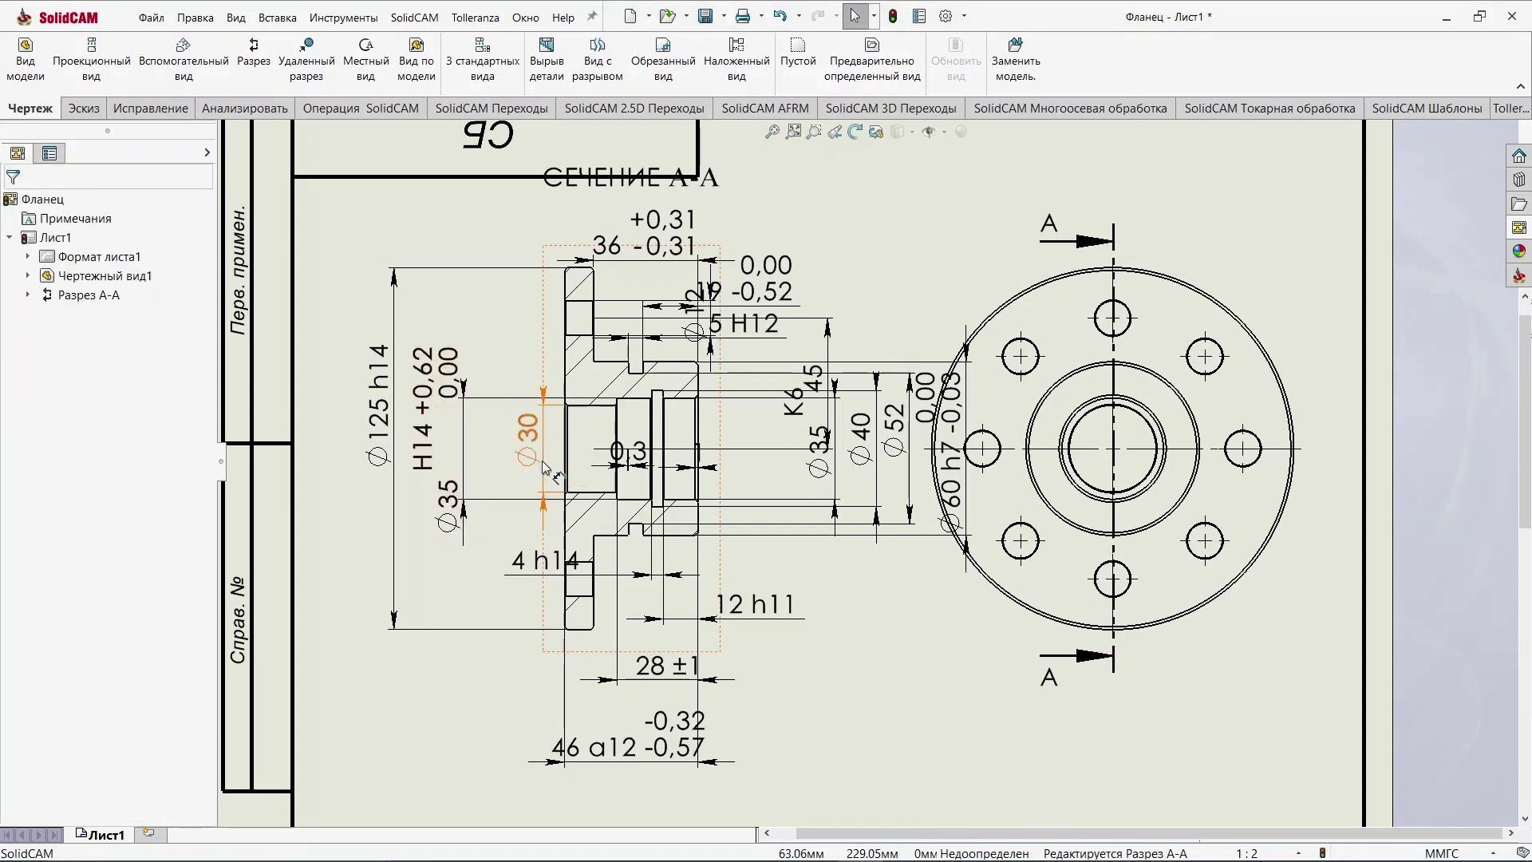
pyautogui.moveTo(544, 466); pyautogui.dragTo(511, 471)
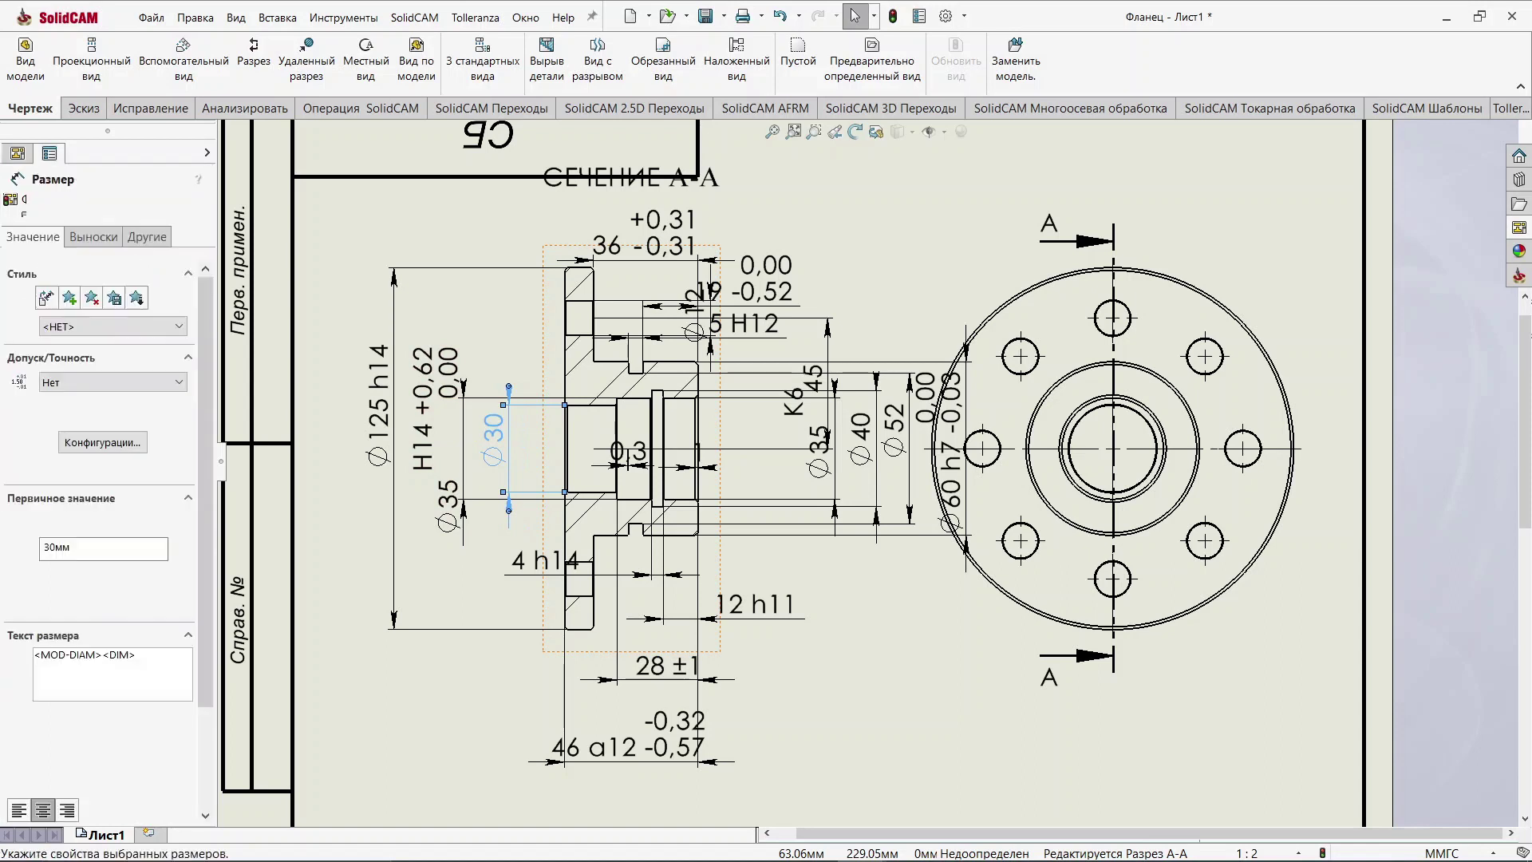
pyautogui.click(637, 469)
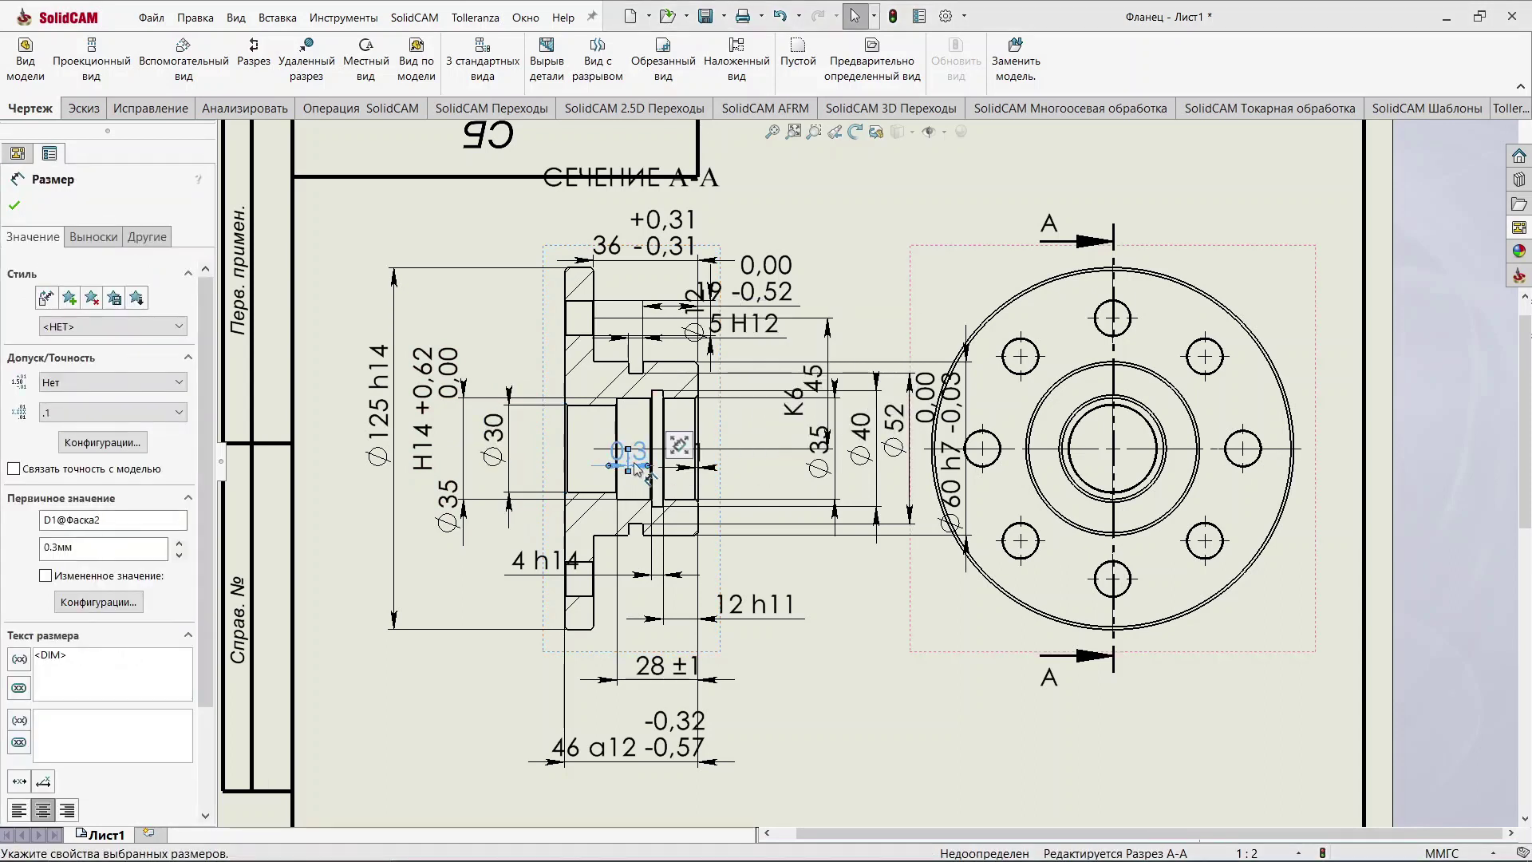
pyautogui.press('Delete')
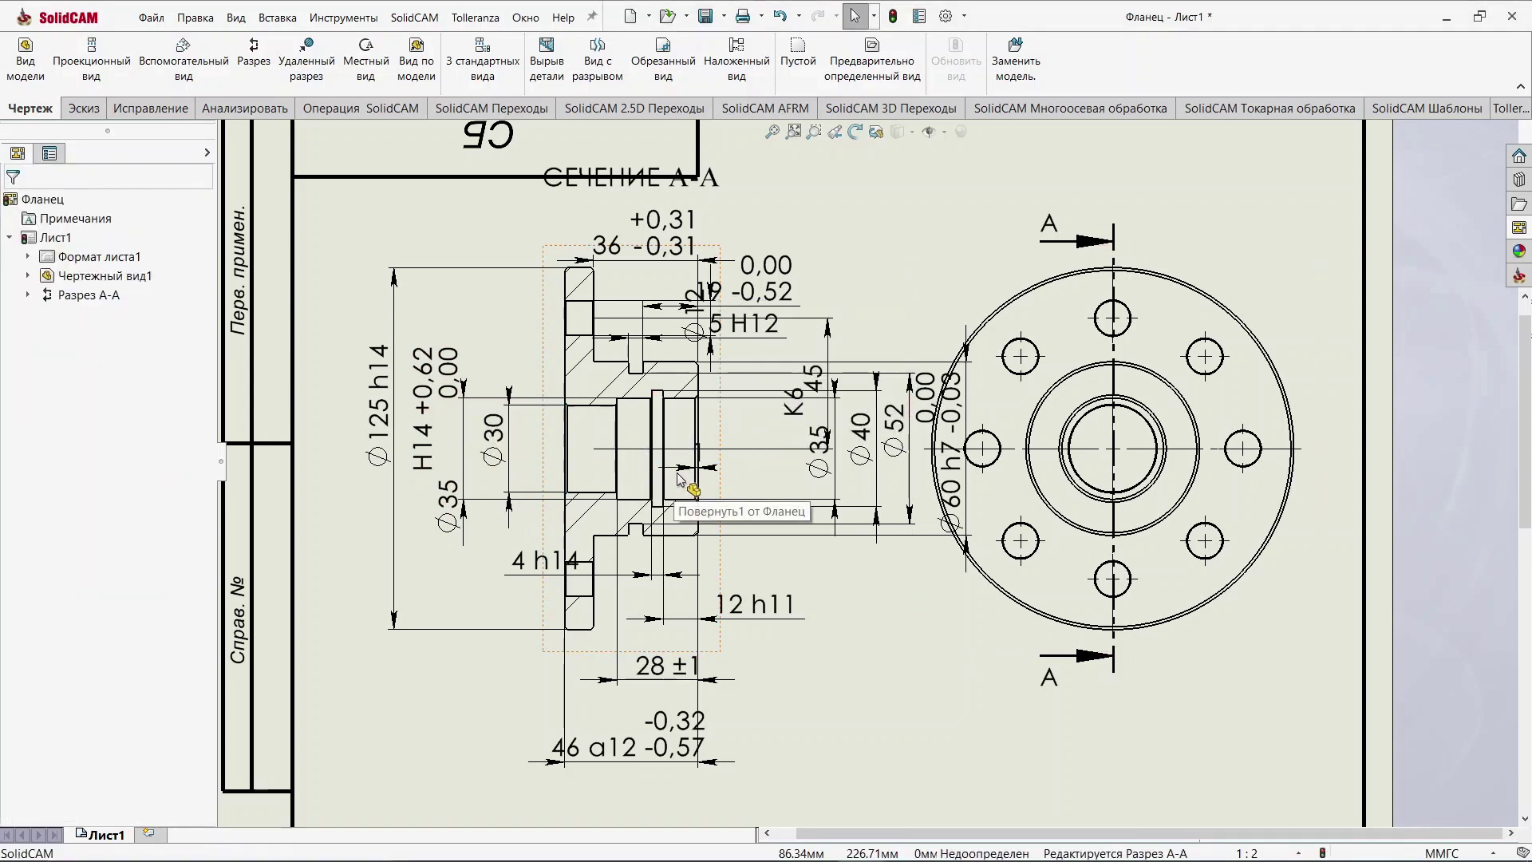
pyautogui.click(684, 461)
pyautogui.press('Delete')
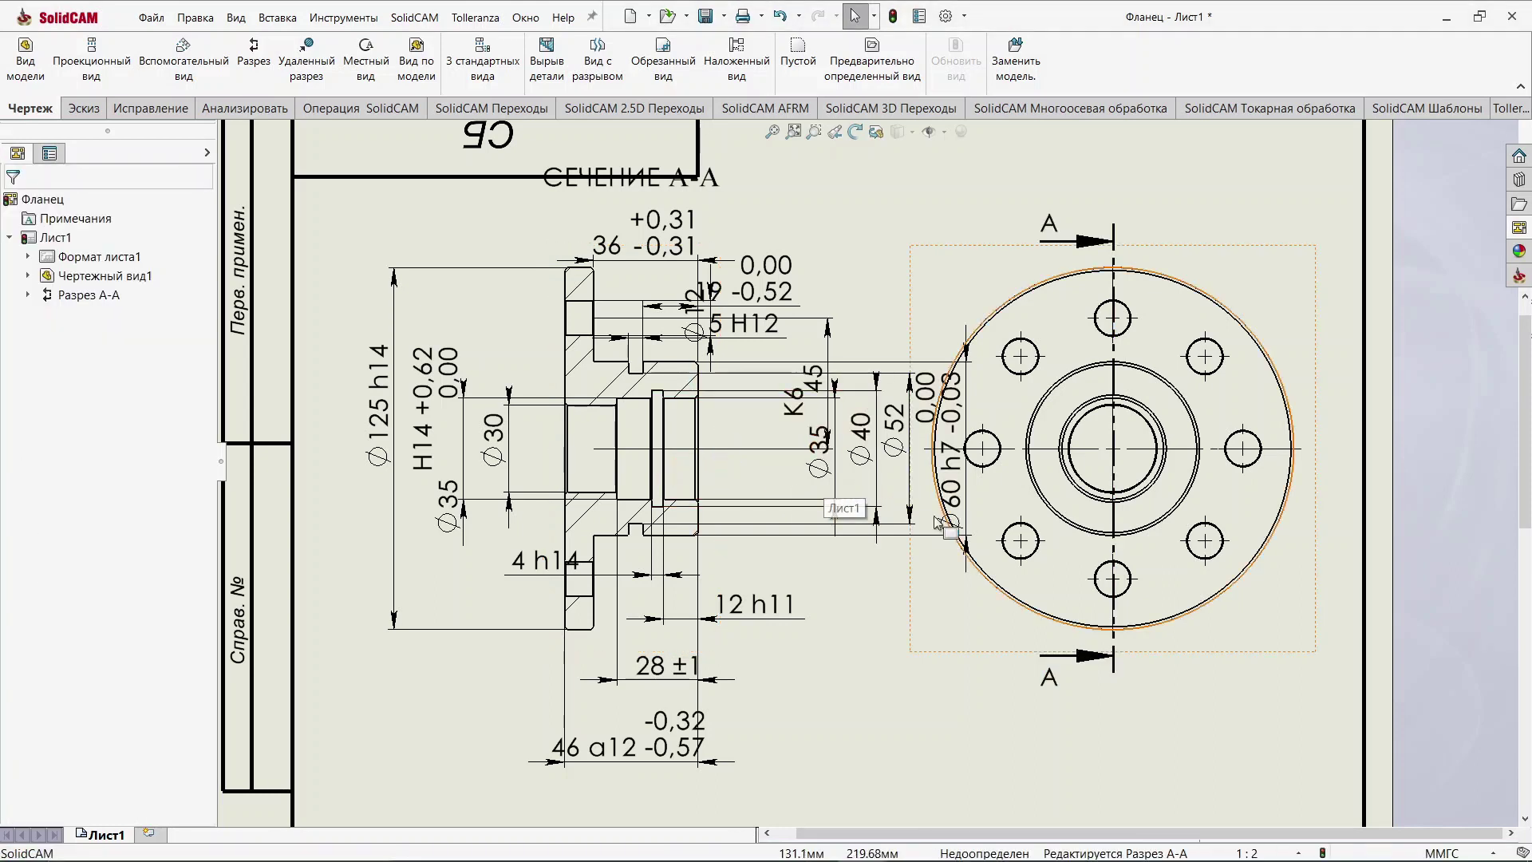
# Step: Move the ⌀35 K6, ⌀40, ⌀52 and ⌀60 h7 dimensions to the left
pyautogui.moveTo(840, 492); pyautogui.dragTo(798, 492)
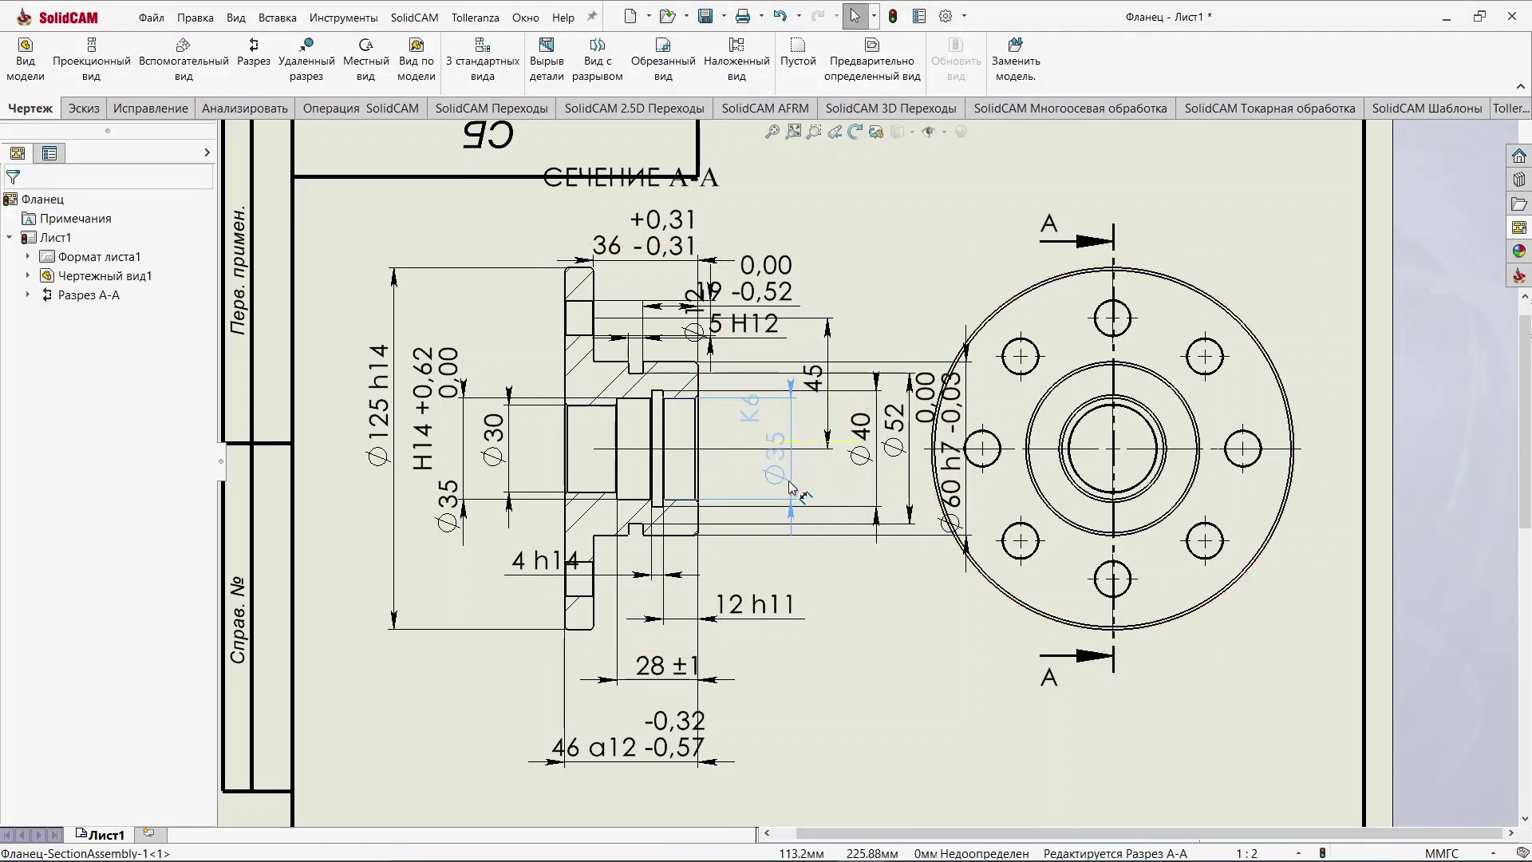
pyautogui.click(829, 435)
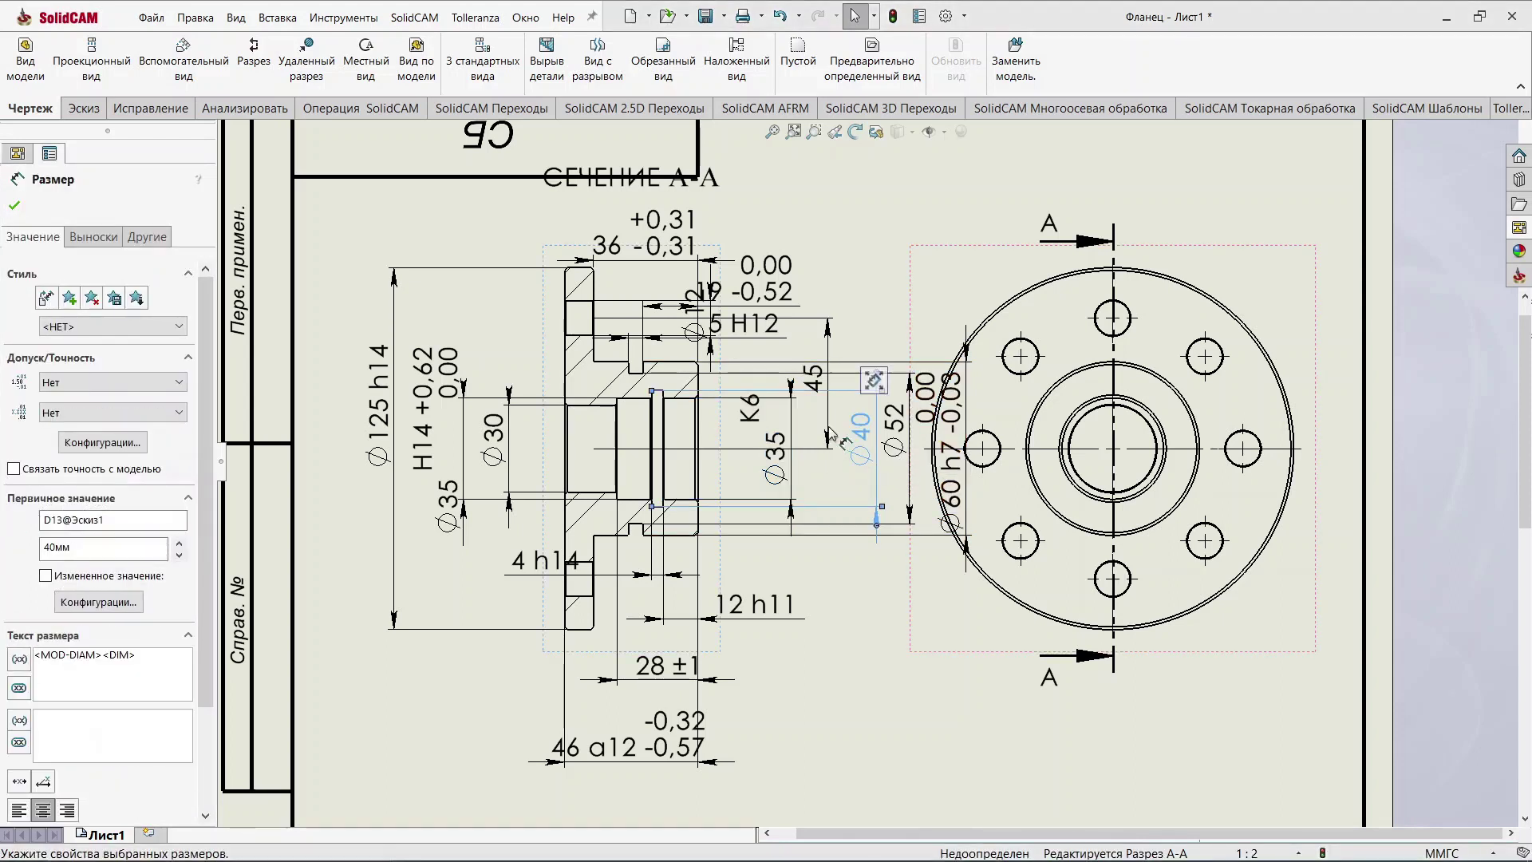
pyautogui.click(830, 415)
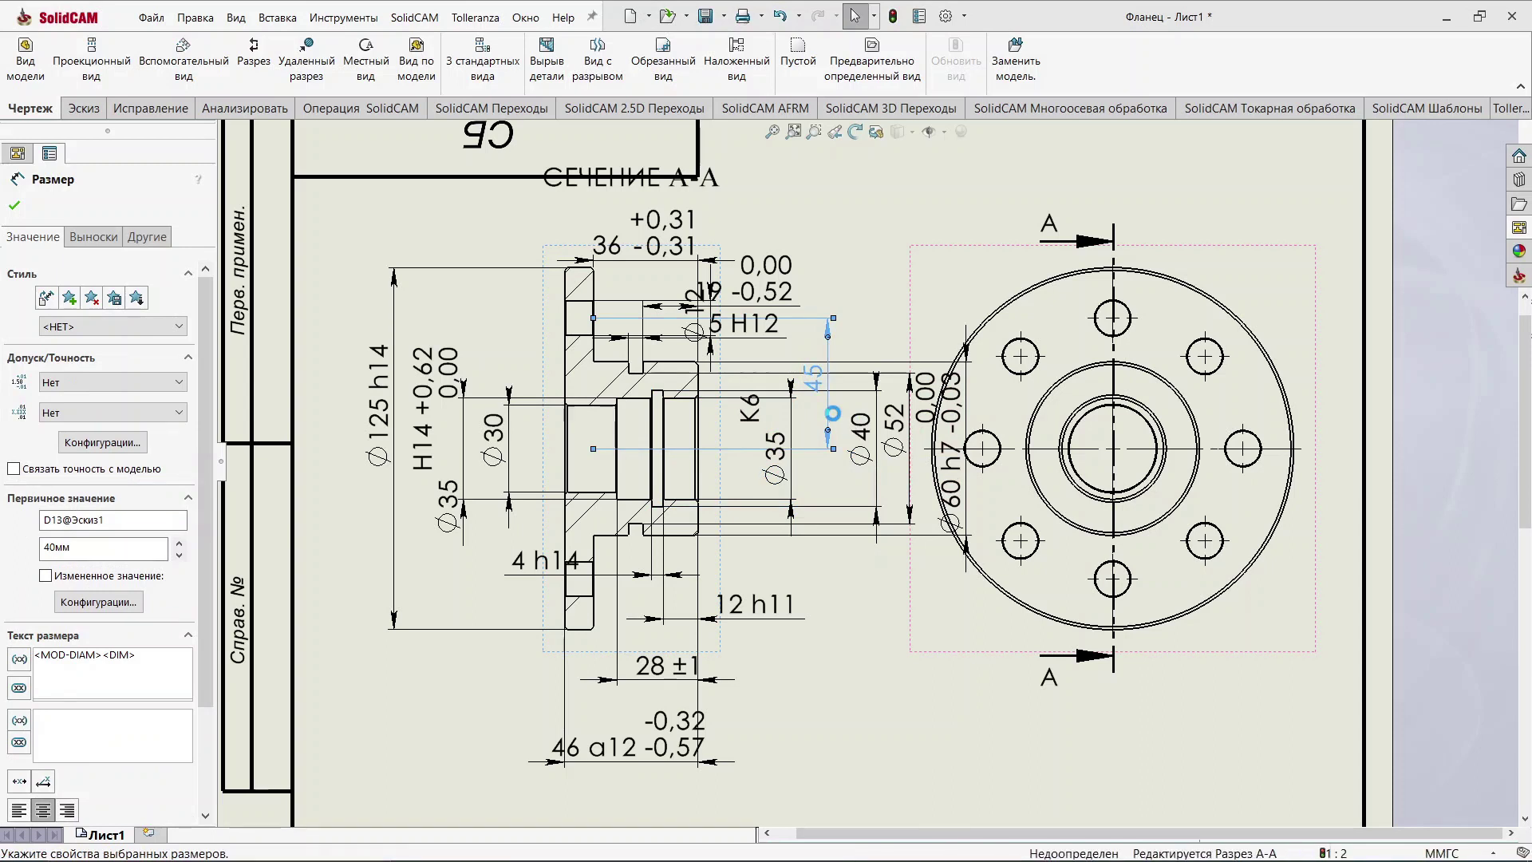
pyautogui.press('Escape')
pyautogui.click(878, 495)
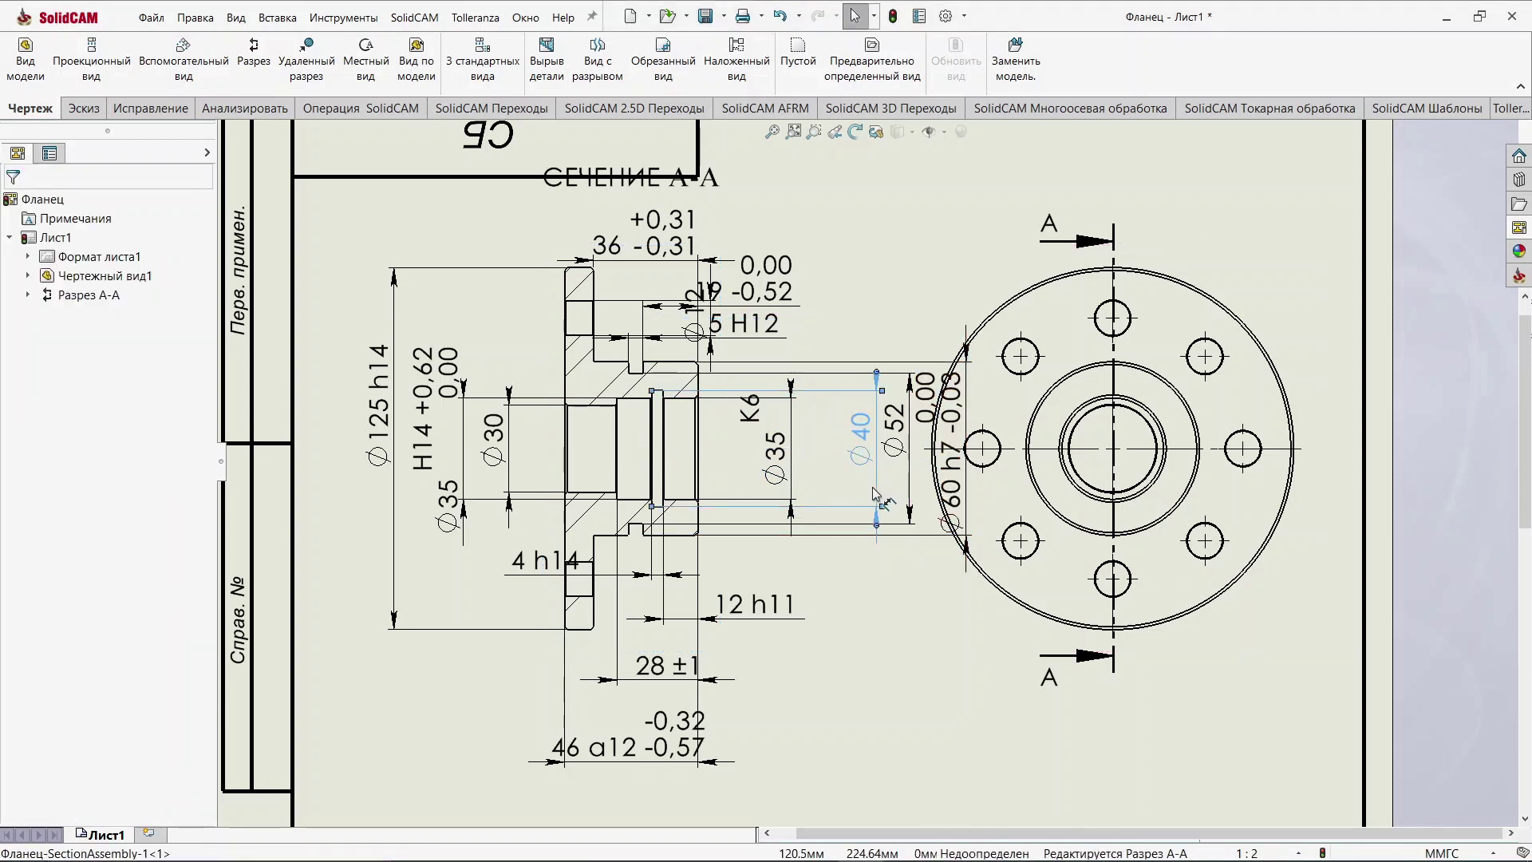
pyautogui.moveTo(875, 493); pyautogui.dragTo(845, 488)
pyautogui.click(843, 488)
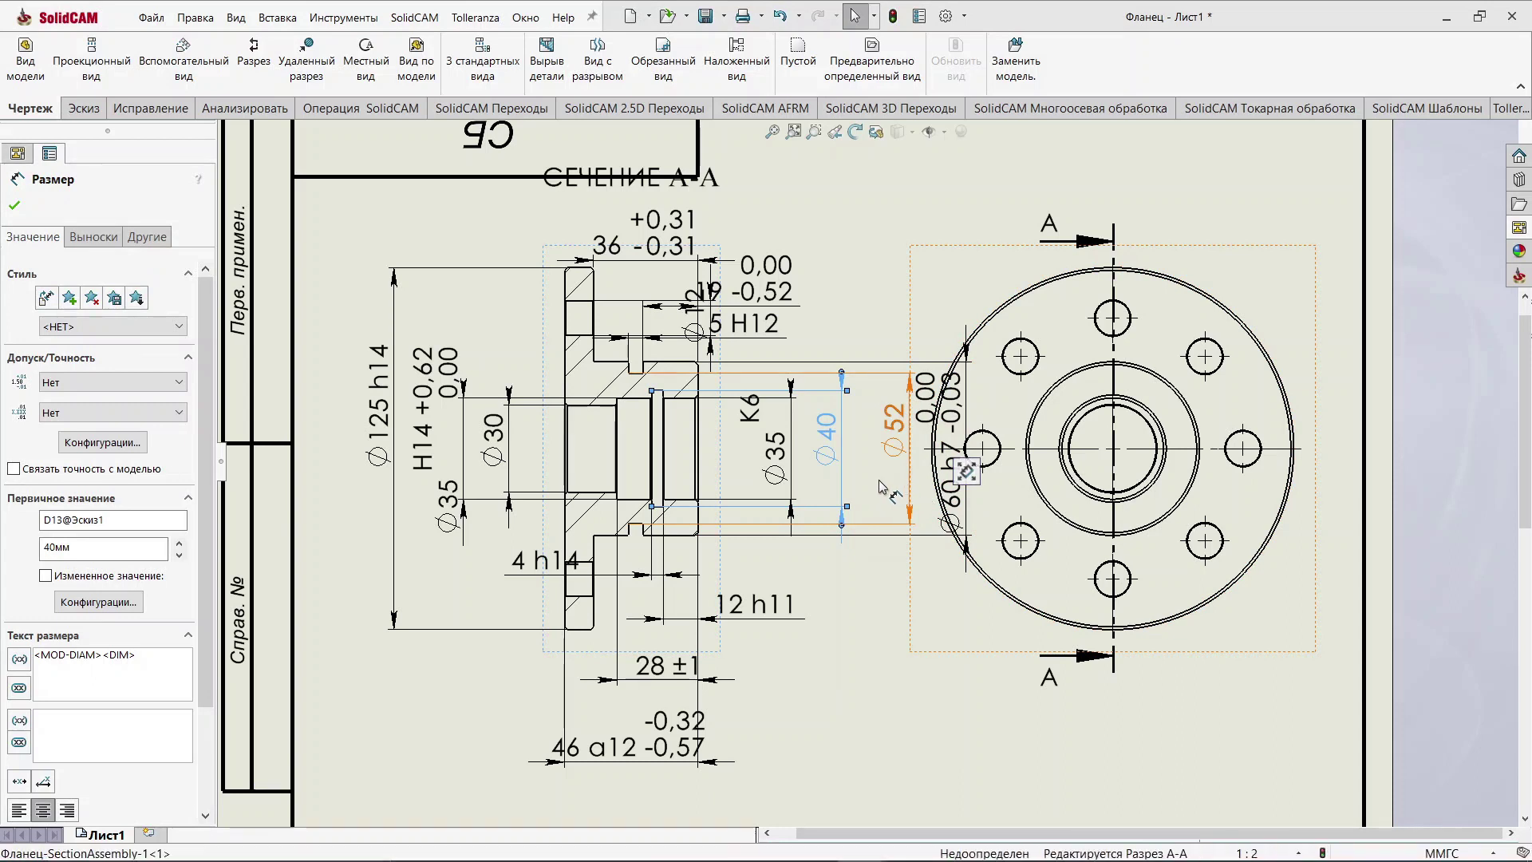
pyautogui.moveTo(910, 492); pyautogui.dragTo(888, 491)
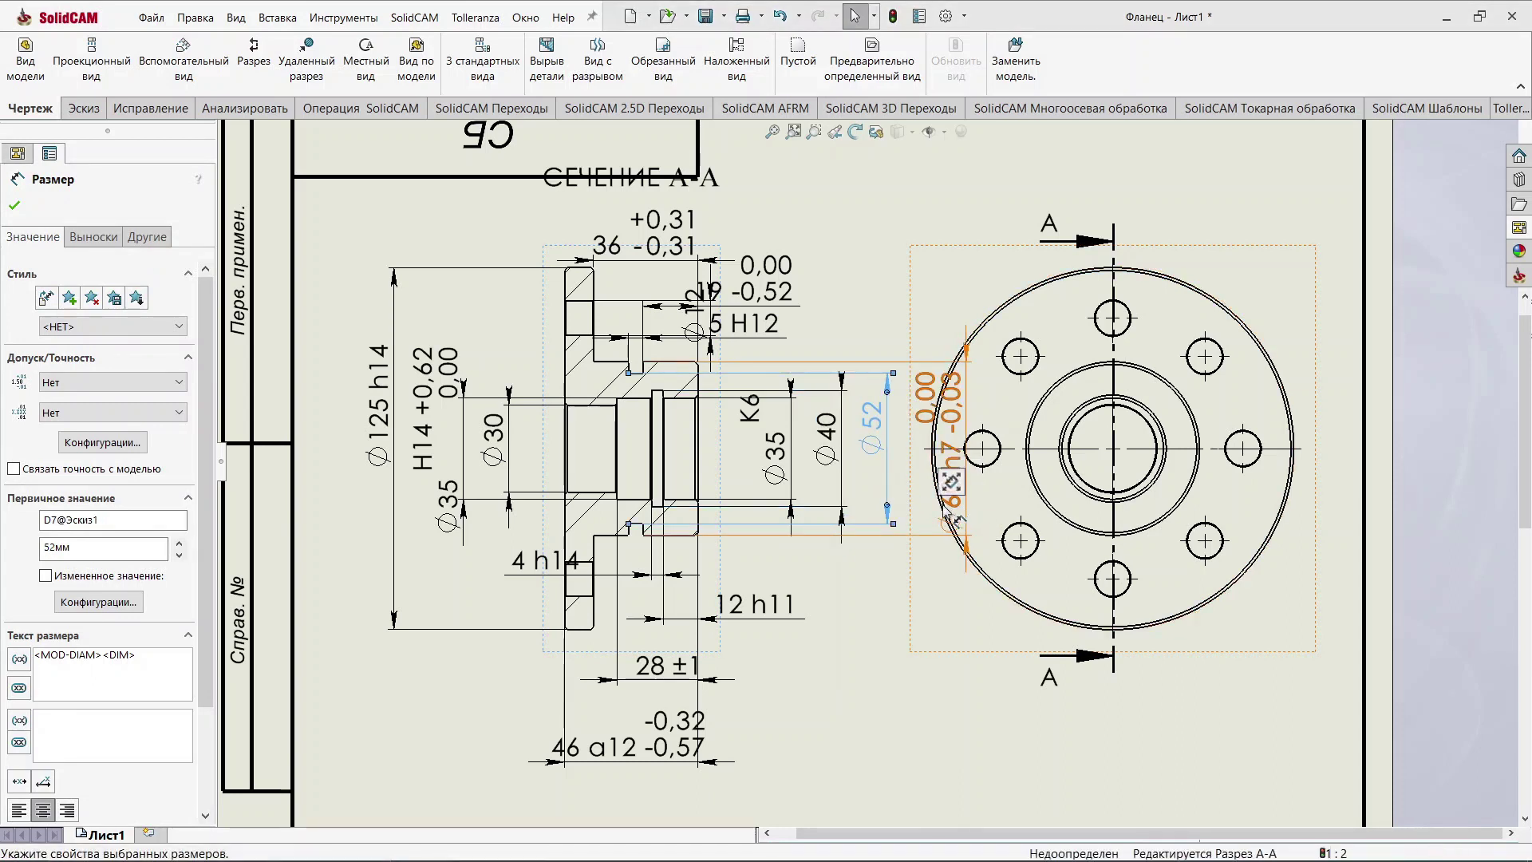
pyautogui.moveTo(965, 515); pyautogui.dragTo(922, 510)
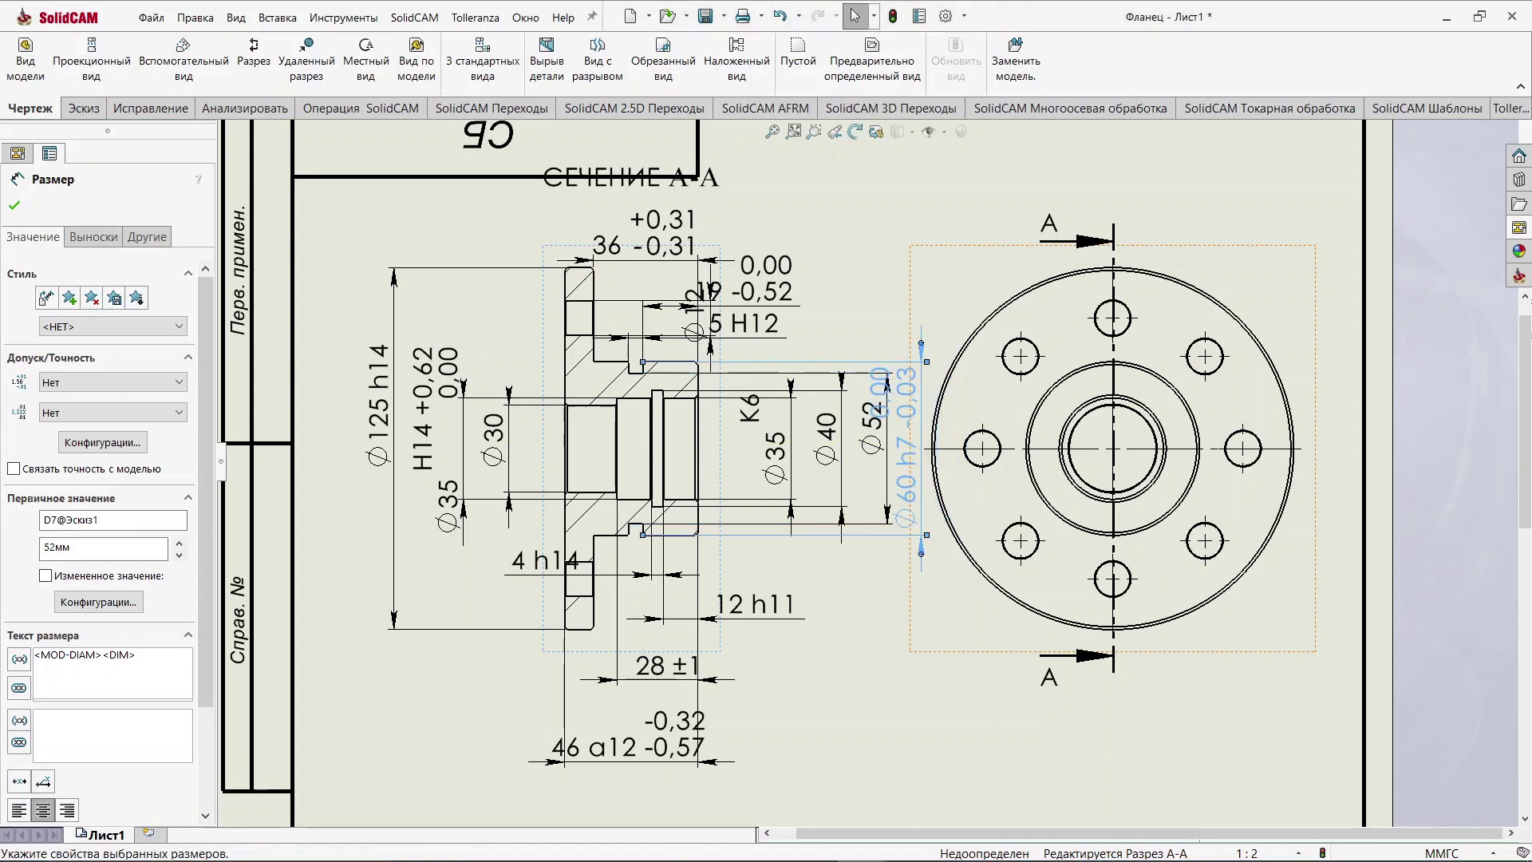
pyautogui.press('Escape')
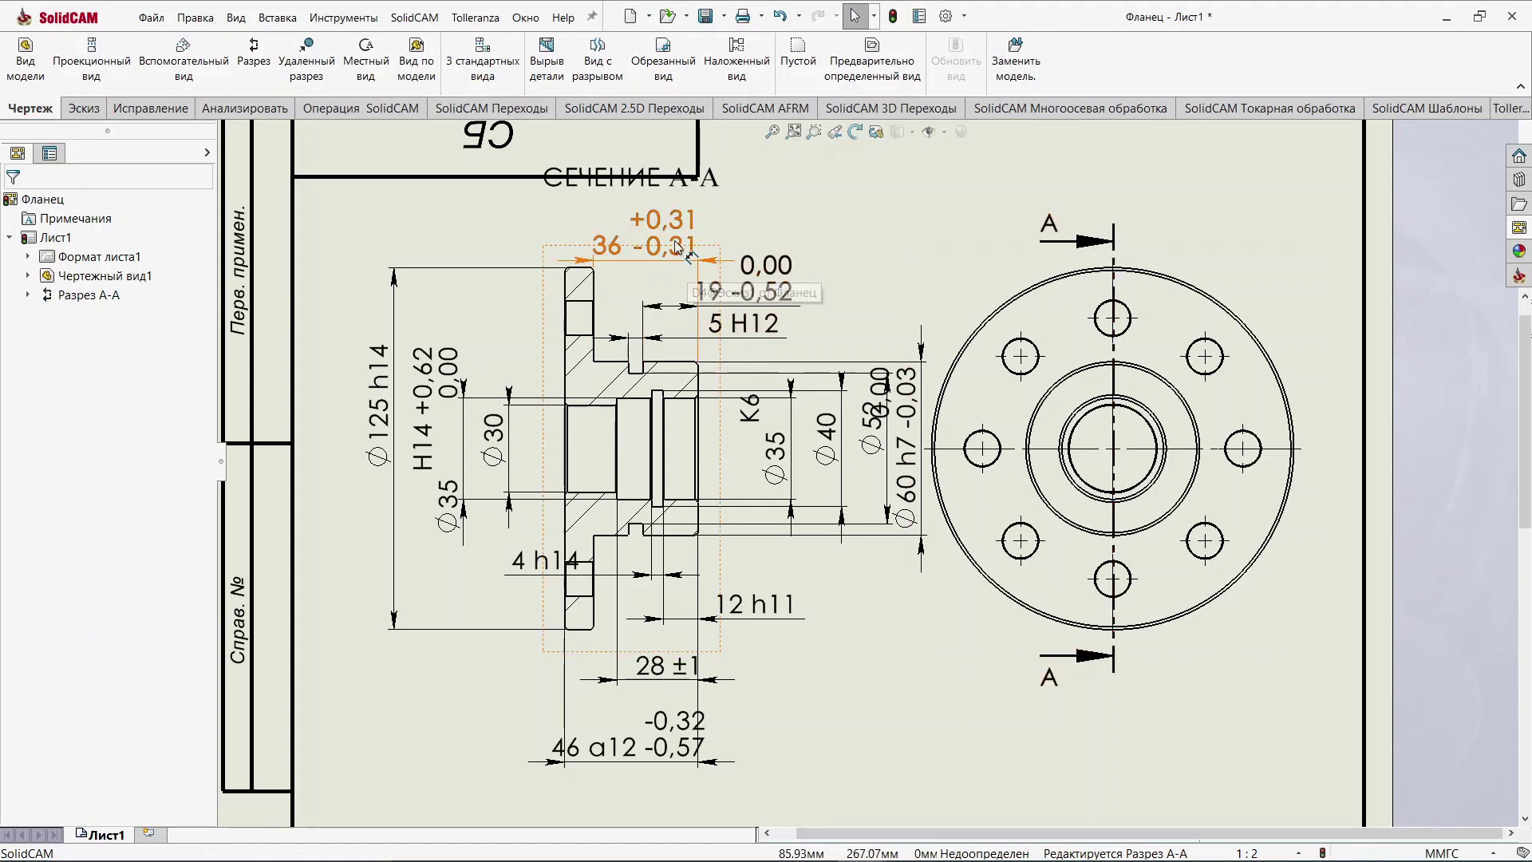
# Step: Raise the 36 and 19 -0,52 dimensions higher above the section
pyautogui.moveTo(675, 259); pyautogui.dragTo(675, 237)
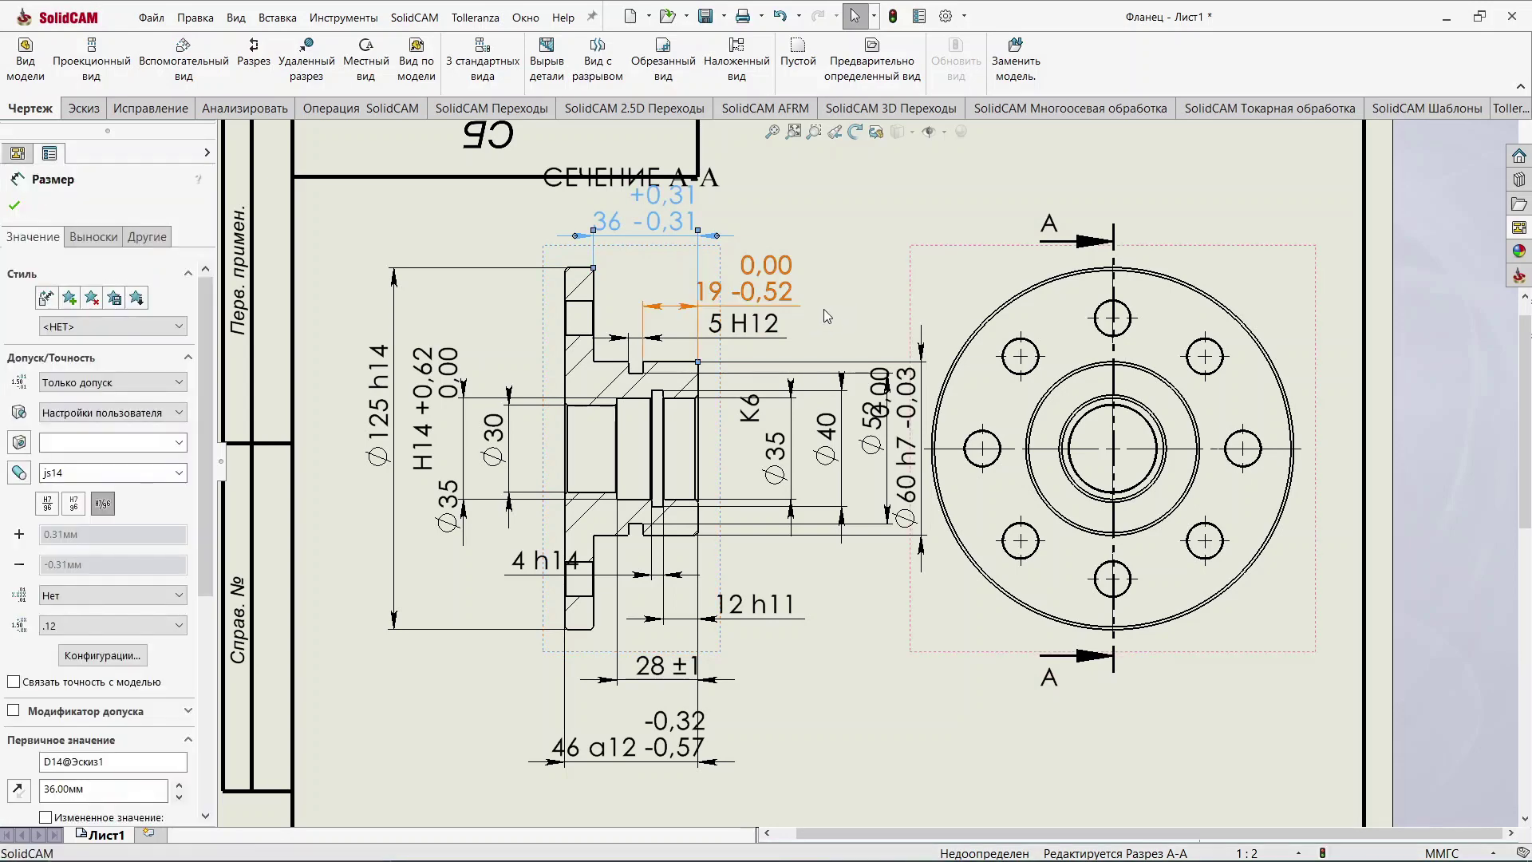
pyautogui.click(785, 304)
pyautogui.moveTo(785, 303); pyautogui.dragTo(785, 288)
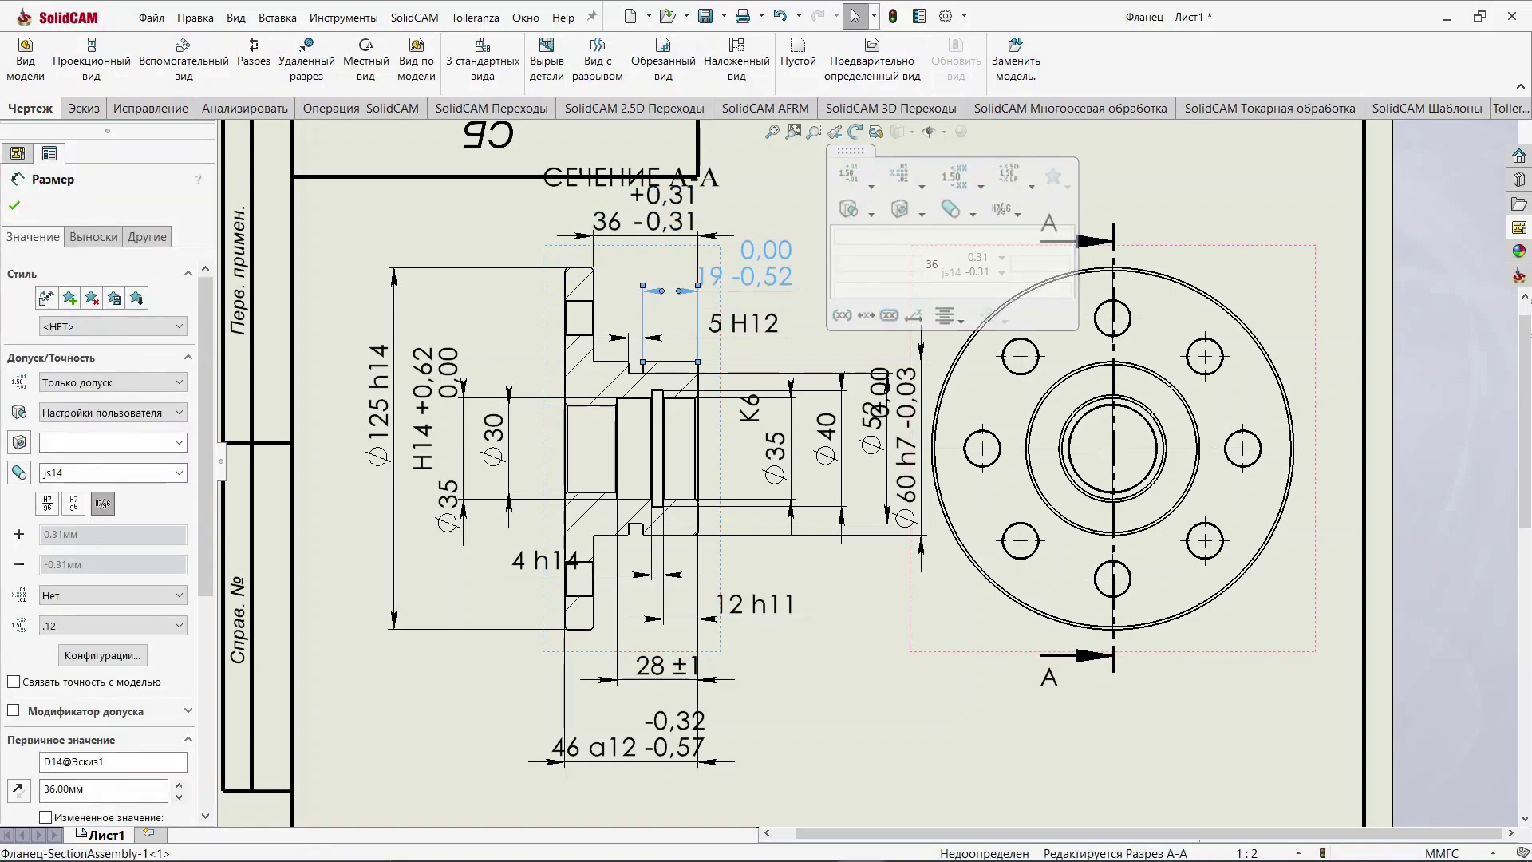
pyautogui.scroll(1, 848, 618)
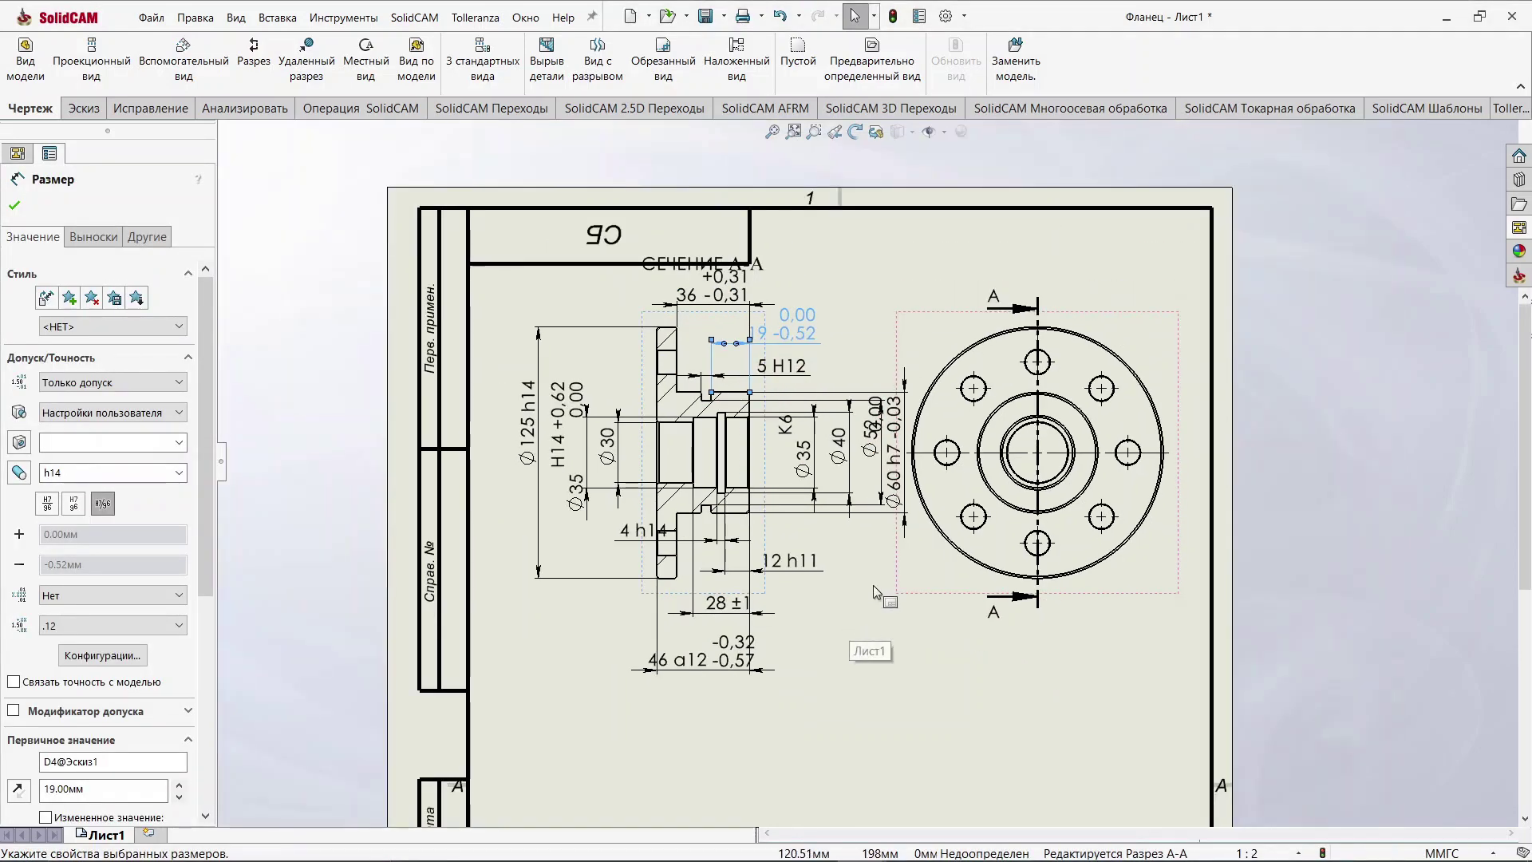
pyautogui.scroll(1, 873, 586)
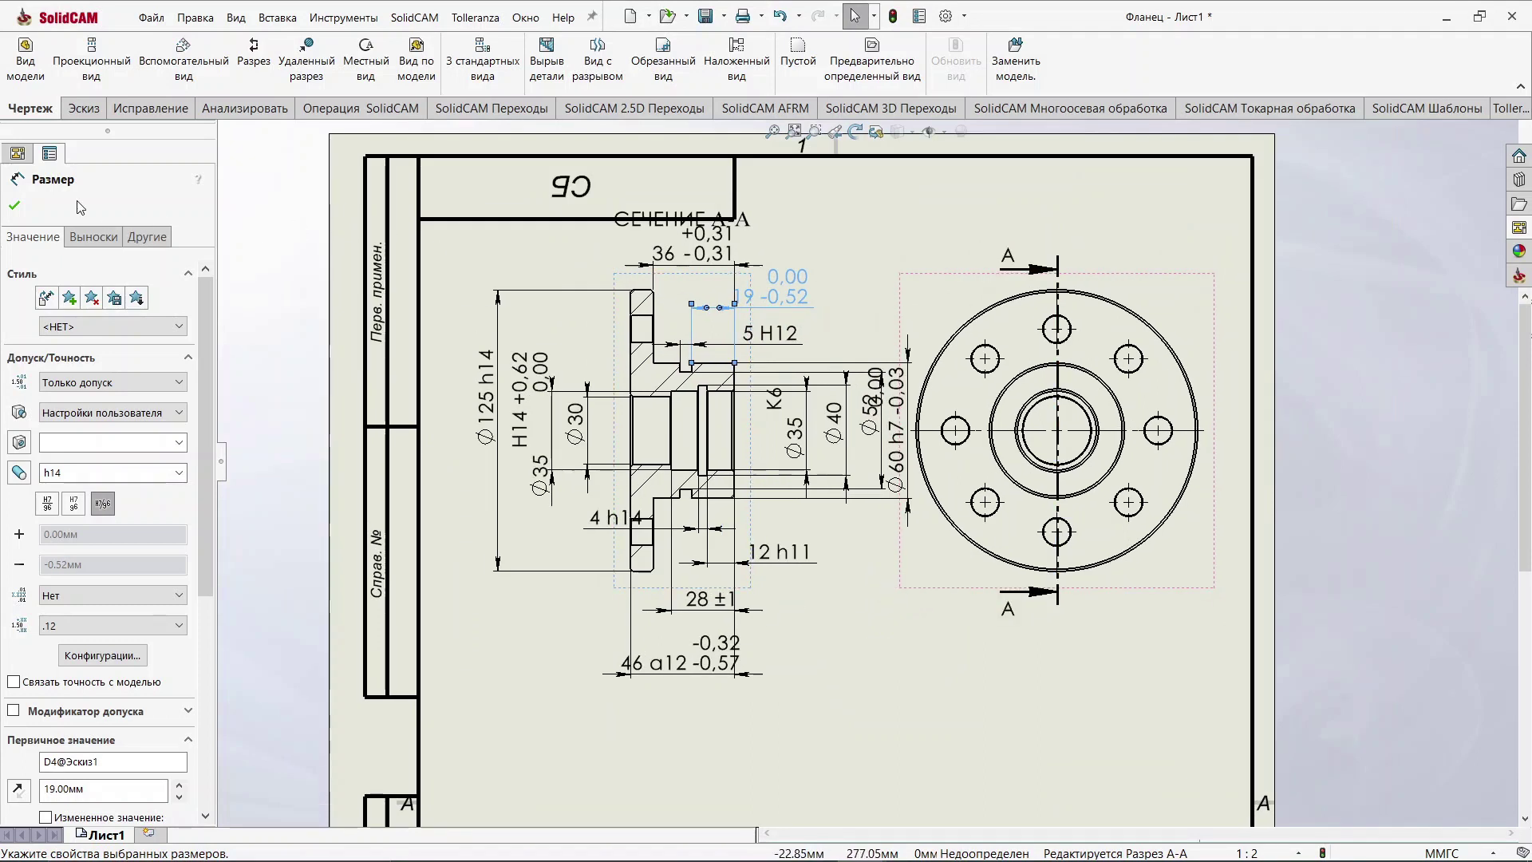
pyautogui.click(14, 206)
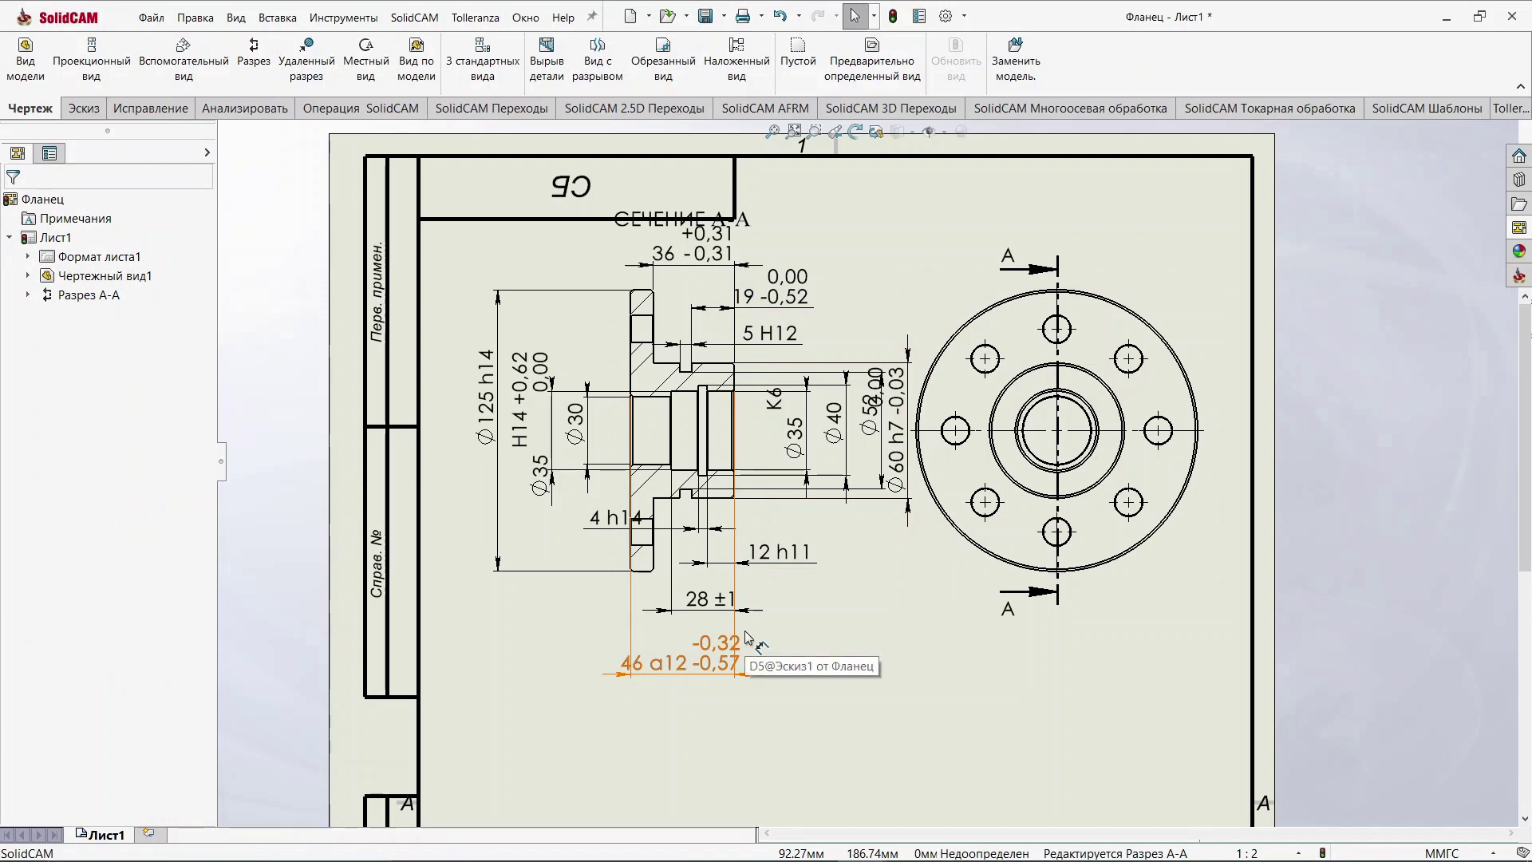
# Step: Close the drawing, saving all documents and replacing the existing Фланец.SLDDRW
pyautogui.click(151, 17)
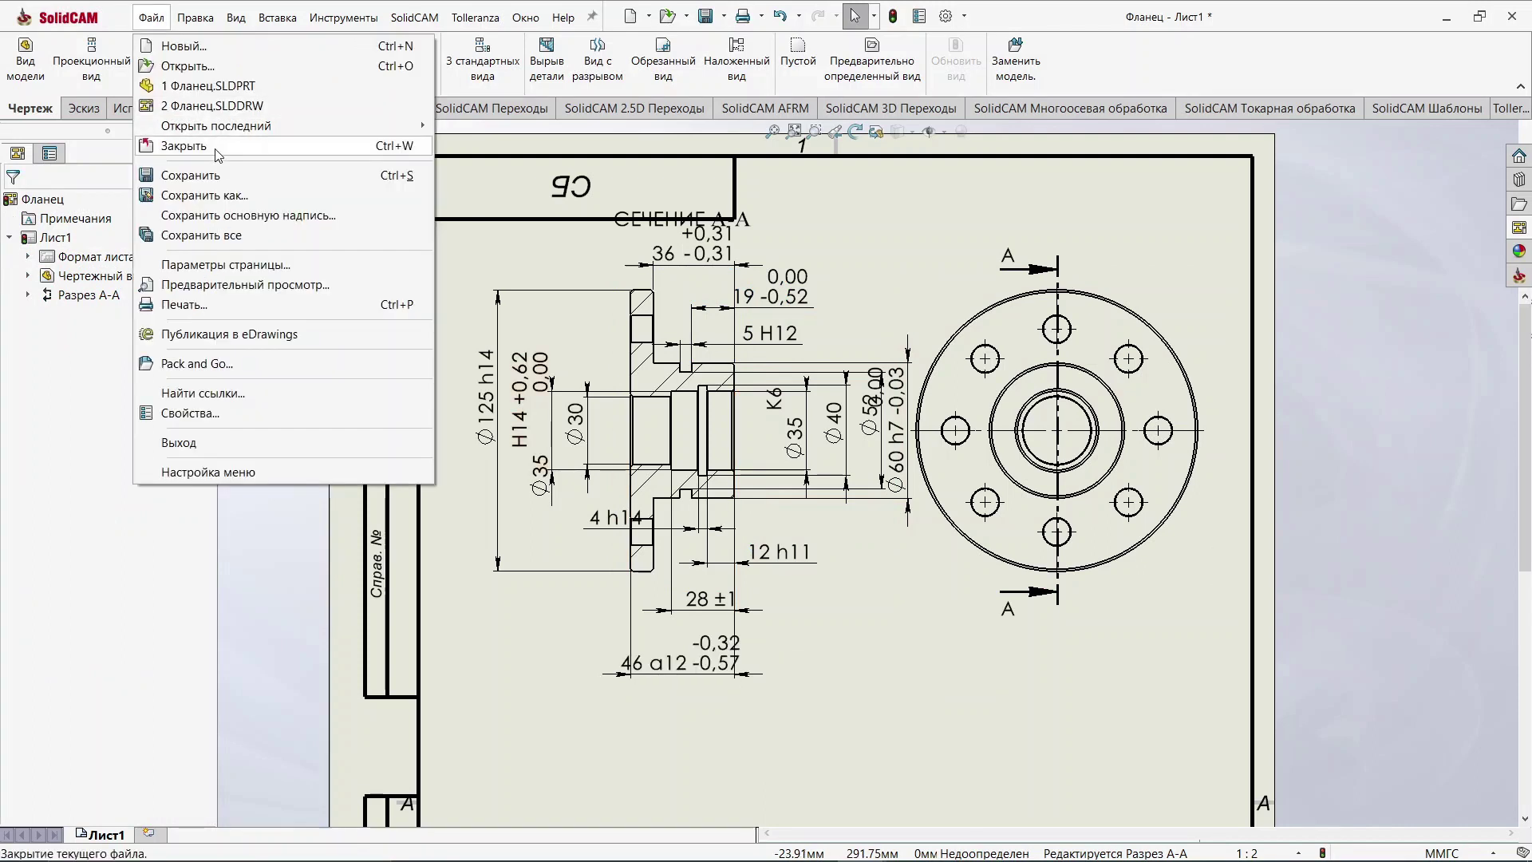
pyautogui.click(218, 151)
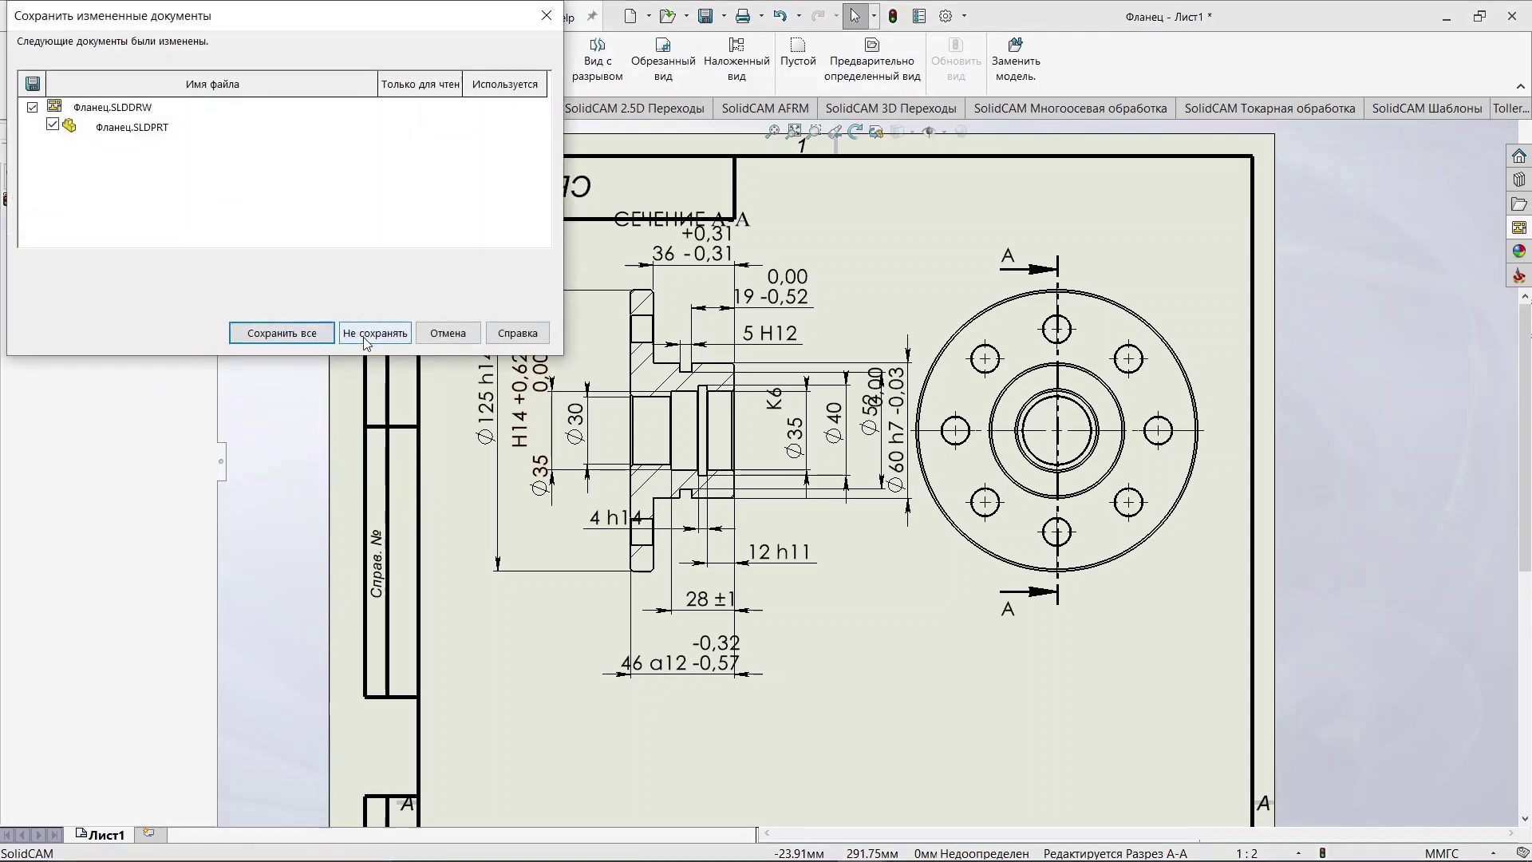
pyautogui.click(265, 332)
pyautogui.click(995, 742)
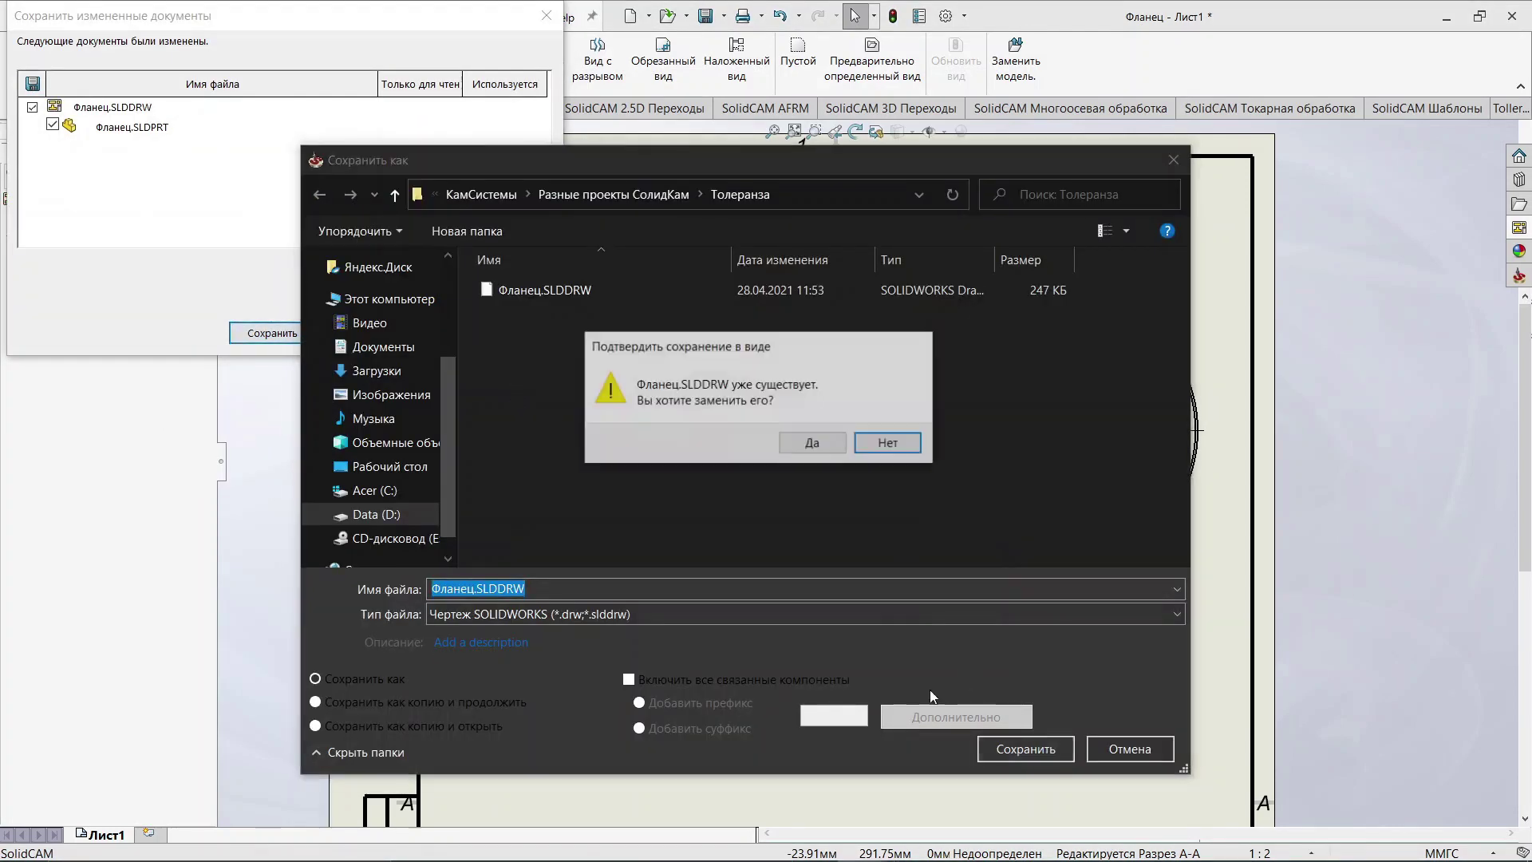
pyautogui.click(804, 441)
pyautogui.click(282, 333)
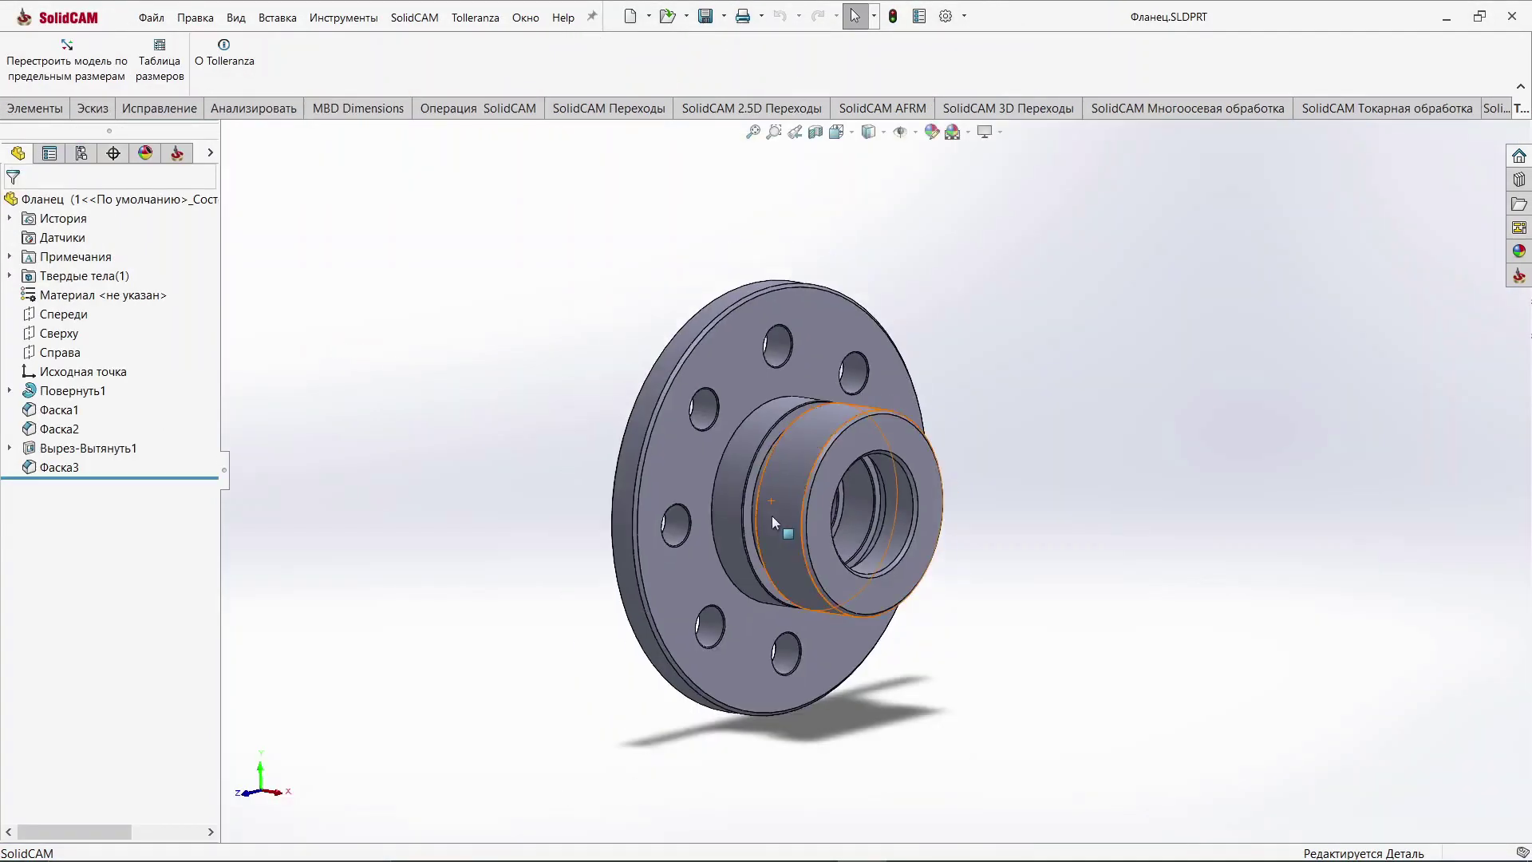